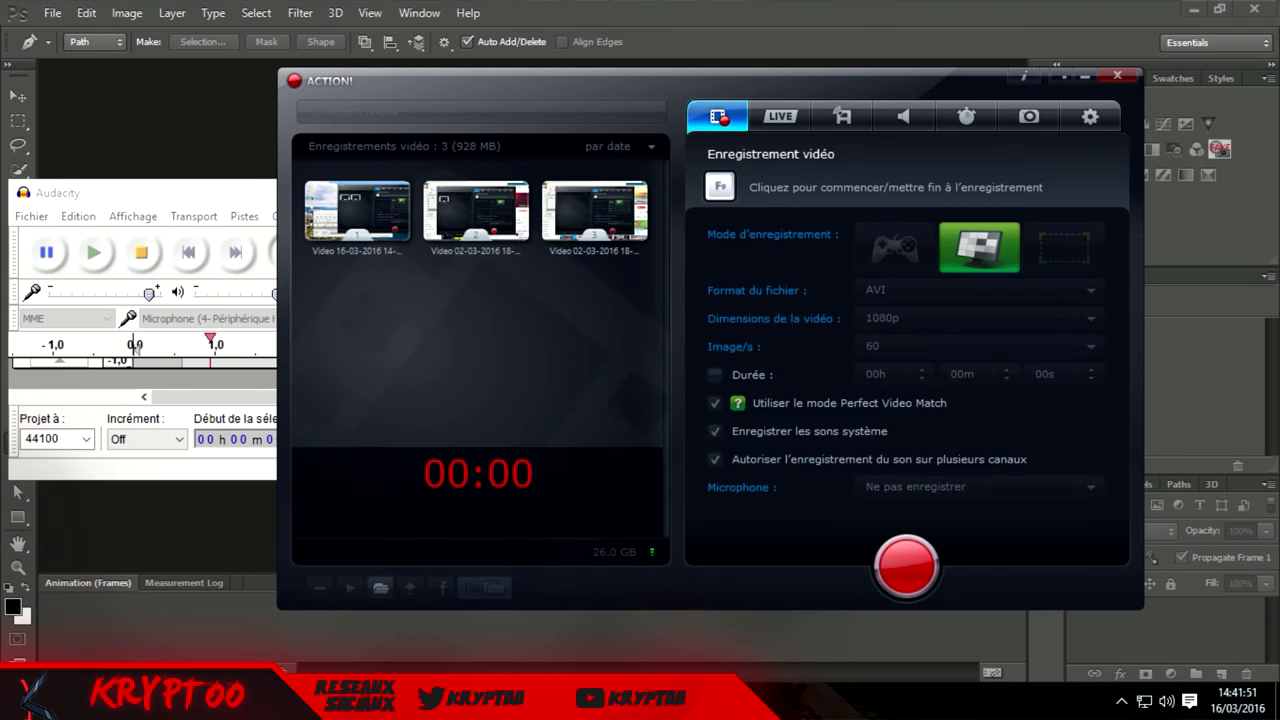
# Start screen recording and minimize Audacity and Photoshop to reveal the desktop.
pyautogui.press('F9')
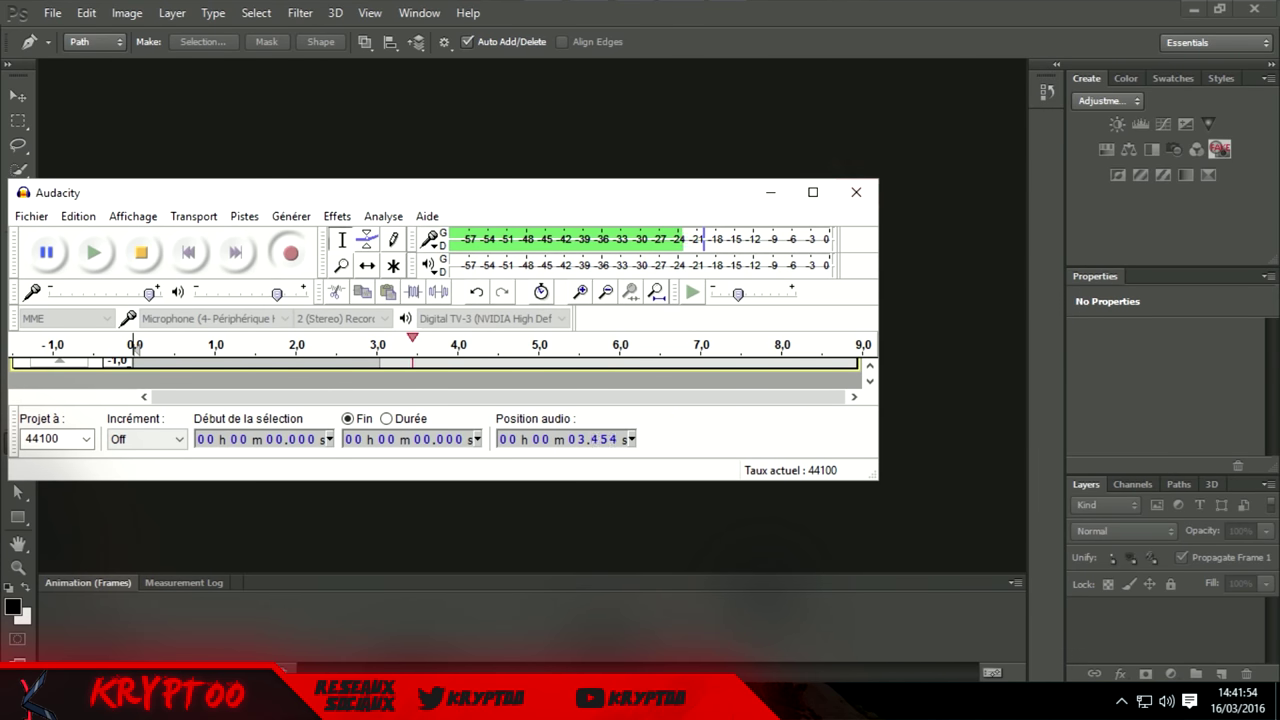
pyautogui.click(770, 192)
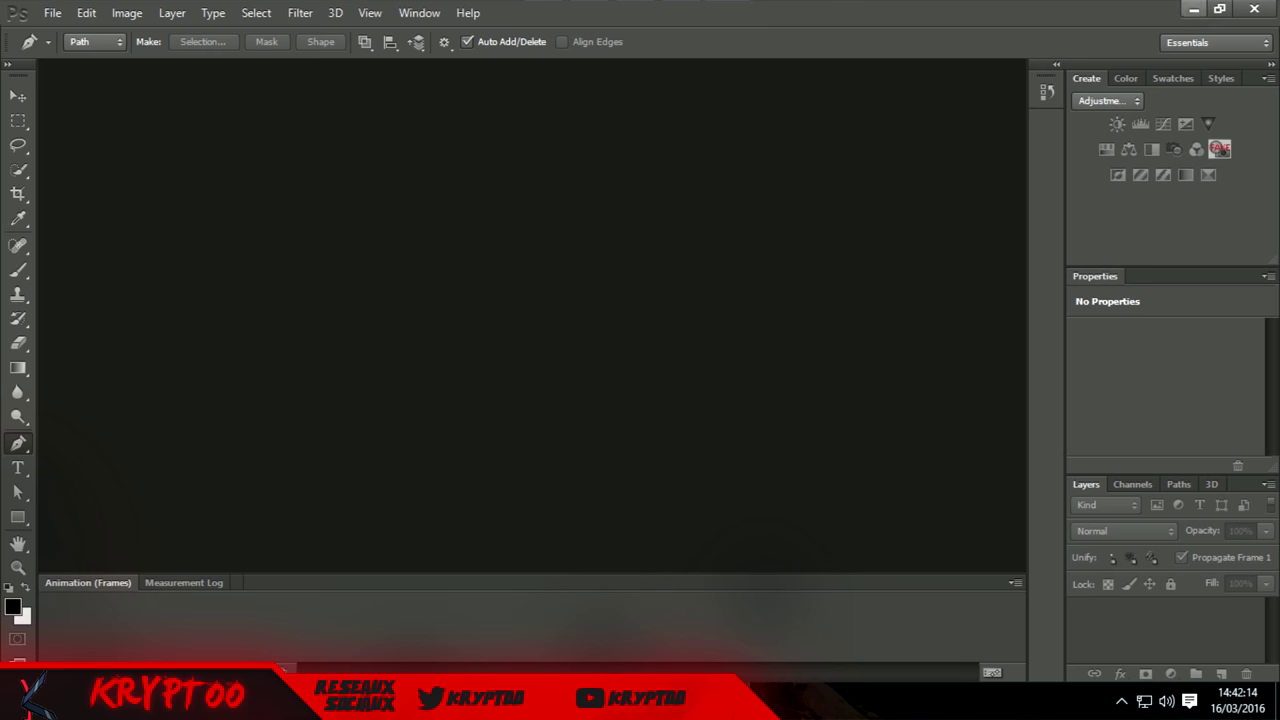
pyautogui.click(1193, 9)
# Drag several selection rectangles across the desktop shortcuts and folders.
pyautogui.moveTo(443, 115)
pyautogui.mouseDown()
pyautogui.moveTo(581, 305)
pyautogui.moveTo(1070, 682)
pyautogui.mouseUp()
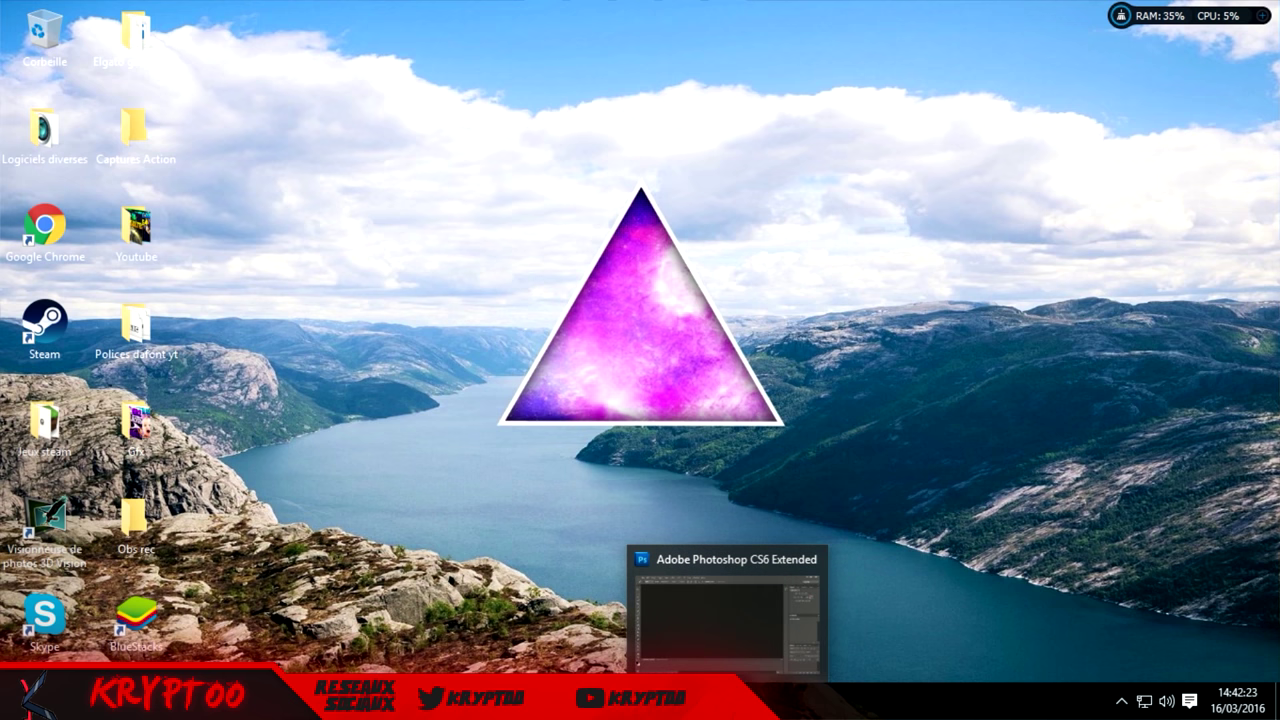
pyautogui.moveTo(873, 477)
pyautogui.mouseDown()
pyautogui.moveTo(415, 137)
pyautogui.moveTo(819, 464)
pyautogui.mouseUp()
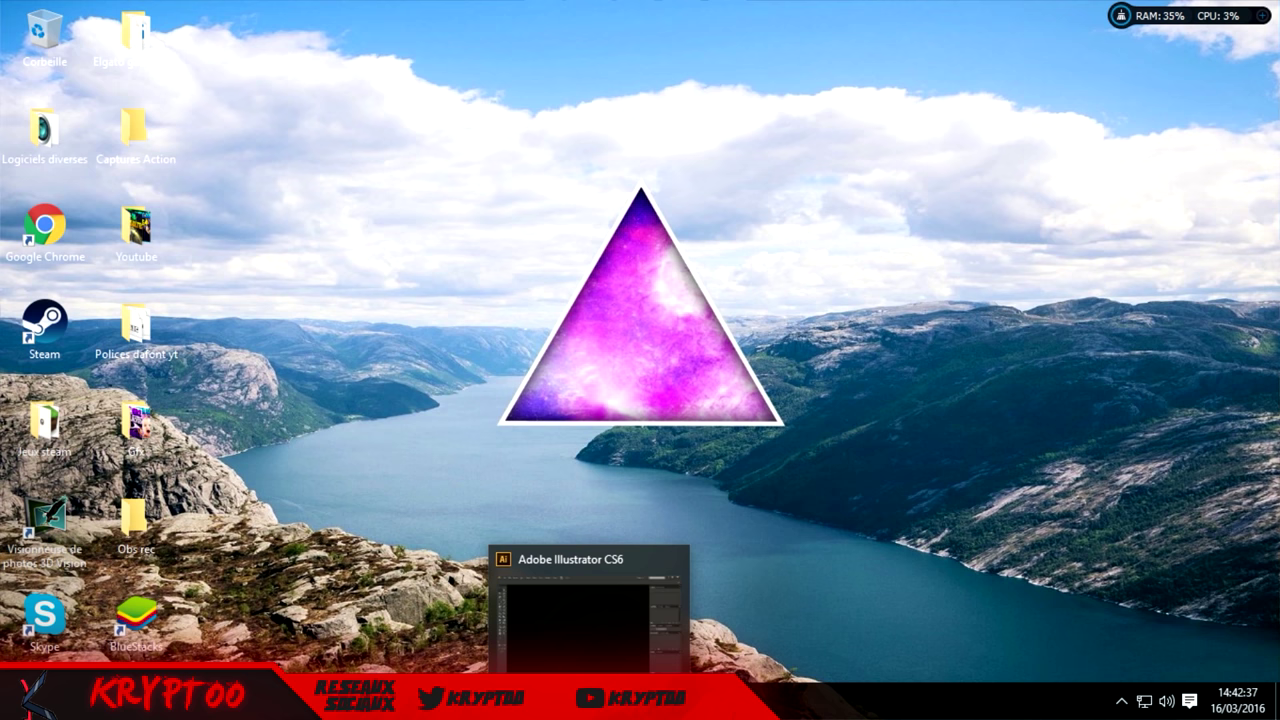
pyautogui.moveTo(775, 422)
pyautogui.mouseDown()
pyautogui.moveTo(1061, 656)
pyautogui.moveTo(1118, 684)
pyautogui.mouseUp()
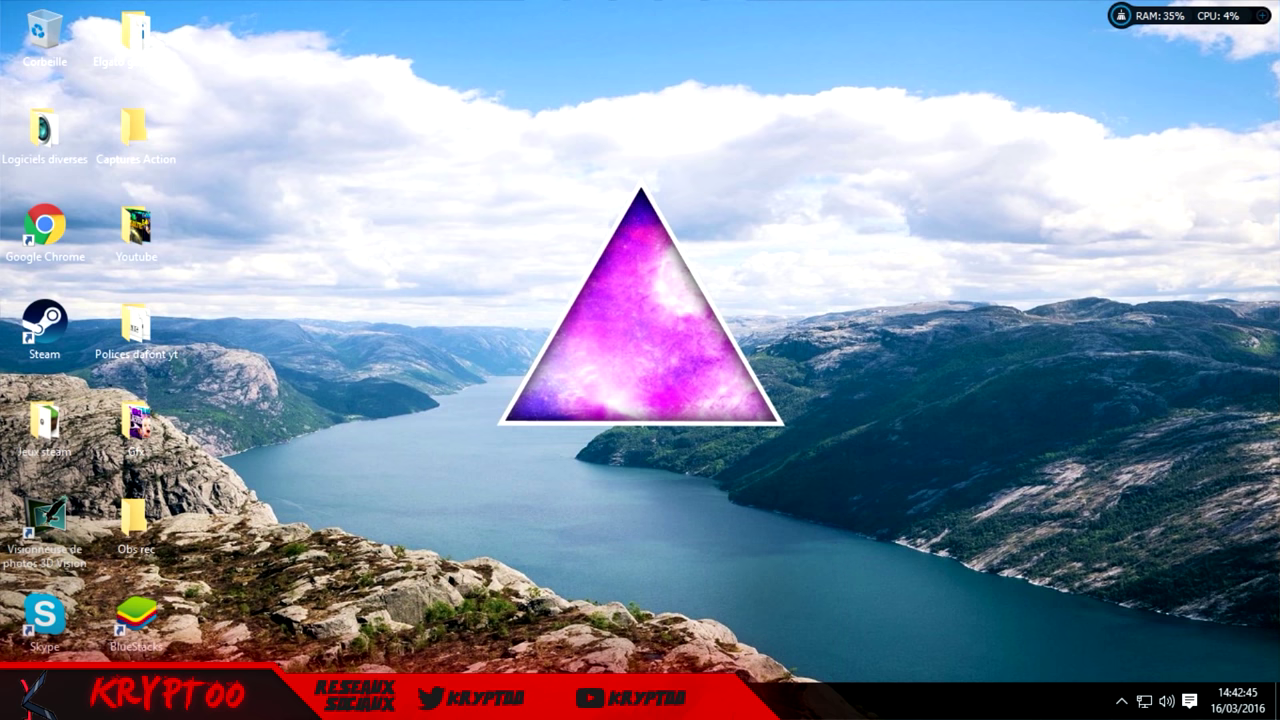
pyautogui.moveTo(444, 166)
pyautogui.mouseDown()
pyautogui.moveTo(833, 440)
pyautogui.moveTo(830, 430)
pyautogui.mouseUp()
pyautogui.moveTo(454, 144); pyautogui.dragTo(846, 438)
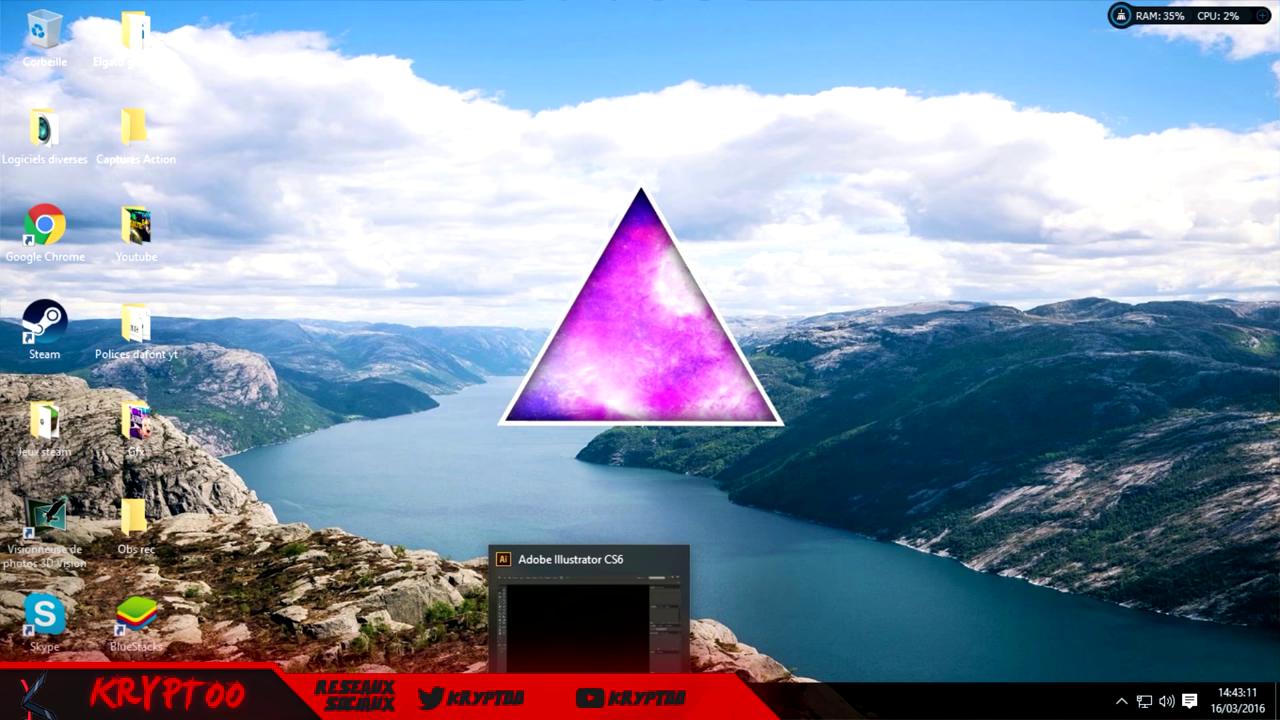
# Restore Photoshop and create a new default-size 16,02 × 11,99 cm document, Untitled-1.
pyautogui.click(727, 610)
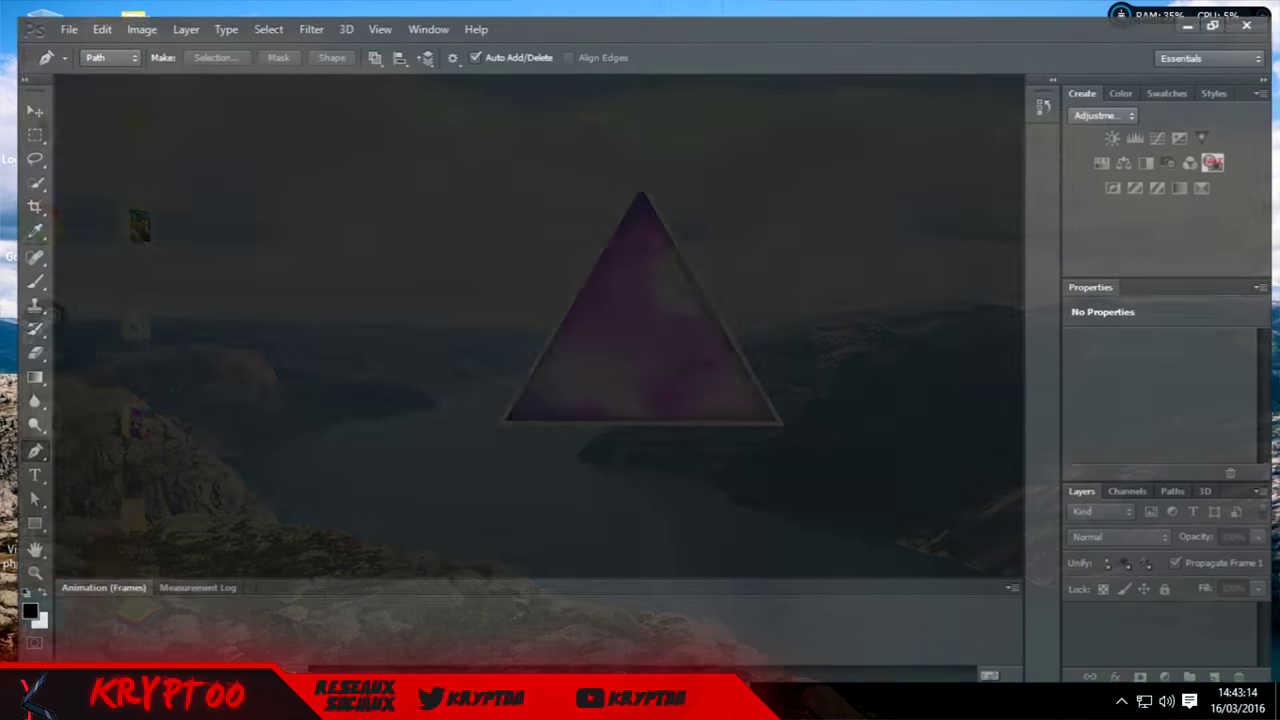
pyautogui.click(52, 12)
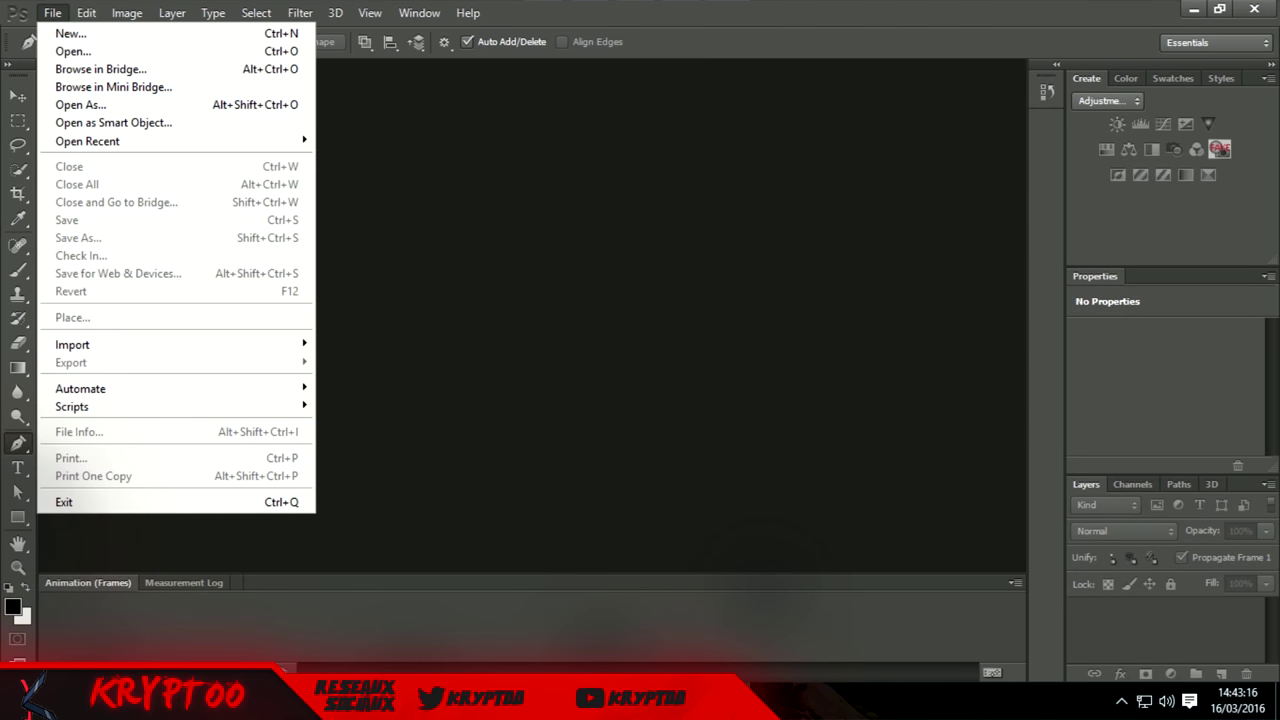
pyautogui.hotkey('ctrl', 'n')
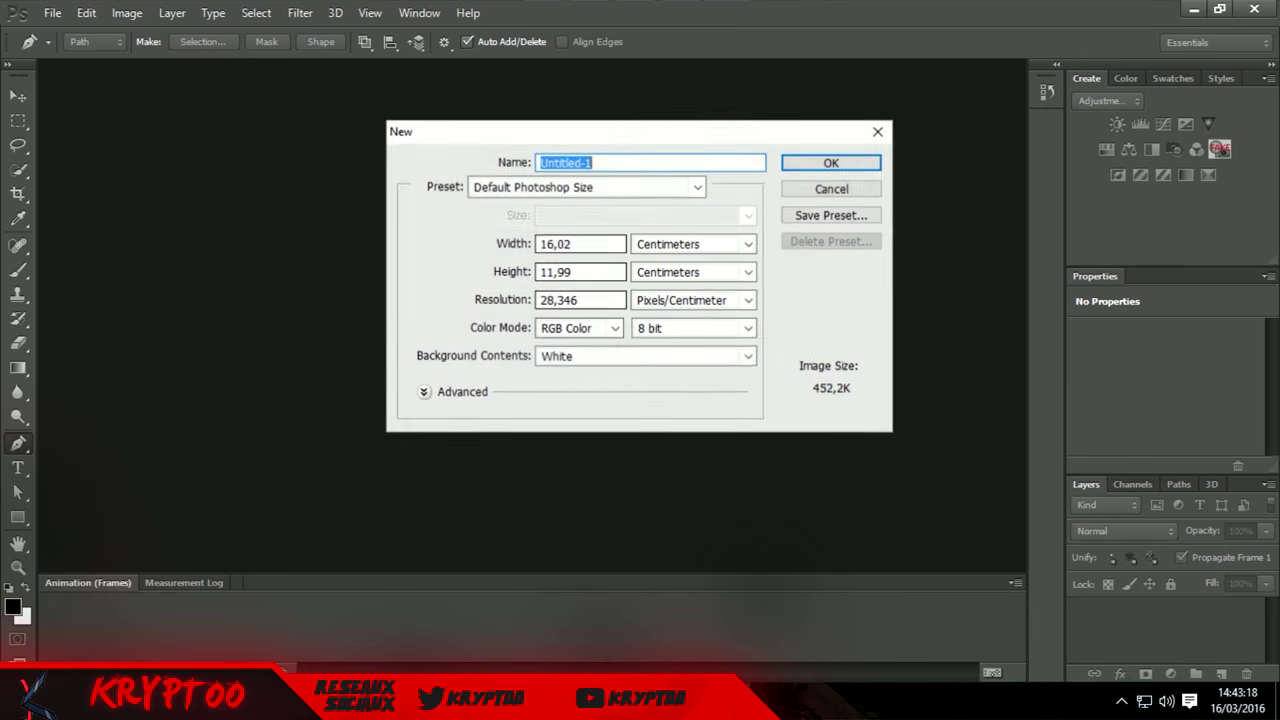
pyautogui.press('Return')
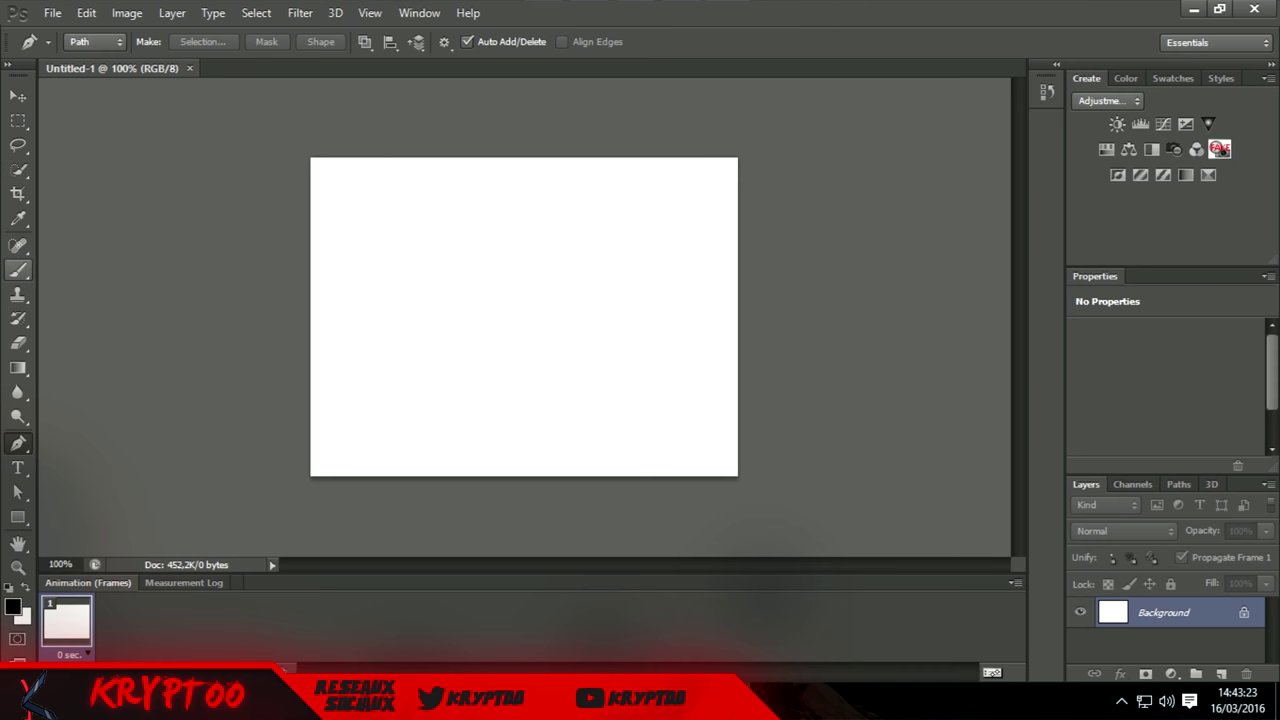
pyautogui.click(18, 270)
# Set the brush to 5 px size with 0% hardness.
pyautogui.click(94, 42)
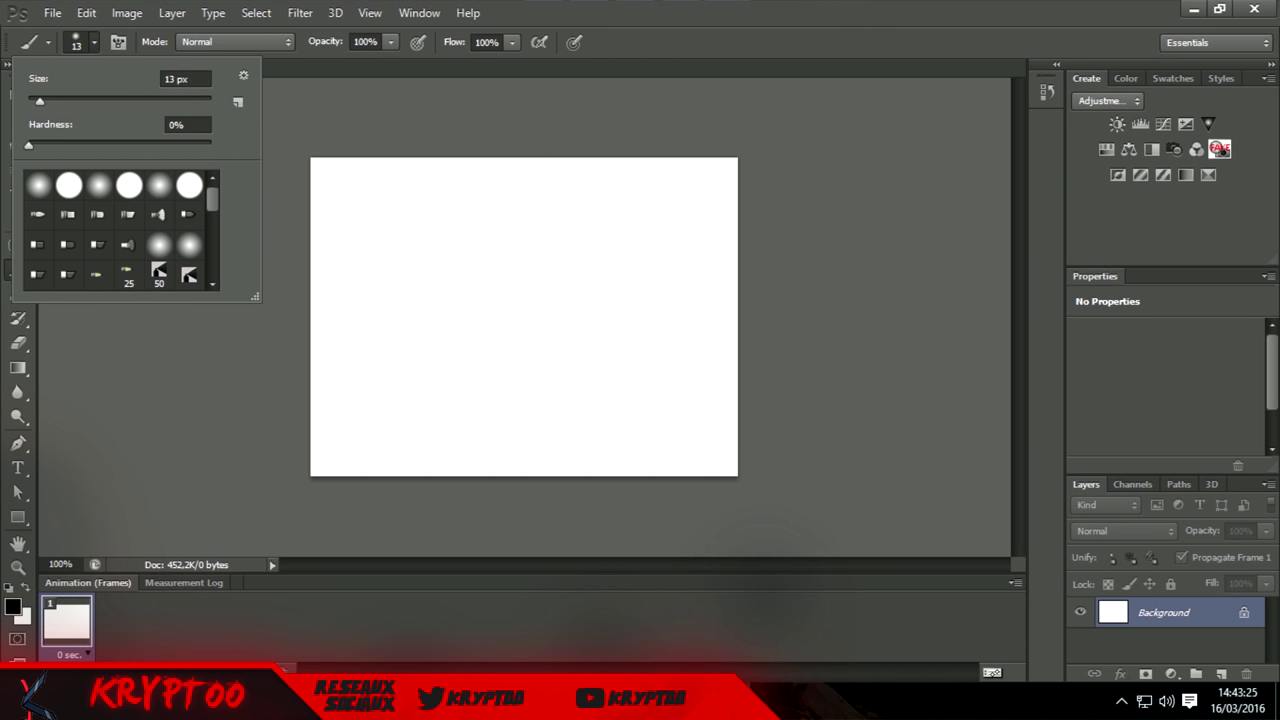
pyautogui.write('1')
pyautogui.press('Return')
pyautogui.press('Up')
pyautogui.press('Up')
pyautogui.press('Up')
pyautogui.press('Up')
pyautogui.press('Up')
pyautogui.press('Up')
pyautogui.press('Return')
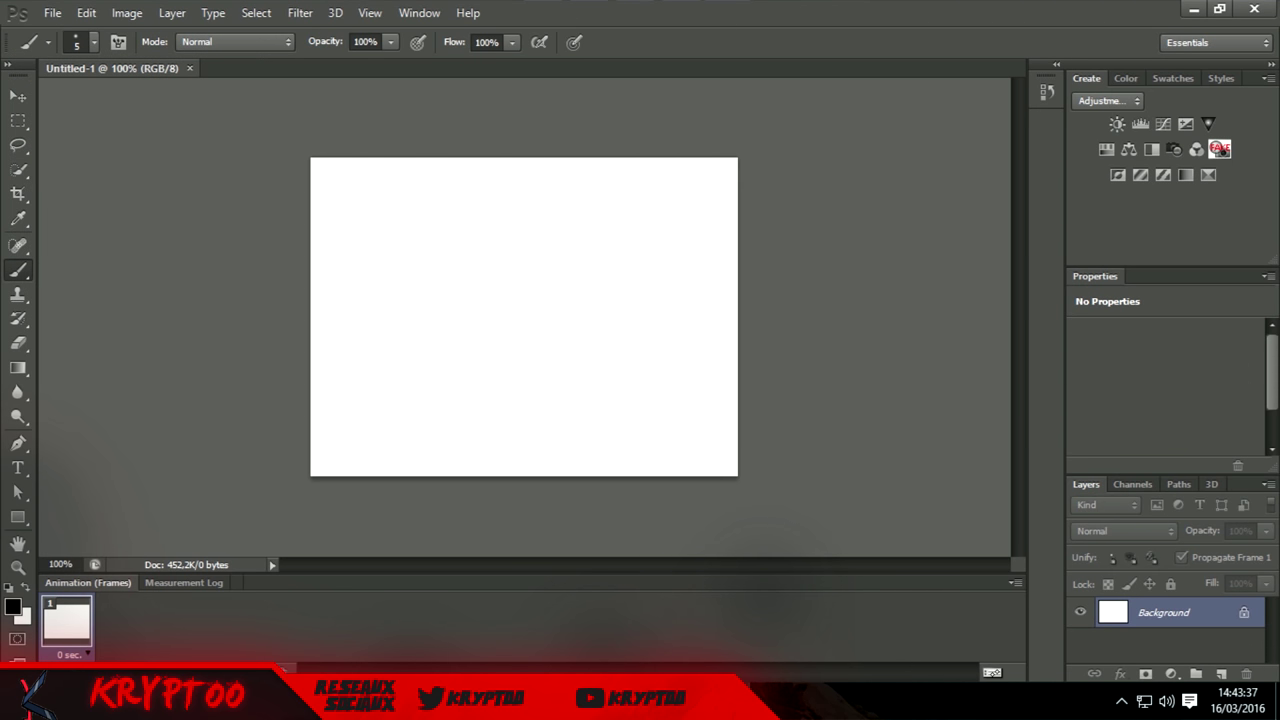
pyautogui.click(18, 443)
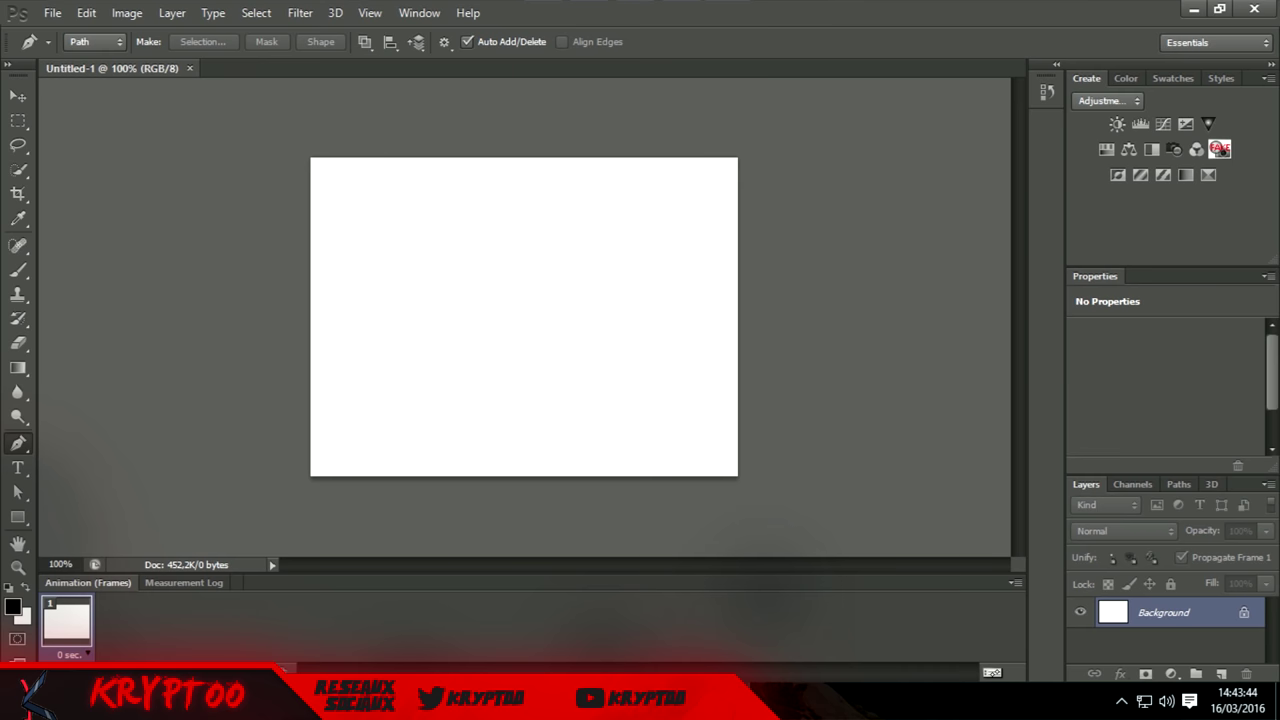
# Draw a two-anchor curved path sweeping from upper left down to the right.
pyautogui.click(401, 234)
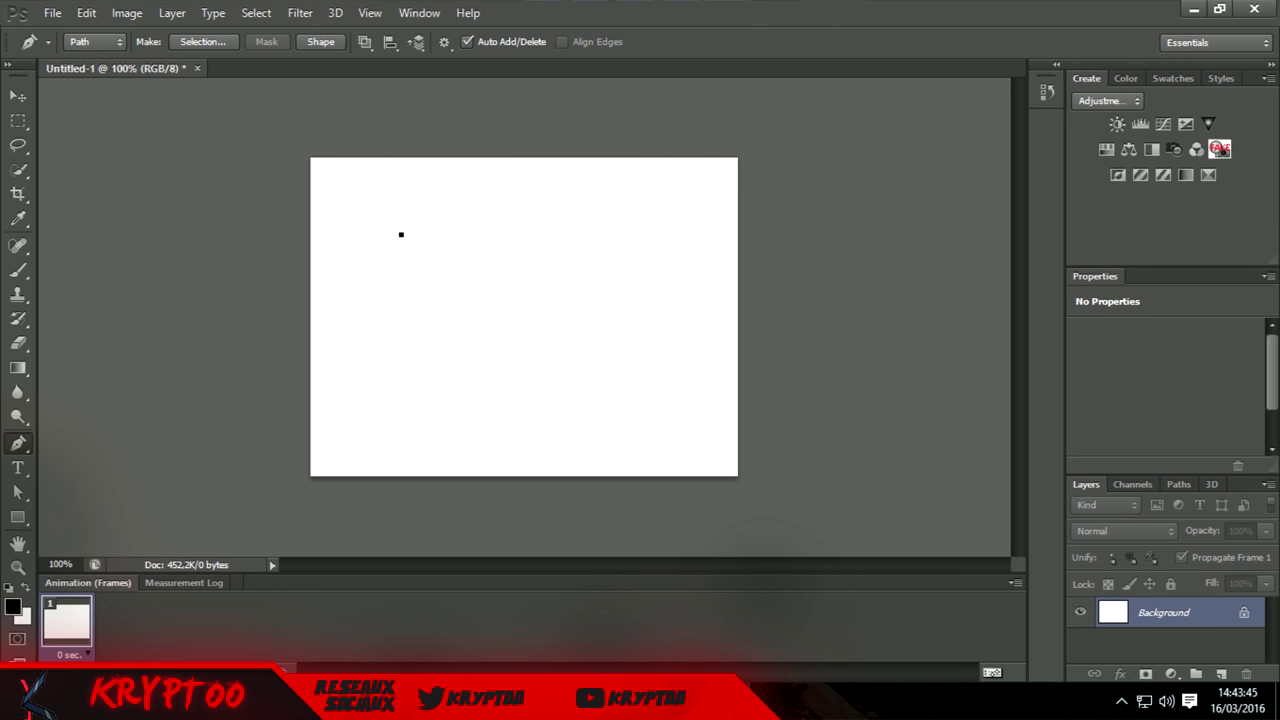
pyautogui.moveTo(637, 394)
pyautogui.mouseDown()
pyautogui.moveTo(832, 522)
pyautogui.moveTo(600, 555)
pyautogui.mouseUp()
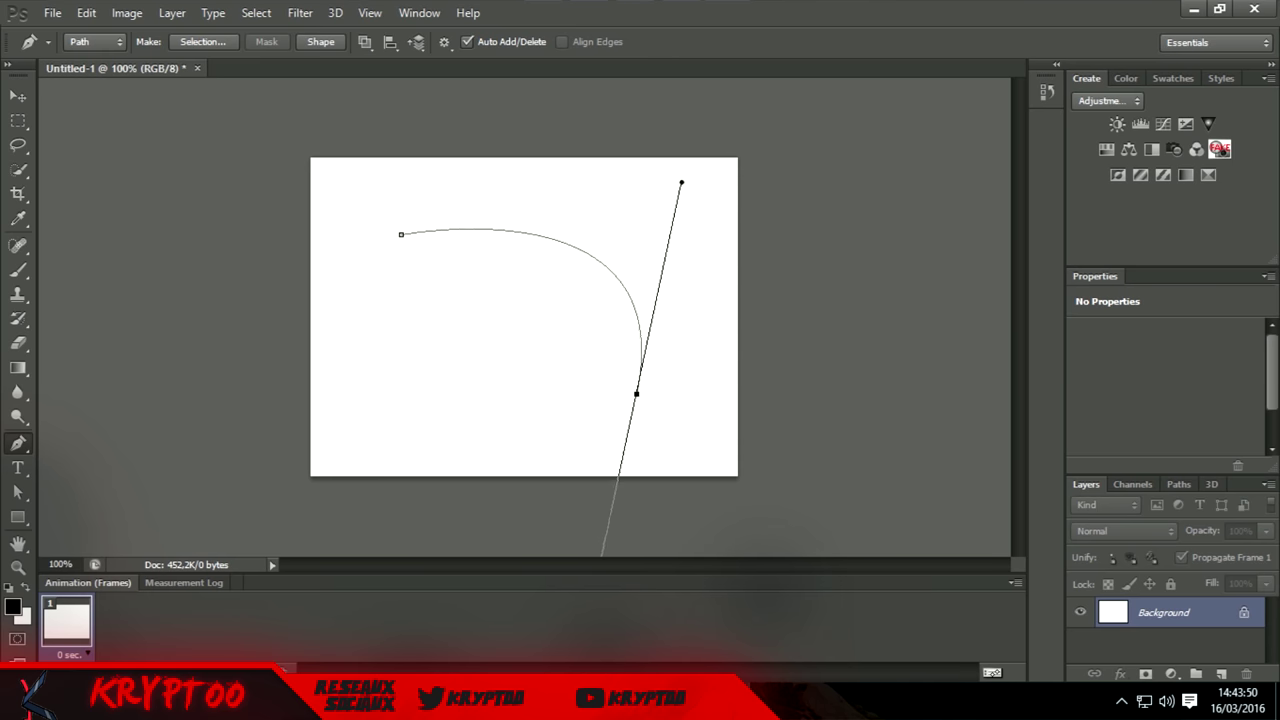
pyautogui.moveTo(600, 555); pyautogui.dragTo(685, 555)
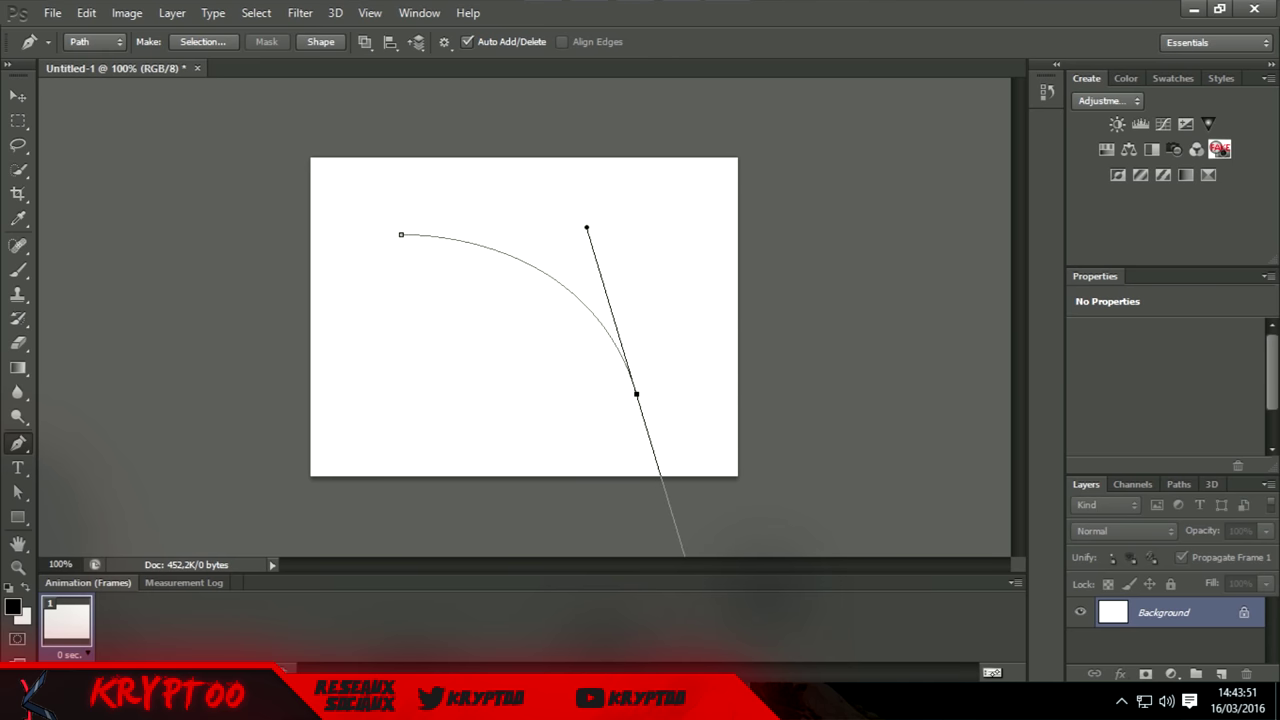
# Stroke the curved path with the 5 px brush, cancelling an accidental Fill Path first.
pyautogui.rightClick(505, 253)
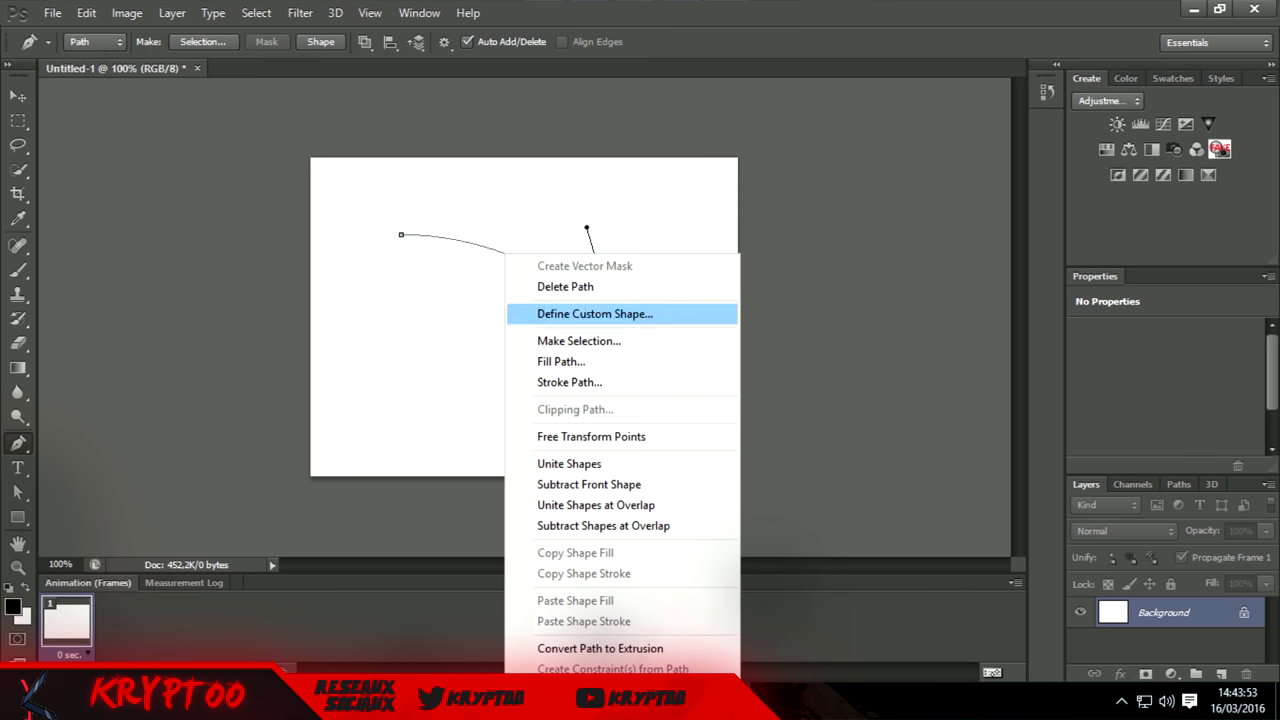
pyautogui.click(561, 361)
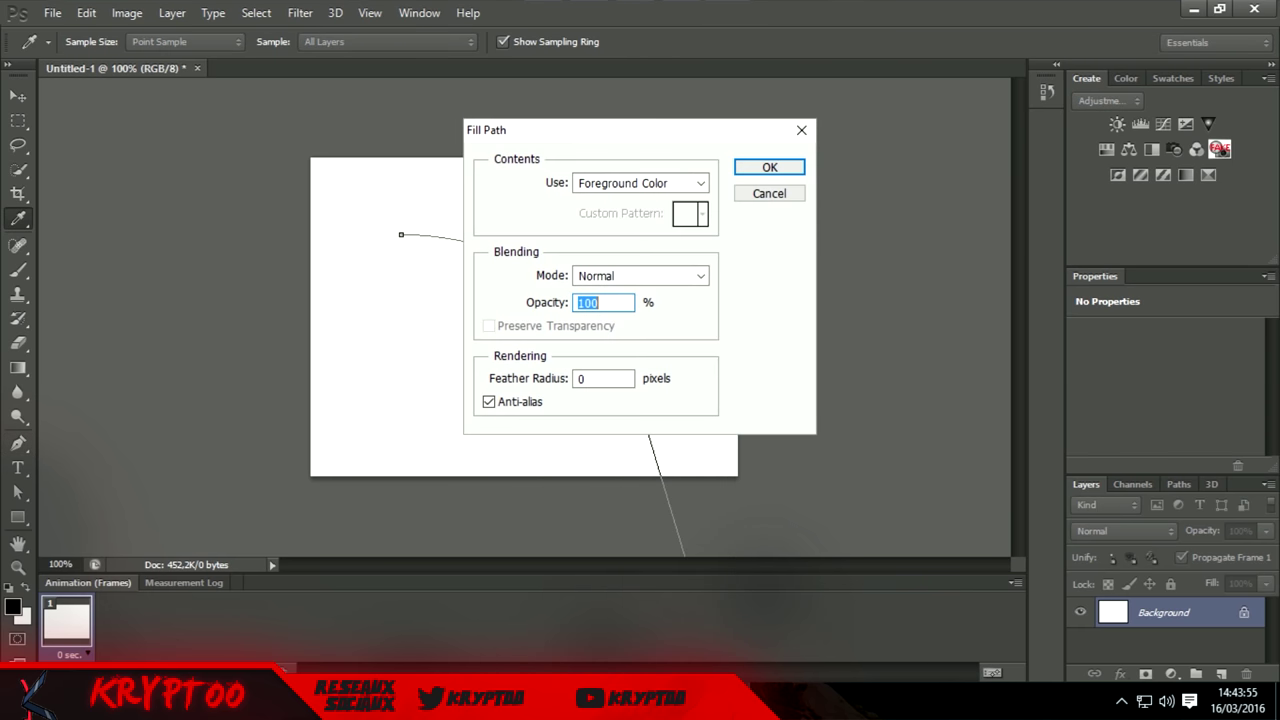
pyautogui.click(769, 167)
pyautogui.rightClick(638, 252)
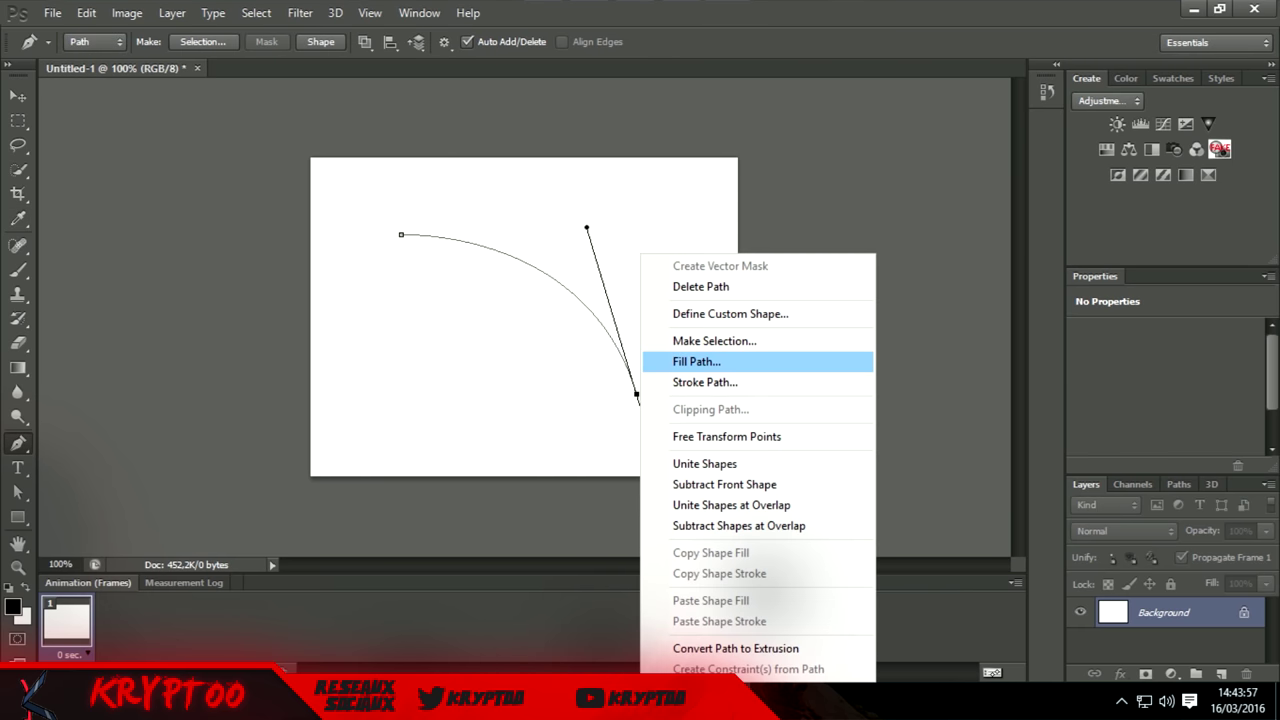
pyautogui.click(700, 382)
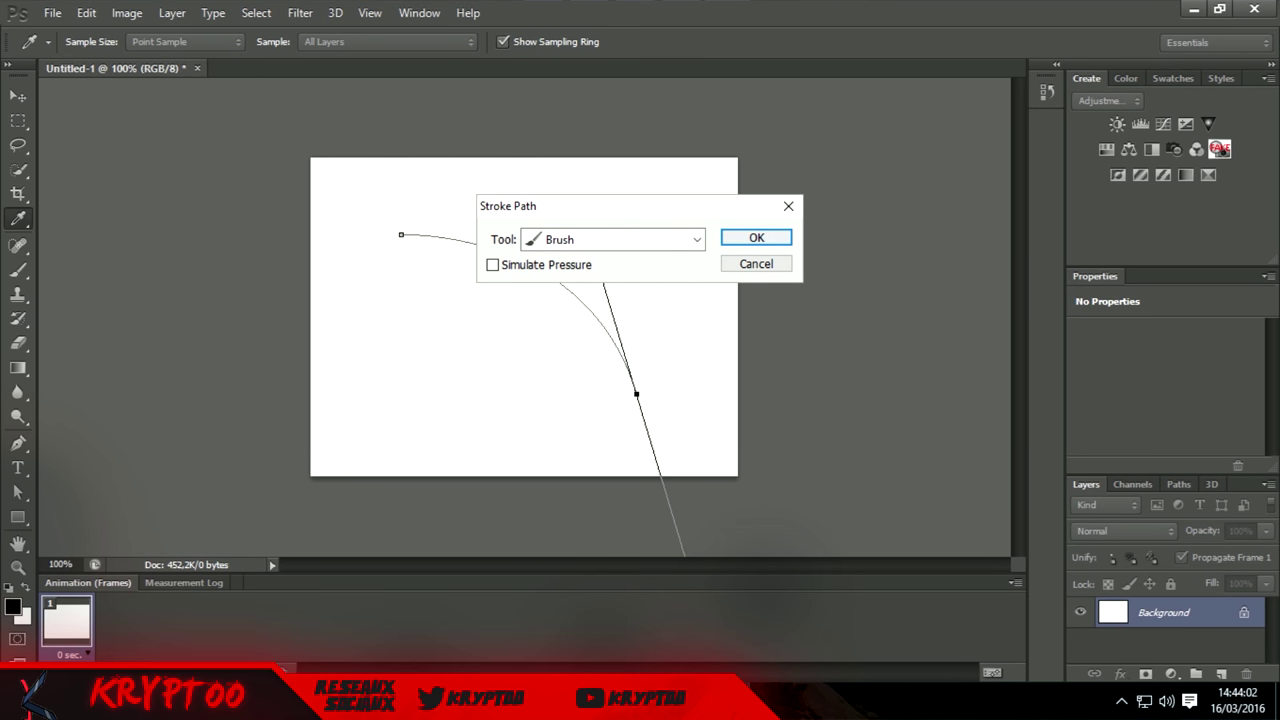
pyautogui.press('Return')
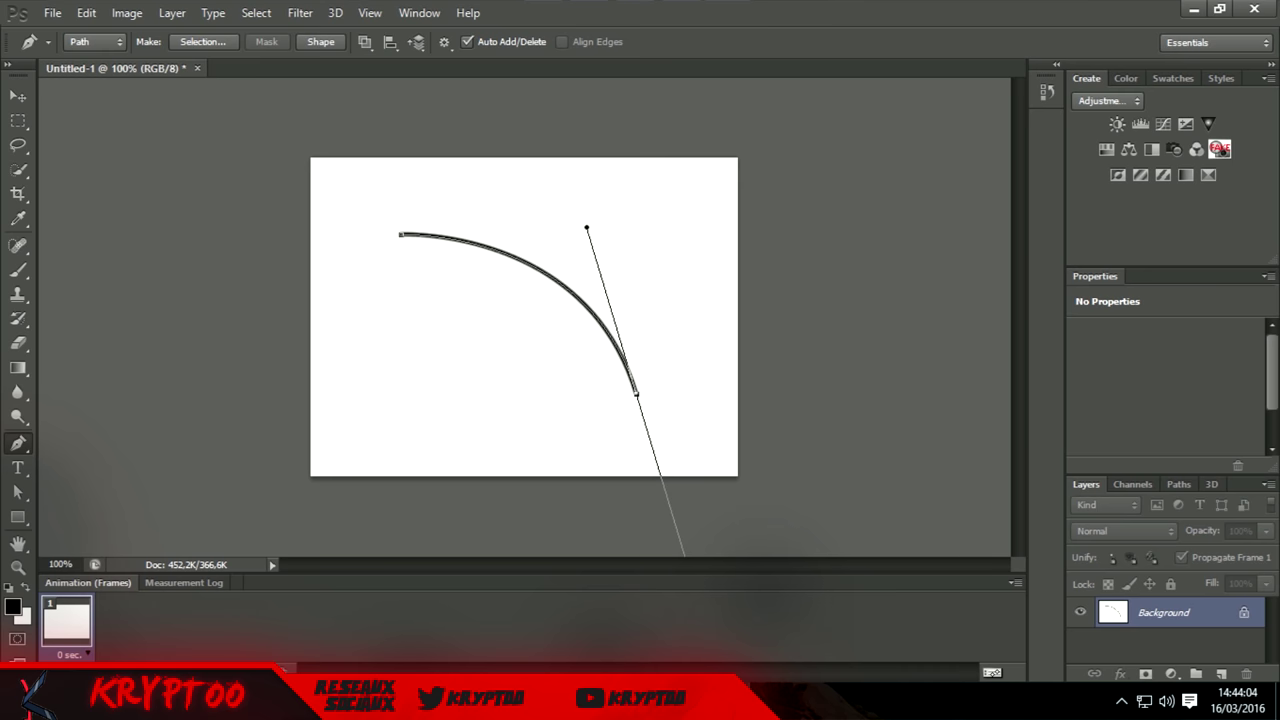
pyautogui.click(380, 399)
pyautogui.press('Delete')
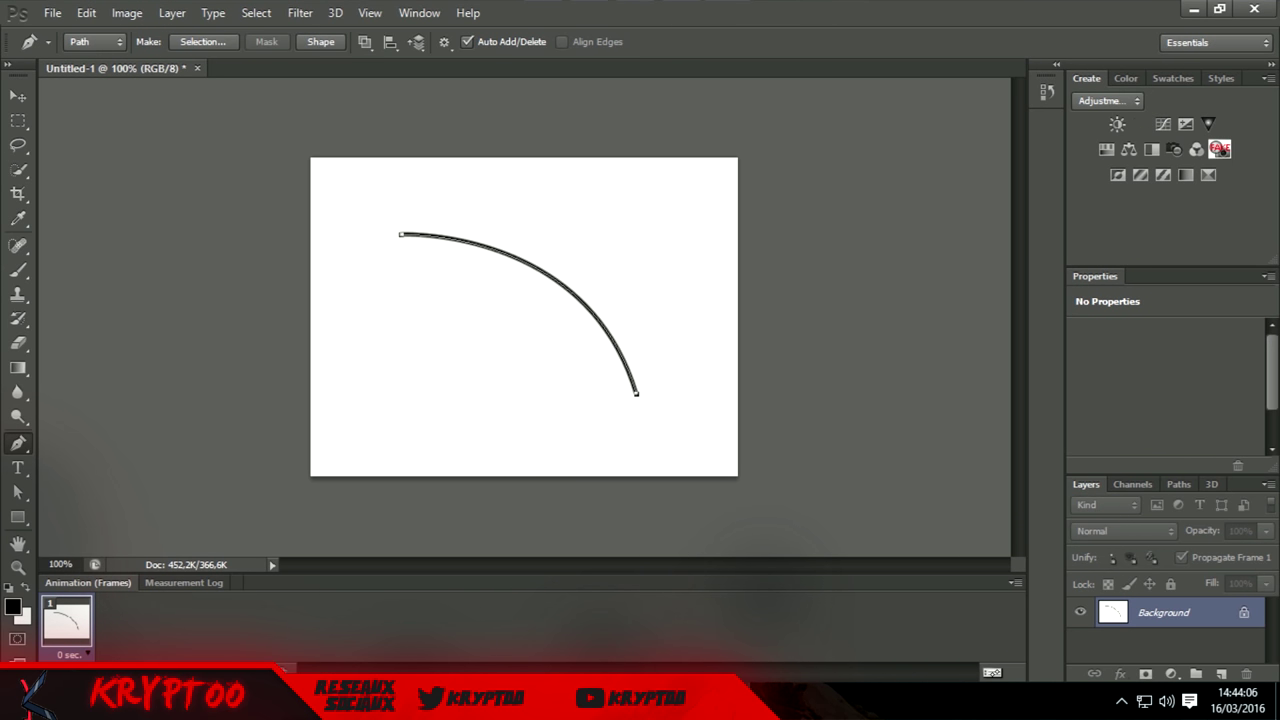
# Remove the path outline, keeping the black stroked arc, and zoom in and out to inspect it.
pyautogui.press('Delete')
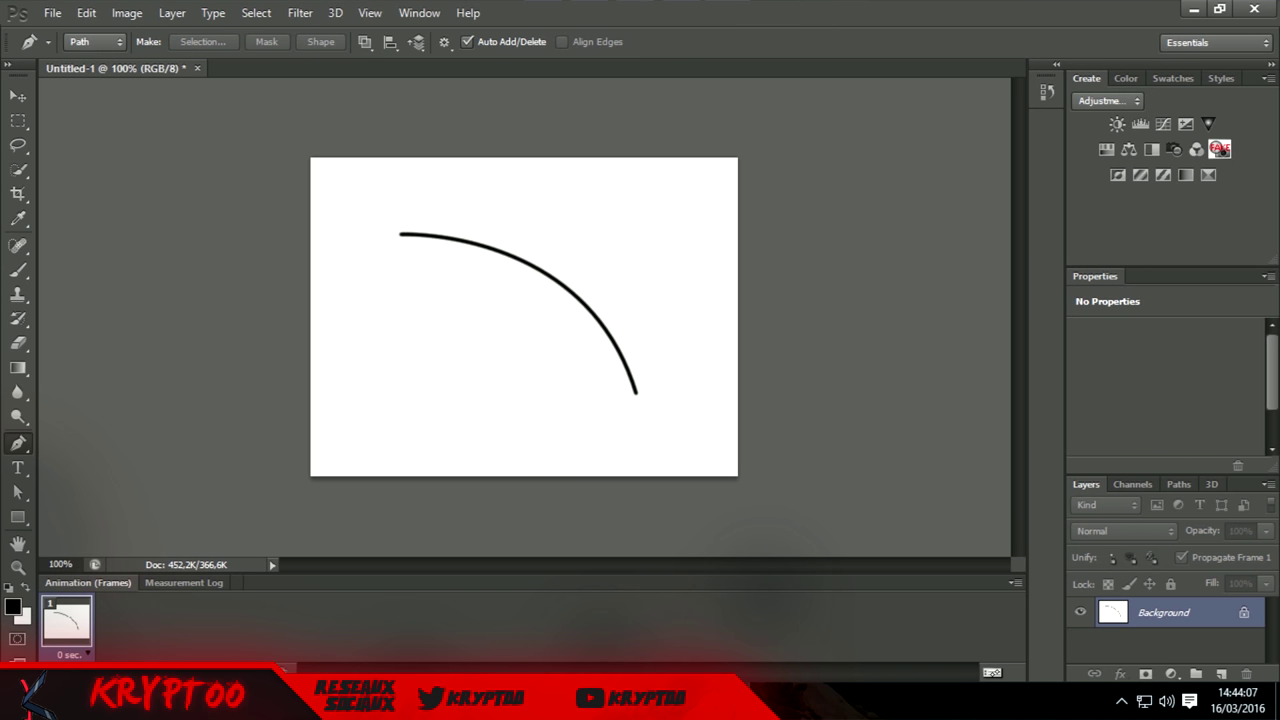
pyautogui.hotkey('ctrl', '+')
pyautogui.hotkey('ctrl', '+')
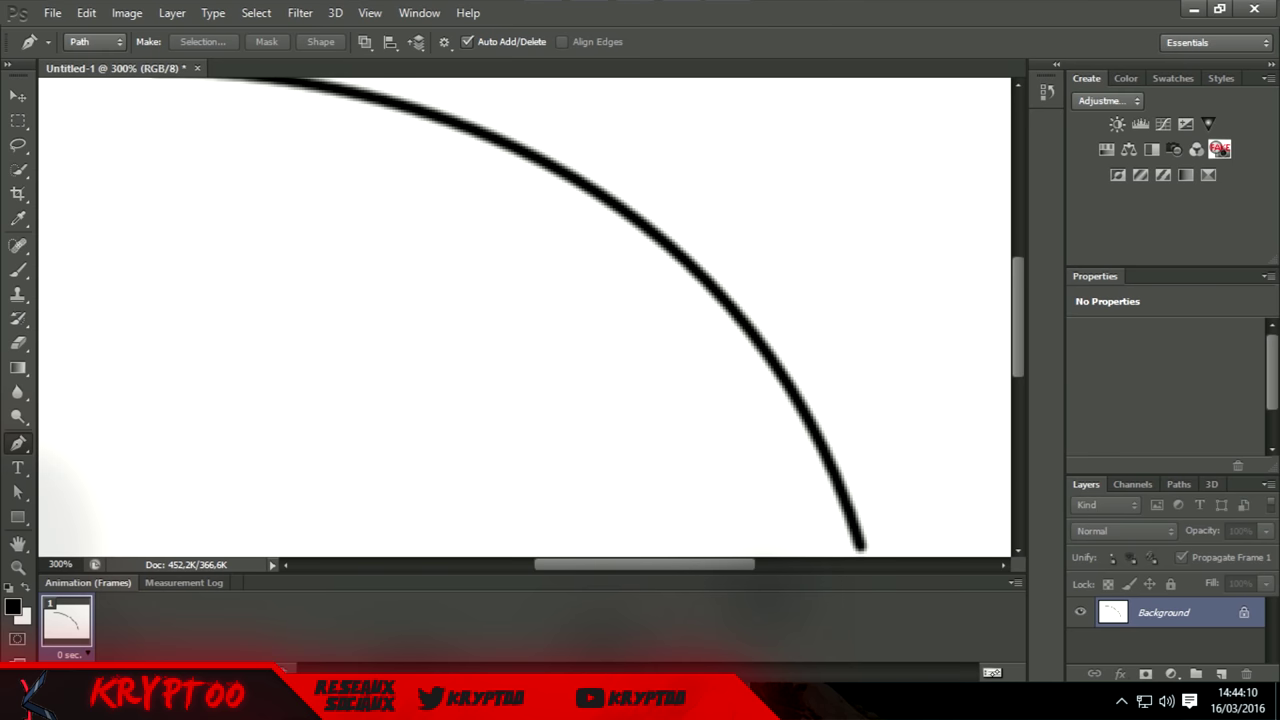
pyautogui.hotkey('ctrl', '+')
pyautogui.hotkey('ctrl', '-')
pyautogui.hotkey('ctrl', '-')
pyautogui.hotkey('ctrl', '+')
pyautogui.hotkey('ctrl', '+')
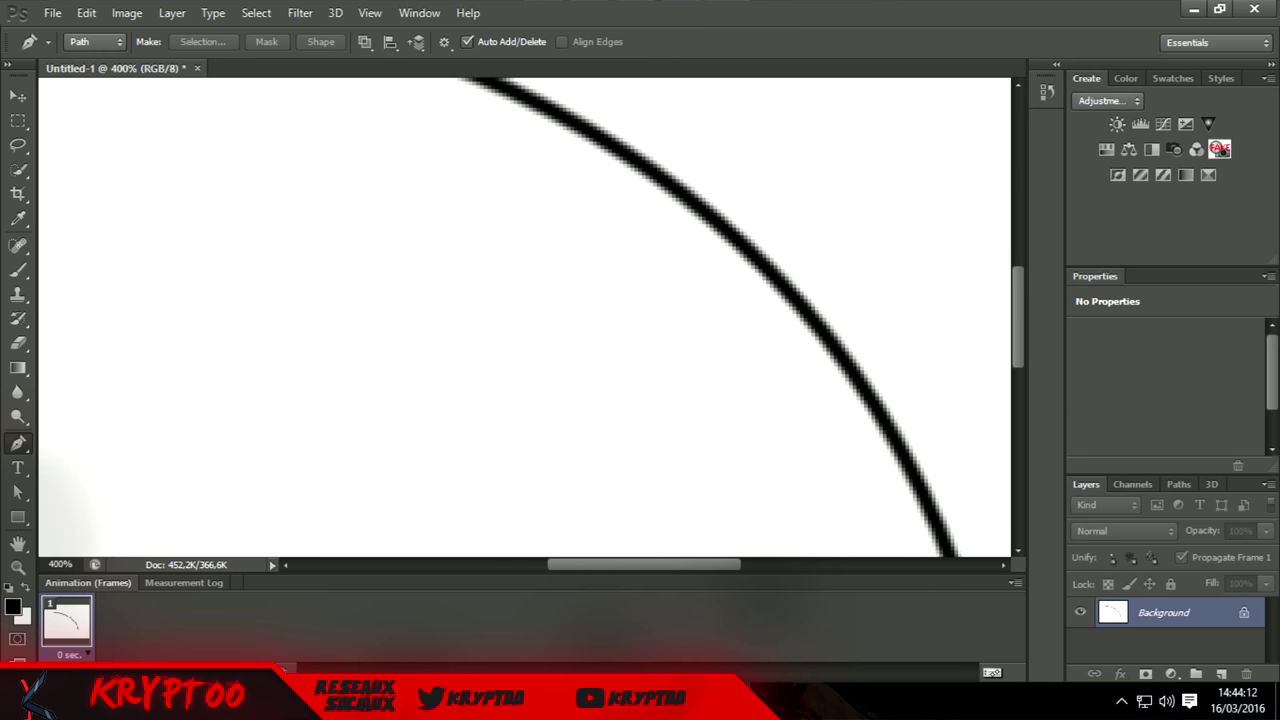
pyautogui.hotkey('ctrl', '-')
pyautogui.hotkey('ctrl', '-')
pyautogui.hotkey('ctrl', '-')
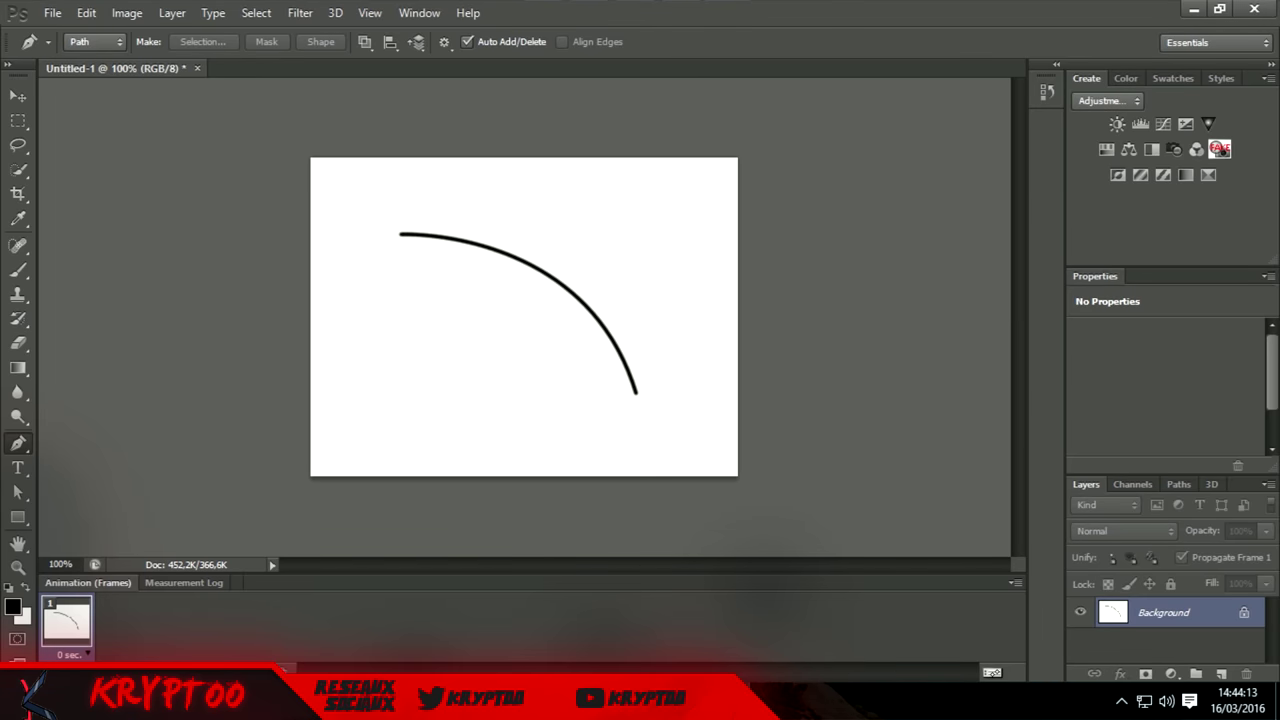
pyautogui.hotkey('ctrl', '-')
pyautogui.hotkey('ctrl', '+')
pyautogui.hotkey('ctrl', '+')
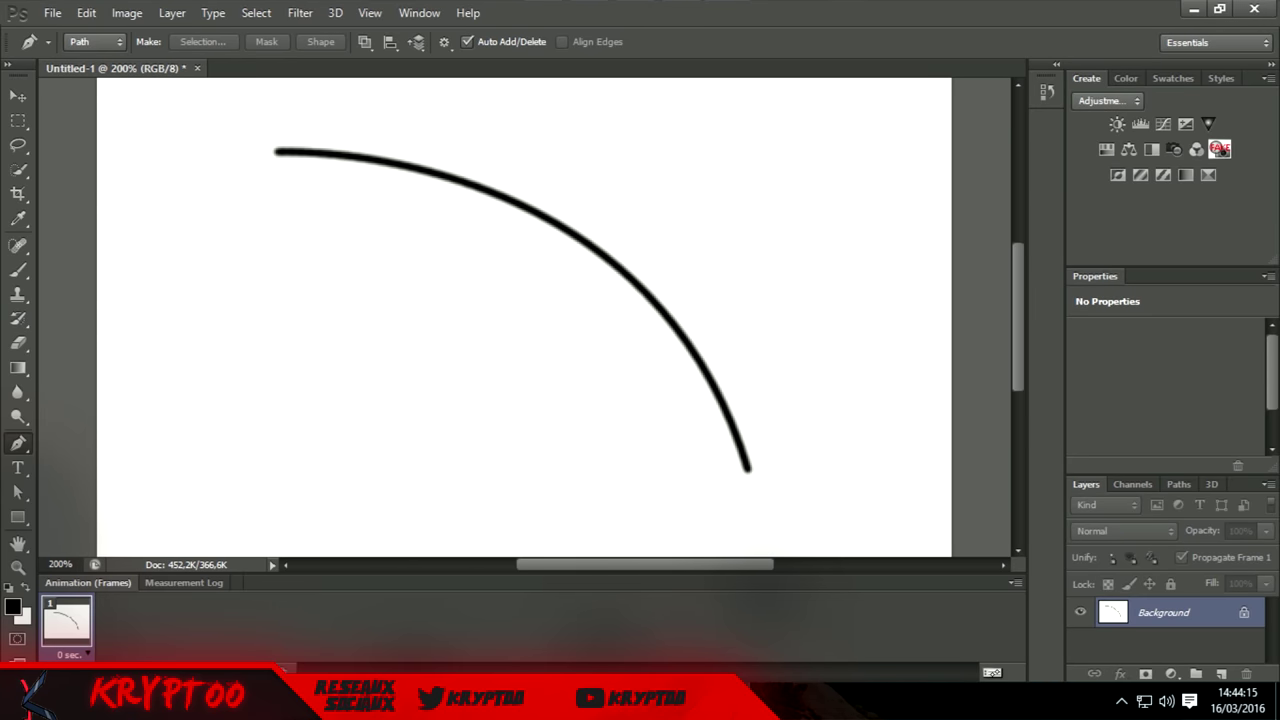
pyautogui.click(590, 700)
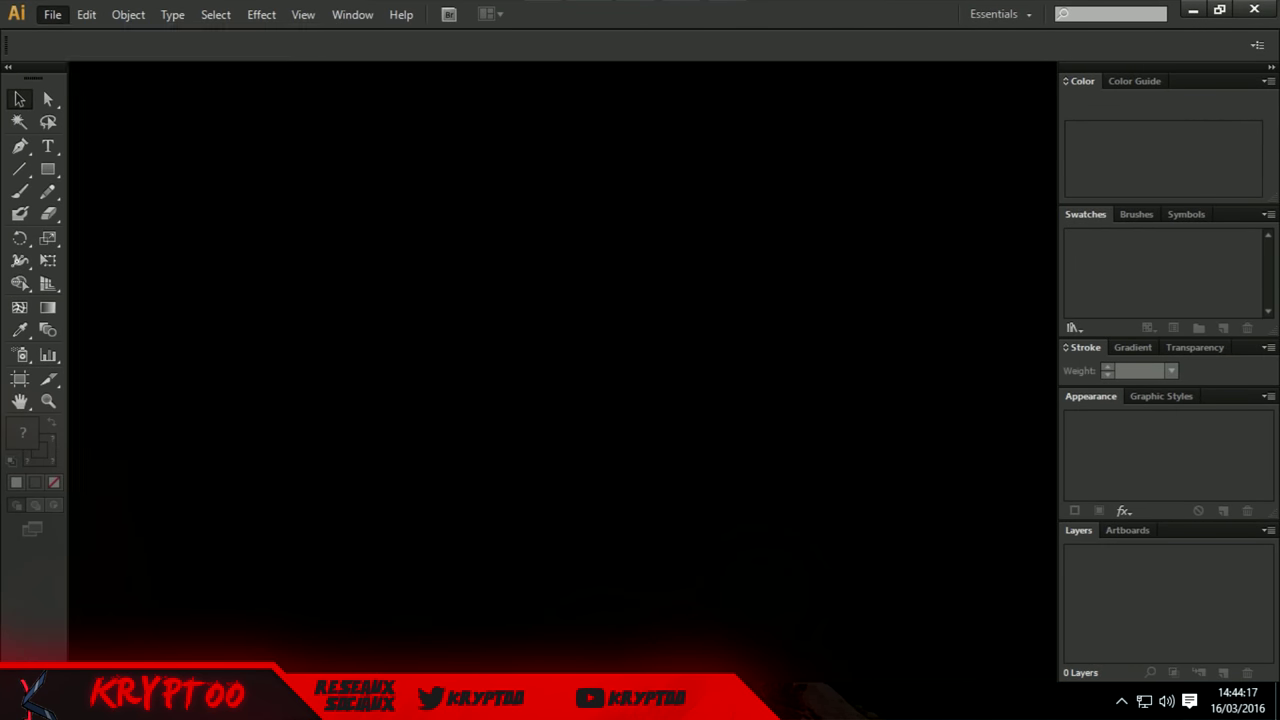
# Create a new Print/Letter 612 × 792 pt CMYK document in Illustrator.
pyautogui.press('Right')
pyautogui.press('Down')
pyautogui.press('Left')
pyautogui.press('Down')
pyautogui.press('Escape')
pyautogui.hotkey('ctrl', 'n')
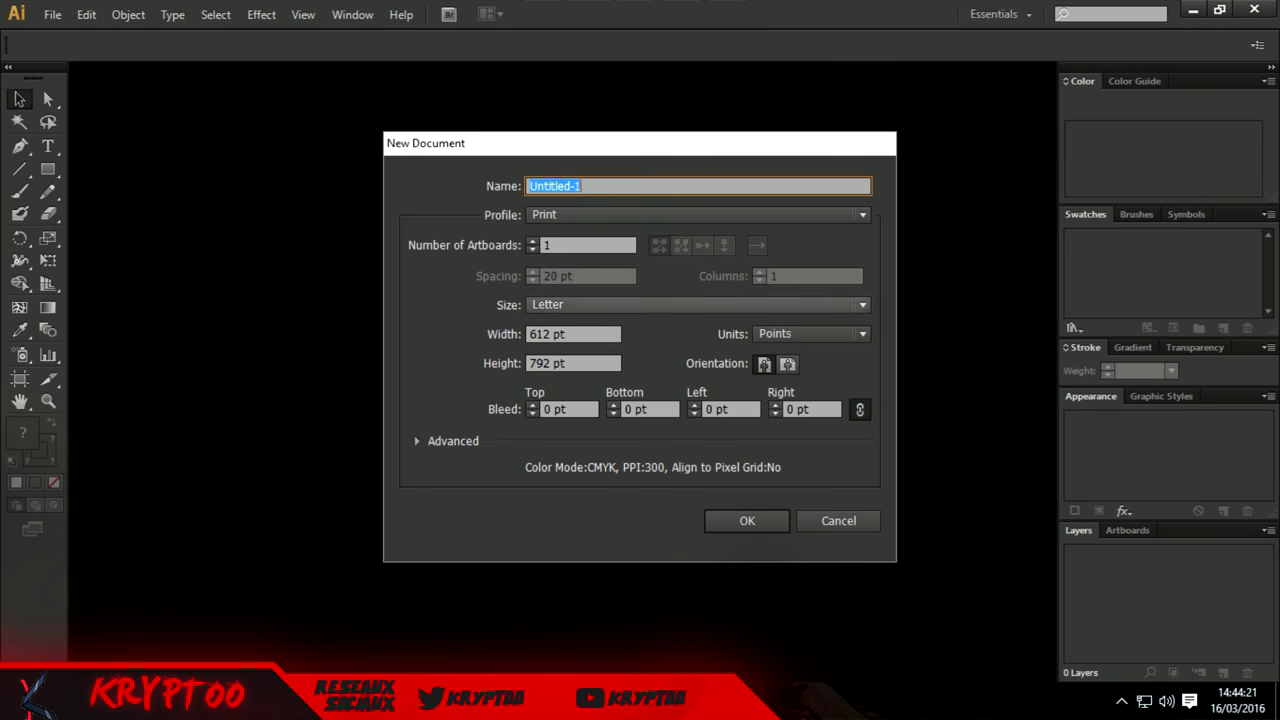
pyautogui.press('Return')
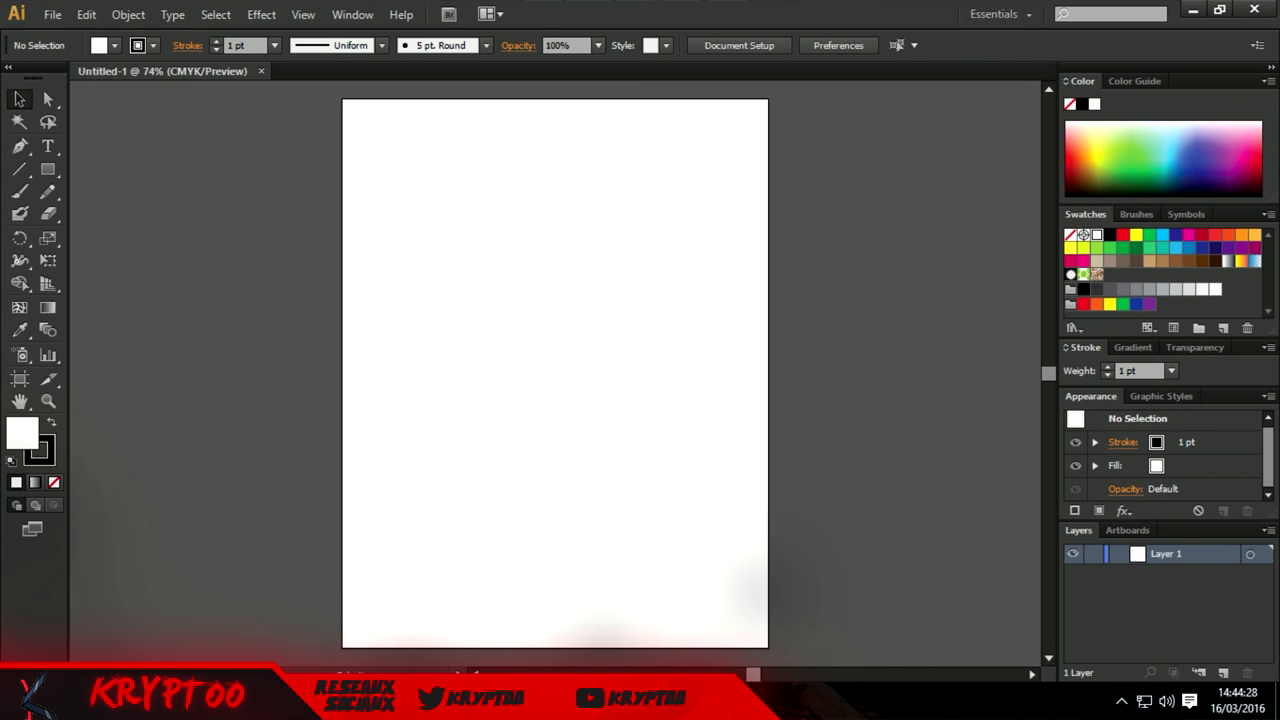
pyautogui.click(19, 146)
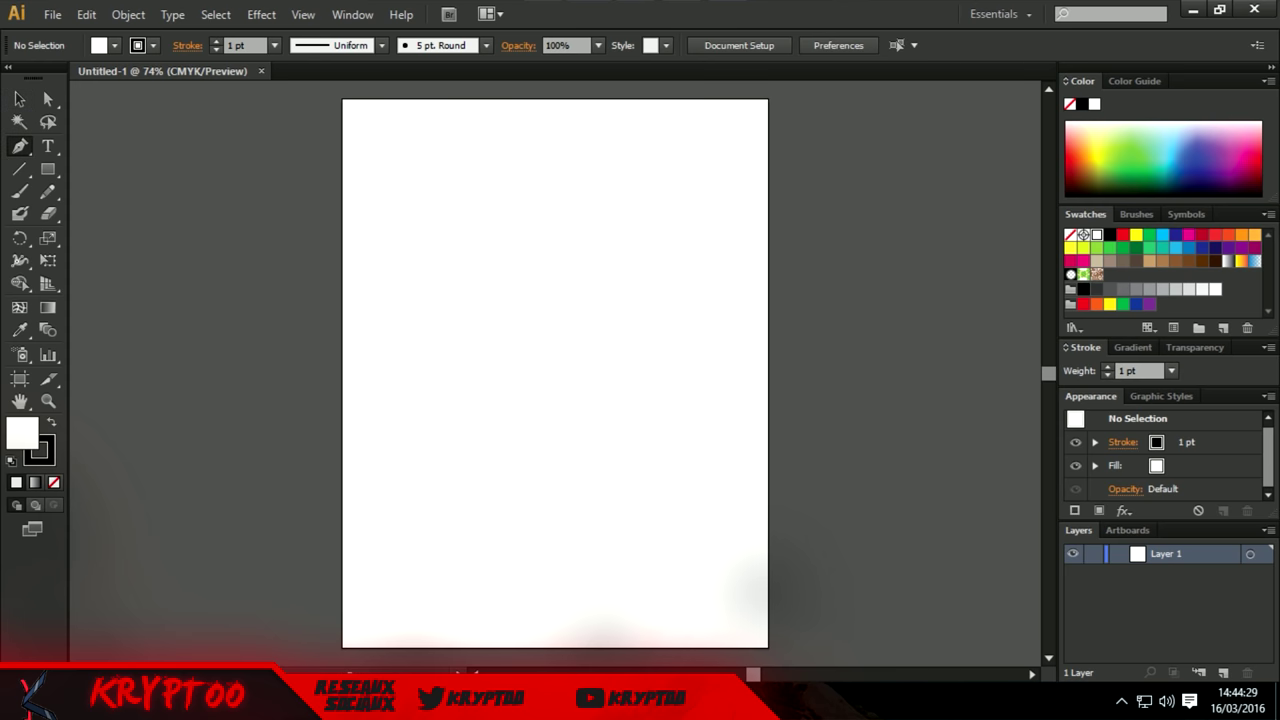
# Draw a curved arc with two Pen anchors and make it a compound path.
pyautogui.click(394, 203)
pyautogui.moveTo(689, 506); pyautogui.dragTo(684, 660)
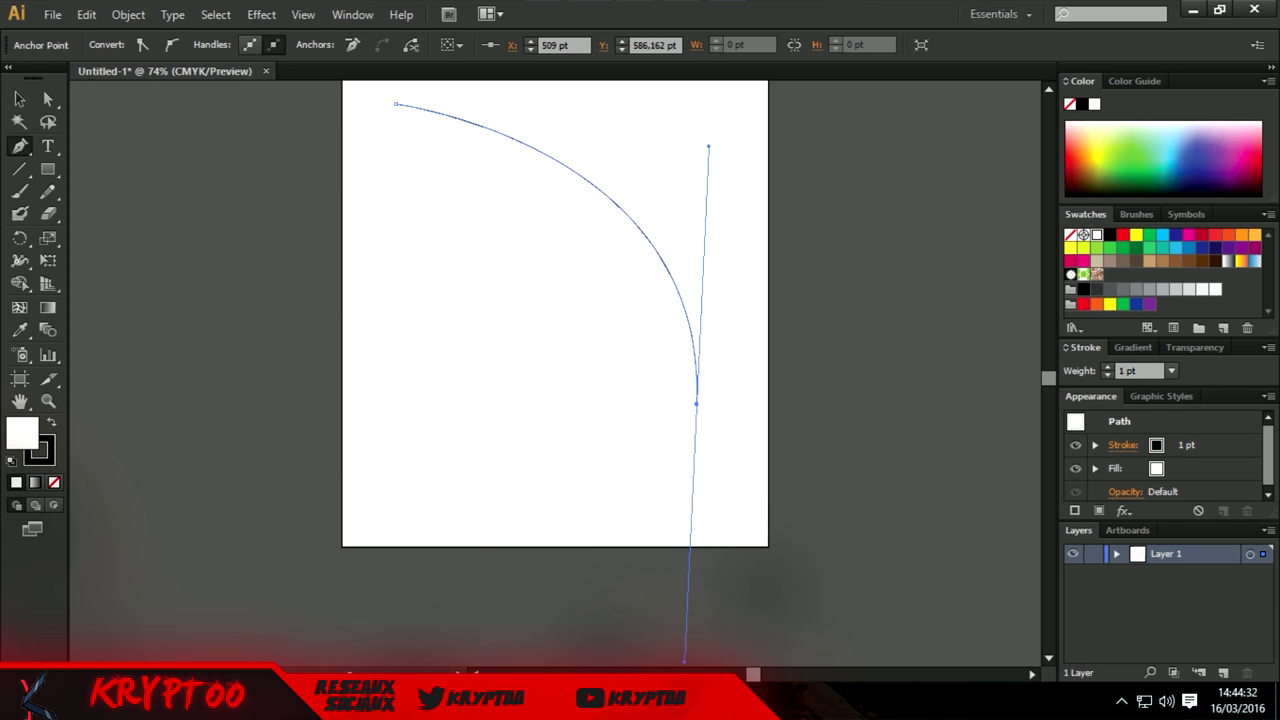
pyautogui.rightClick(537, 196)
pyautogui.moveTo(588, 461)
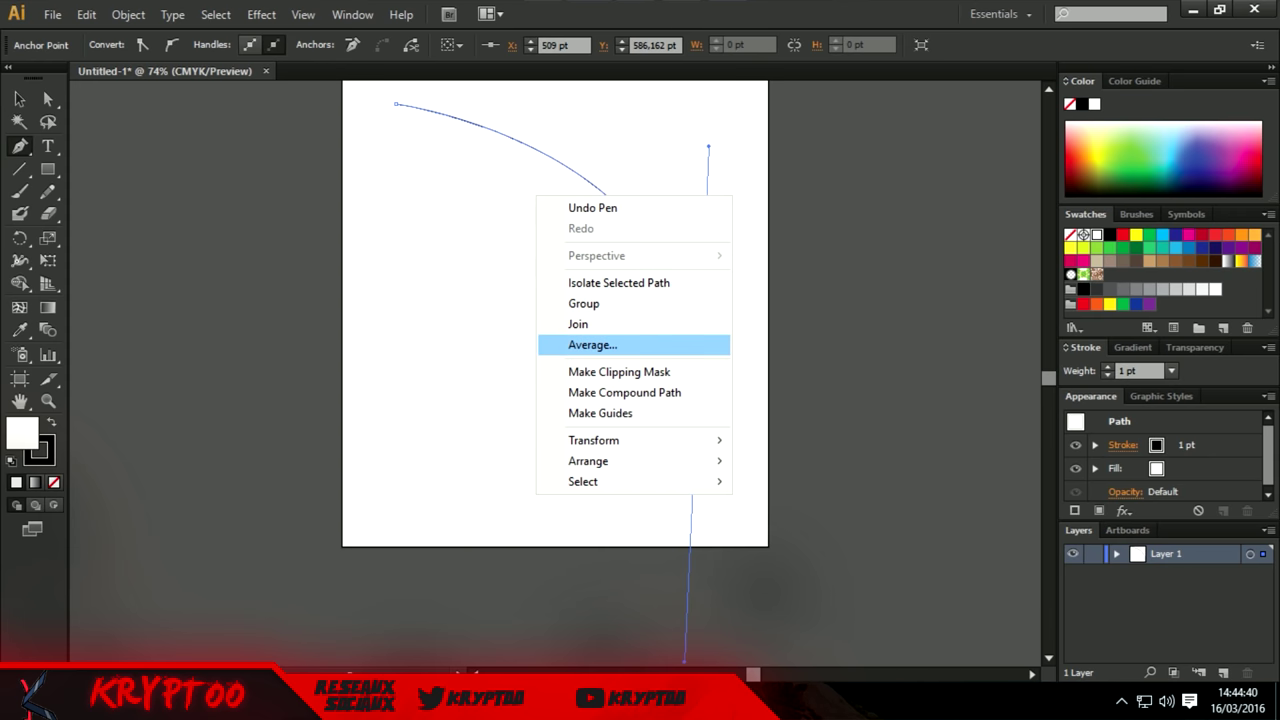
pyautogui.click(624, 392)
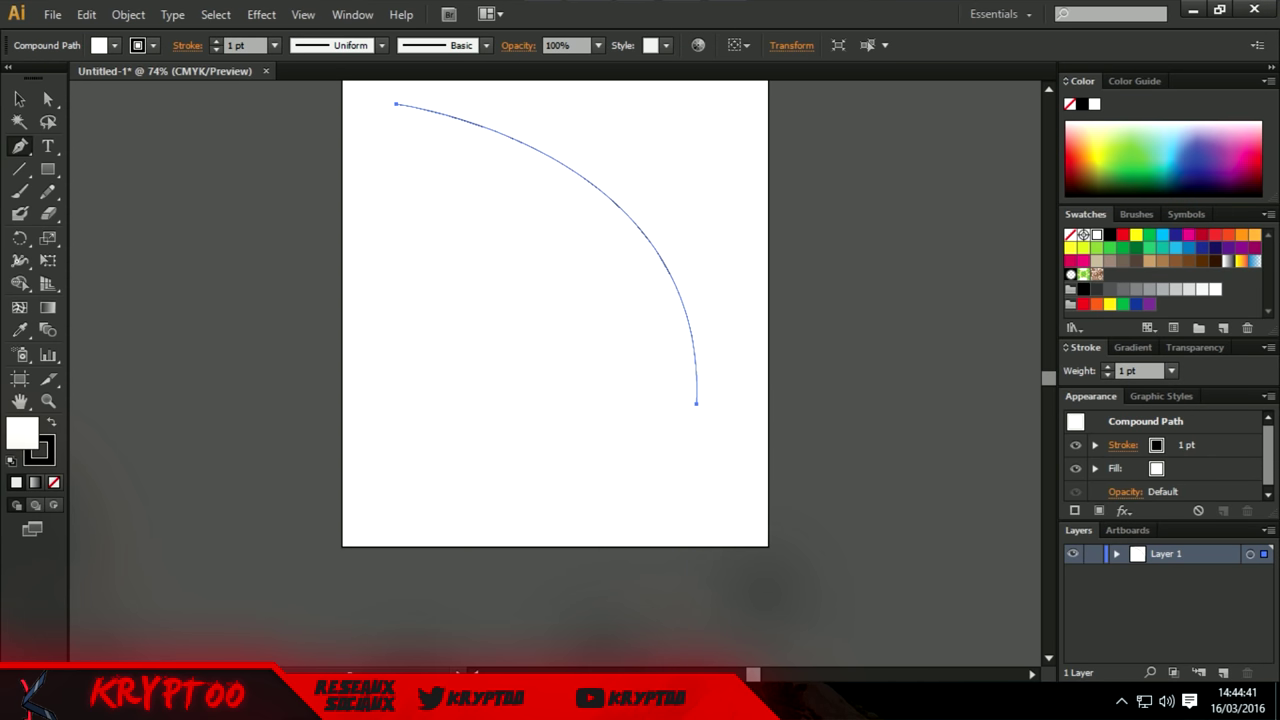
# Open Transform Each from the arc's context menu and cancel it without changes.
pyautogui.rightClick(692, 343)
pyautogui.rightClick(535, 265)
pyautogui.moveTo(592, 401)
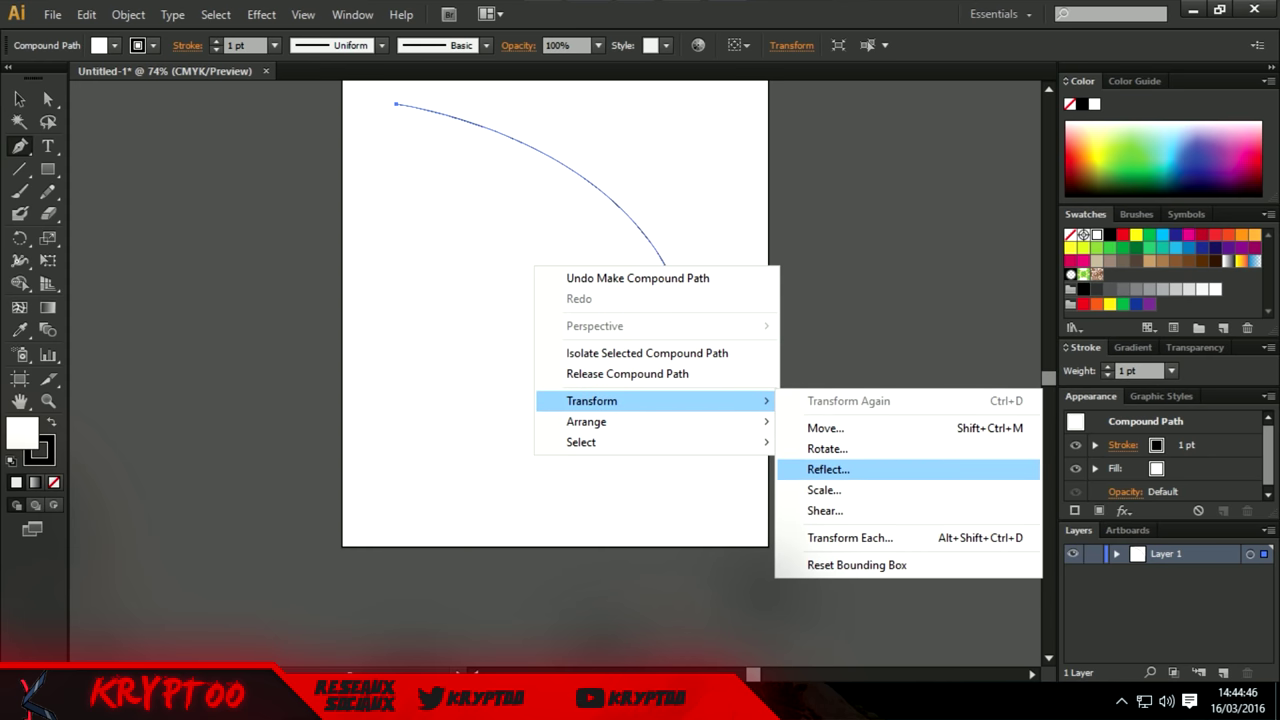
pyautogui.click(850, 537)
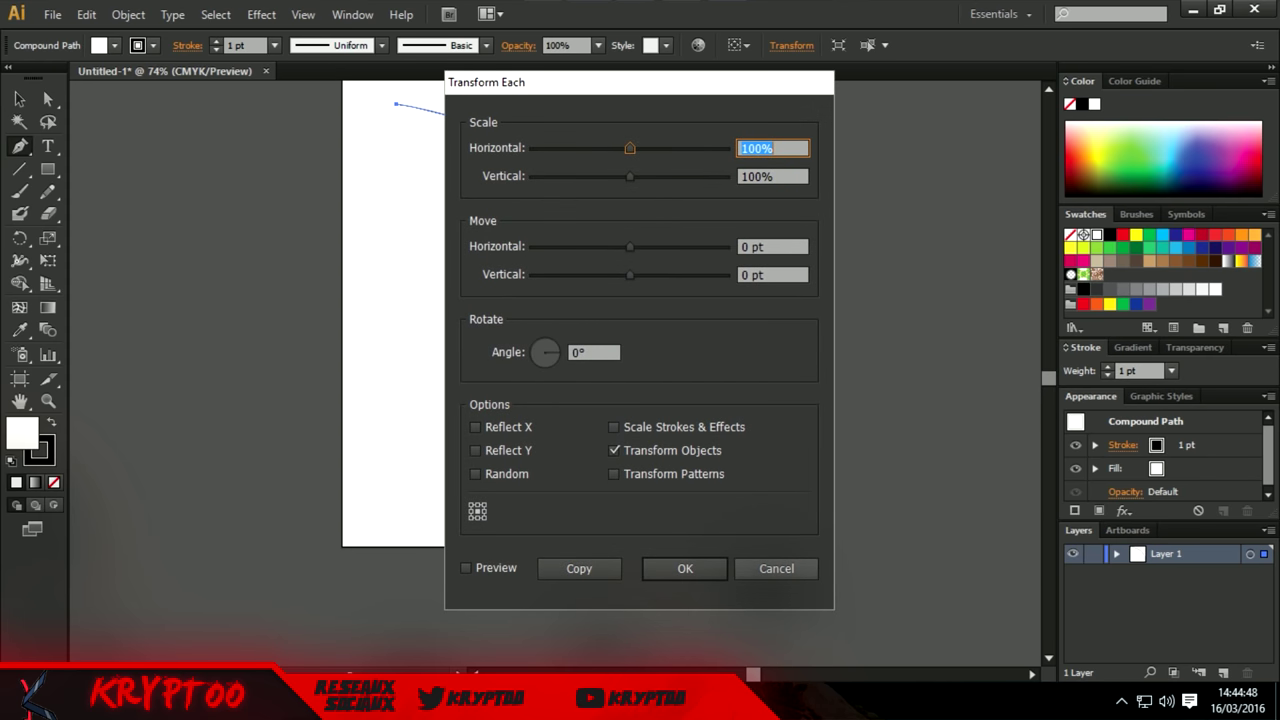
pyautogui.click(776, 568)
pyautogui.rightClick(548, 380)
pyautogui.click(407, 217)
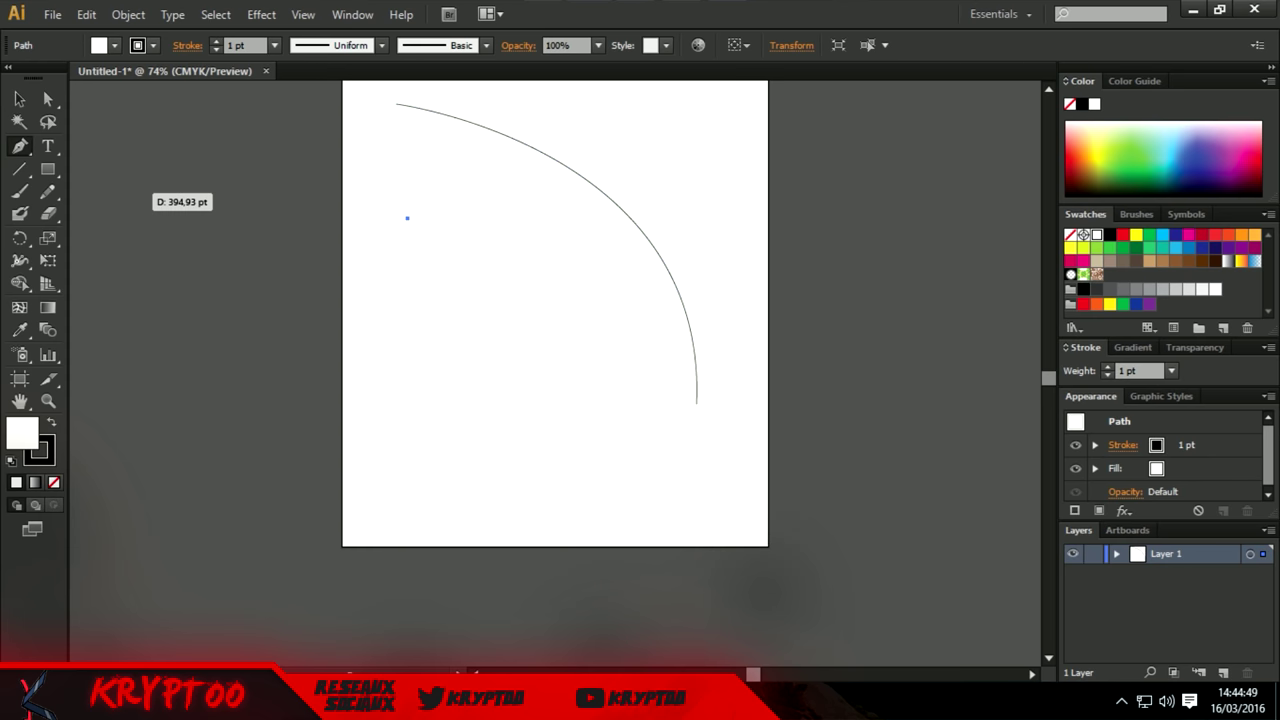
# Paint thick looping 5 pt Round brush scribbles across the artboard over the arc.
pyautogui.press('b')
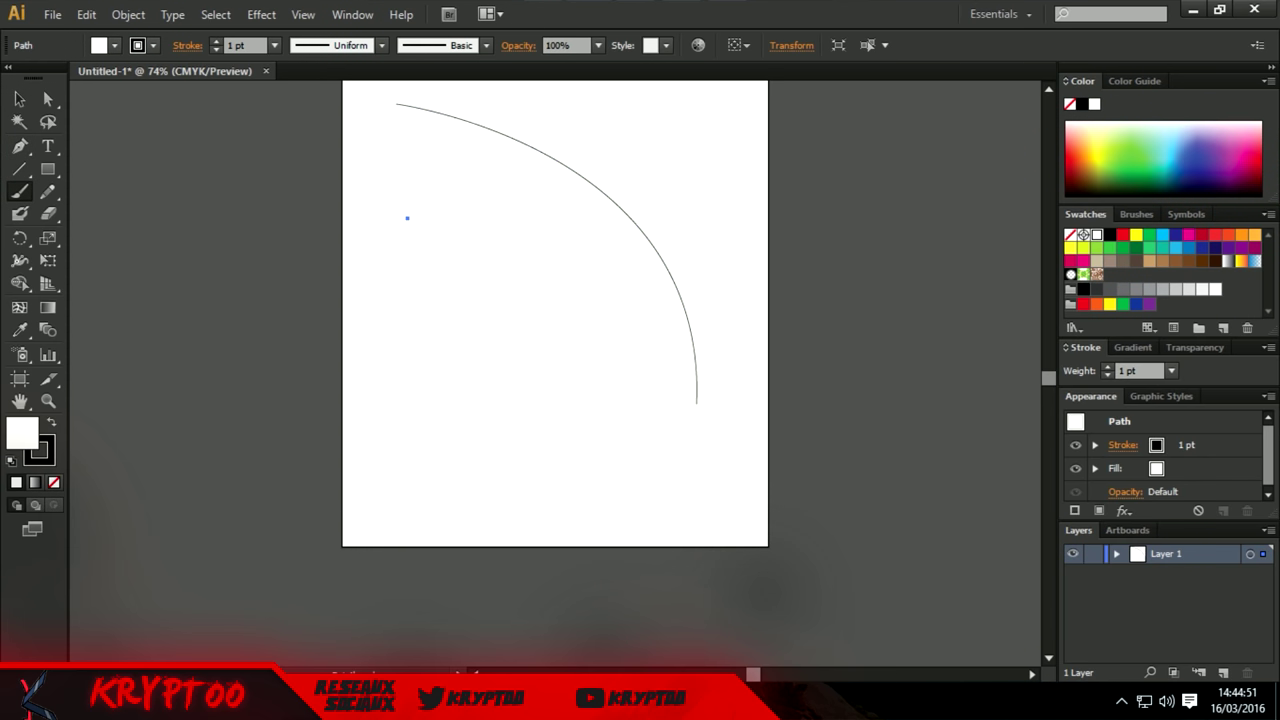
pyautogui.moveTo(517, 234)
pyautogui.mouseDown()
pyautogui.moveTo(578, 301)
pyautogui.moveTo(508, 478)
pyautogui.mouseUp()
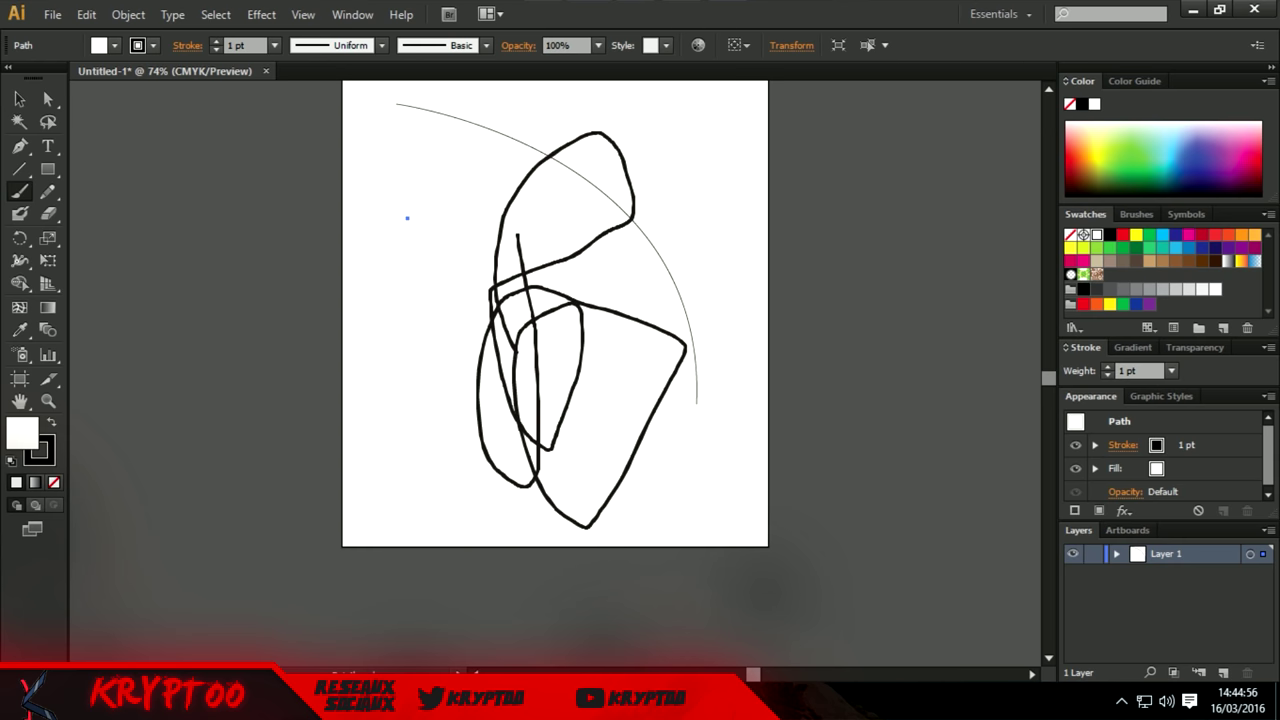
pyautogui.moveTo(456, 301); pyautogui.dragTo(583, 182)
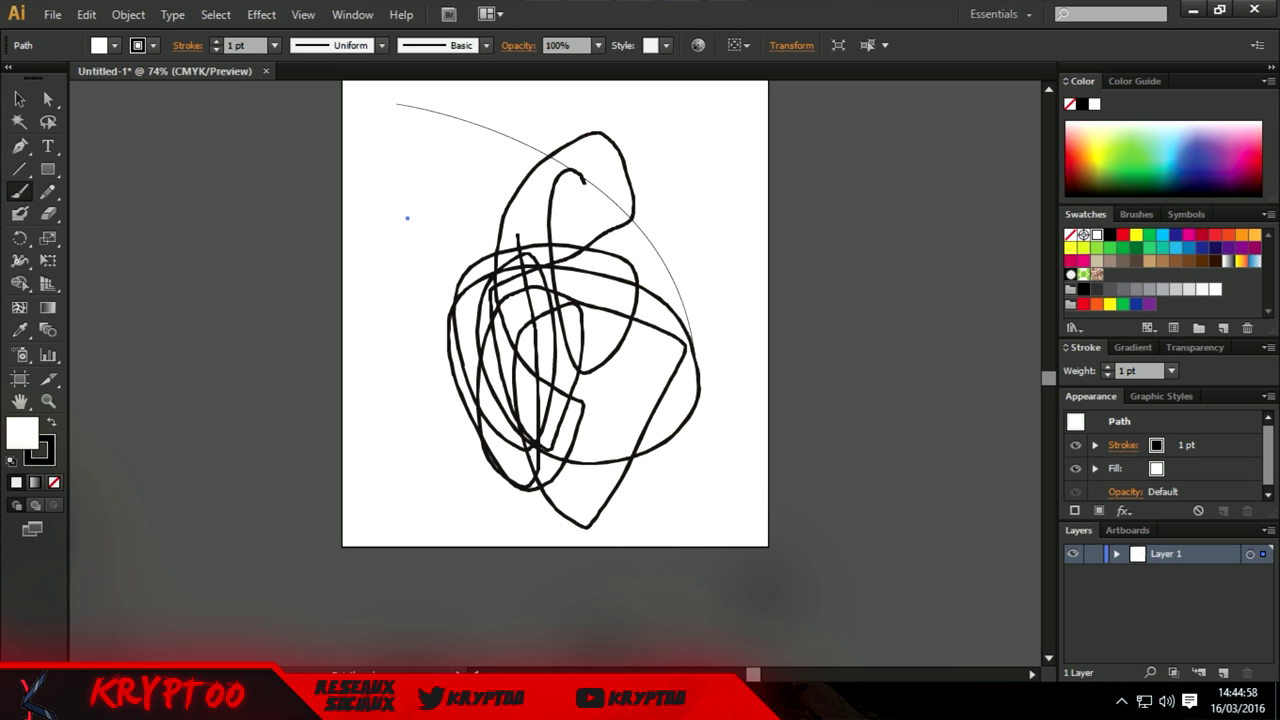
# Zoom in and out on the scribbles, ending with the whole artboard in view.
pyautogui.scroll(2, 562, 198)
pyautogui.scroll(1, 562, 198)
pyautogui.scroll(1, 562, 198)
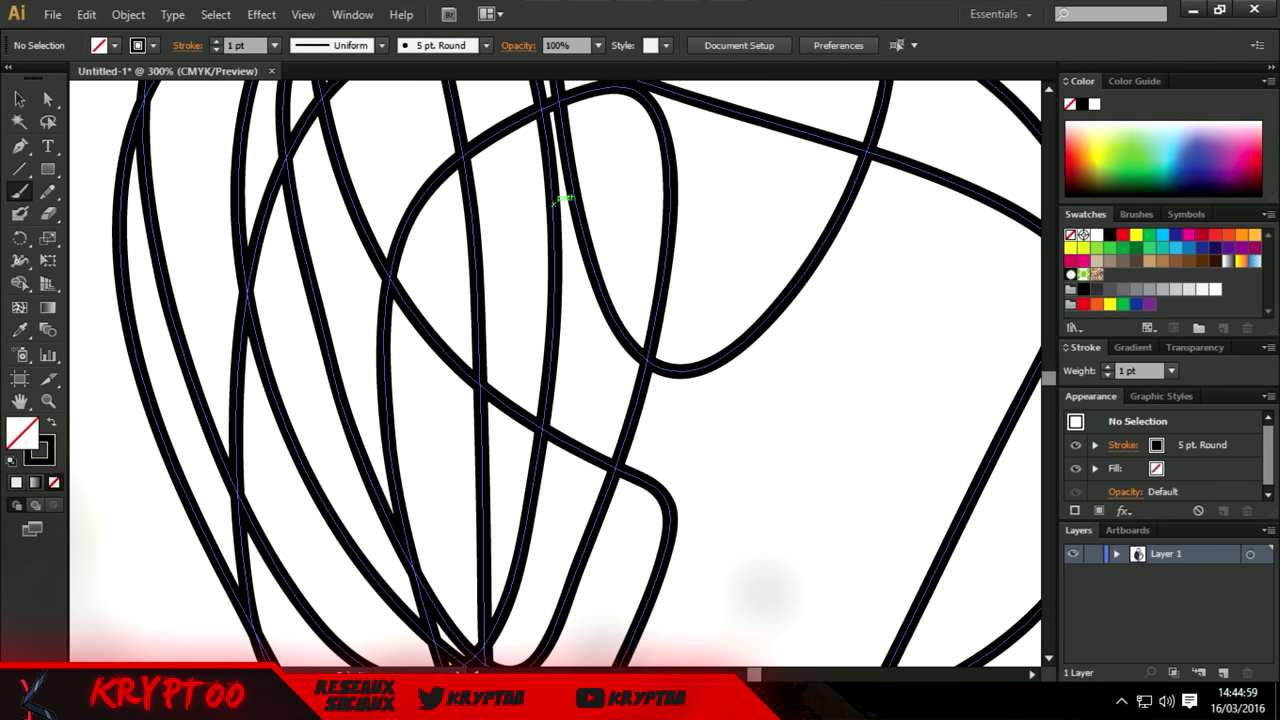
pyautogui.scroll(1, 556, 199)
pyautogui.scroll(2, 555, 200)
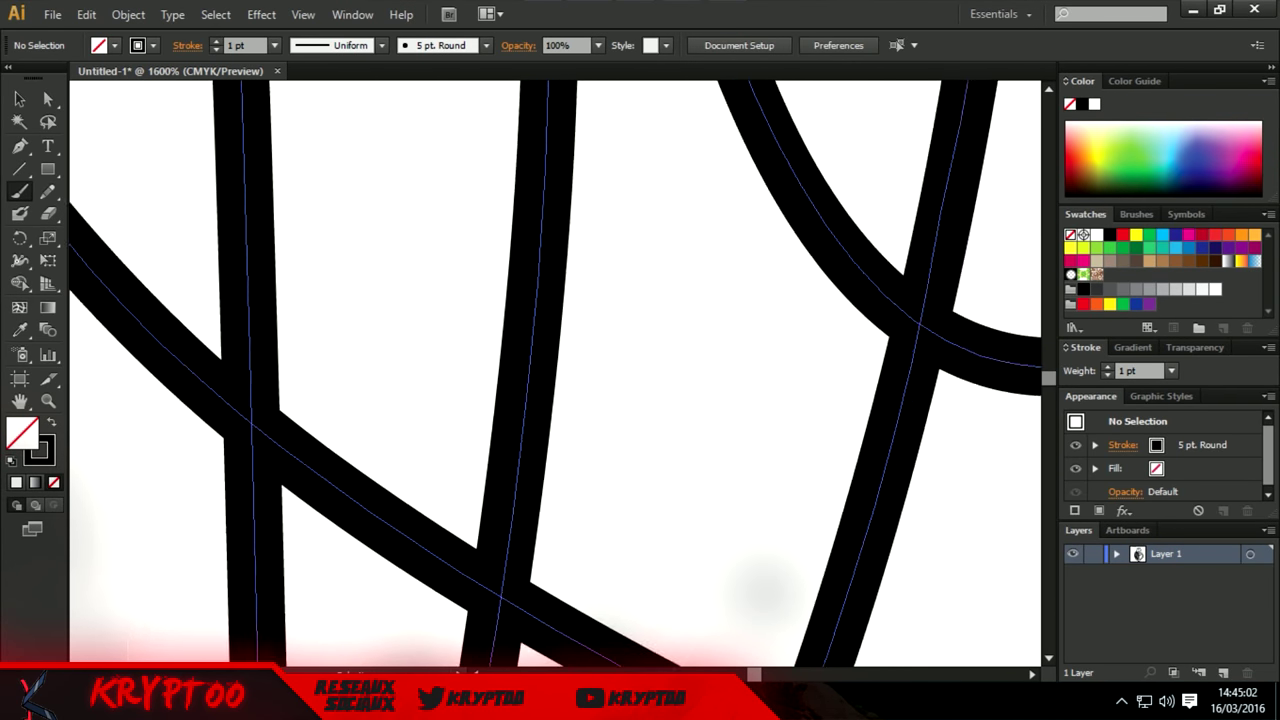
pyautogui.scroll(2, 555, 200)
pyautogui.scroll(2, 555, 200)
pyautogui.scroll(1, 555, 200)
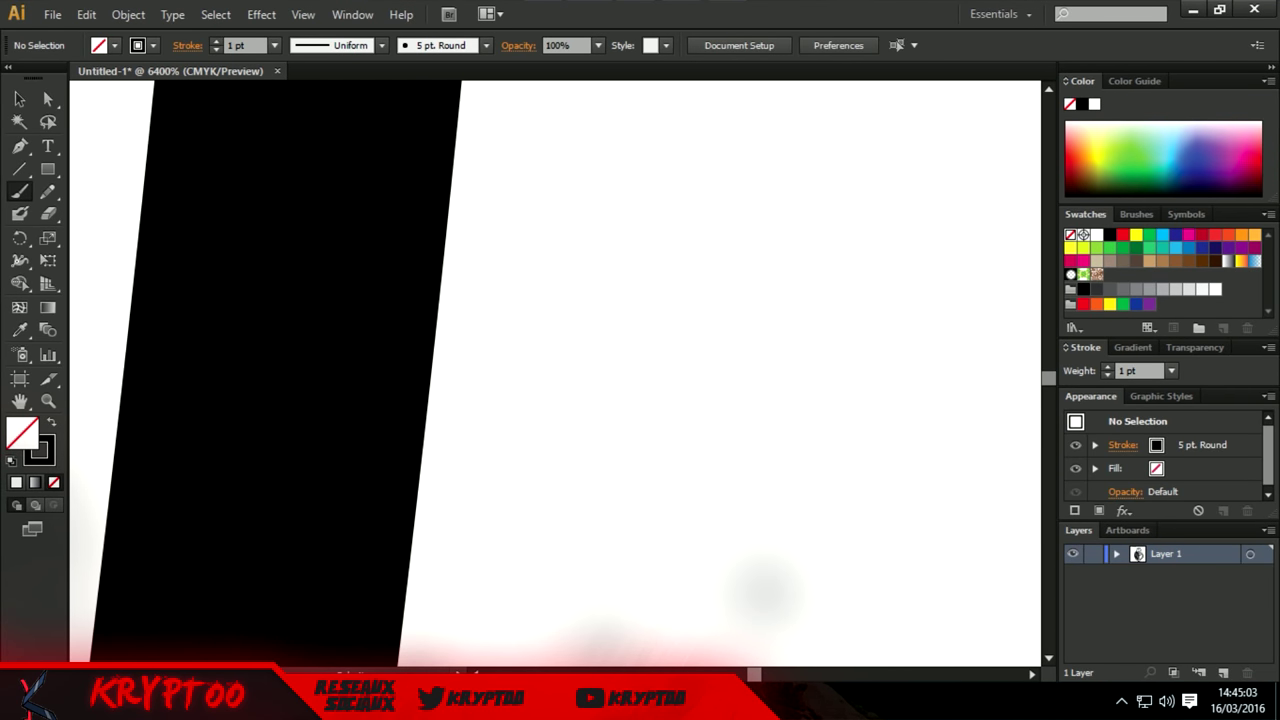
pyautogui.scroll(-3, 555, 200)
pyautogui.scroll(-3, 555, 200)
pyautogui.scroll(-3, 555, 200)
pyautogui.scroll(-3, 555, 200)
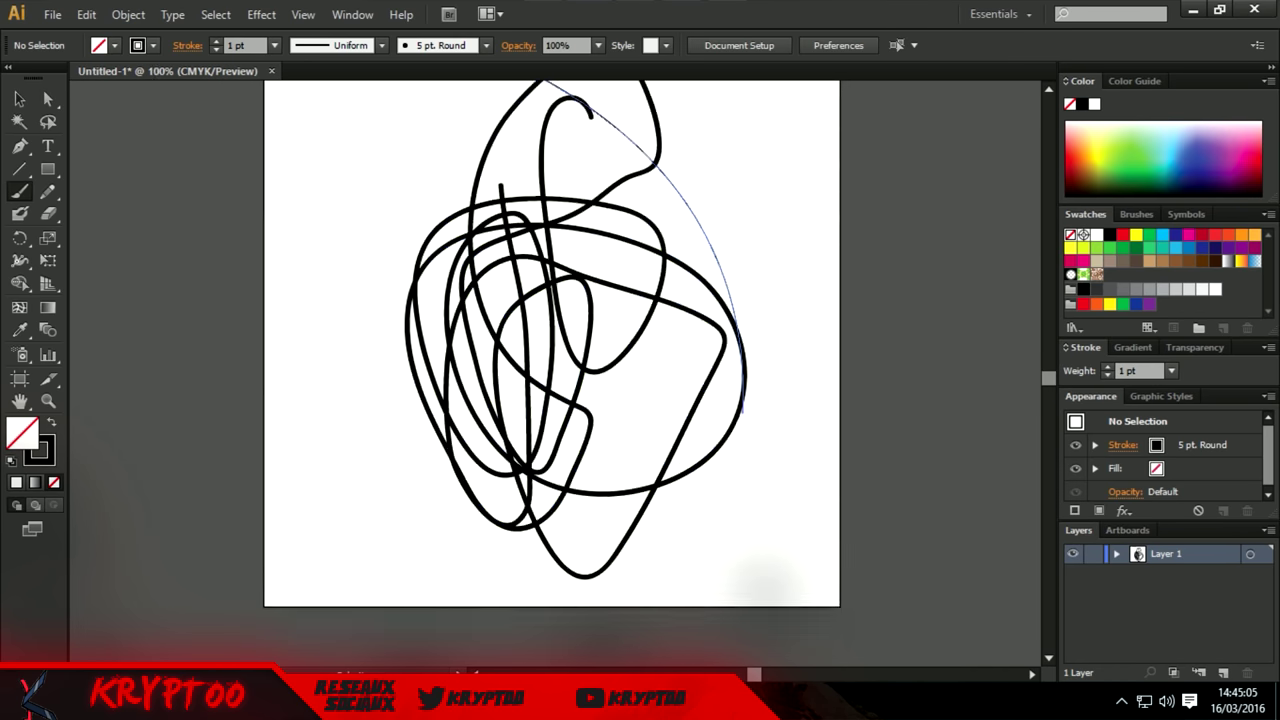
pyautogui.hotkey('ctrl', '-')
pyautogui.click(715, 700)
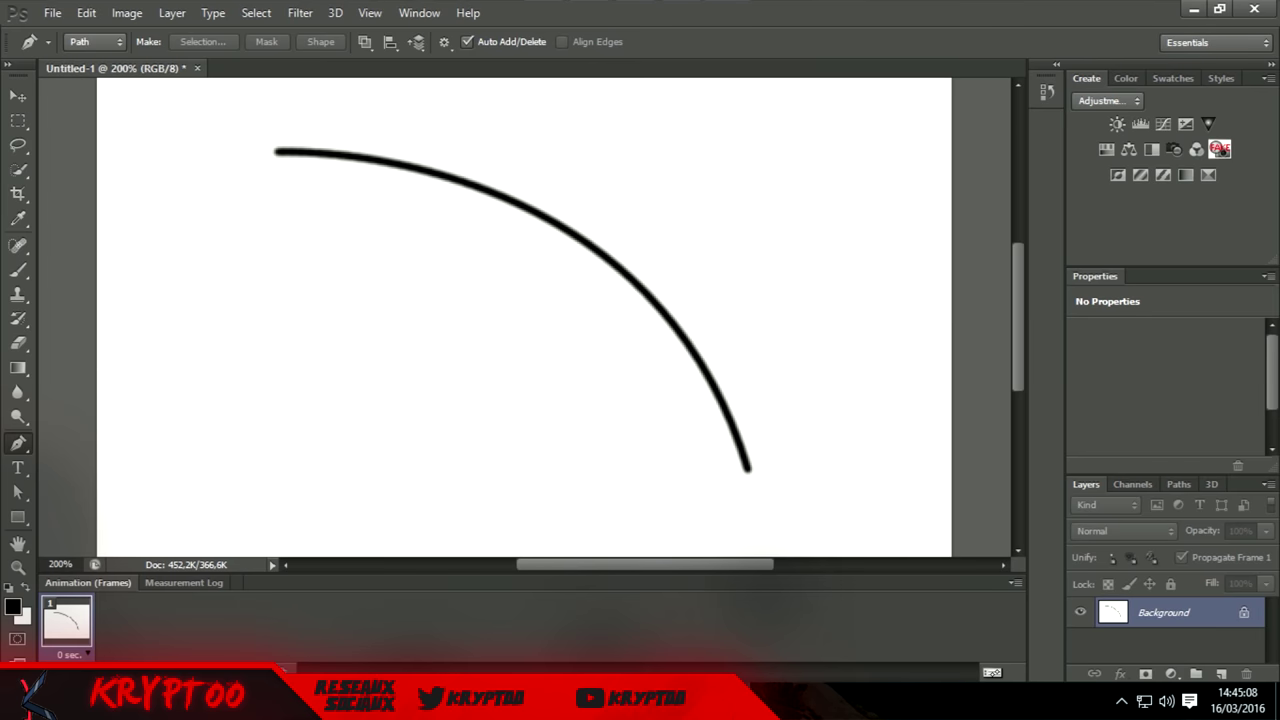
# Scroll over the arc document and start File > Close, then cancel the prompt.
pyautogui.scroll(2, 534, 320)
pyautogui.scroll(2, 534, 320)
pyautogui.scroll(-1, 534, 320)
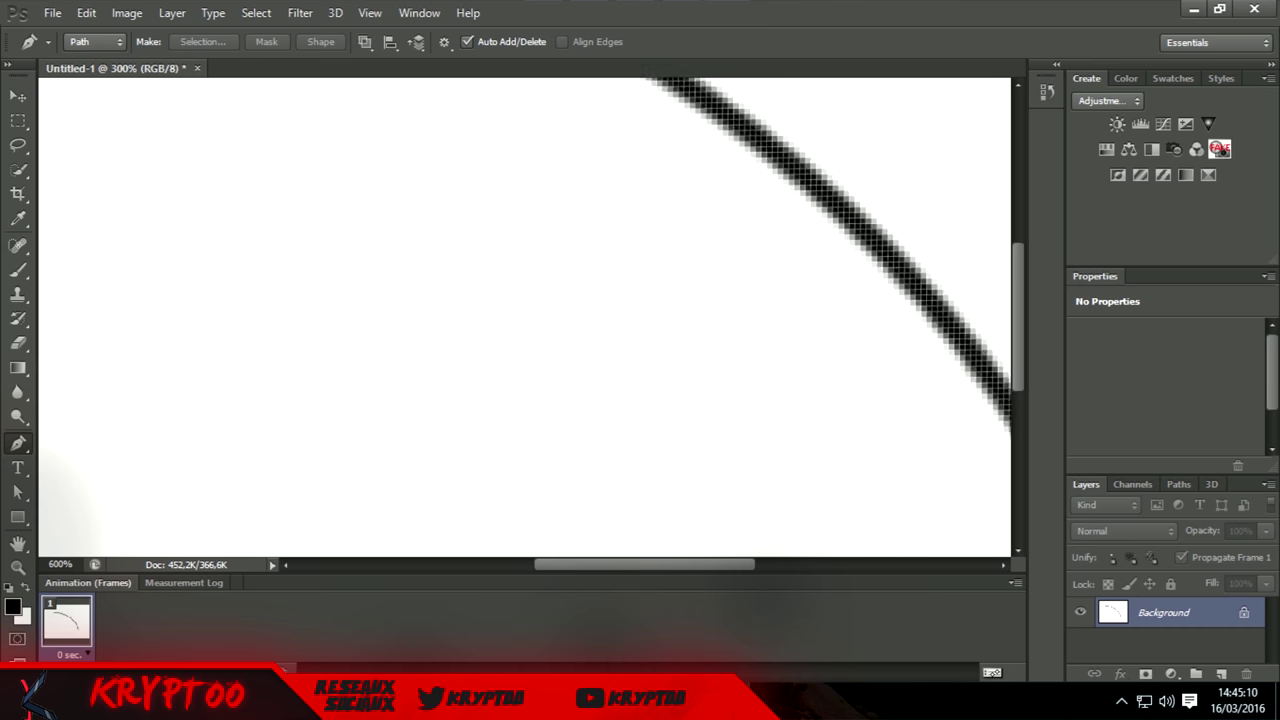
pyautogui.scroll(-2, 534, 320)
pyautogui.scroll(-3, 534, 320)
pyautogui.scroll(1, 534, 320)
pyautogui.scroll(1, 534, 320)
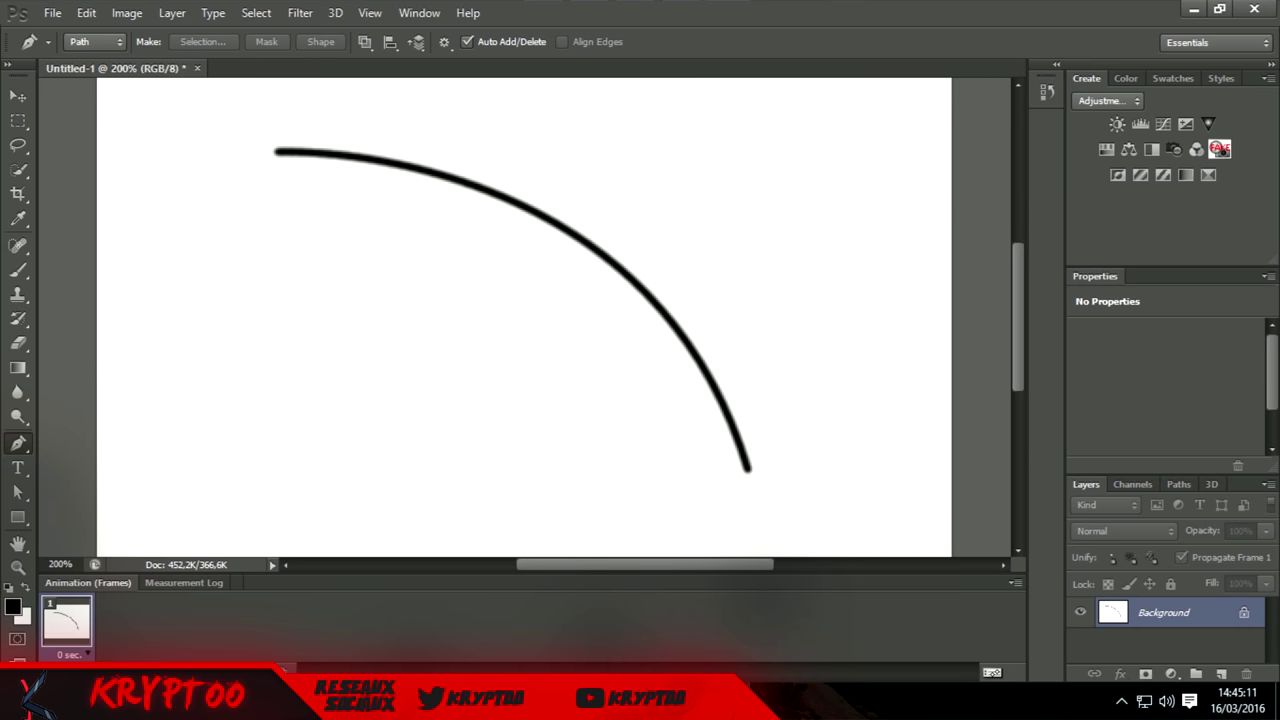
pyautogui.click(52, 13)
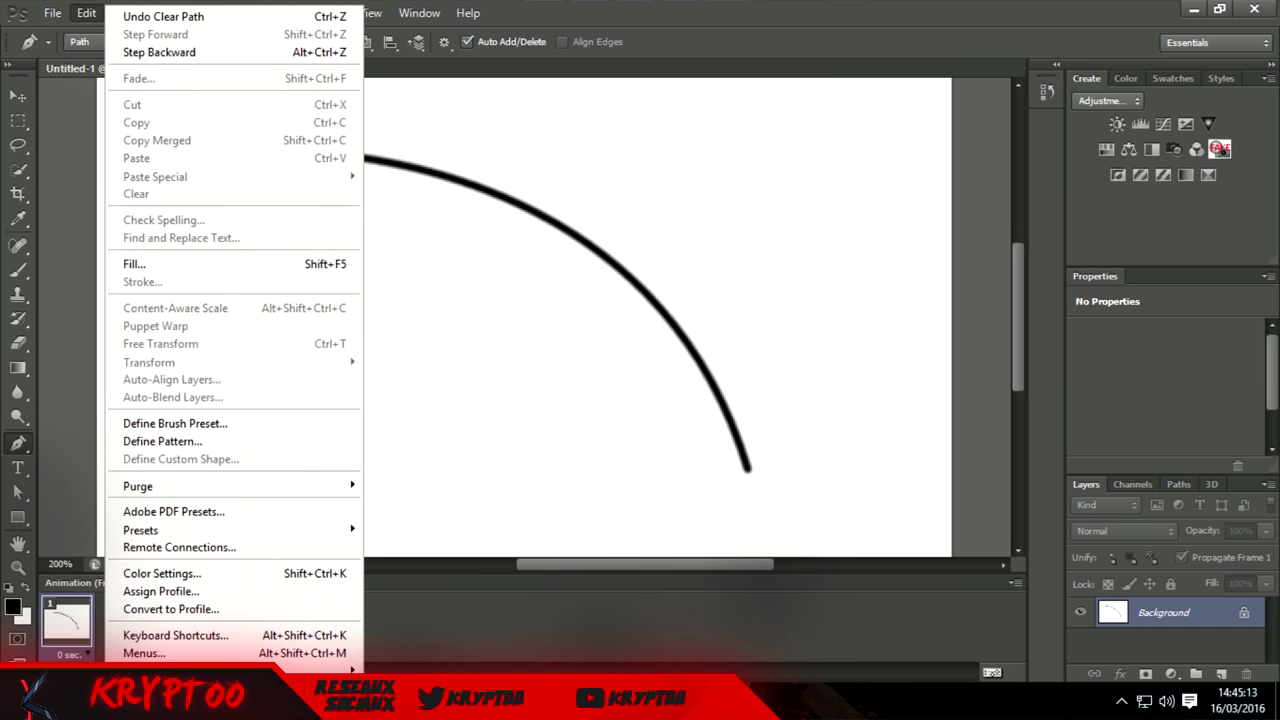
pyautogui.click(69, 166)
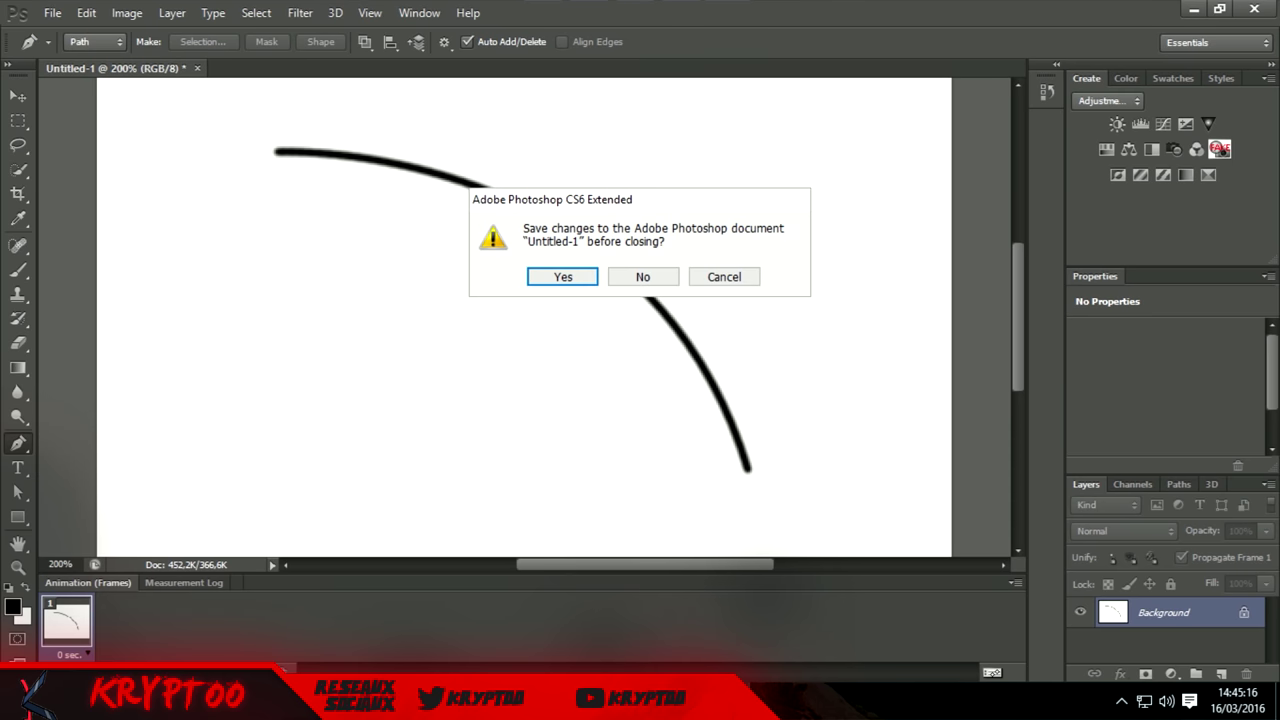
pyautogui.click(643, 277)
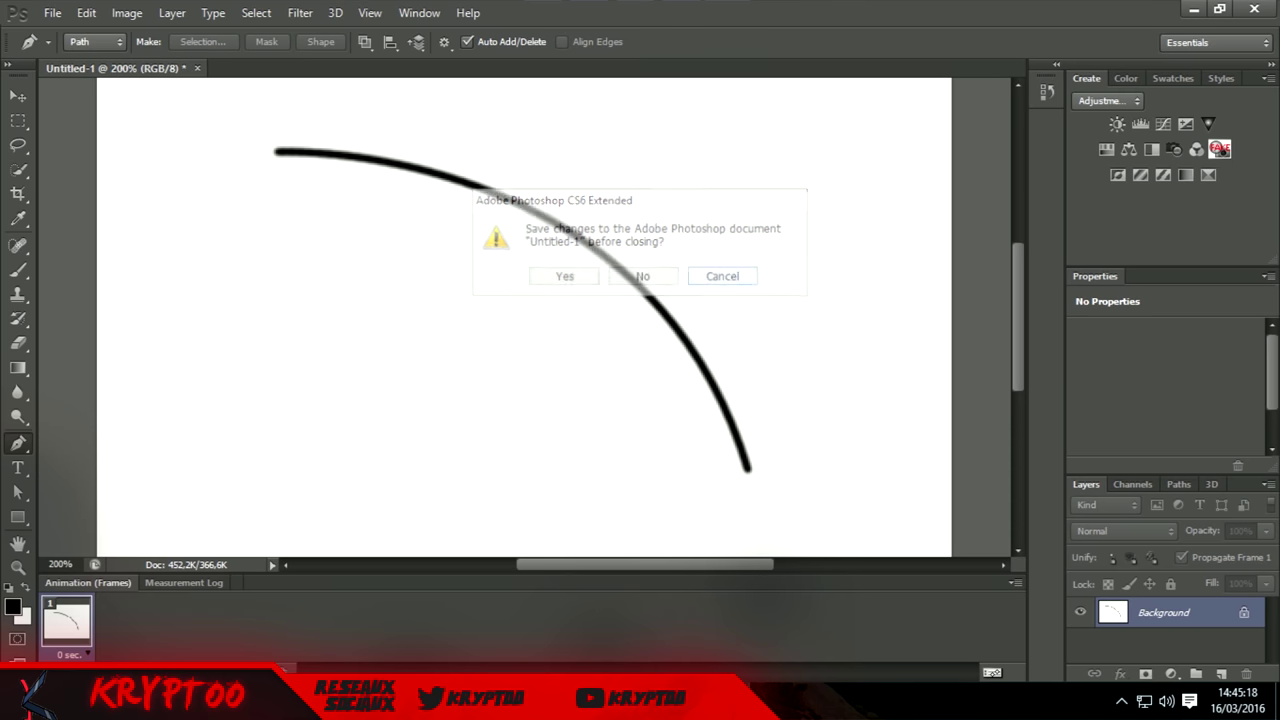
# Close Untitled-1 without saving changes.
pyautogui.click(52, 12)
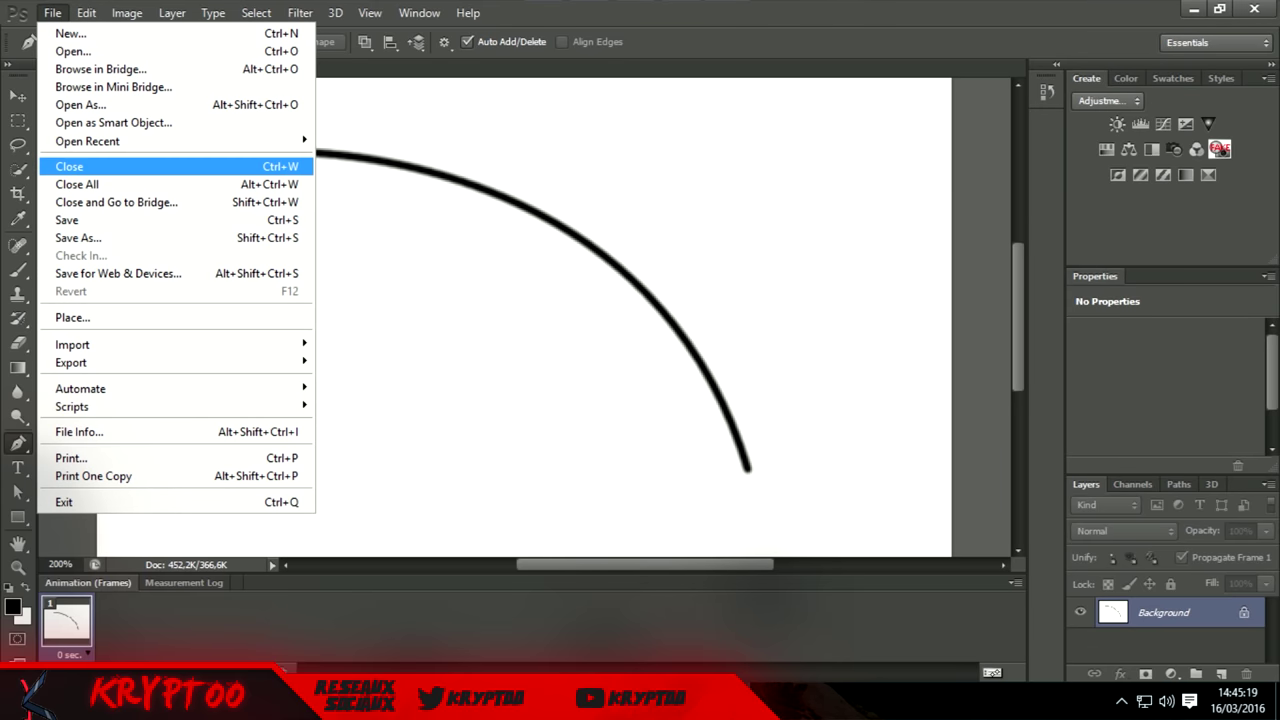
pyautogui.click(69, 163)
pyautogui.press('n')
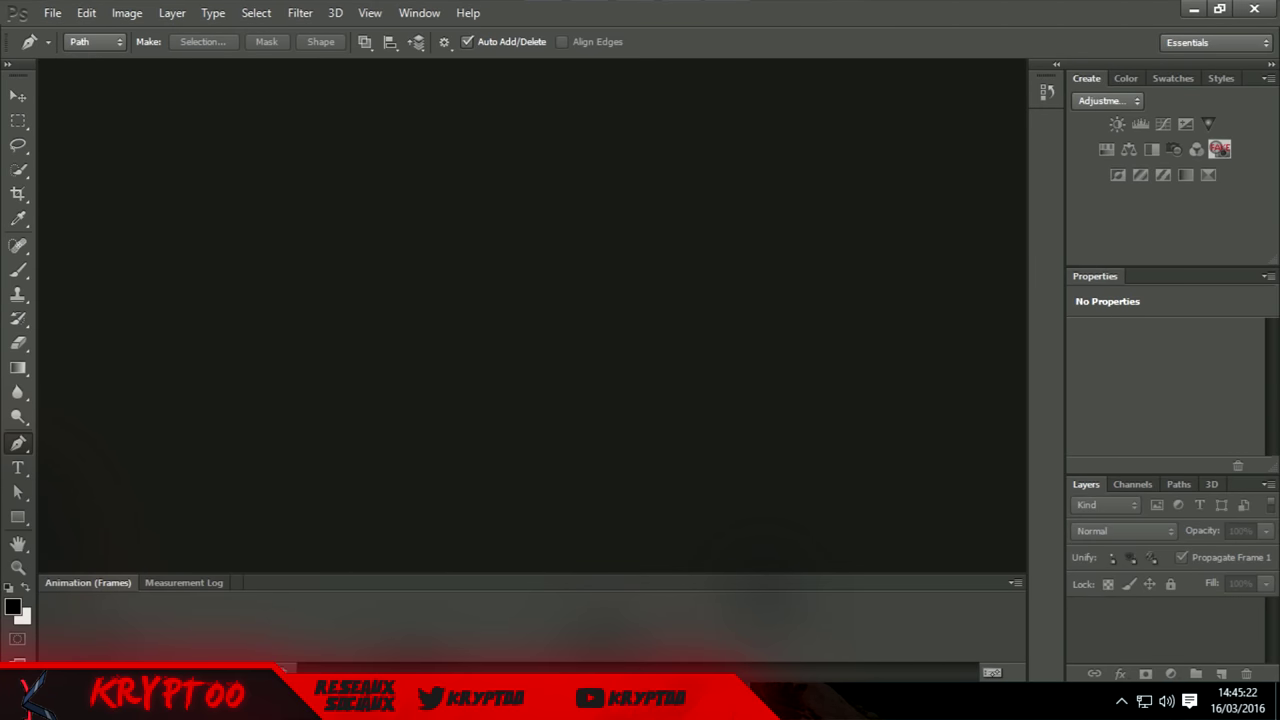
pyautogui.click(635, 615)
# Open the portrait photo pimgpsh_fullsize_distr.jpg and view it at 100%.
pyautogui.click(52, 12)
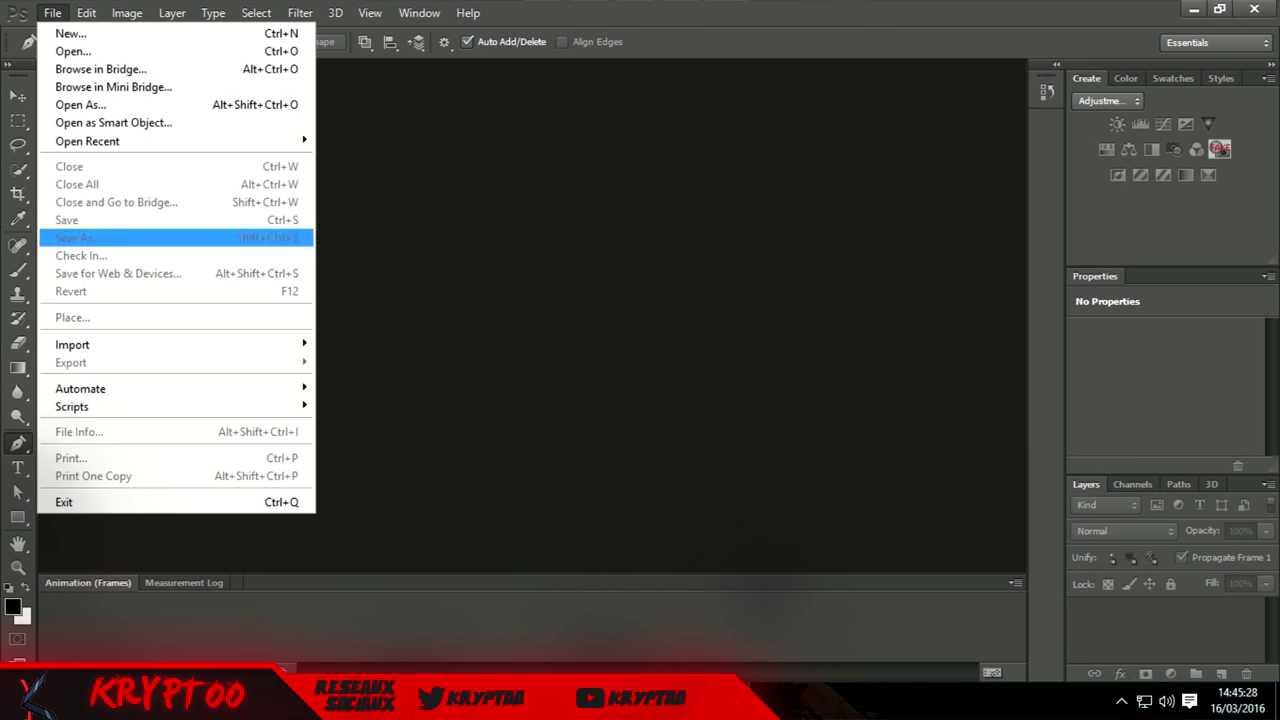
pyautogui.press('Return')
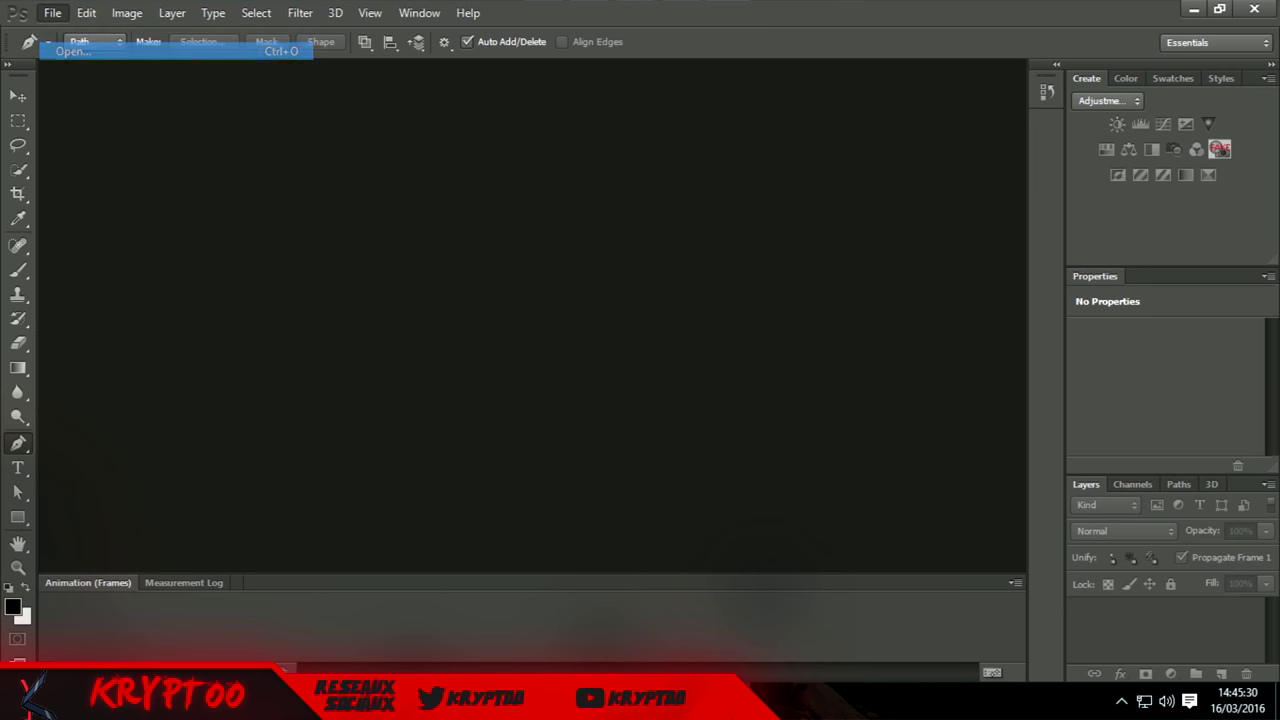
pyautogui.doubleClick(717, 290)
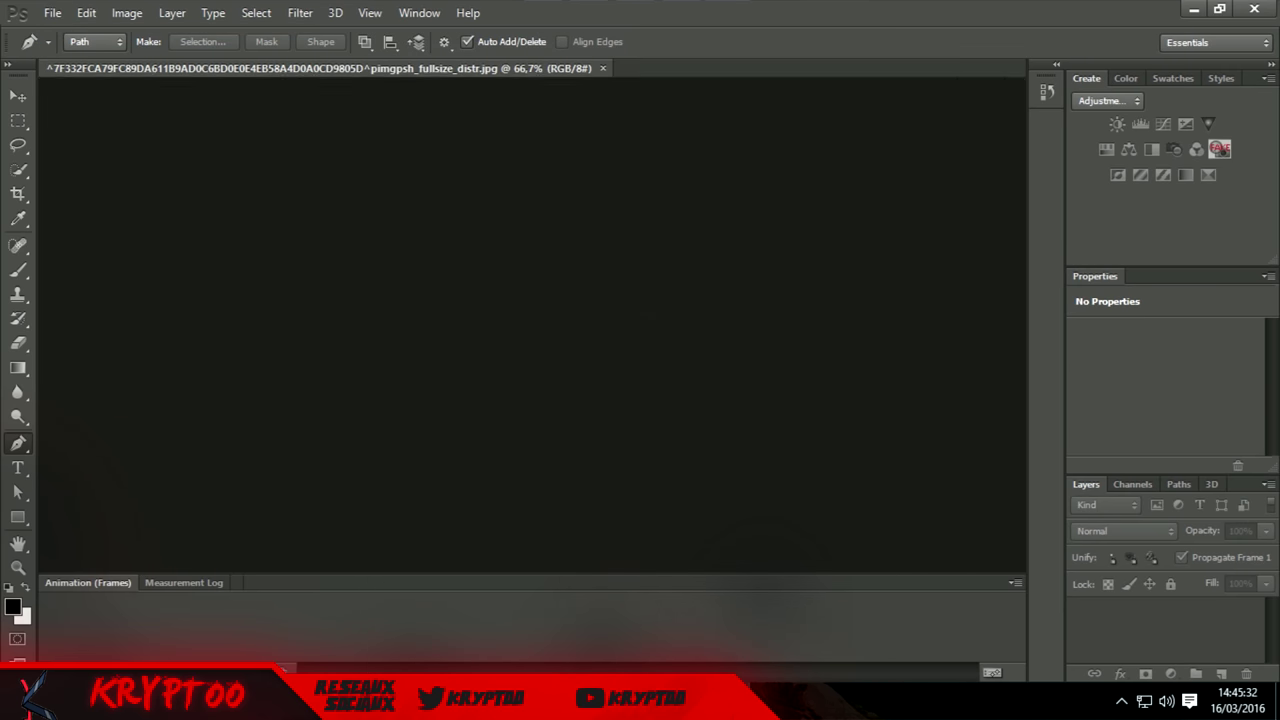
pyautogui.hotkey('ctrl', '+')
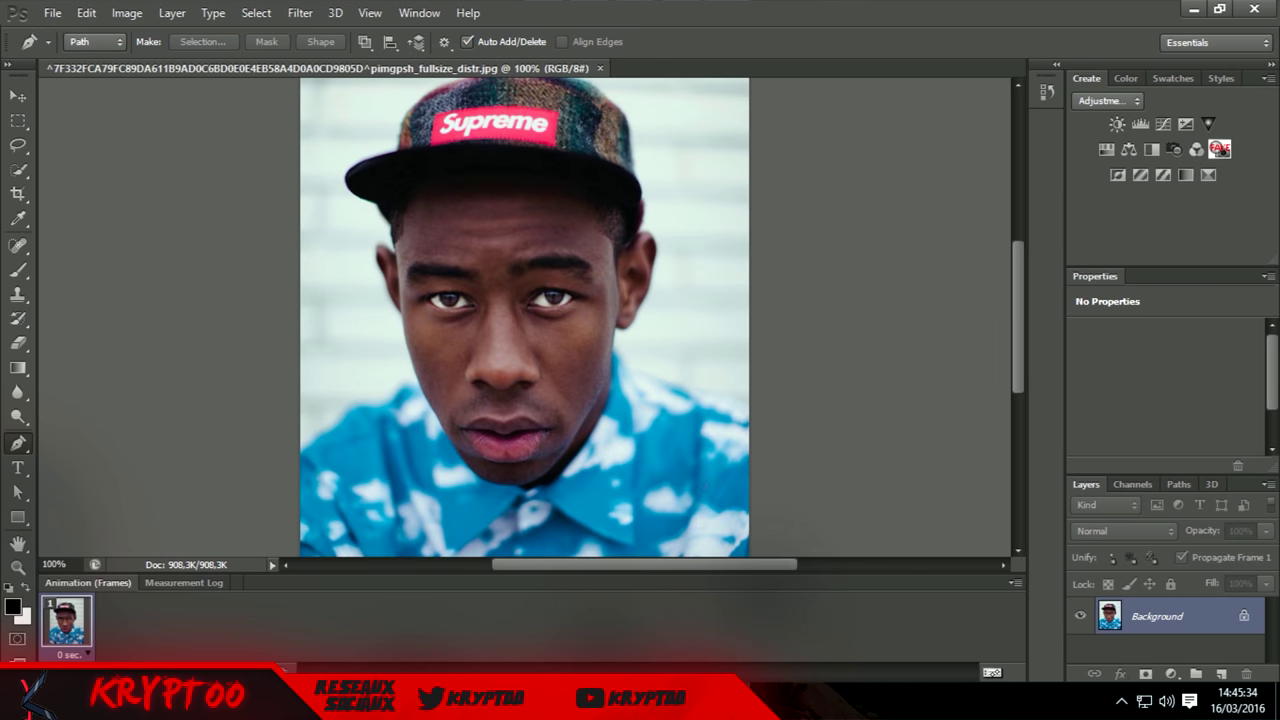
pyautogui.hotkey('ctrl', '+')
pyautogui.hotkey('ctrl', '-')
pyautogui.hotkey('ctrl', '-')
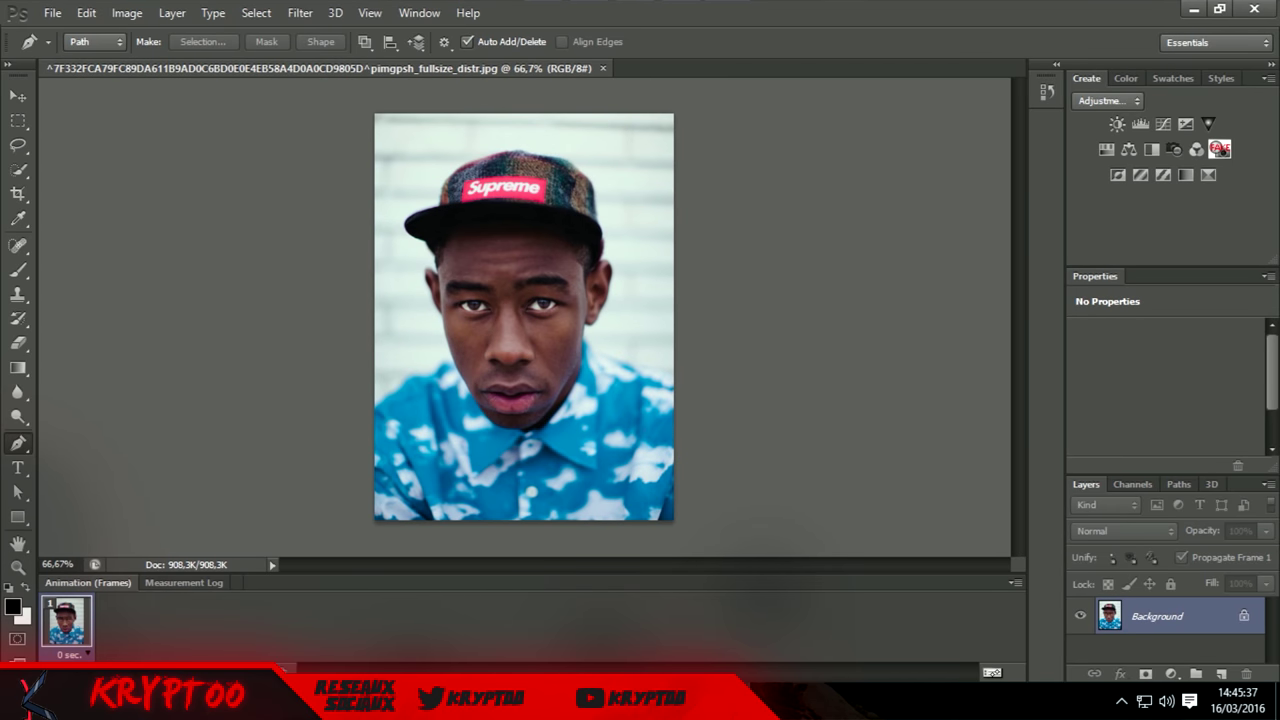
pyautogui.hotkey('ctrl', '+')
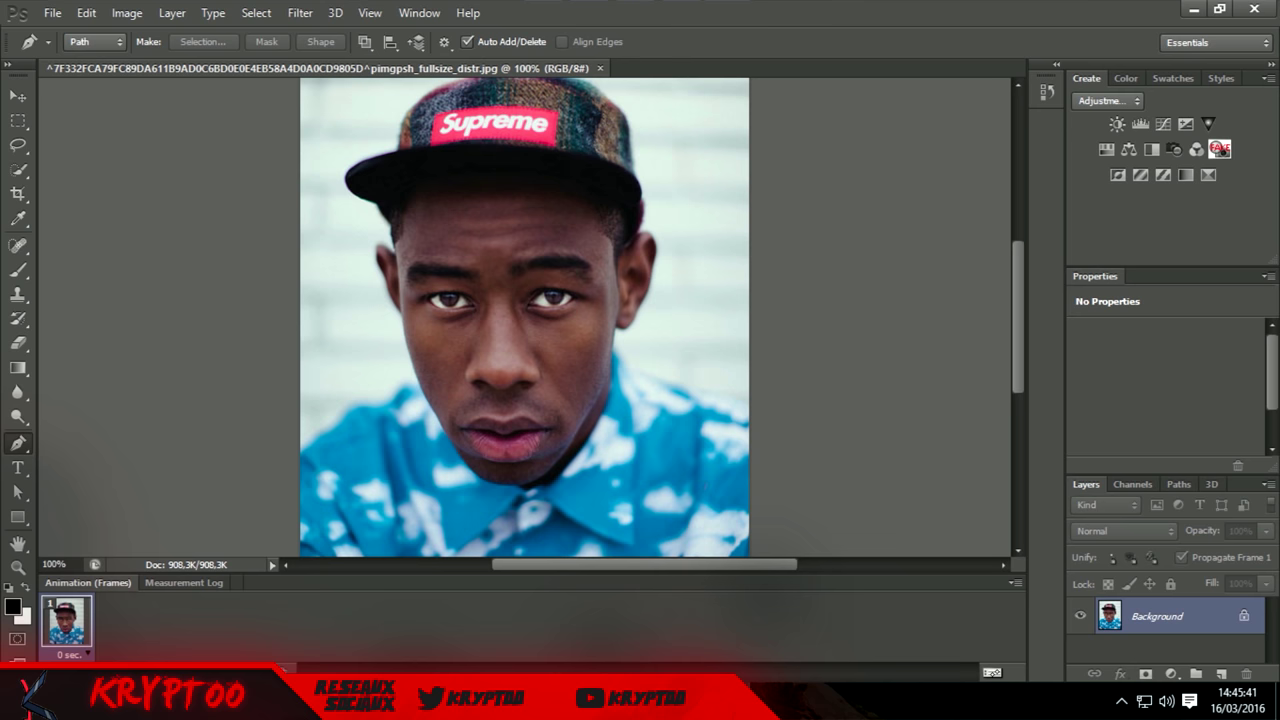
# Set the Brush tool size to 4 px, then return to the Pen tool.
pyautogui.click(18, 270)
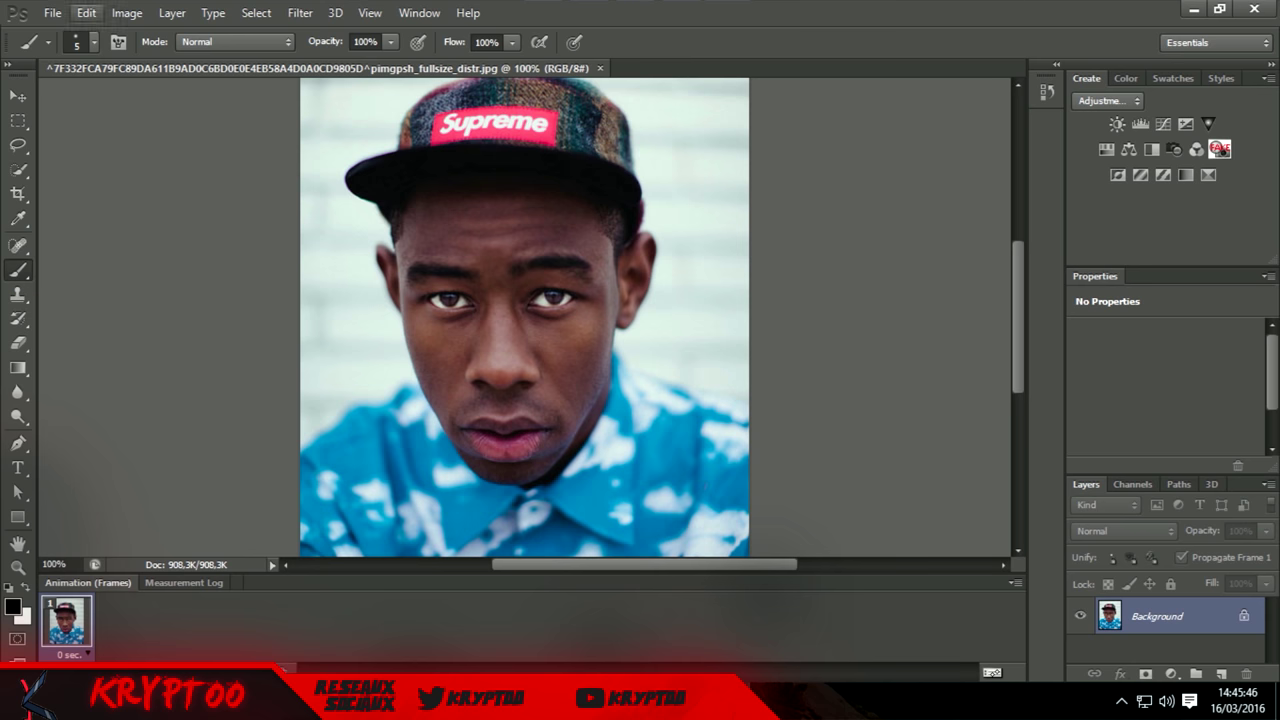
pyautogui.click(94, 42)
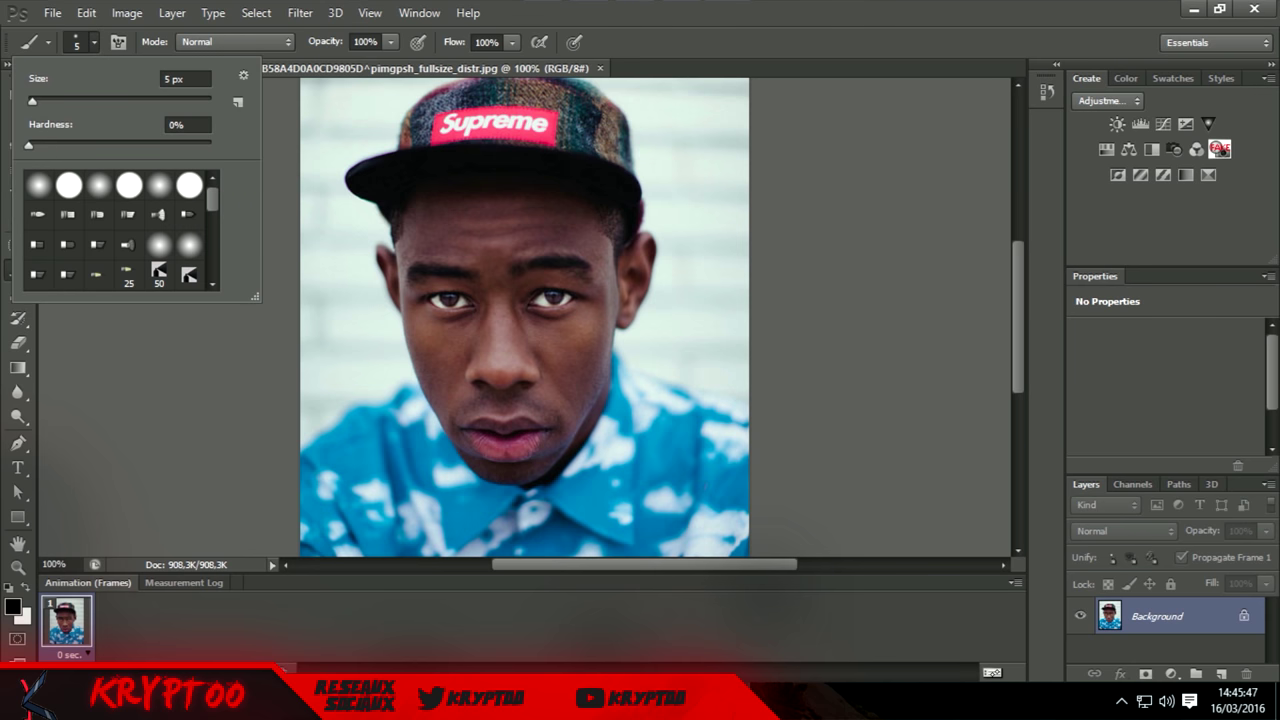
pyautogui.click(175, 78)
pyautogui.write('4')
pyautogui.press('Return')
pyautogui.press('Return')
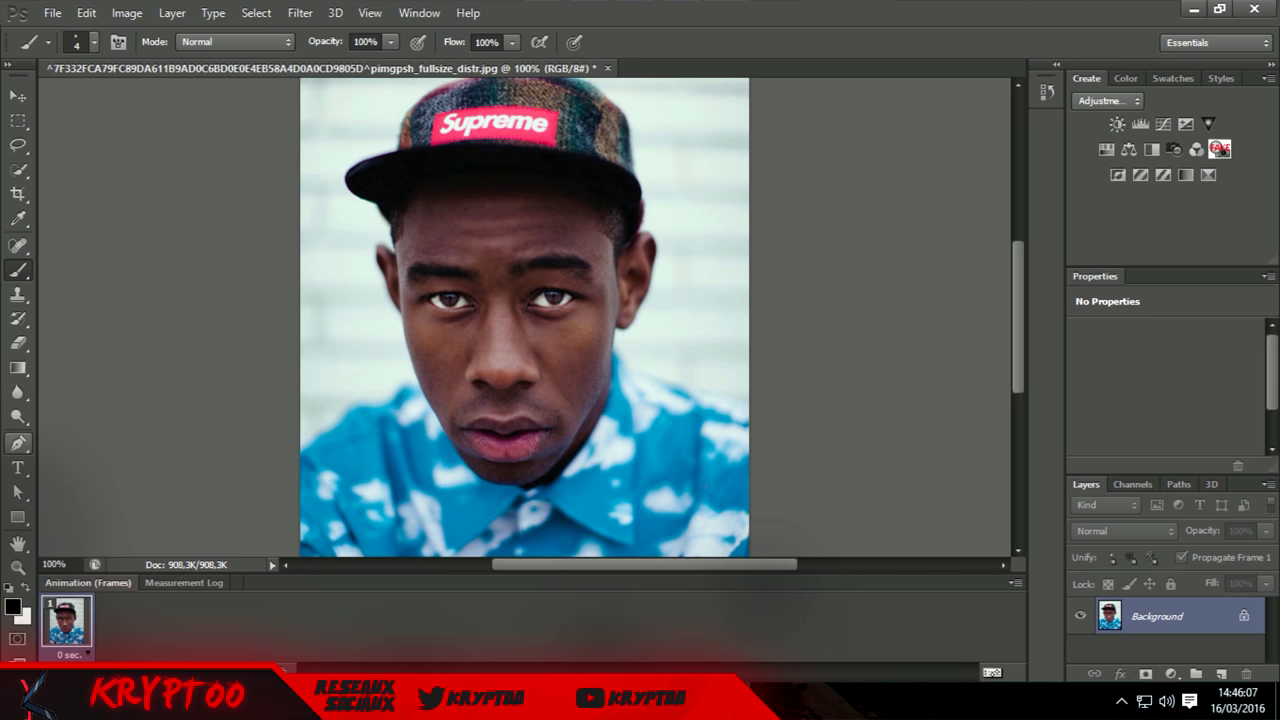
pyautogui.click(18, 443)
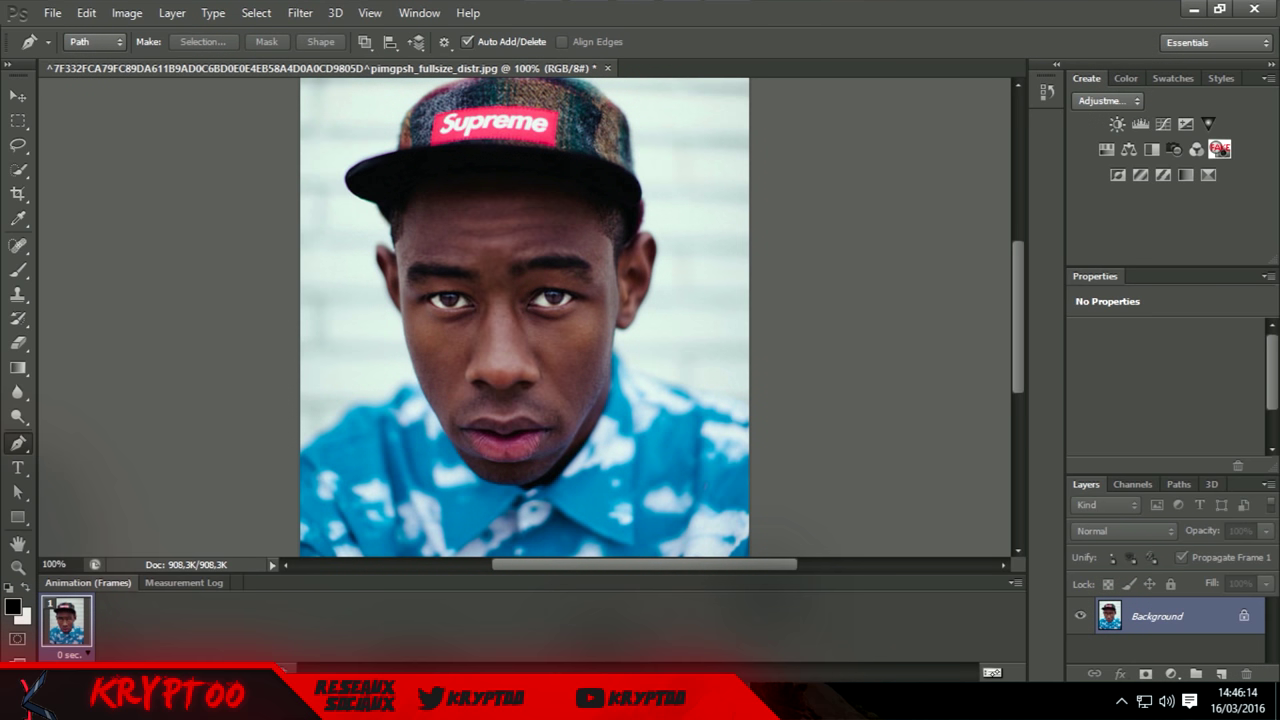
# At 200% zoom, place curved Pen anchors from the left ear edge down to the chin.
pyautogui.hotkey('ctrl', '+')
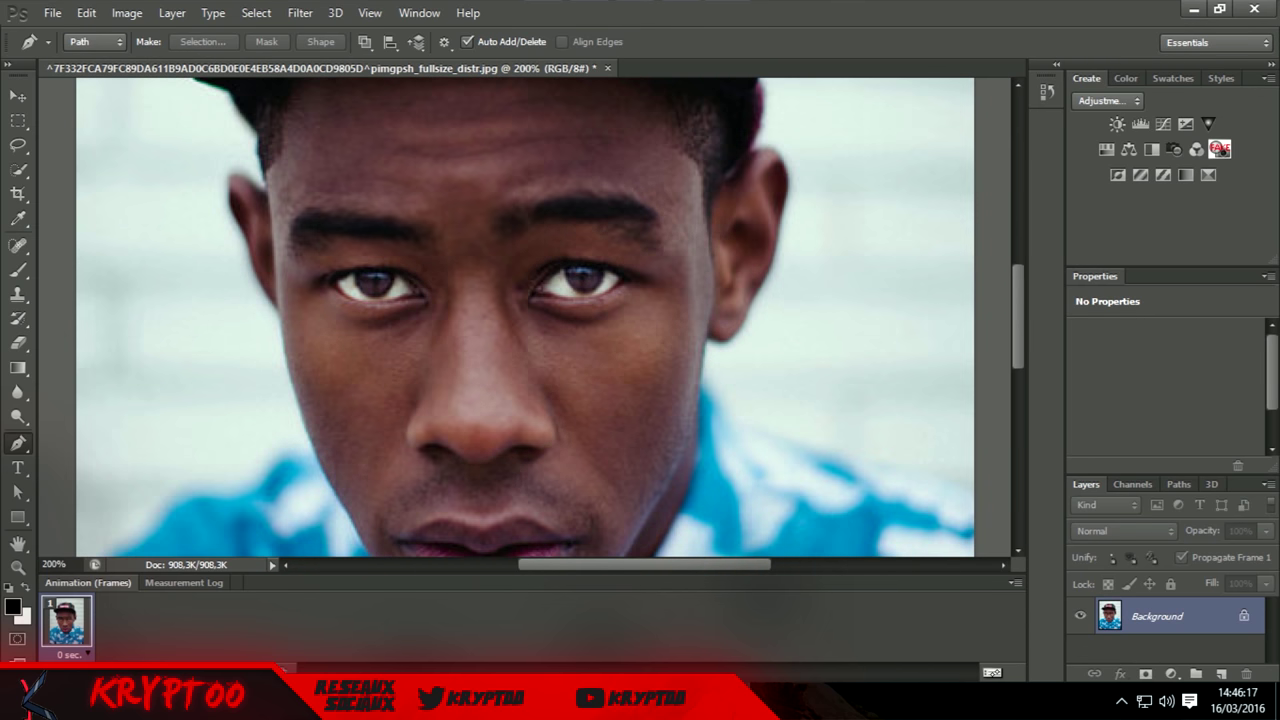
pyautogui.click(277, 296)
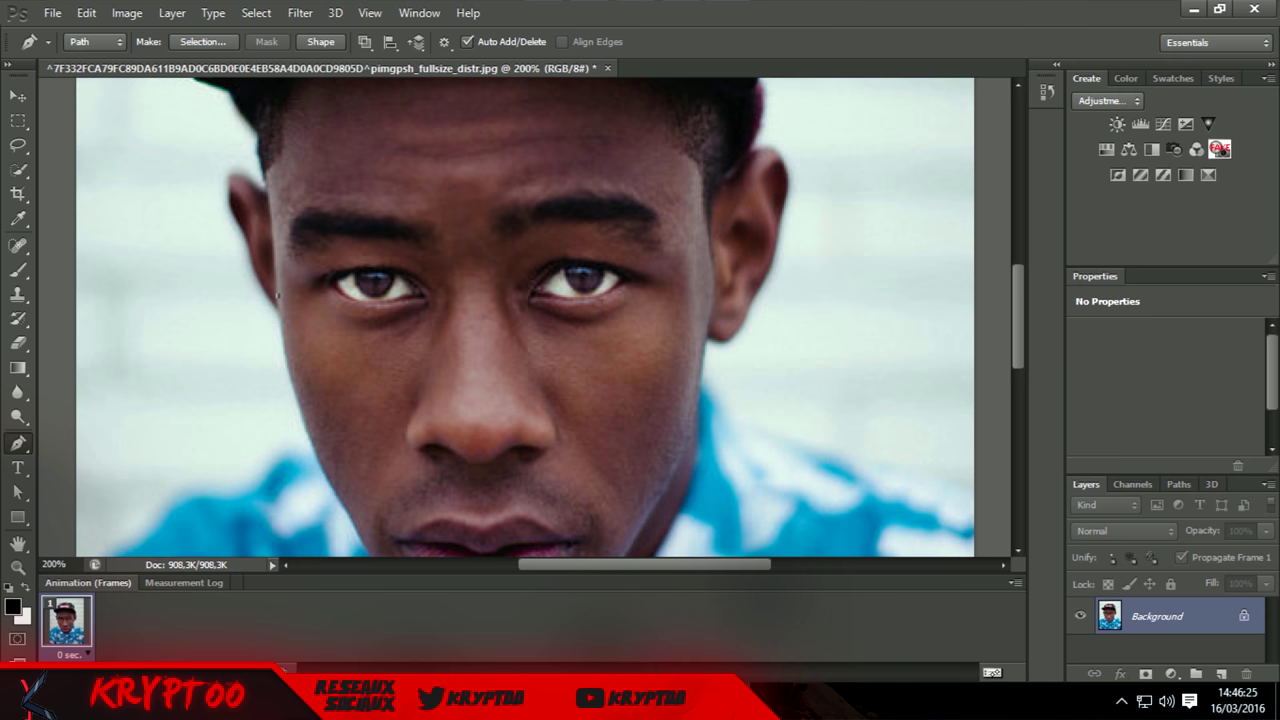
pyautogui.click(350, 519)
pyautogui.moveTo(350, 519)
pyautogui.mouseDown()
pyautogui.moveTo(411, 450)
pyautogui.moveTo(401, 416)
pyautogui.moveTo(484, 548)
pyautogui.moveTo(427, 356)
pyautogui.moveTo(410, 398)
pyautogui.mouseUp()
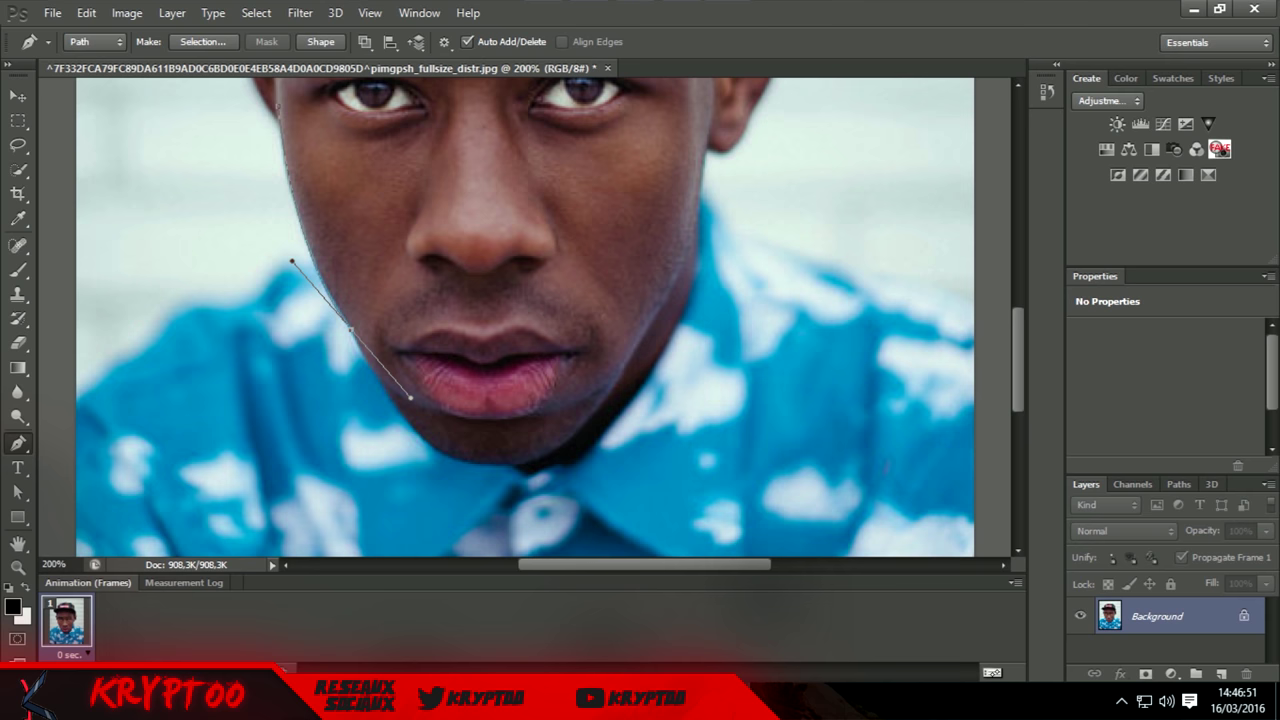
# Stroke the left jaw path with the Brush tool in black, then deselect the path.
pyautogui.rightClick(257, 226)
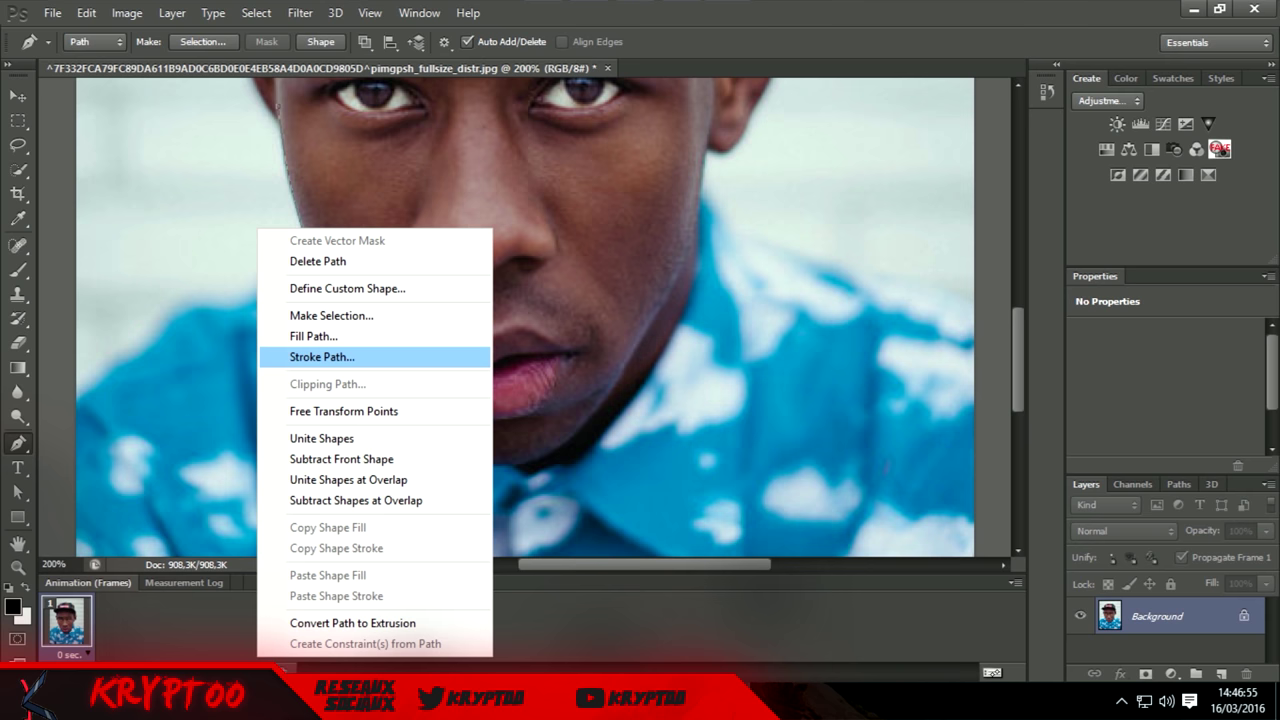
pyautogui.click(322, 357)
pyautogui.click(612, 239)
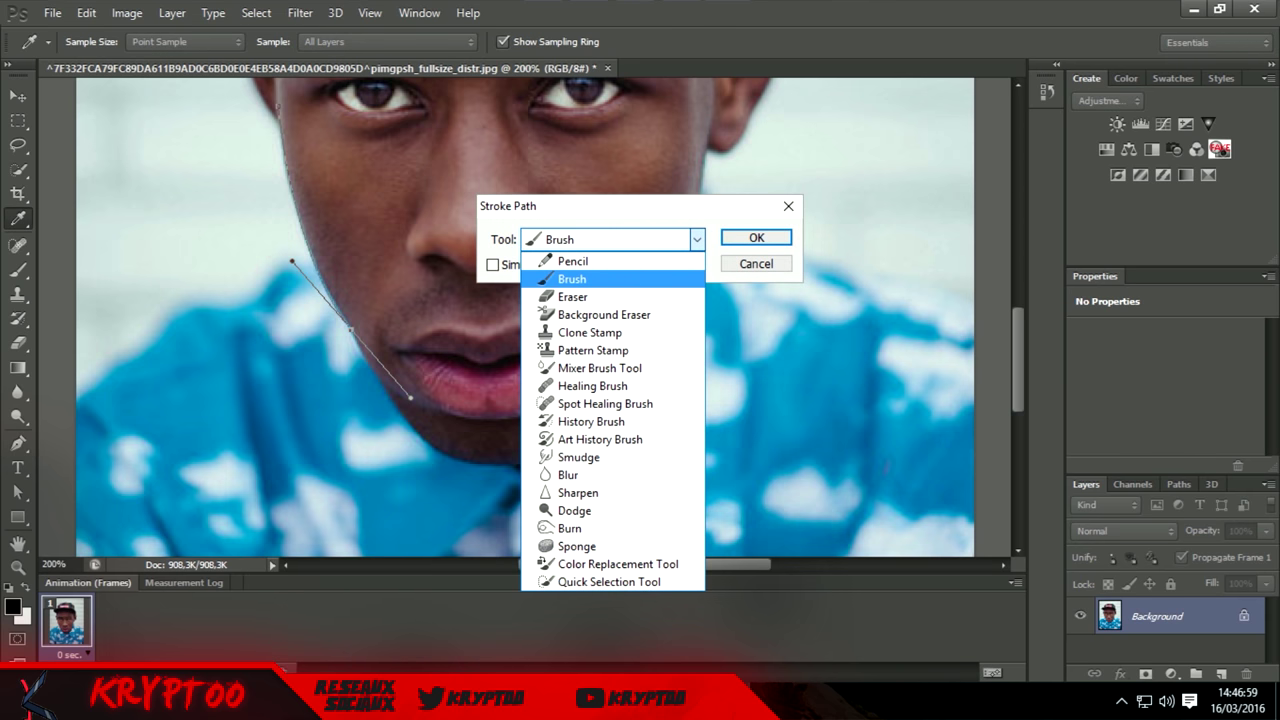
pyautogui.click(697, 239)
pyautogui.click(697, 239)
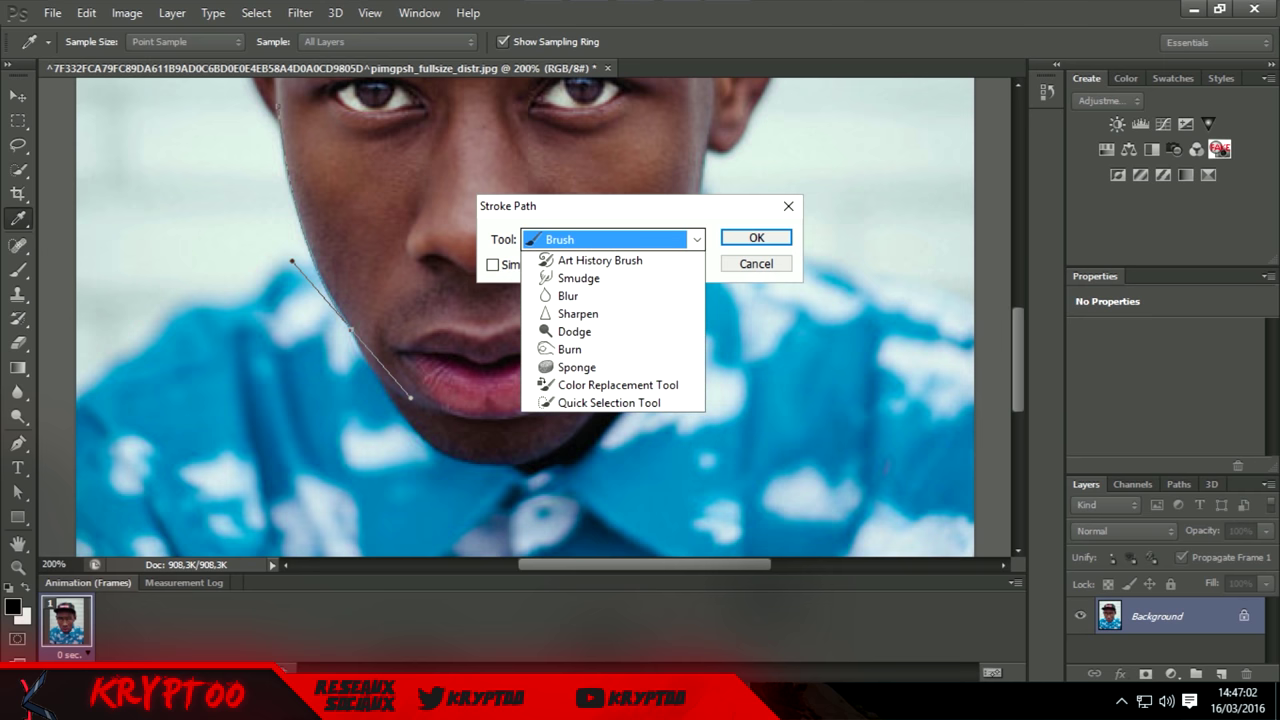
pyautogui.click(580, 274)
pyautogui.click(697, 239)
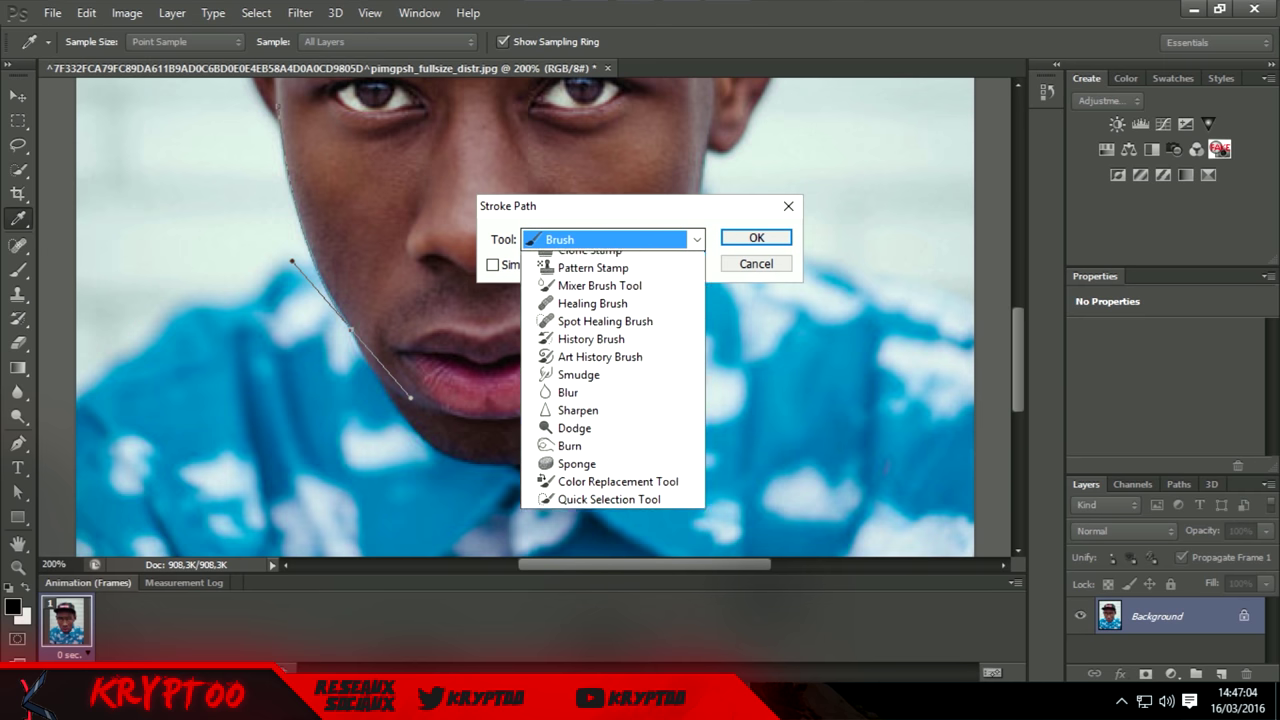
pyautogui.click(572, 279)
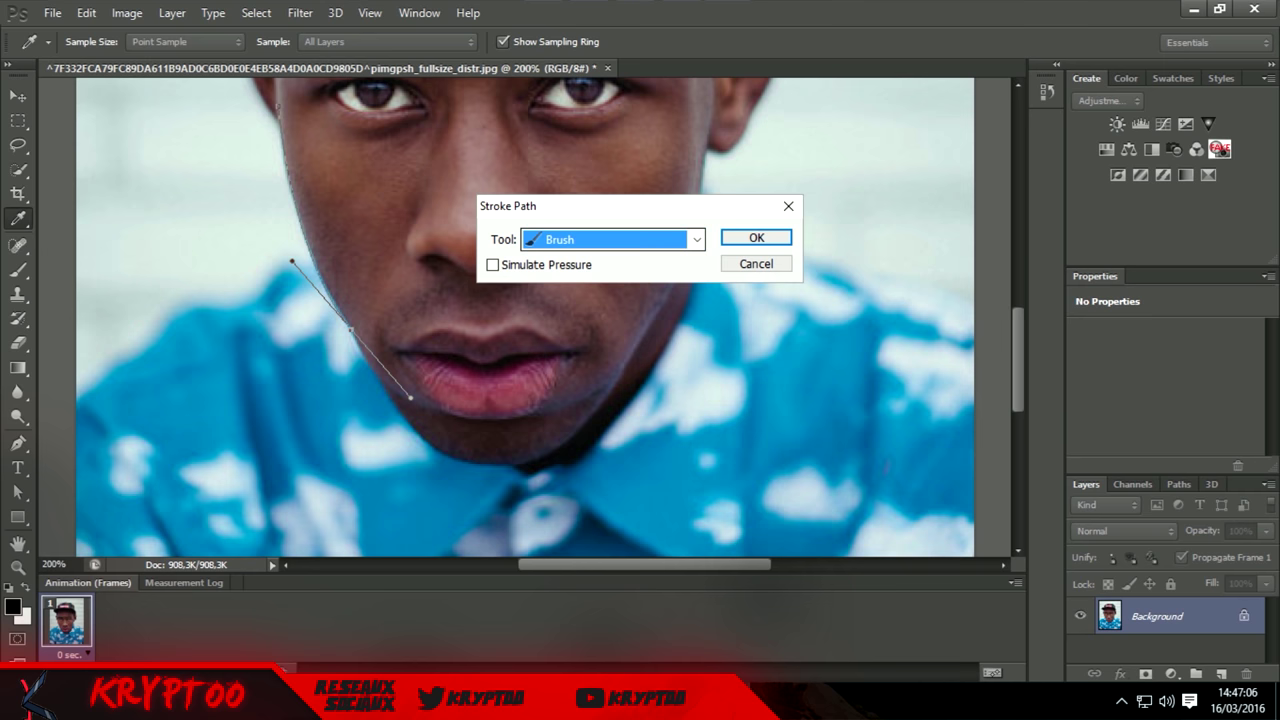
pyautogui.click(756, 237)
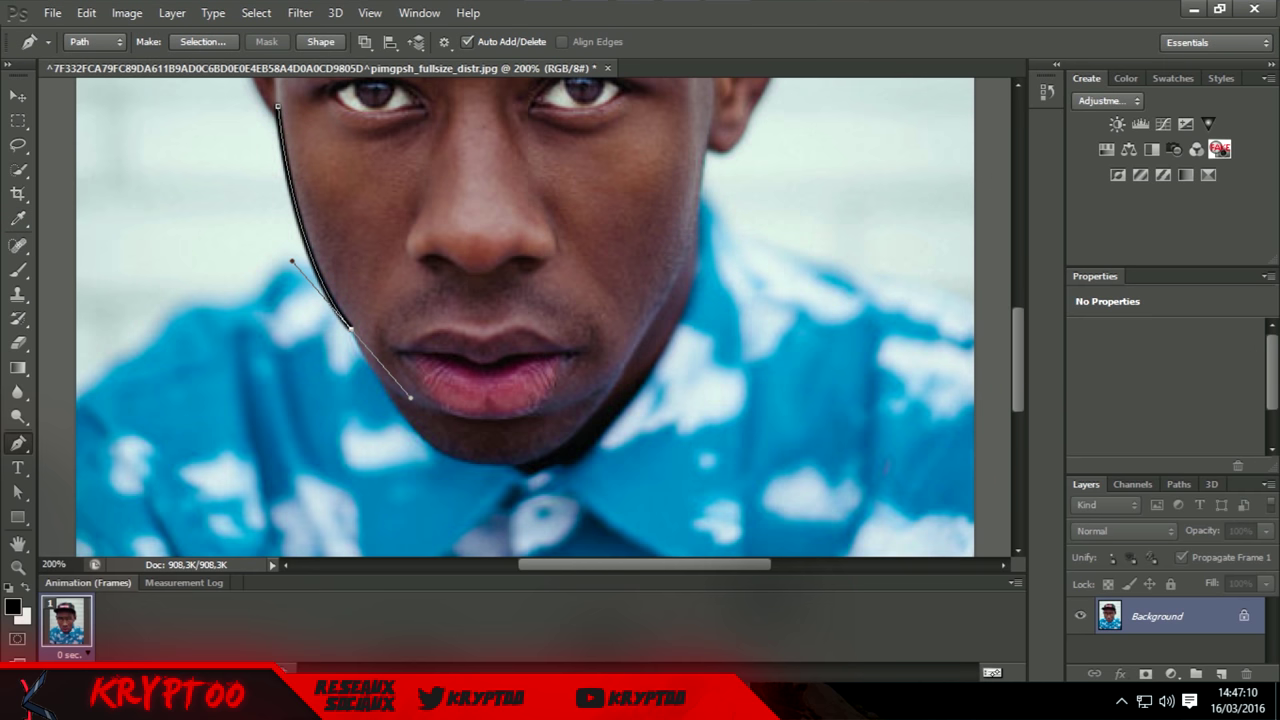
pyautogui.press('Return')
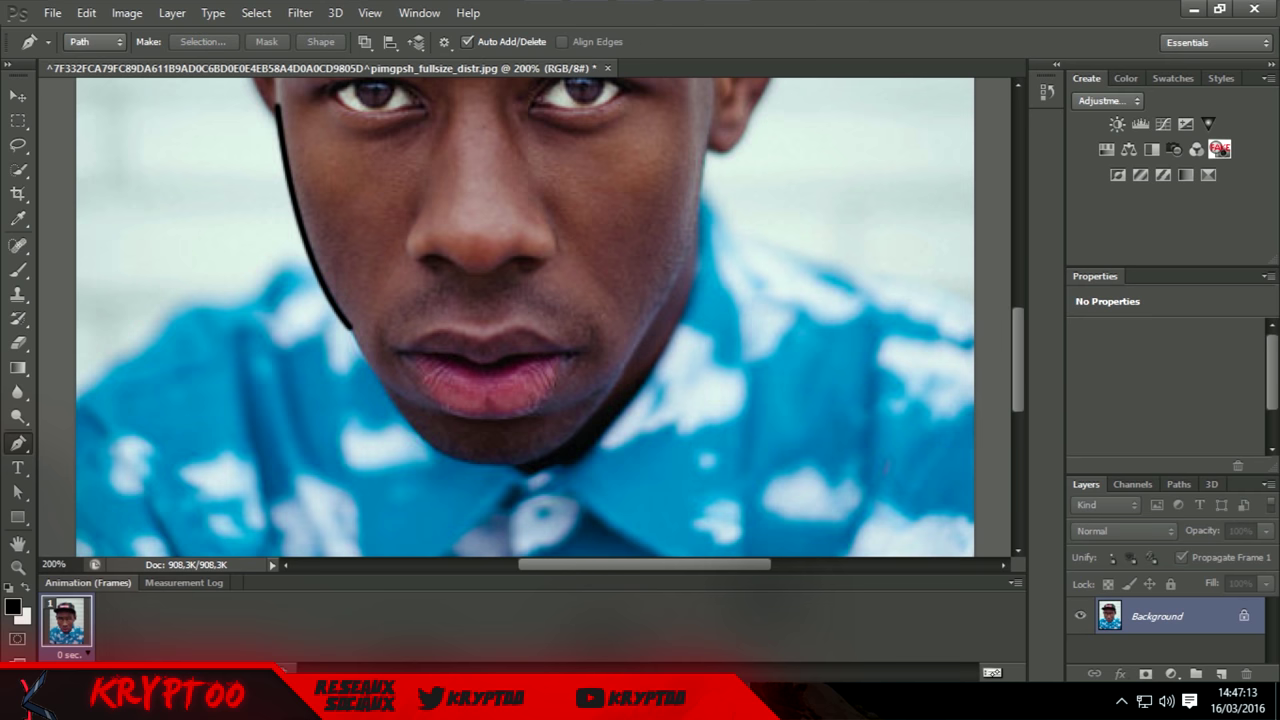
# Trace a curved path along the chin and stroke it in black.
pyautogui.click(350, 328)
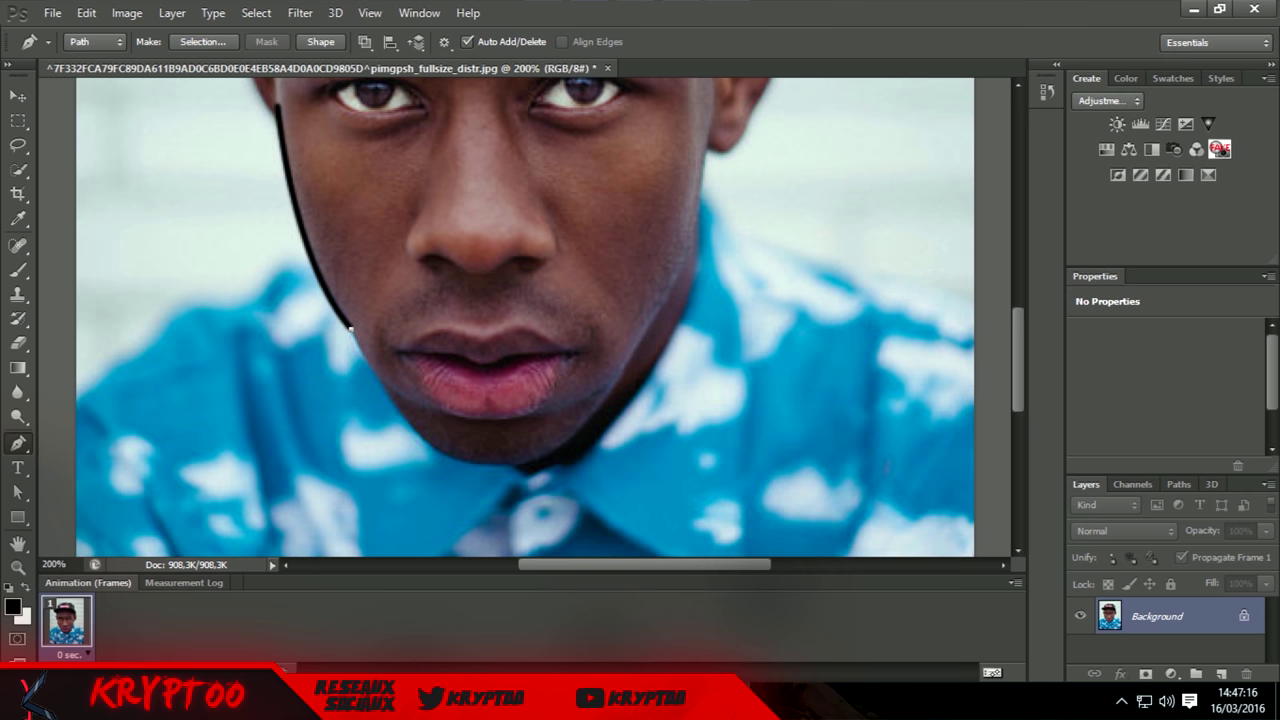
pyautogui.moveTo(484, 467); pyautogui.dragTo(573, 481)
pyautogui.rightClick(551, 252)
pyautogui.click(616, 382)
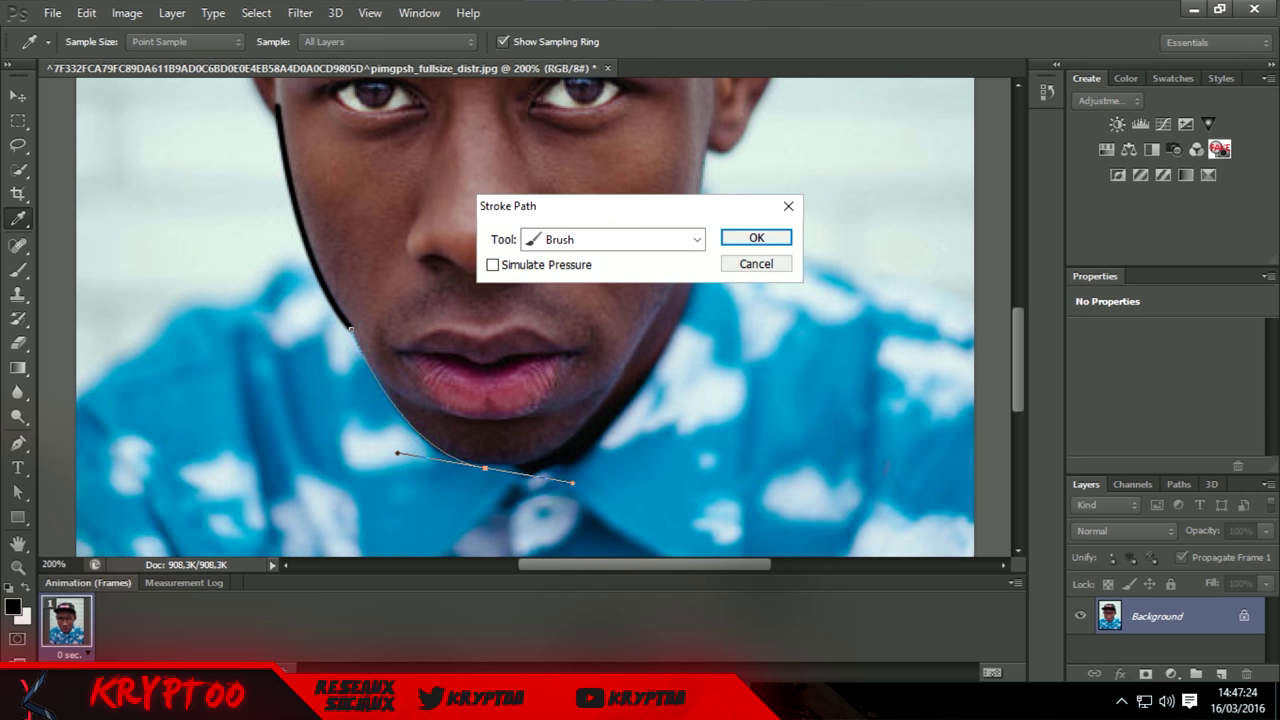
pyautogui.press('Return')
pyautogui.press('Return')
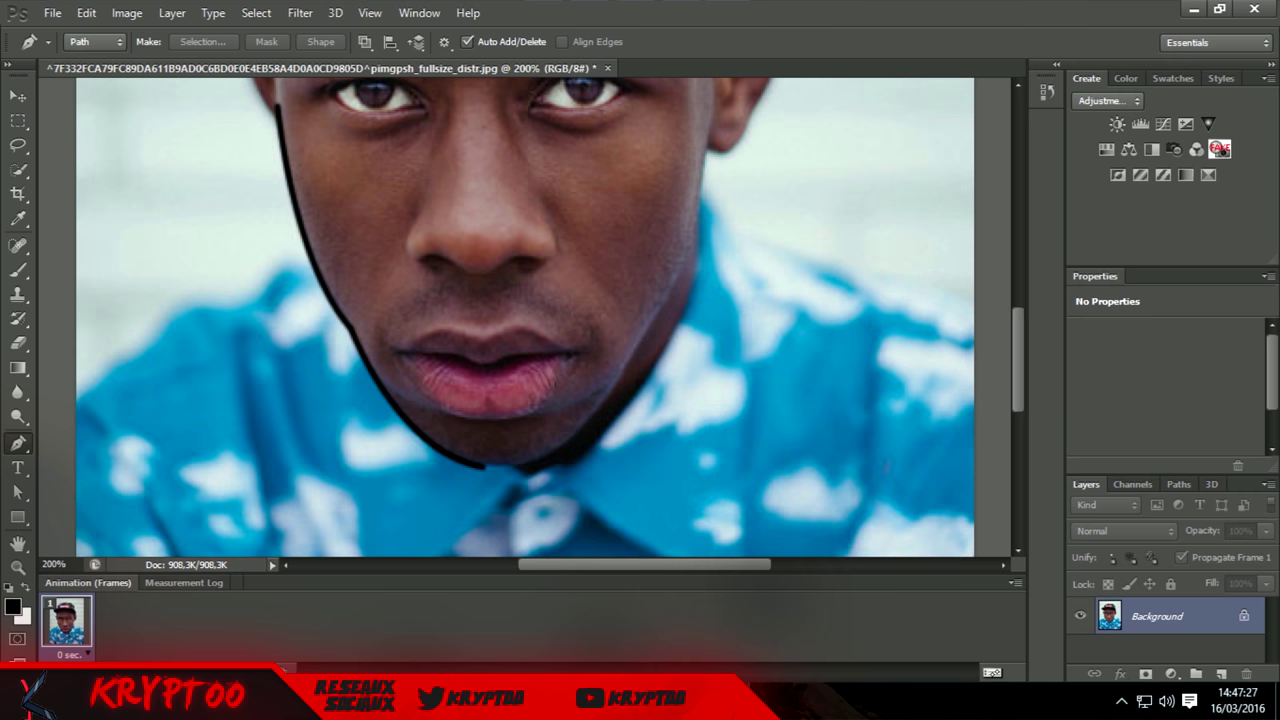
# Trace a curved path up the right jaw and stroke it in black.
pyautogui.click(484, 467)
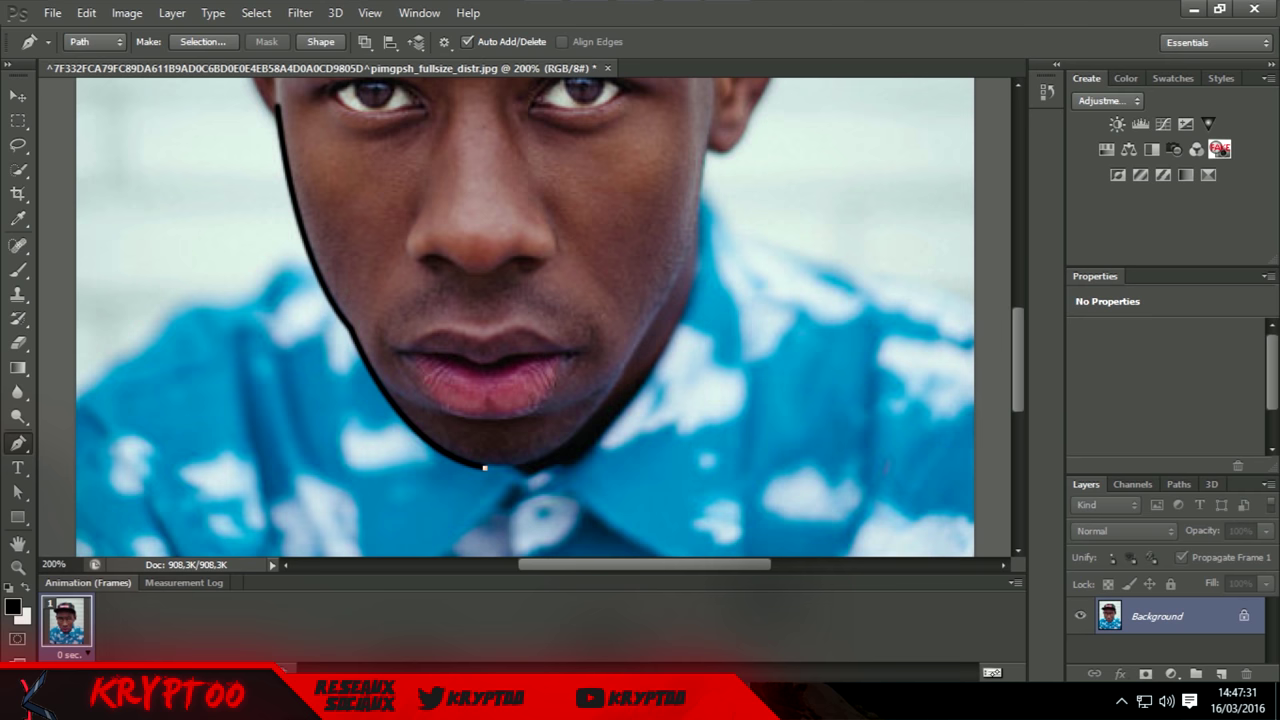
pyautogui.moveTo(641, 342); pyautogui.dragTo(697, 211)
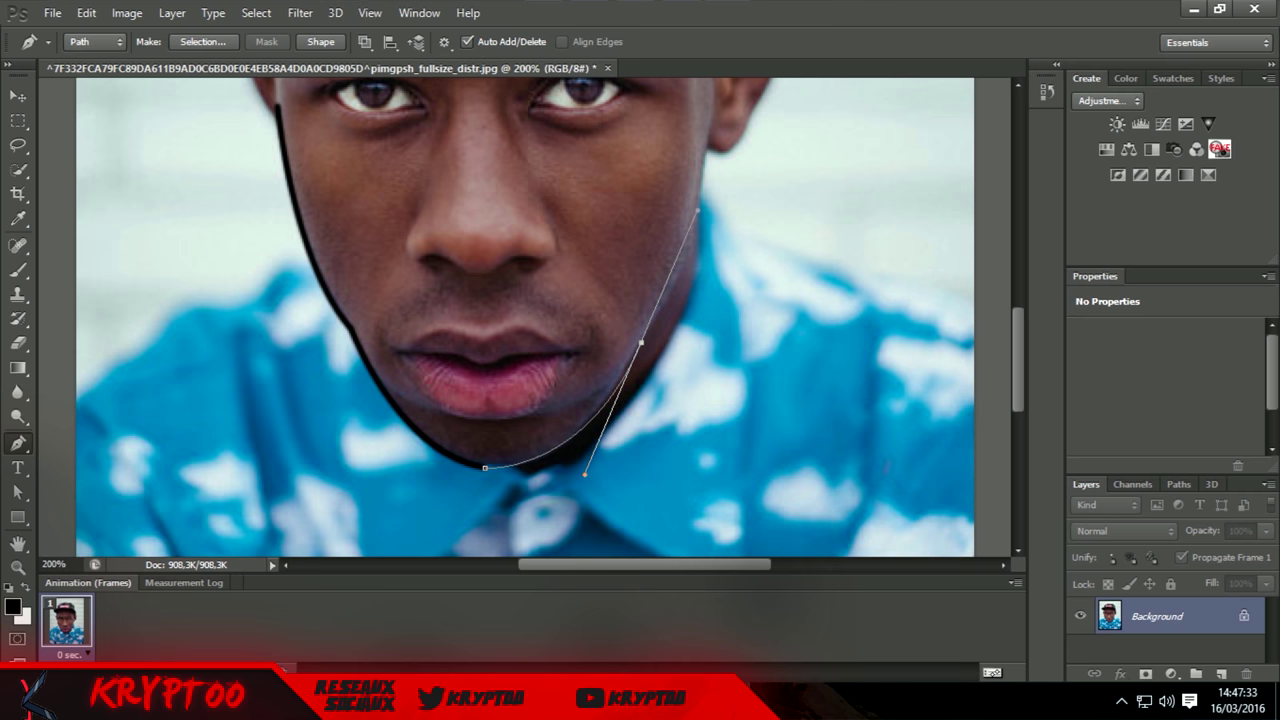
pyautogui.rightClick(627, 252)
pyautogui.click(680, 381)
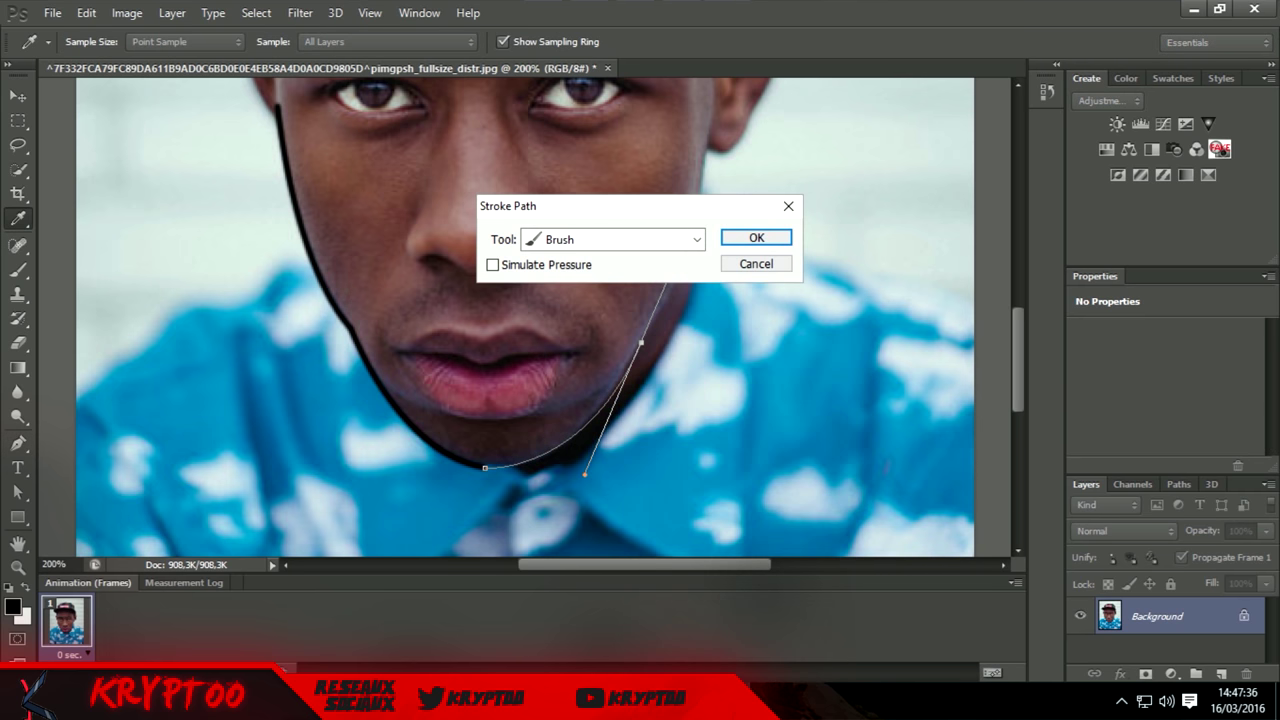
pyautogui.press('Return')
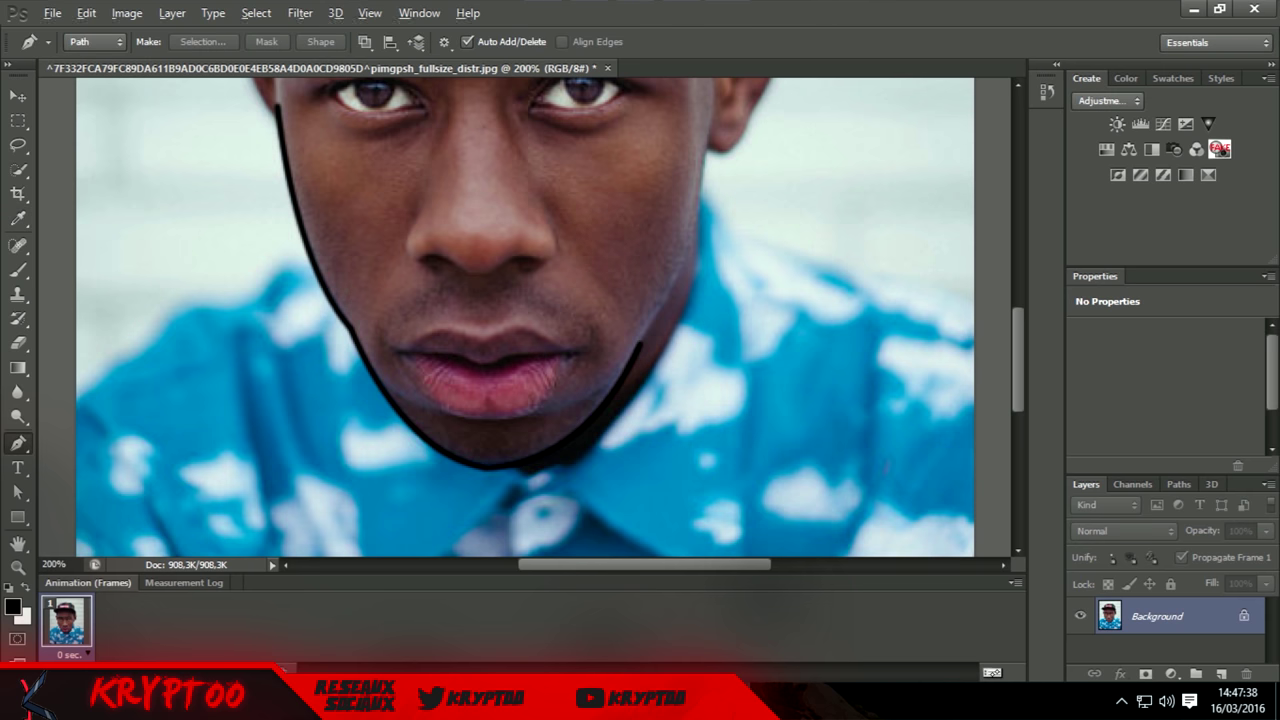
# Trace and stroke the right jaw line further up to the cheek in black.
pyautogui.scroll(-2, 525, 317)
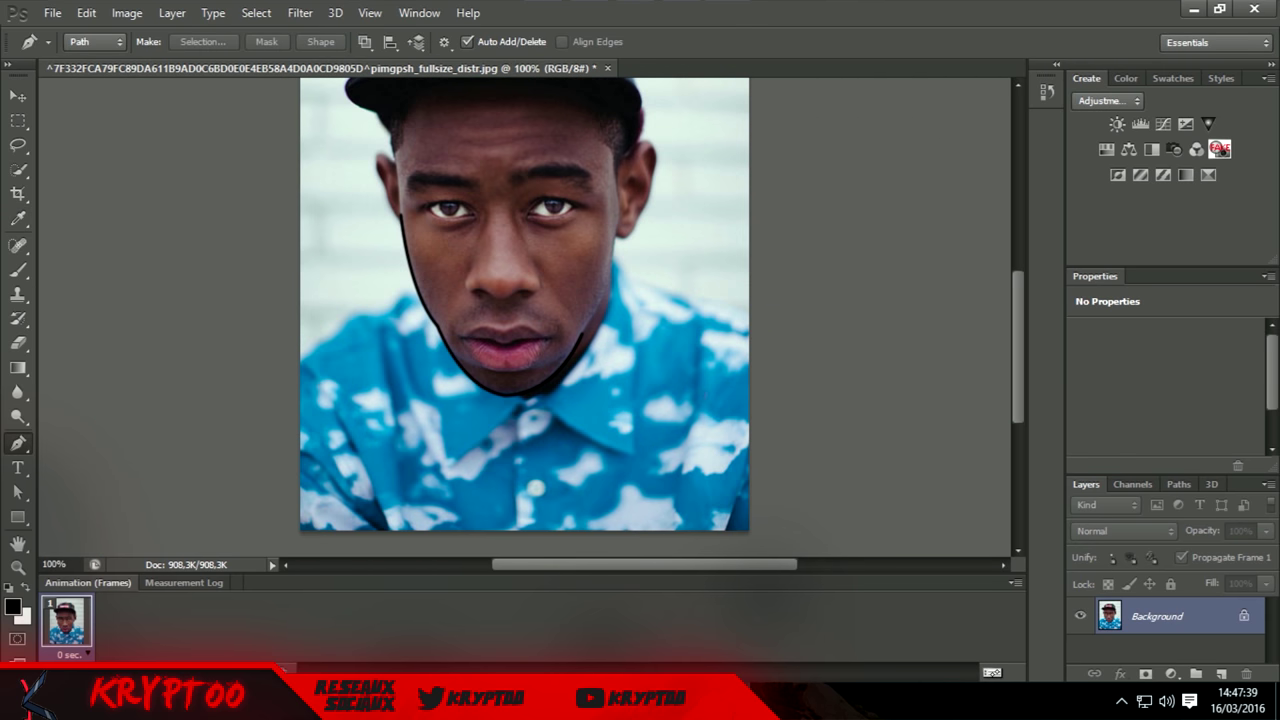
pyautogui.scroll(-1, 525, 317)
pyautogui.scroll(1, 525, 317)
pyautogui.scroll(-1, 525, 317)
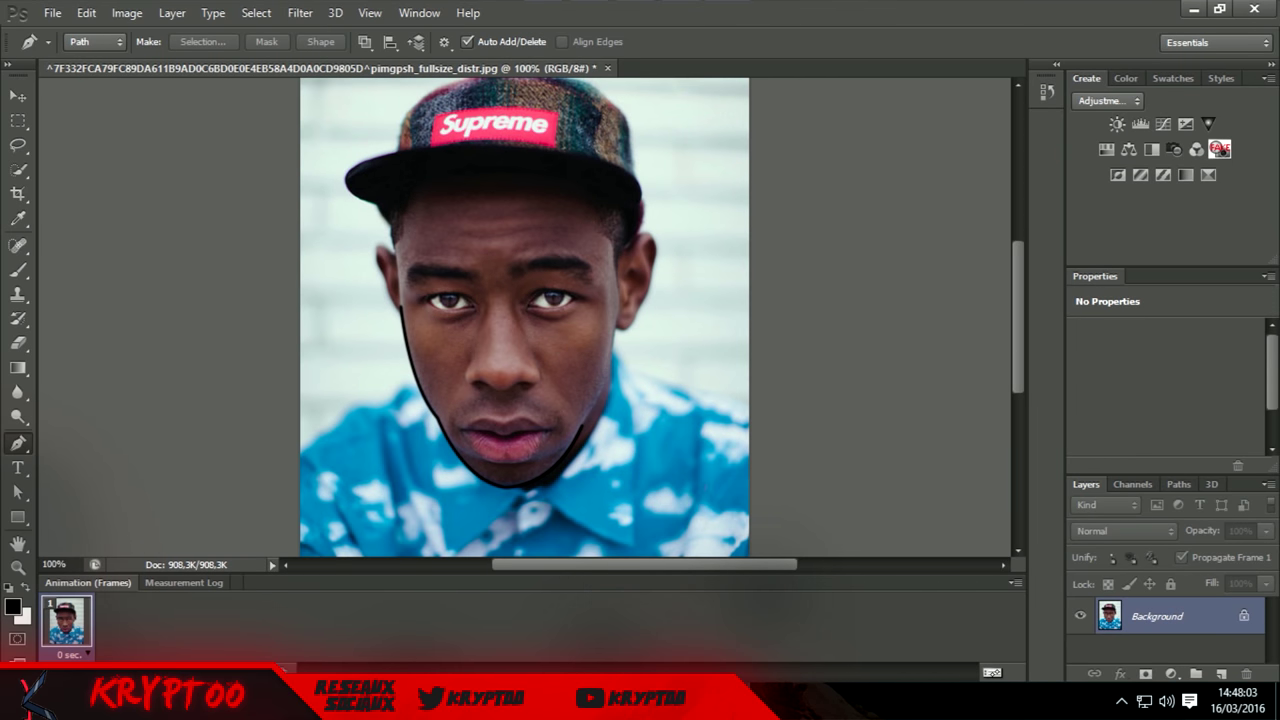
pyautogui.scroll(2, 520, 315)
pyautogui.moveTo(760, 430); pyautogui.dragTo(490, 260)
pyautogui.click(424, 467)
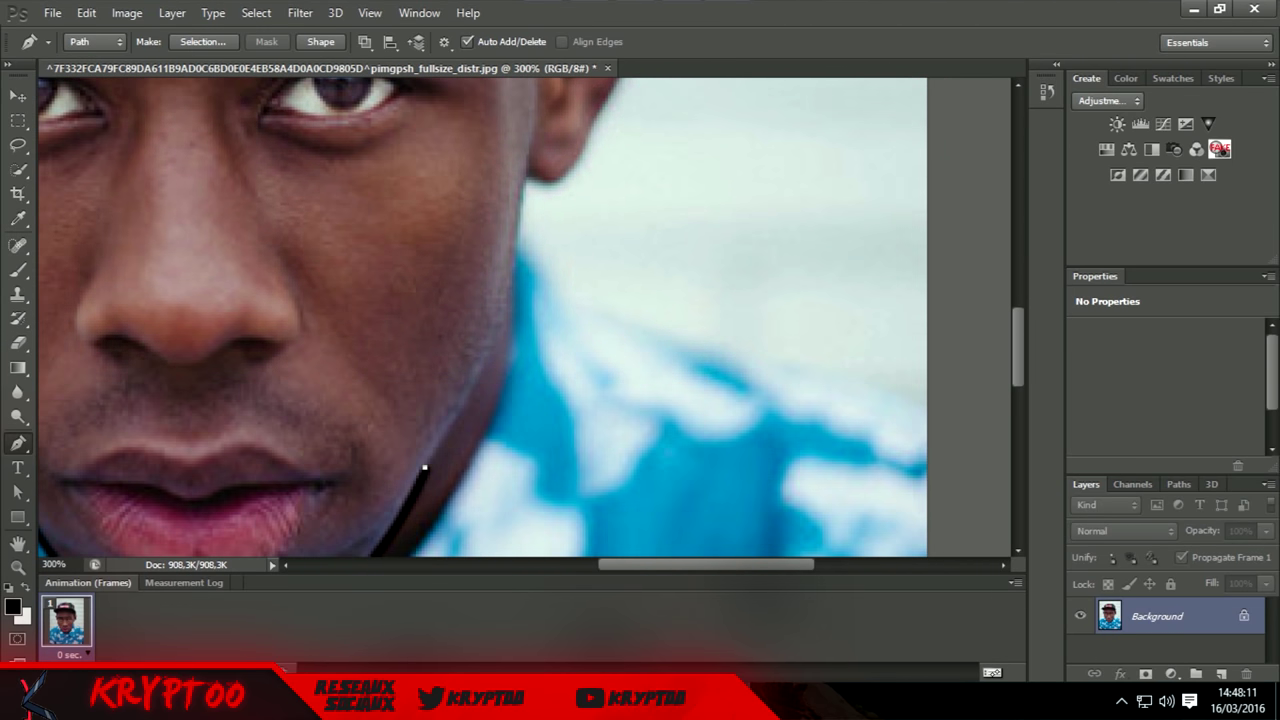
pyautogui.moveTo(500, 360); pyautogui.dragTo(500, 290)
pyautogui.rightClick(531, 257)
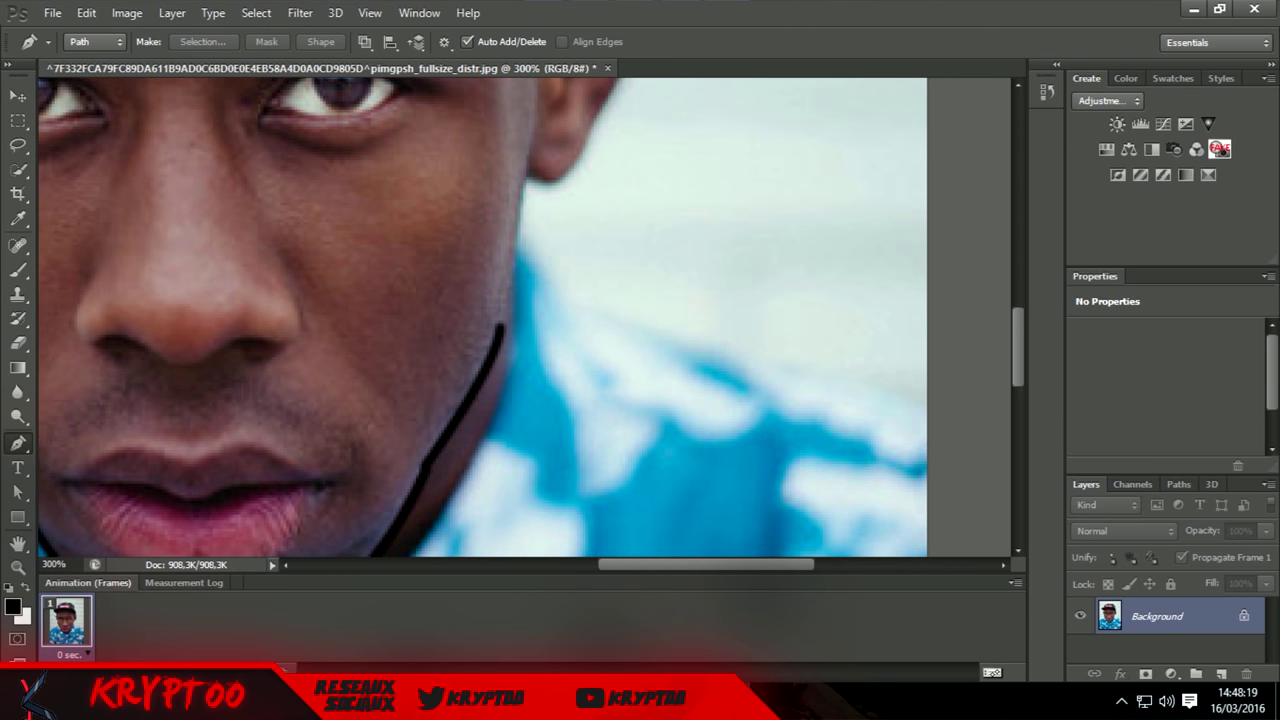
pyautogui.scroll(3, 483, 317)
pyautogui.click(537, 237)
pyautogui.rightClick(537, 240)
pyautogui.click(605, 306)
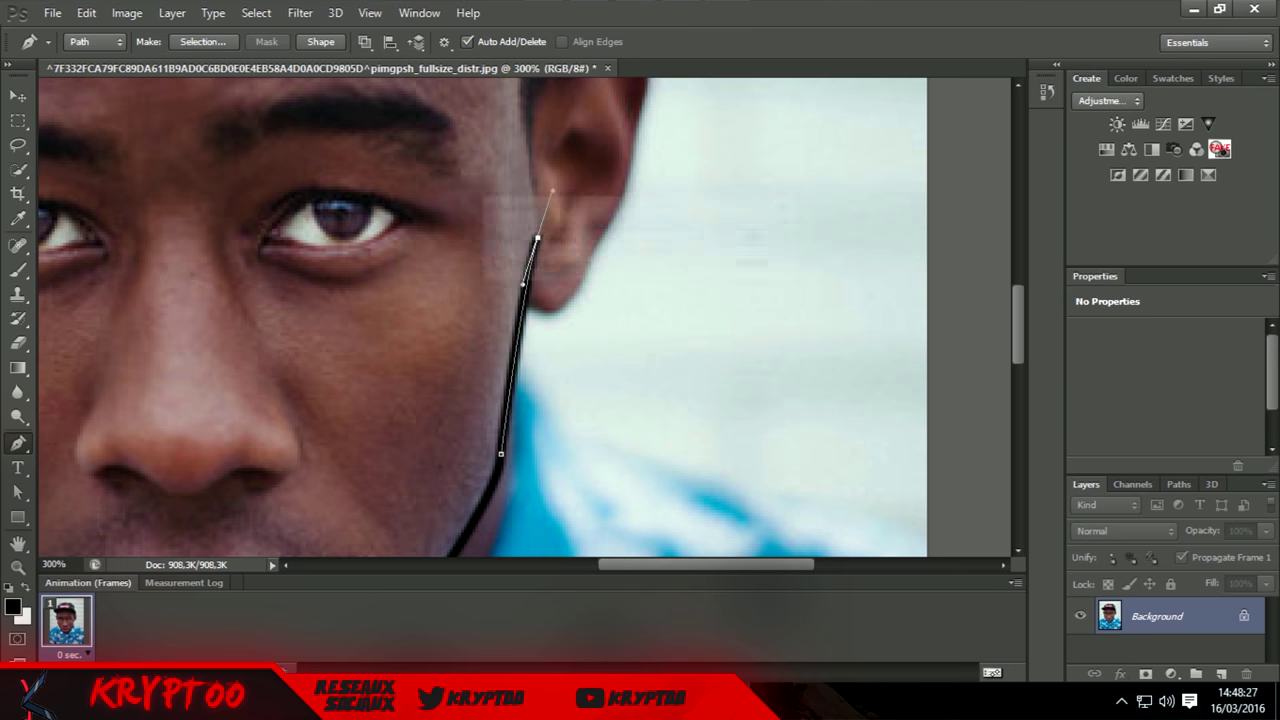
# Trace and stroke two black segments from the jaw up along the hairline.
pyautogui.scroll(3, 537, 300)
pyautogui.click(535, 394)
pyautogui.click(515, 210)
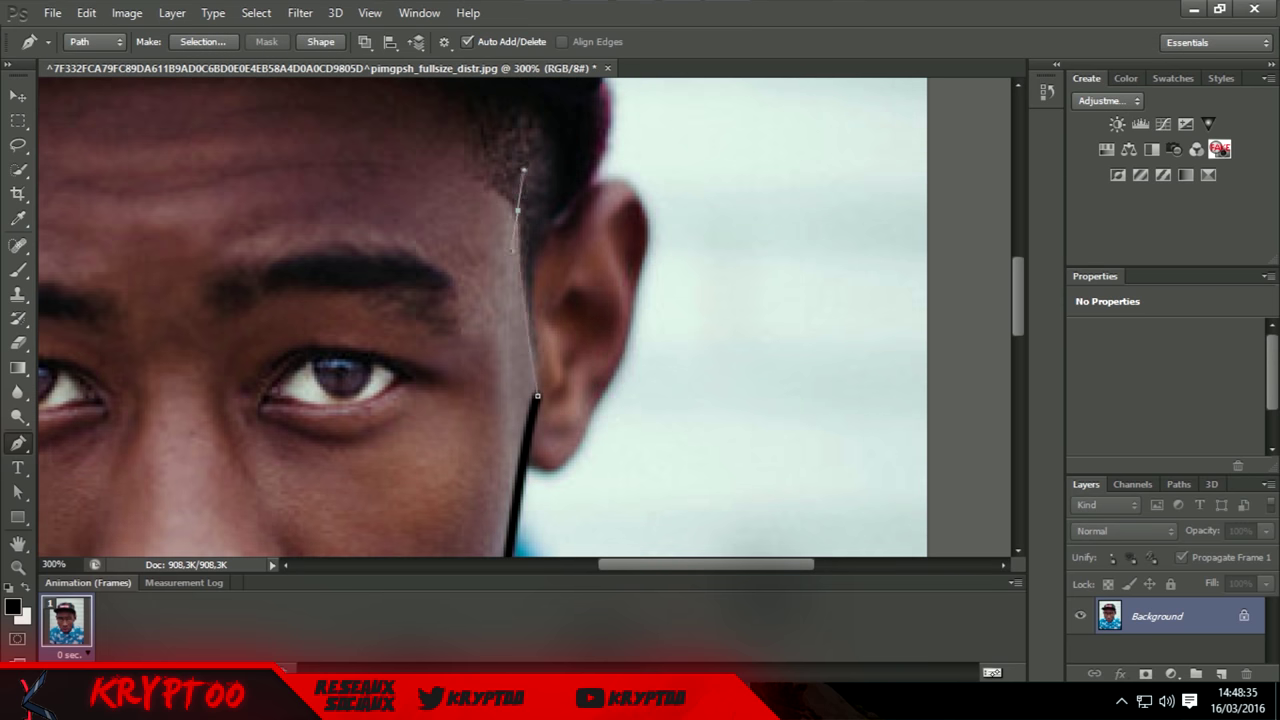
pyautogui.rightClick(515, 212)
pyautogui.click(583, 278)
pyautogui.click(751, 237)
pyautogui.scroll(3, 483, 317)
pyautogui.click(460, 303)
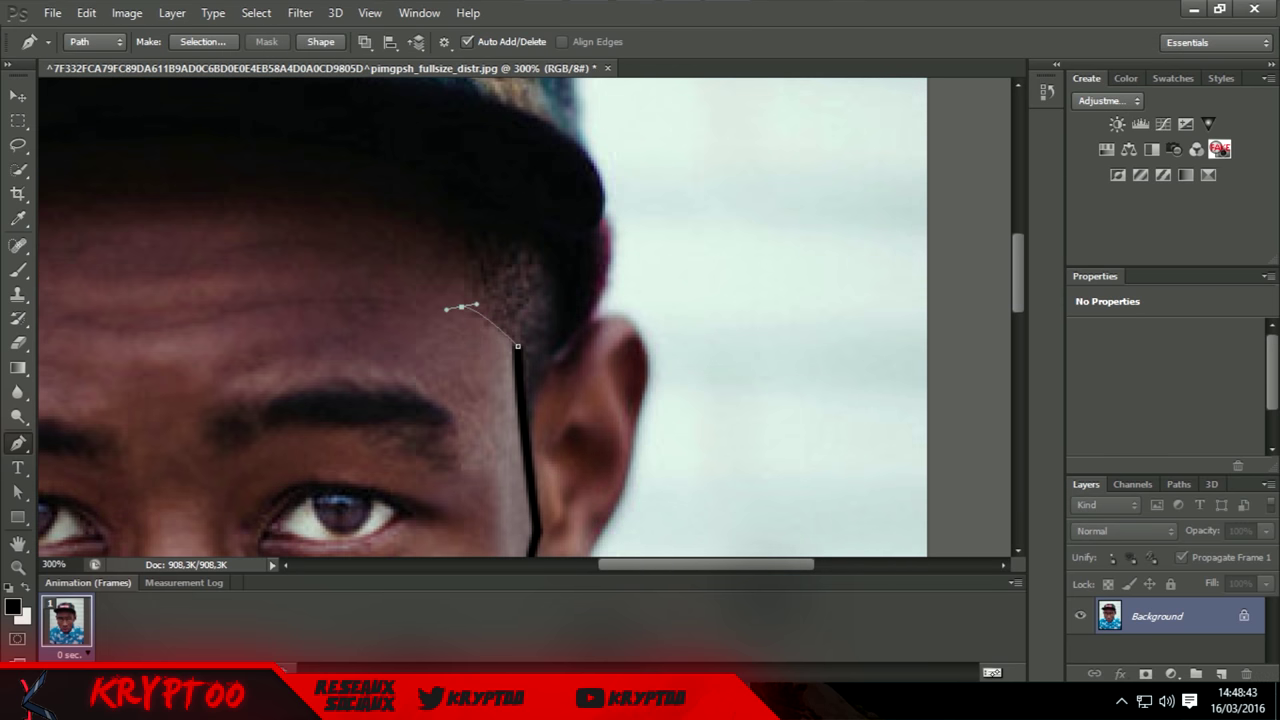
pyautogui.rightClick(460, 305)
pyautogui.click(530, 383)
pyautogui.click(751, 237)
# Stroke a black segment just below the cap edge and start a curved brim path.
pyautogui.scroll(3, 460, 303)
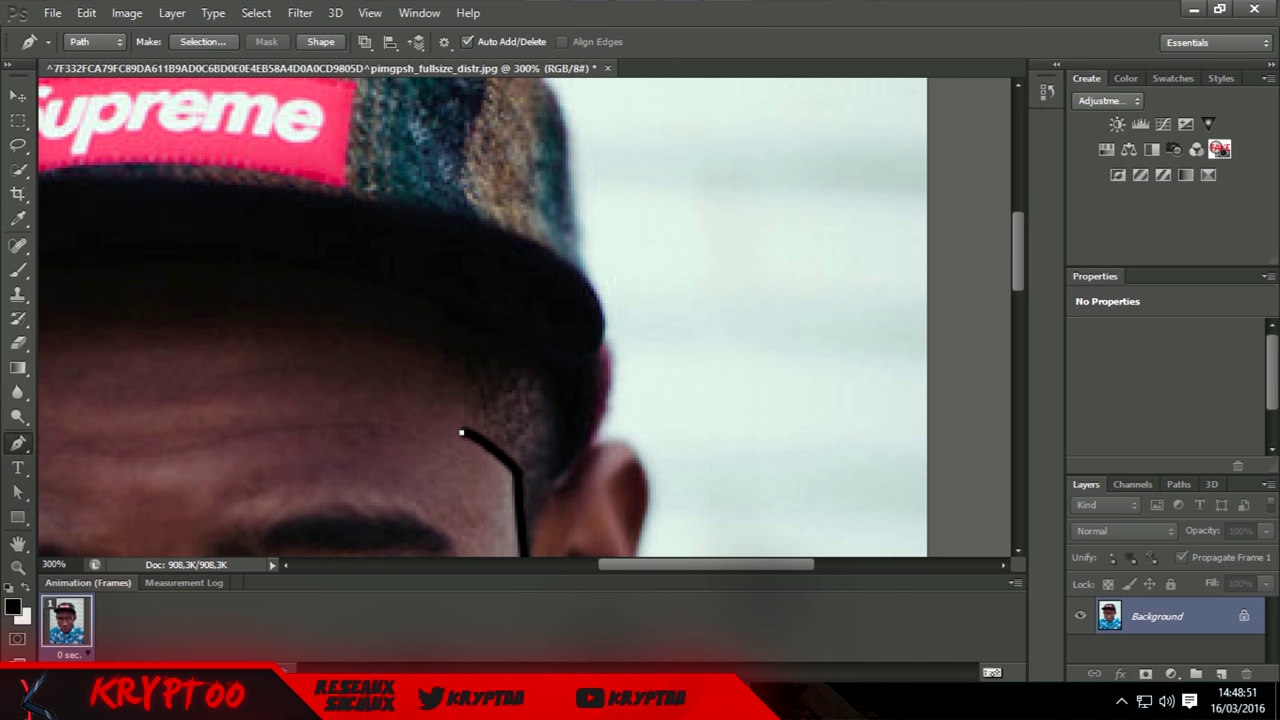
pyautogui.click(461, 432)
pyautogui.click(456, 351)
pyautogui.rightClick(456, 351)
pyautogui.click(584, 166)
pyautogui.click(751, 237)
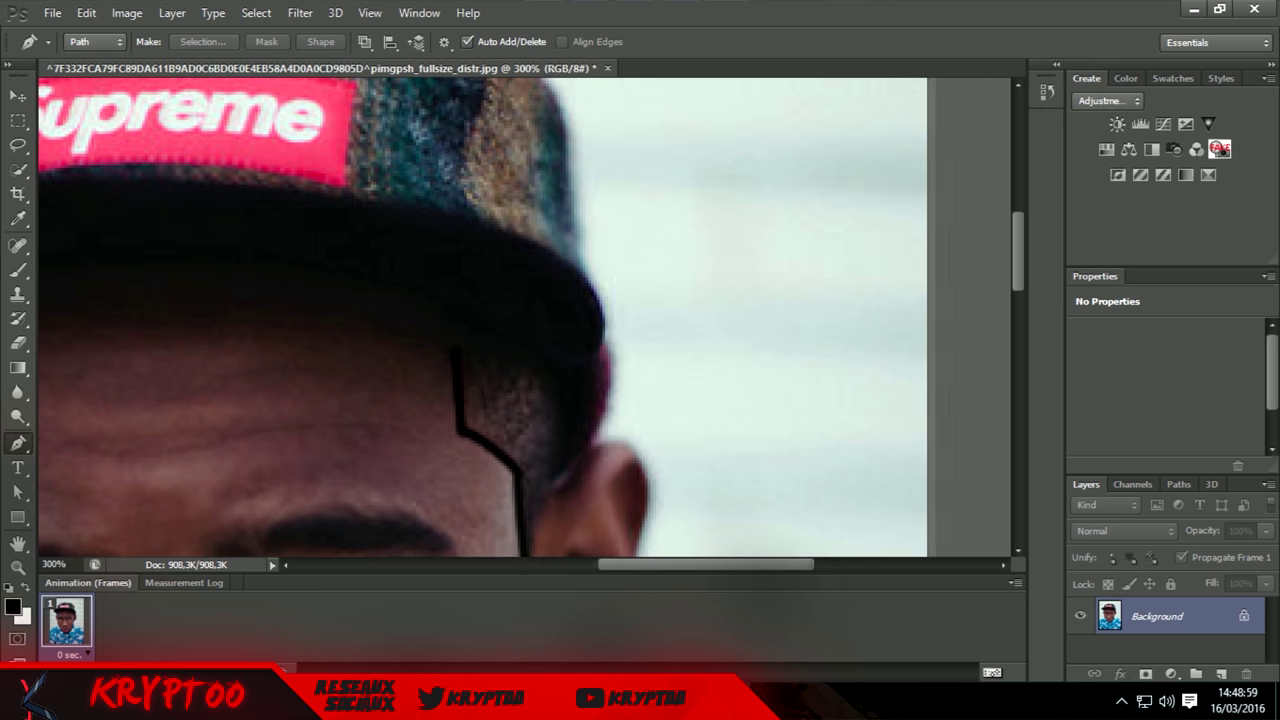
pyautogui.hscroll(-3, 525, 316)
pyautogui.hscroll(-5, 760, 351)
pyautogui.moveTo(631, 314); pyautogui.dragTo(286, 423)
# Stroke the brim path in black and trace the left hairline down the temple.
pyautogui.rightClick(698, 252)
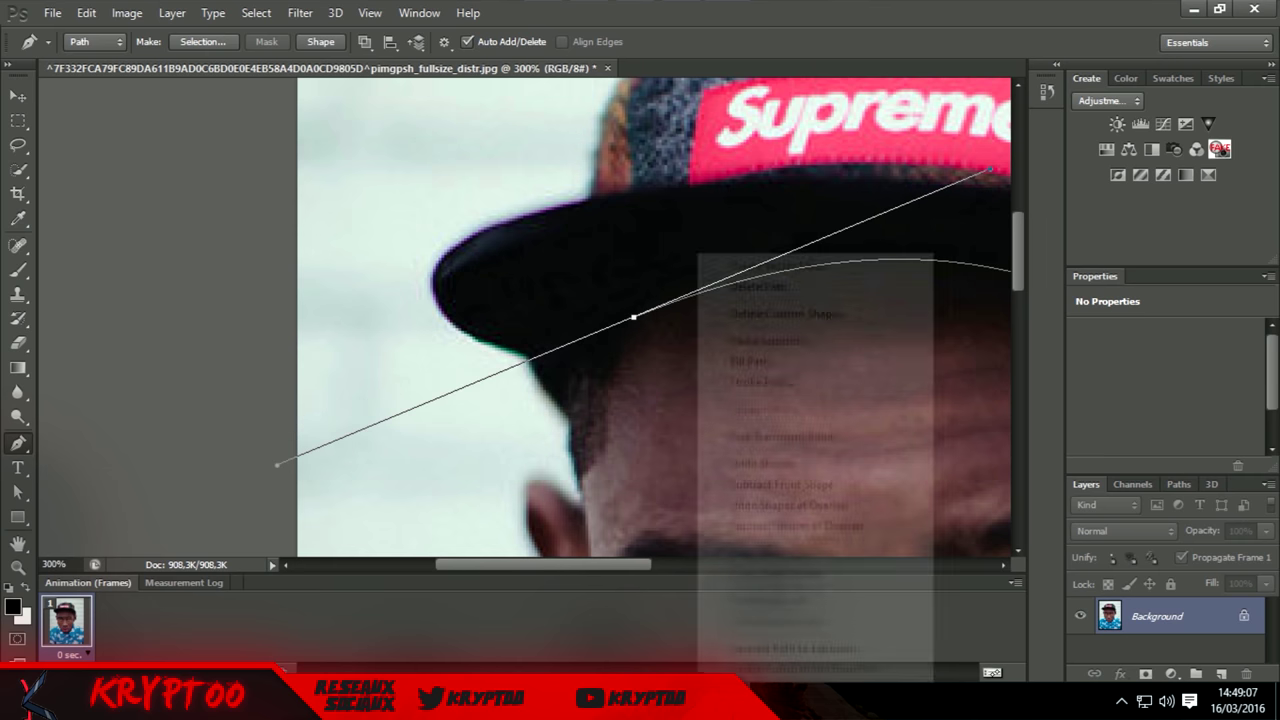
pyautogui.click(760, 380)
pyautogui.click(751, 237)
pyautogui.hscroll(3, 600, 316)
pyautogui.click(366, 320)
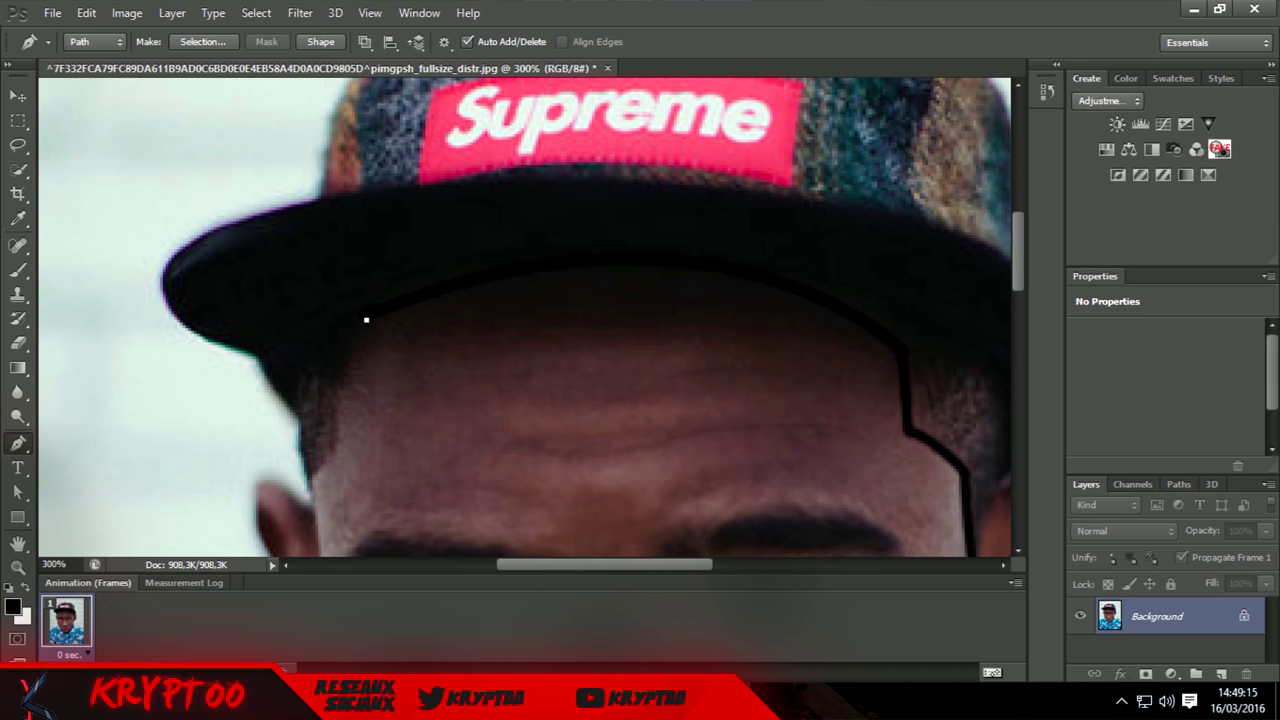
pyautogui.moveTo(338, 457); pyautogui.dragTo(350, 493)
pyautogui.rightClick(334, 430)
pyautogui.click(429, 166)
pyautogui.scroll(-5, 525, 316)
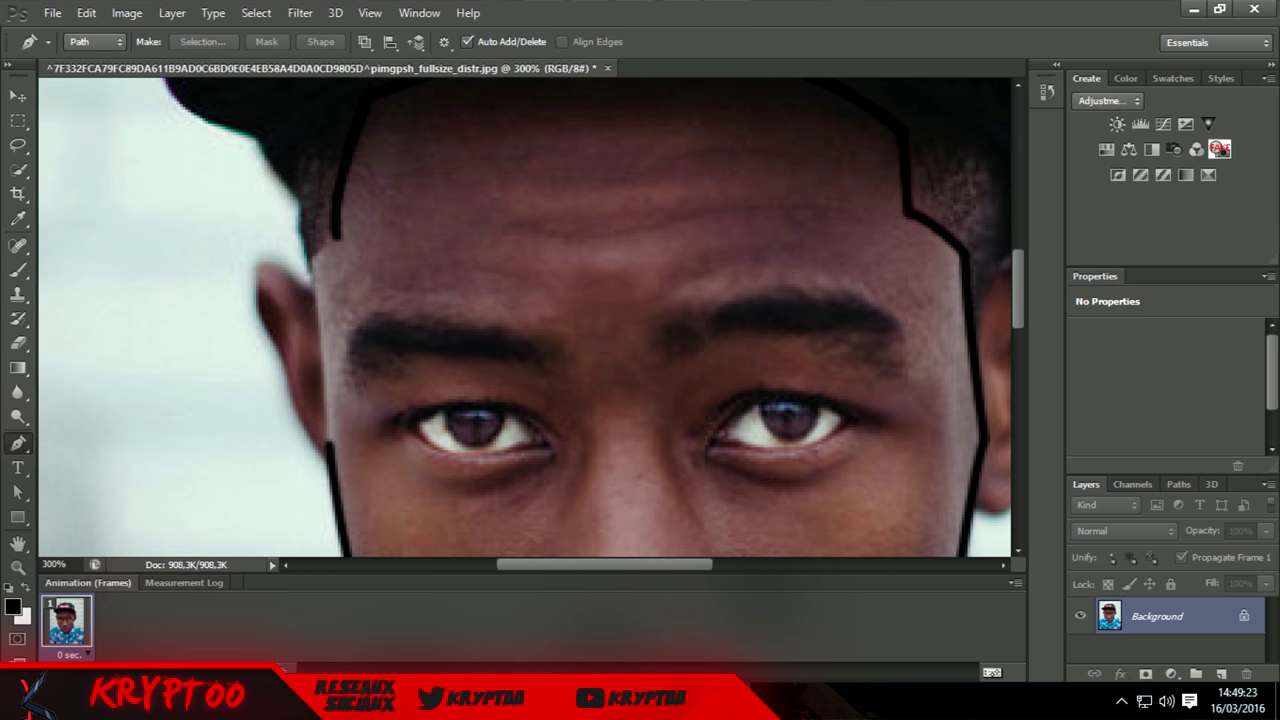
pyautogui.moveTo(330, 445); pyautogui.dragTo(334, 512)
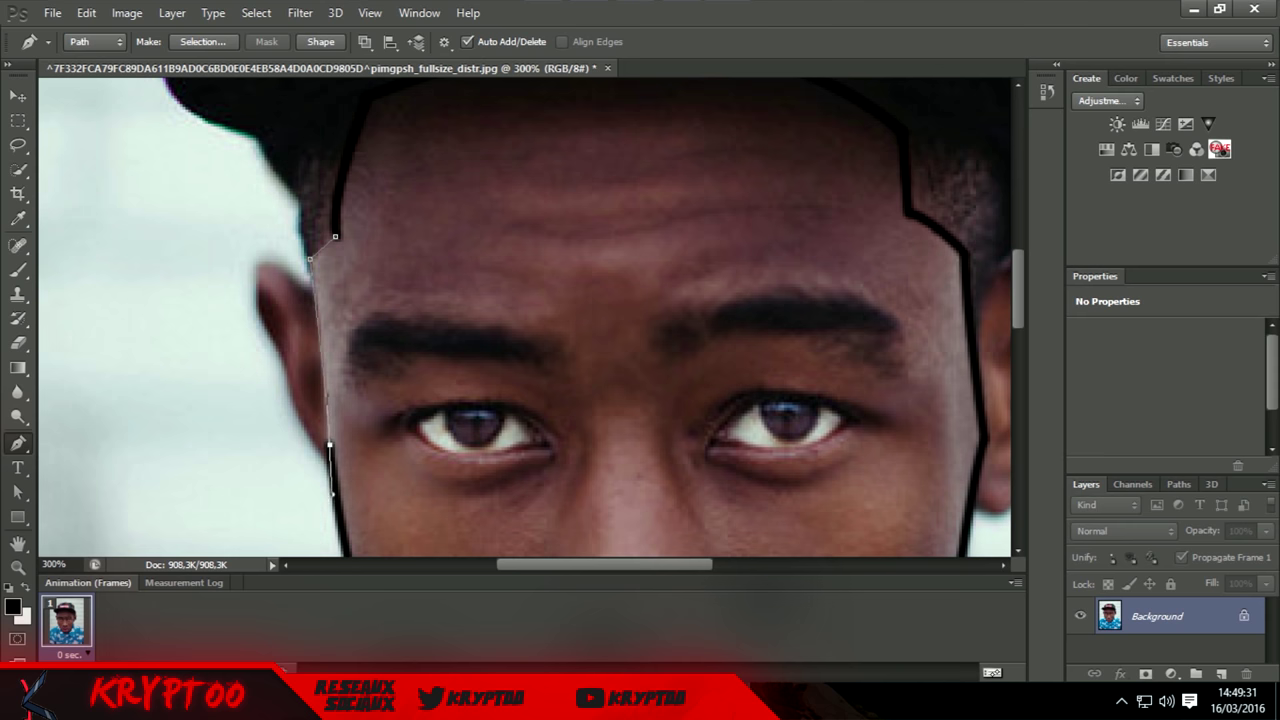
pyautogui.rightClick(359, 455)
pyautogui.click(424, 155)
pyautogui.scroll(3, 525, 316)
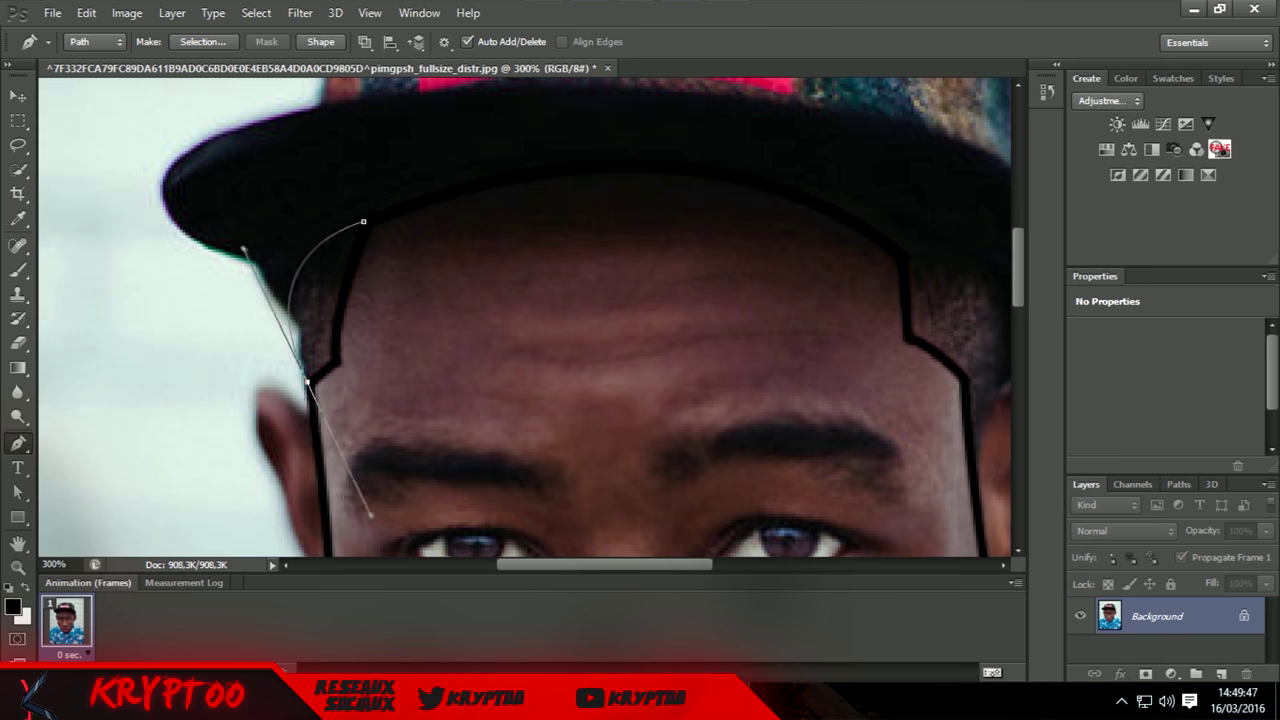
# Add two more black-stroked segments down the left hairline.
pyautogui.click(303, 274)
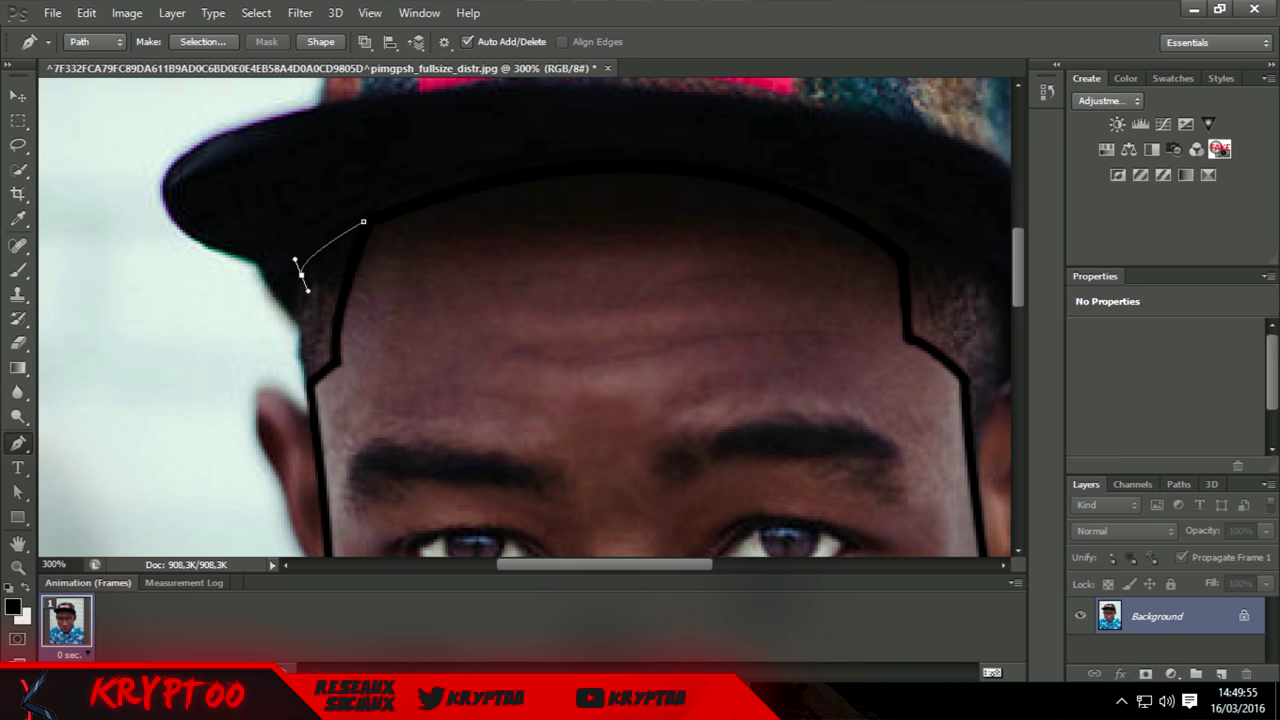
pyautogui.rightClick(348, 252)
pyautogui.click(400, 372)
pyautogui.press('Return')
pyautogui.click(312, 392)
pyautogui.rightClick(326, 392)
pyautogui.click(400, 372)
pyautogui.press('Return')
# Trace a curved segment along the right hairline and stroke it in black.
pyautogui.hscroll(5, 525, 316)
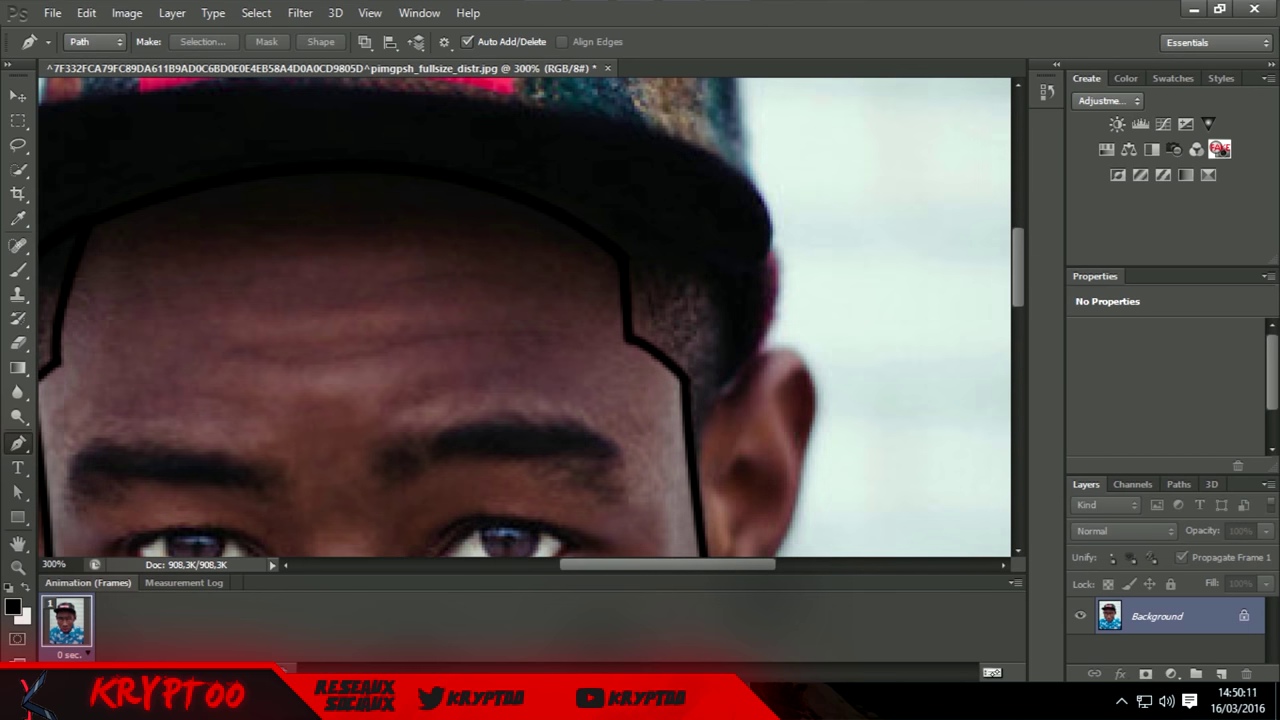
pyautogui.moveTo(722, 399)
pyautogui.mouseDown()
pyautogui.moveTo(742, 402)
pyautogui.moveTo(760, 345)
pyautogui.mouseUp()
pyautogui.rightClick(742, 402)
pyautogui.click(820, 372)
pyautogui.press('Return')
# Trace a forehead path along the cap brim, then discard the unwanted brim path.
pyautogui.click(741, 365)
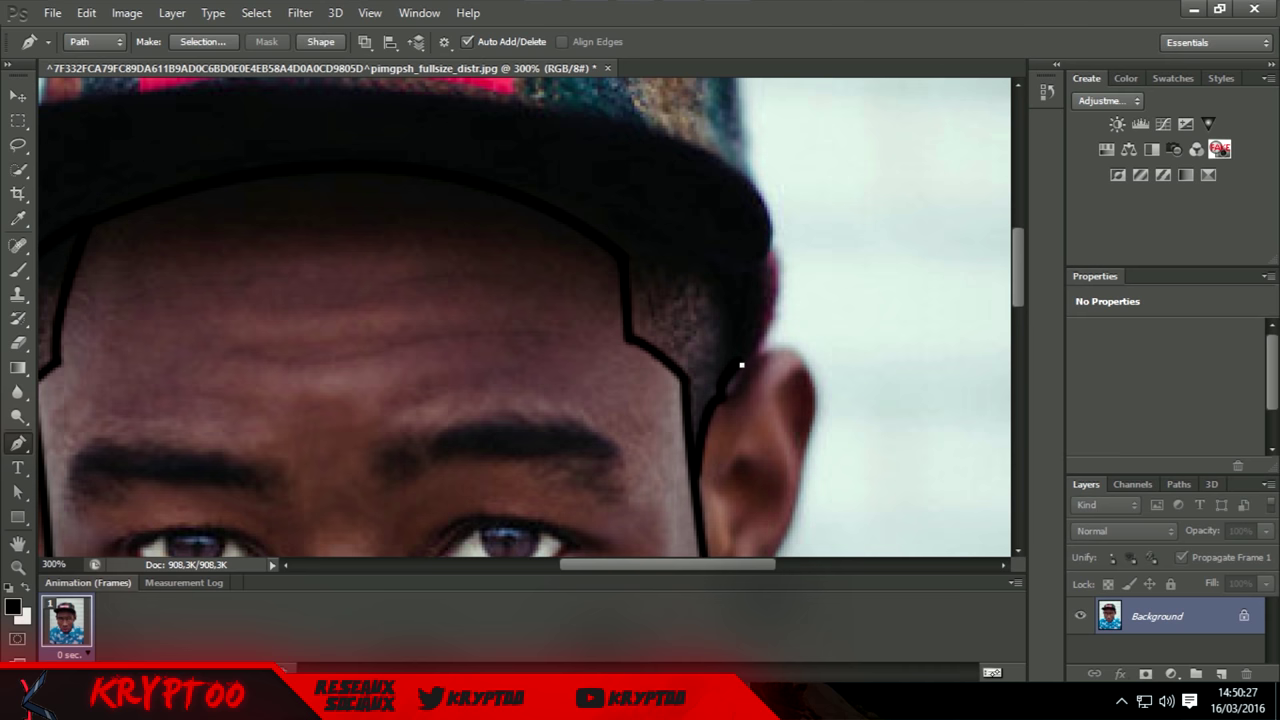
pyautogui.moveTo(471, 180); pyautogui.dragTo(277, 194)
pyautogui.scroll(1, 277, 194)
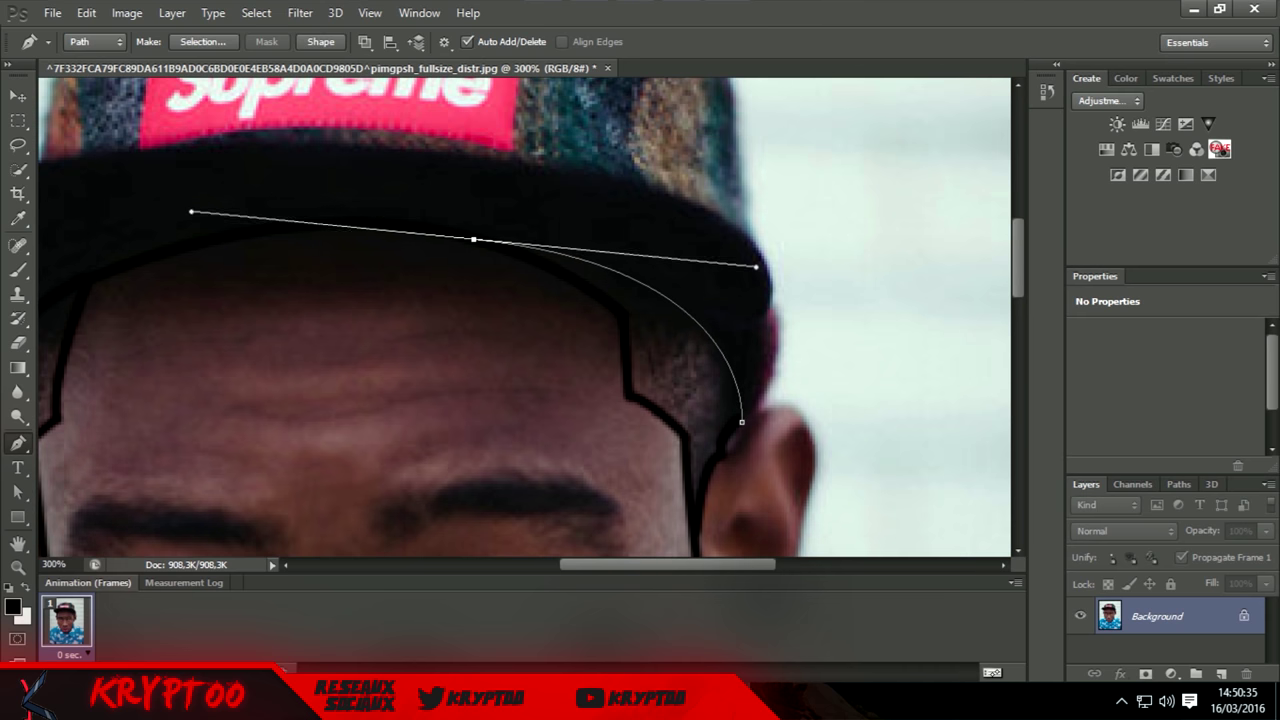
pyautogui.rightClick(616, 252)
pyautogui.click(680, 400)
pyautogui.press('Escape')
pyautogui.scroll(-10, 507, 378)
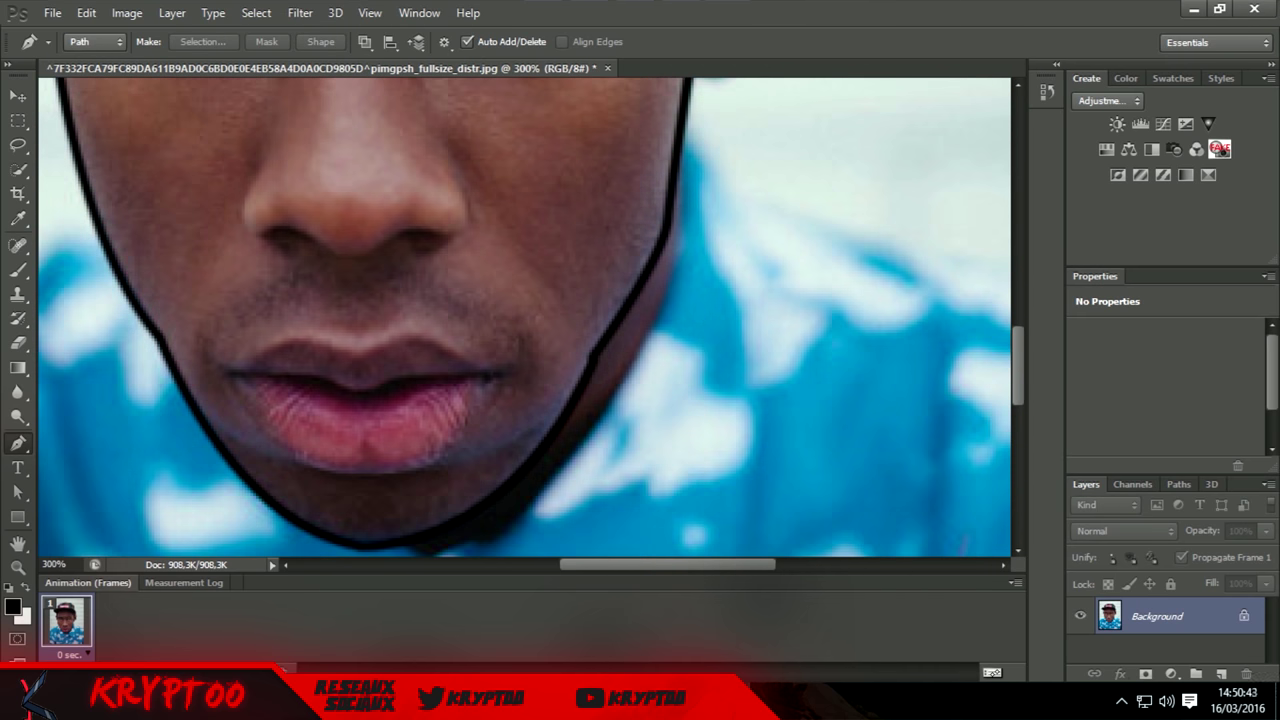
# Trace the lower lip from the corner leftward and stroke it with a black brush.
pyautogui.click(507, 378)
pyautogui.rightClick(460, 480)
pyautogui.click(543, 174)
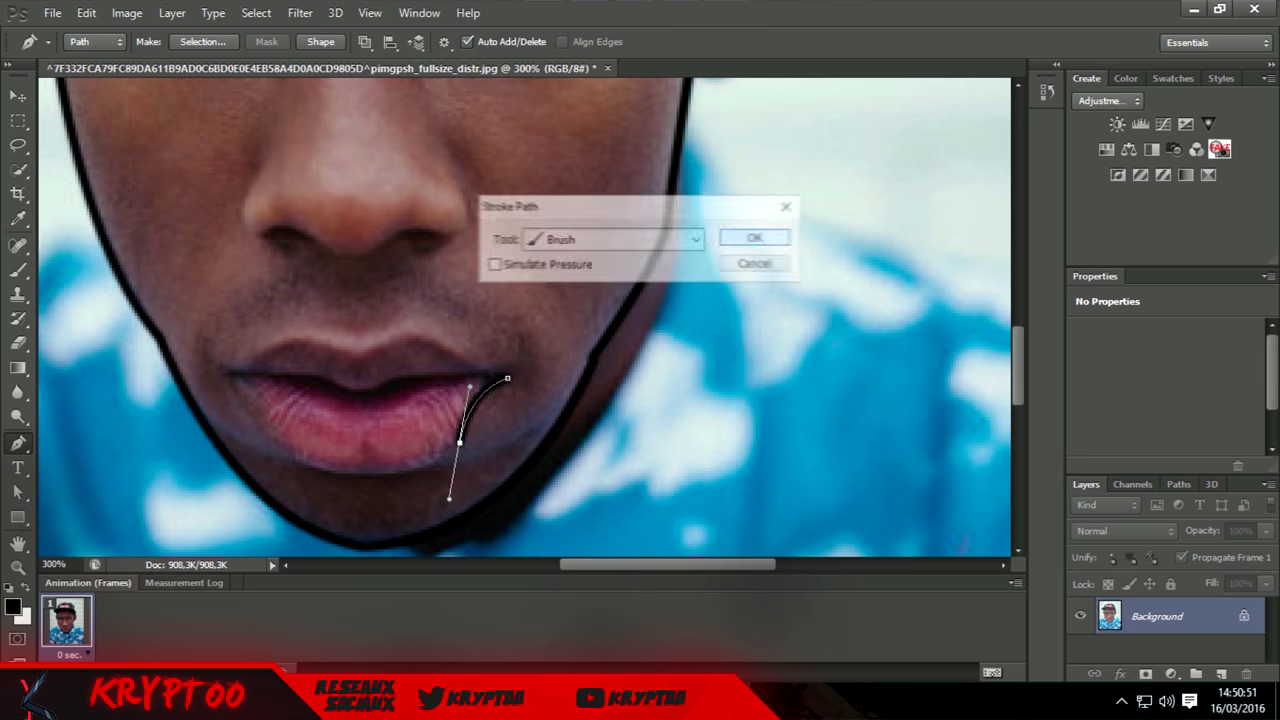
pyautogui.click(751, 237)
pyautogui.moveTo(229, 376); pyautogui.dragTo(123, 194)
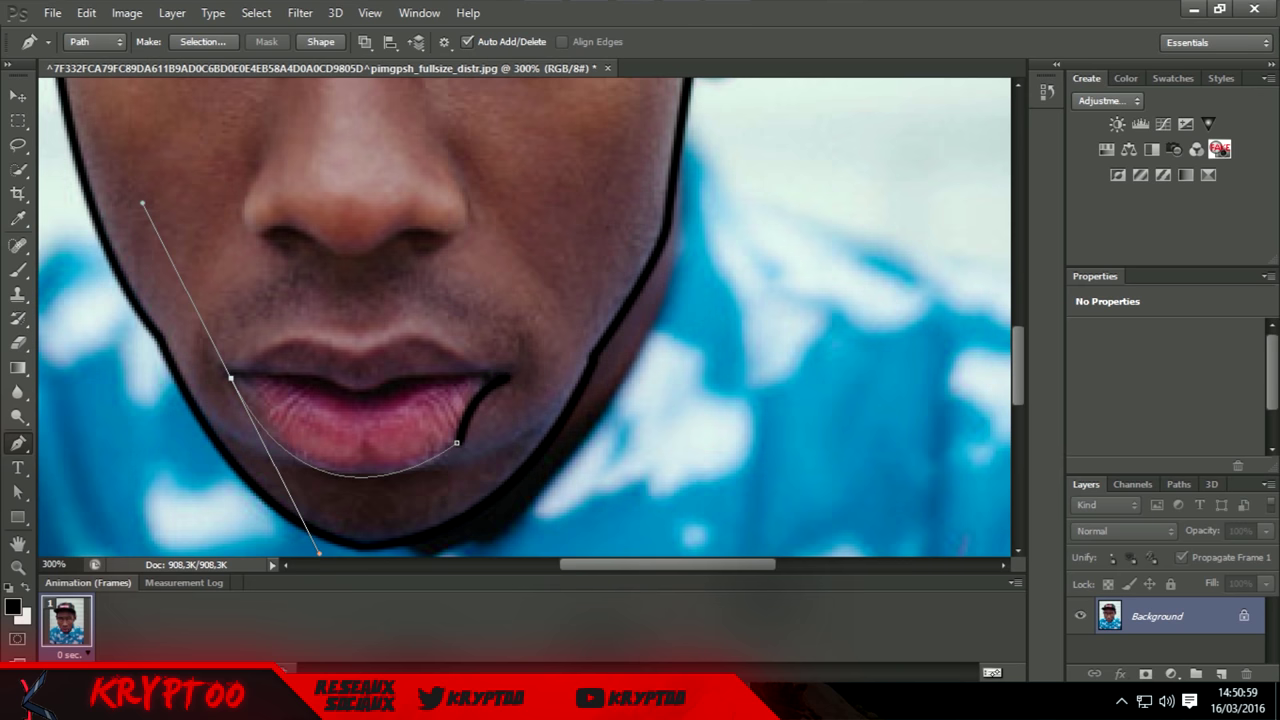
pyautogui.rightClick(374, 446)
pyautogui.click(460, 174)
pyautogui.click(751, 237)
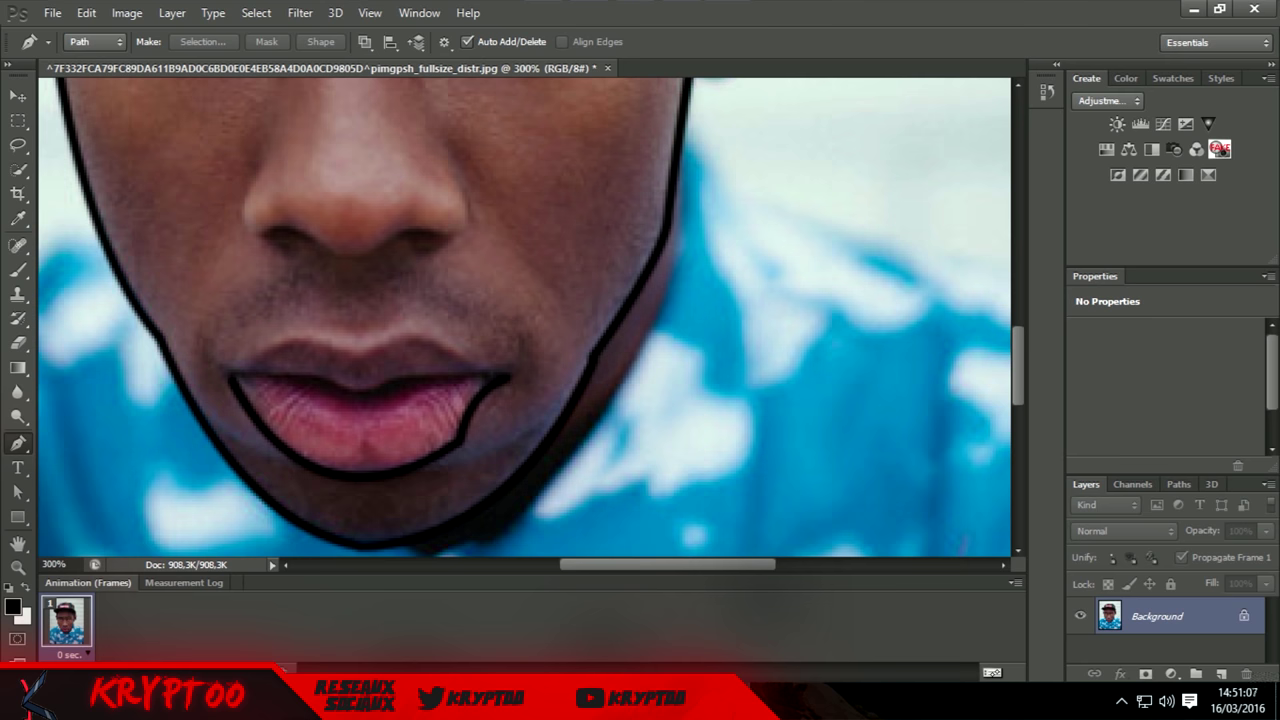
# Trace the upper lip from the left corner and stroke it black.
pyautogui.click(233, 378)
pyautogui.rightClick(349, 253)
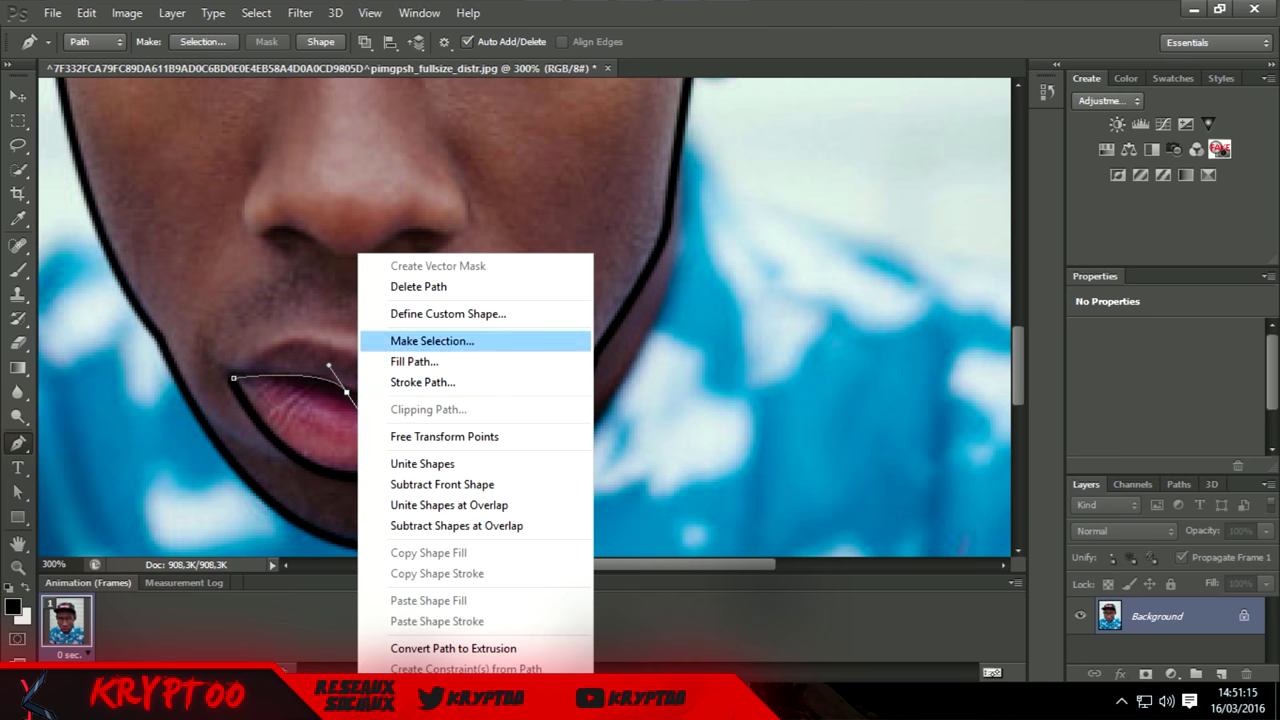
pyautogui.click(423, 386)
pyautogui.click(749, 237)
pyautogui.moveTo(355, 352); pyautogui.dragTo(430, 392)
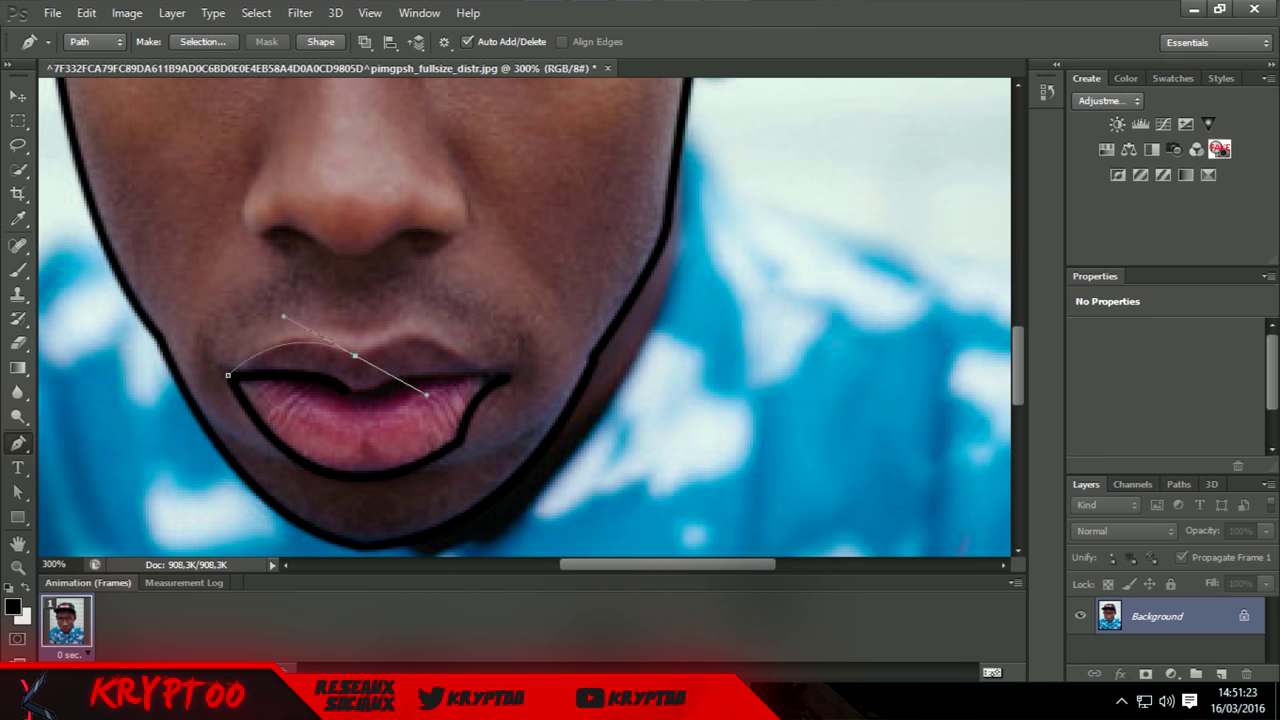
pyautogui.rightClick(494, 252)
pyautogui.click(543, 380)
pyautogui.click(749, 237)
# Extend the upper lip path to the right corner and stroke it black.
pyautogui.click(355, 354)
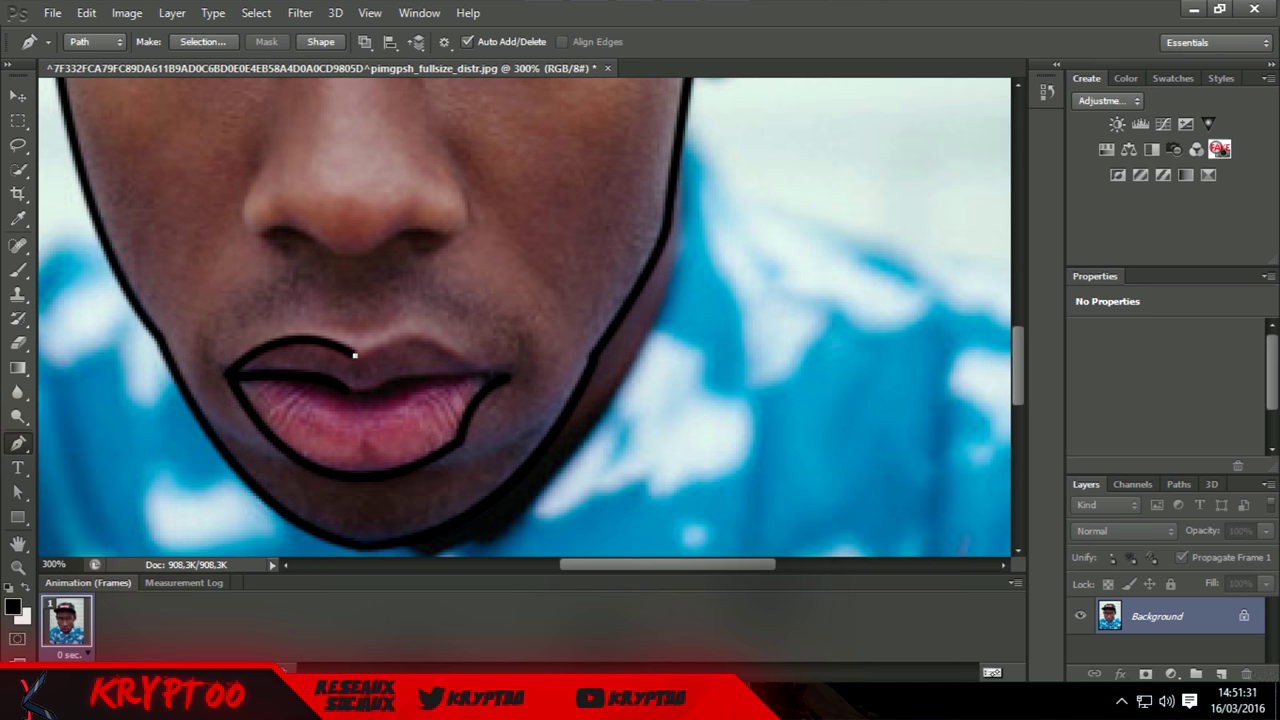
pyautogui.rightClick(422, 338)
pyautogui.click(490, 383)
pyautogui.click(749, 237)
pyautogui.moveTo(533, 406); pyautogui.dragTo(586, 429)
pyautogui.rightClick(512, 430)
pyautogui.click(580, 297)
pyautogui.click(749, 237)
# Delete the stray lower lip paths and discard a retried segment.
pyautogui.click(346, 392)
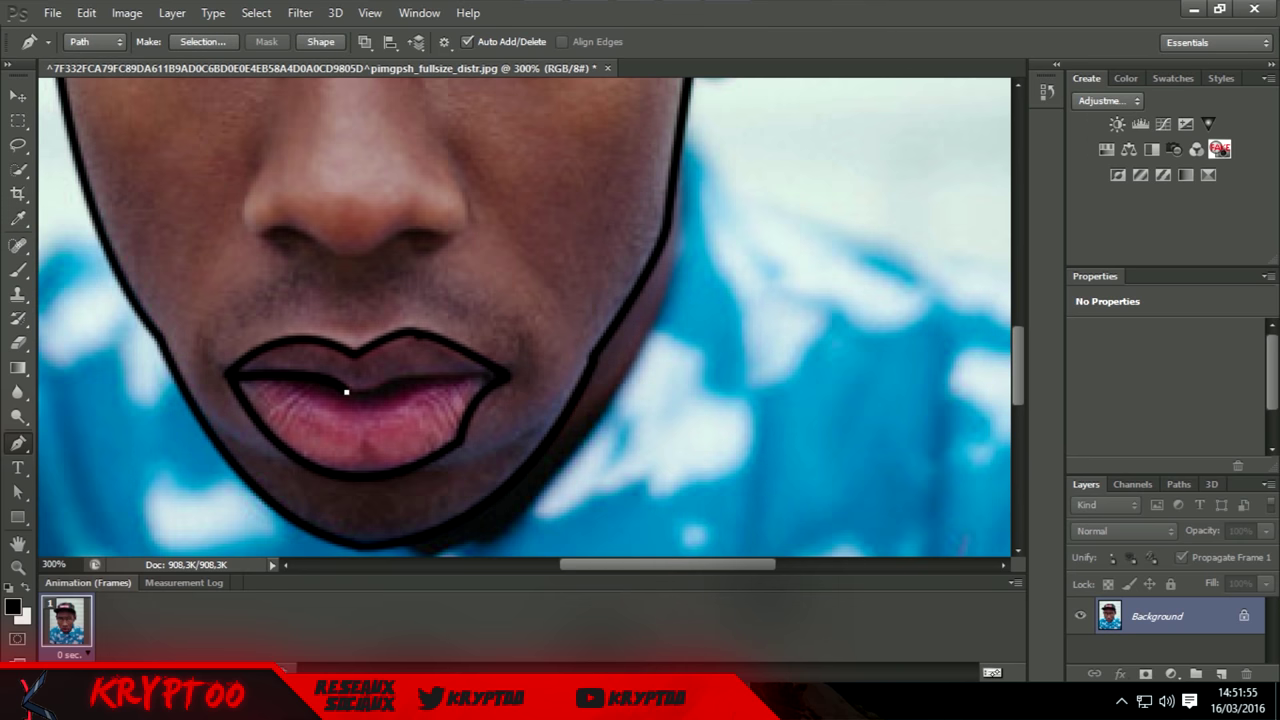
pyautogui.press('Delete')
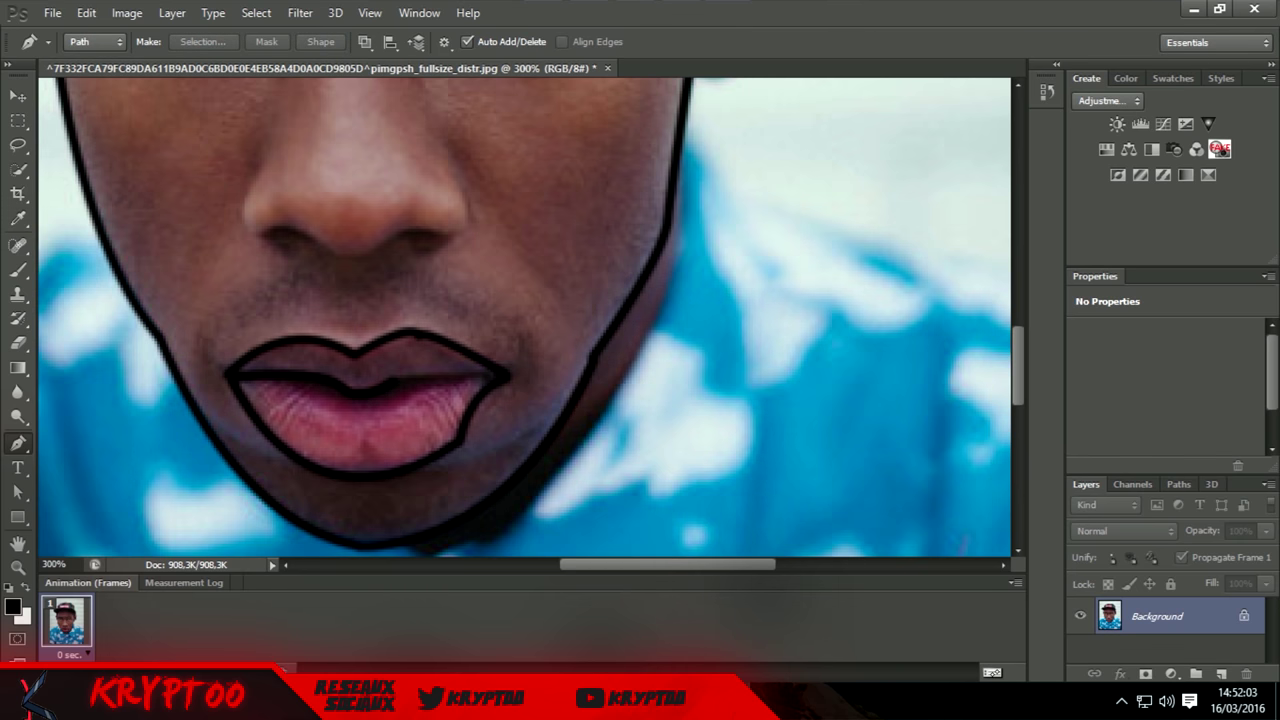
pyautogui.click(395, 378)
pyautogui.rightClick(516, 381)
pyautogui.moveTo(502, 378)
pyautogui.mouseDown()
pyautogui.moveTo(516, 383)
pyautogui.moveTo(500, 343)
pyautogui.mouseUp()
pyautogui.press('Escape')
pyautogui.press('Delete')
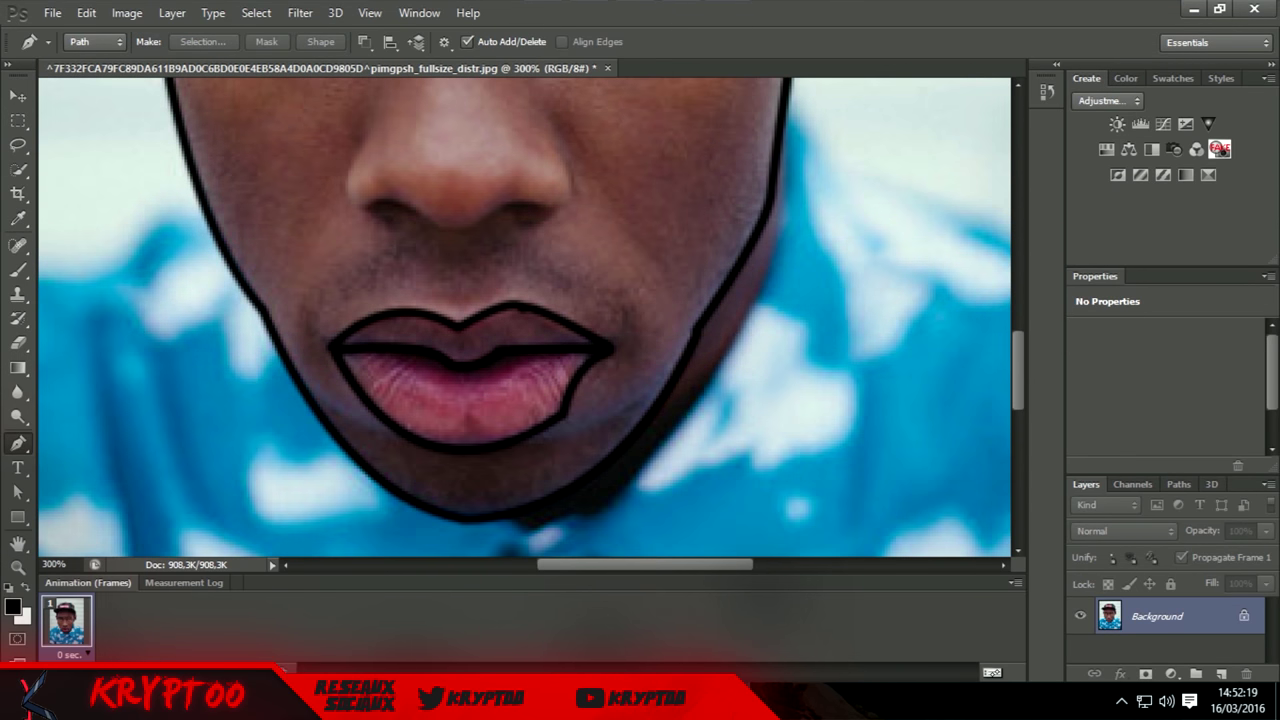
# Stroke the lower lip's right side black, then bring the eyes into view.
pyautogui.click(563, 414)
pyautogui.moveTo(609, 353); pyautogui.dragTo(615, 350)
pyautogui.rightClick(614, 338)
pyautogui.click(700, 470)
pyautogui.click(749, 237)
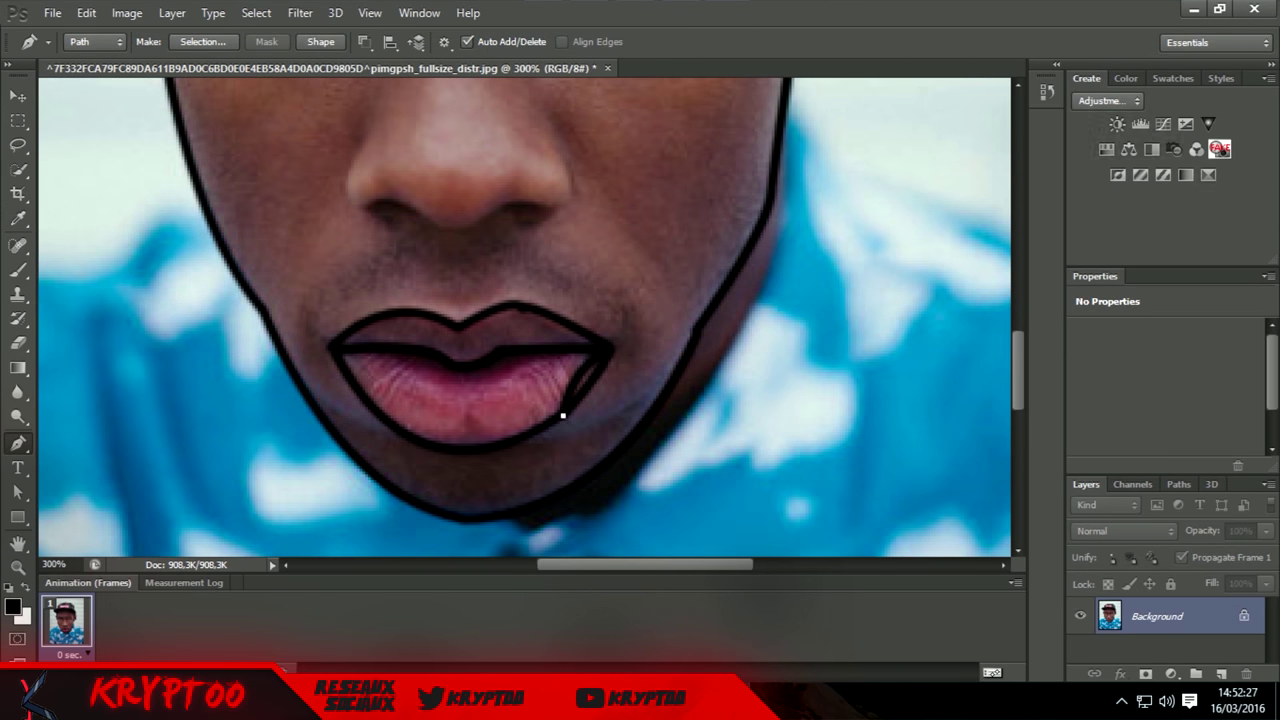
pyautogui.moveTo(500, 349); pyautogui.dragTo(443, 257)
pyautogui.click(537, 279)
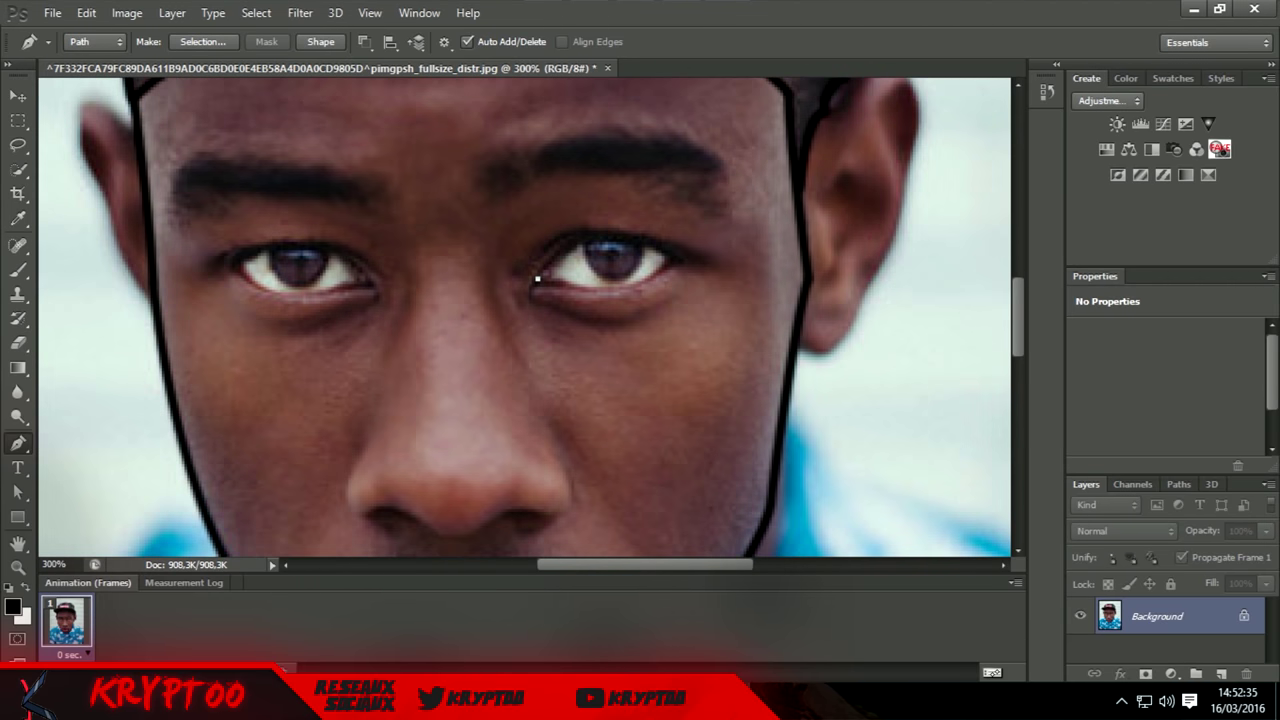
# Outline the right eye's upper and lower lids with black brush strokes.
pyautogui.moveTo(663, 270); pyautogui.dragTo(777, 396)
pyautogui.rightClick(777, 396)
pyautogui.click(863, 528)
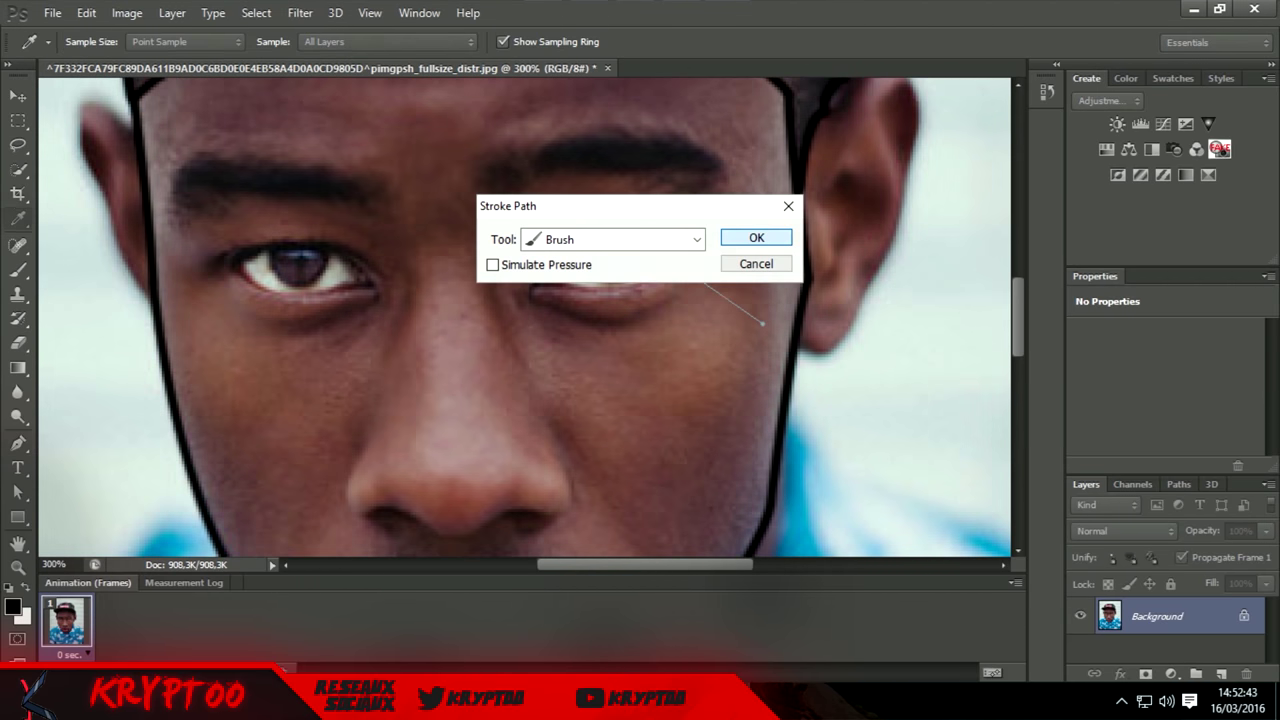
pyautogui.click(749, 237)
pyautogui.click(437, 257)
pyautogui.moveTo(540, 285); pyautogui.dragTo(643, 305)
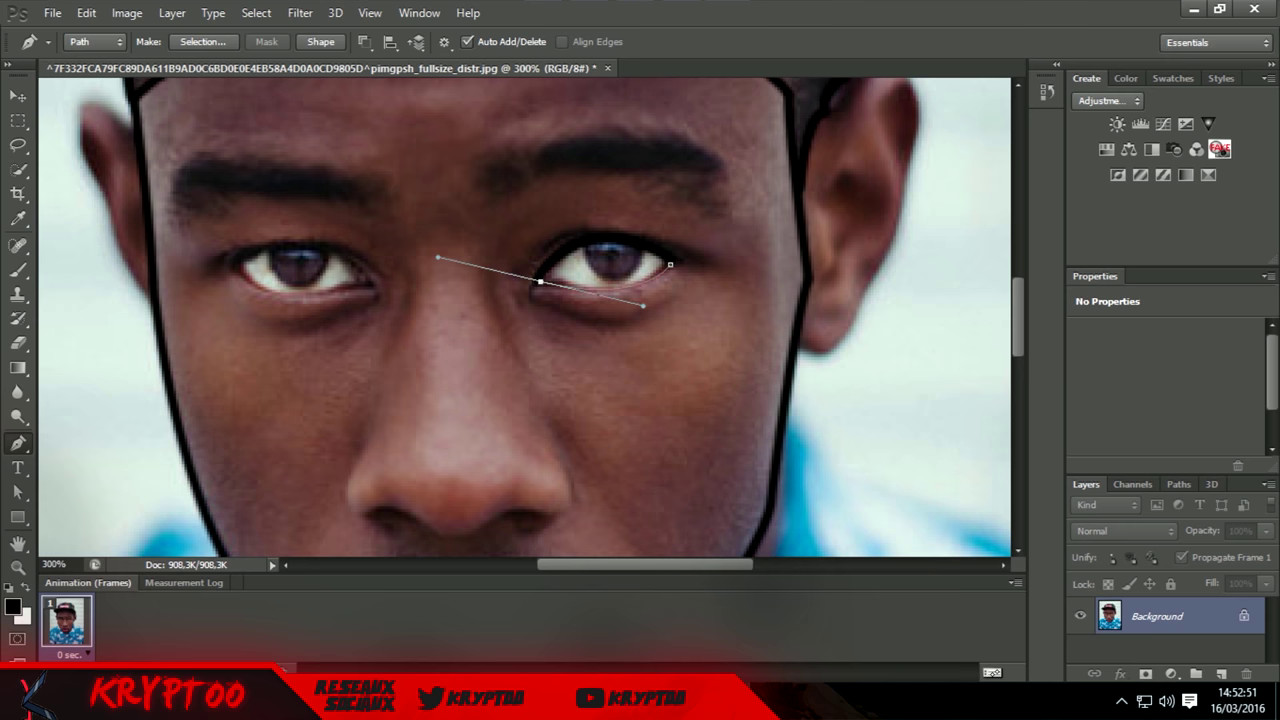
pyautogui.rightClick(472, 252)
pyautogui.click(558, 384)
pyautogui.click(756, 237)
# Outline the left eye's upper and lower lids in black, then scroll down to the nose.
pyautogui.click(373, 287)
pyautogui.moveTo(232, 270); pyautogui.dragTo(148, 336)
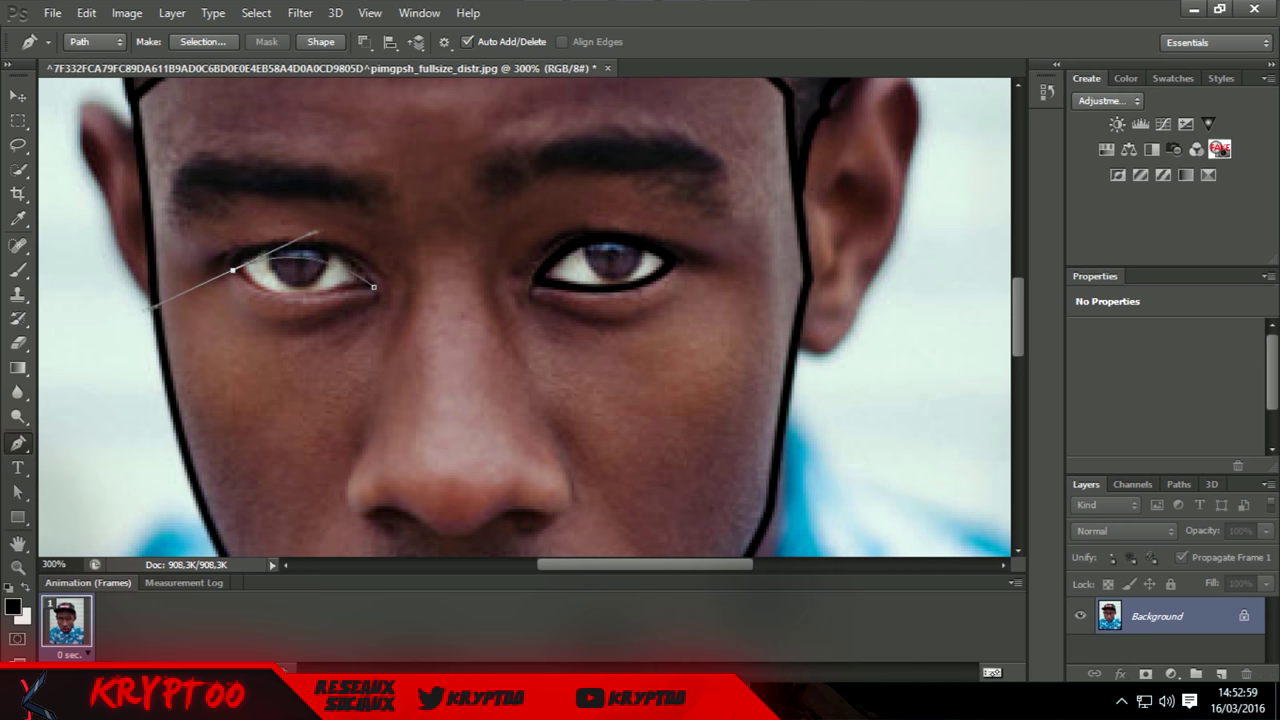
pyautogui.rightClick(148, 336)
pyautogui.click(238, 384)
pyautogui.click(753, 237)
pyautogui.click(370, 290)
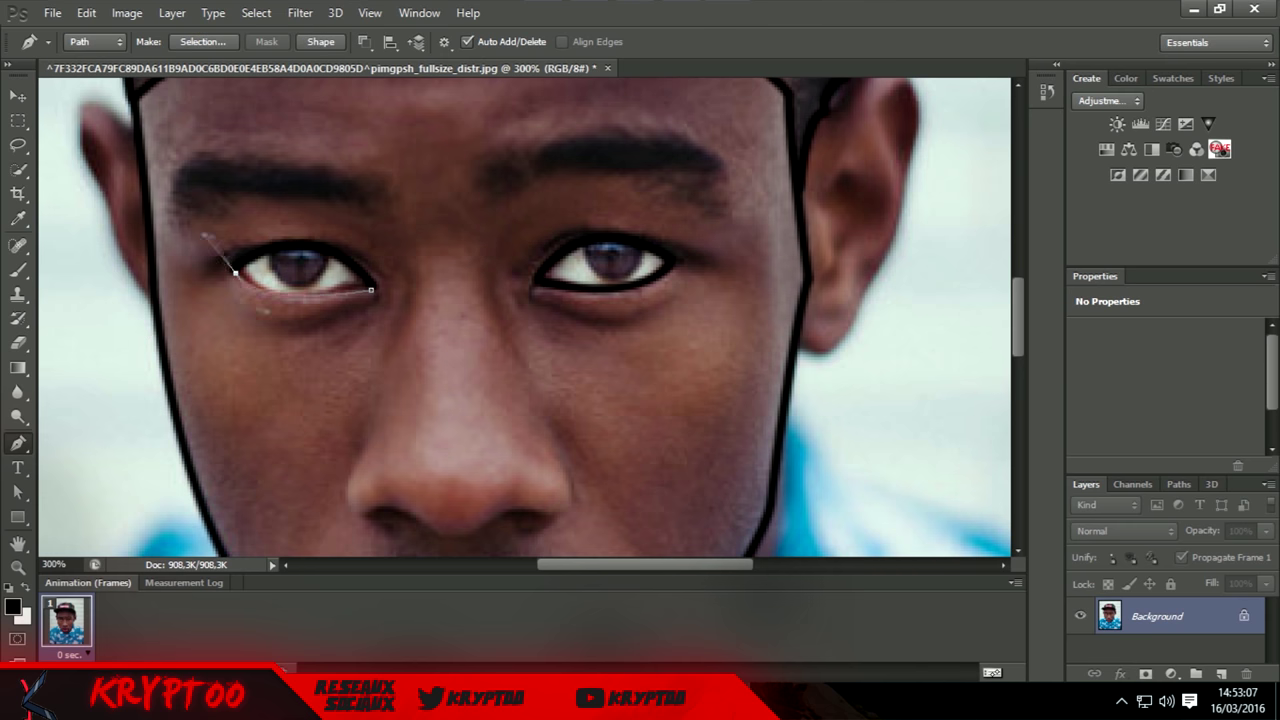
pyautogui.rightClick(292, 252)
pyautogui.click(340, 380)
pyautogui.click(753, 237)
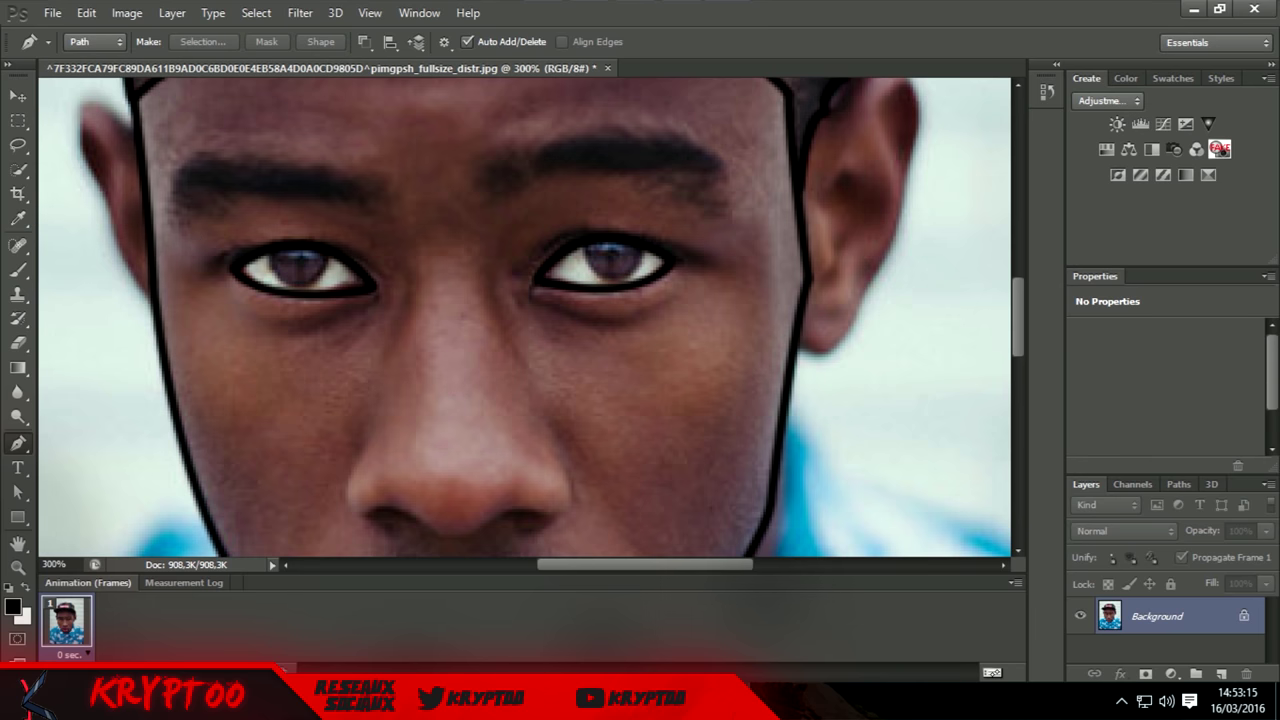
pyautogui.scroll(-3, 525, 317)
pyautogui.click(554, 343)
# Stroke the nostril and the curve under the nose in black.
pyautogui.rightClick(480, 350)
pyautogui.click(540, 383)
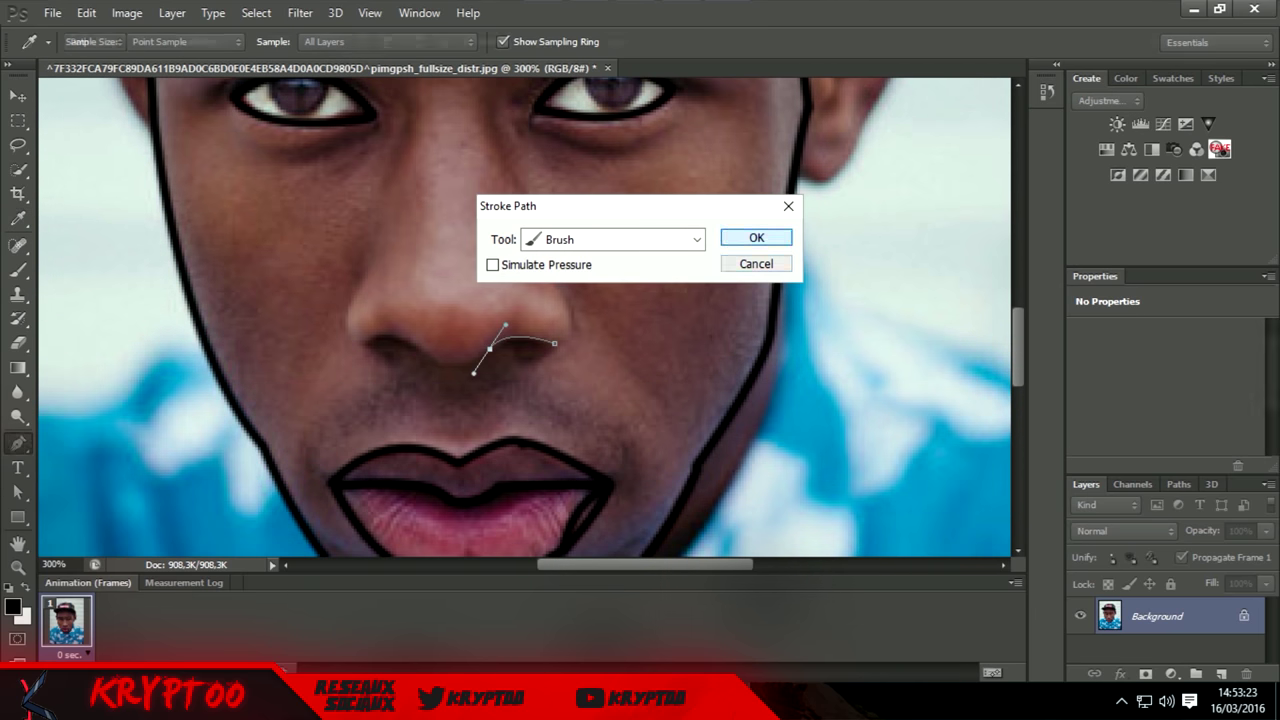
pyautogui.click(753, 237)
pyautogui.click(368, 343)
pyautogui.rightClick(462, 360)
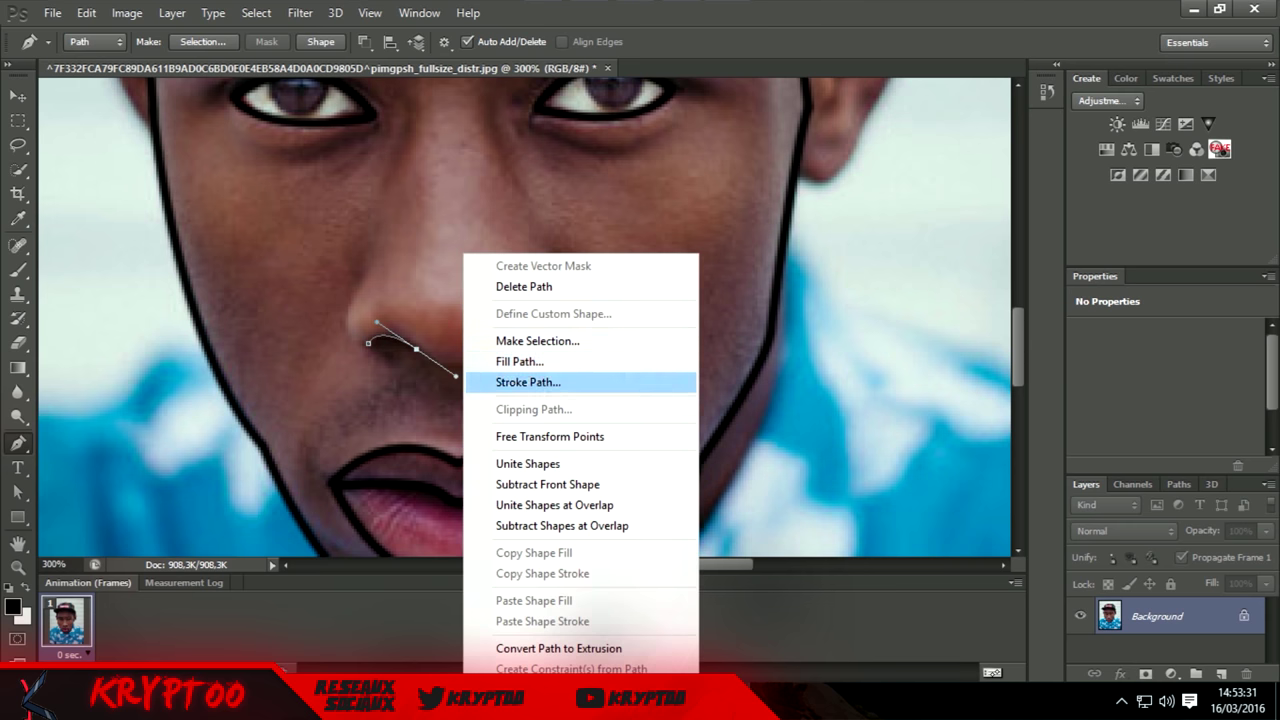
pyautogui.click(530, 380)
pyautogui.click(753, 237)
# Trace the left side of the nose downward and stroke it black.
pyautogui.click(370, 250)
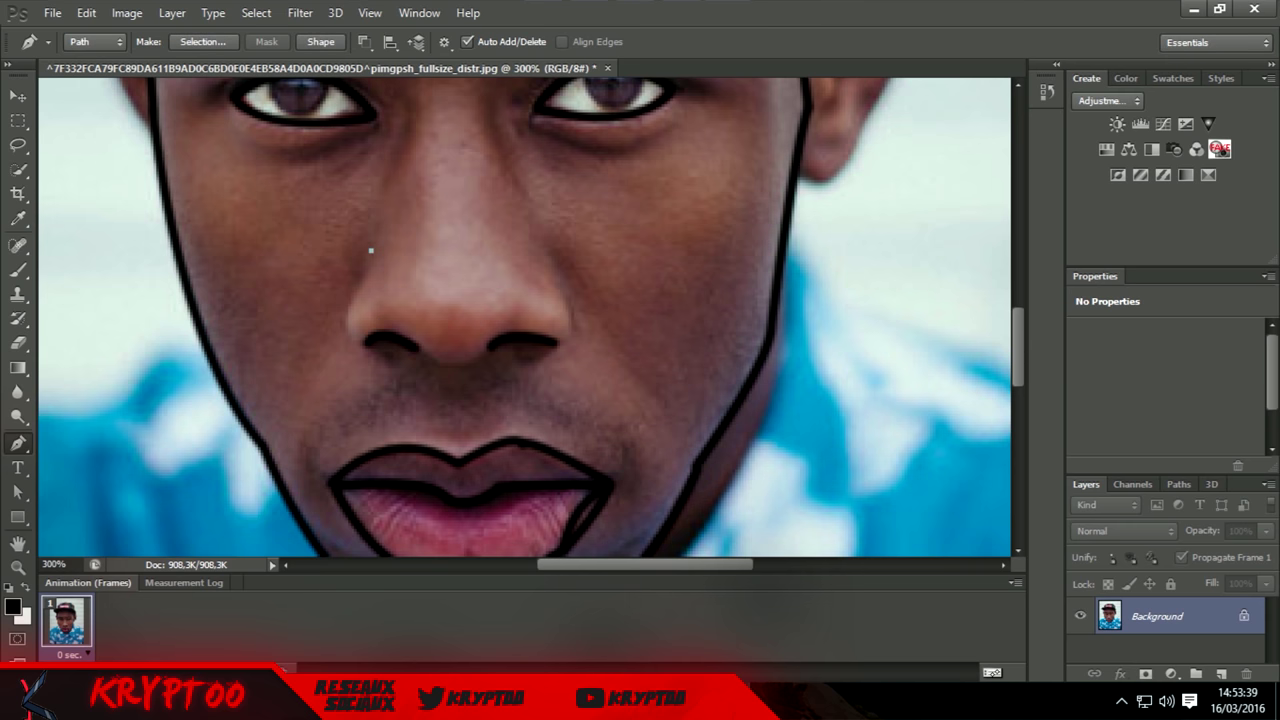
pyautogui.rightClick(360, 252)
pyautogui.click(430, 380)
pyautogui.click(753, 237)
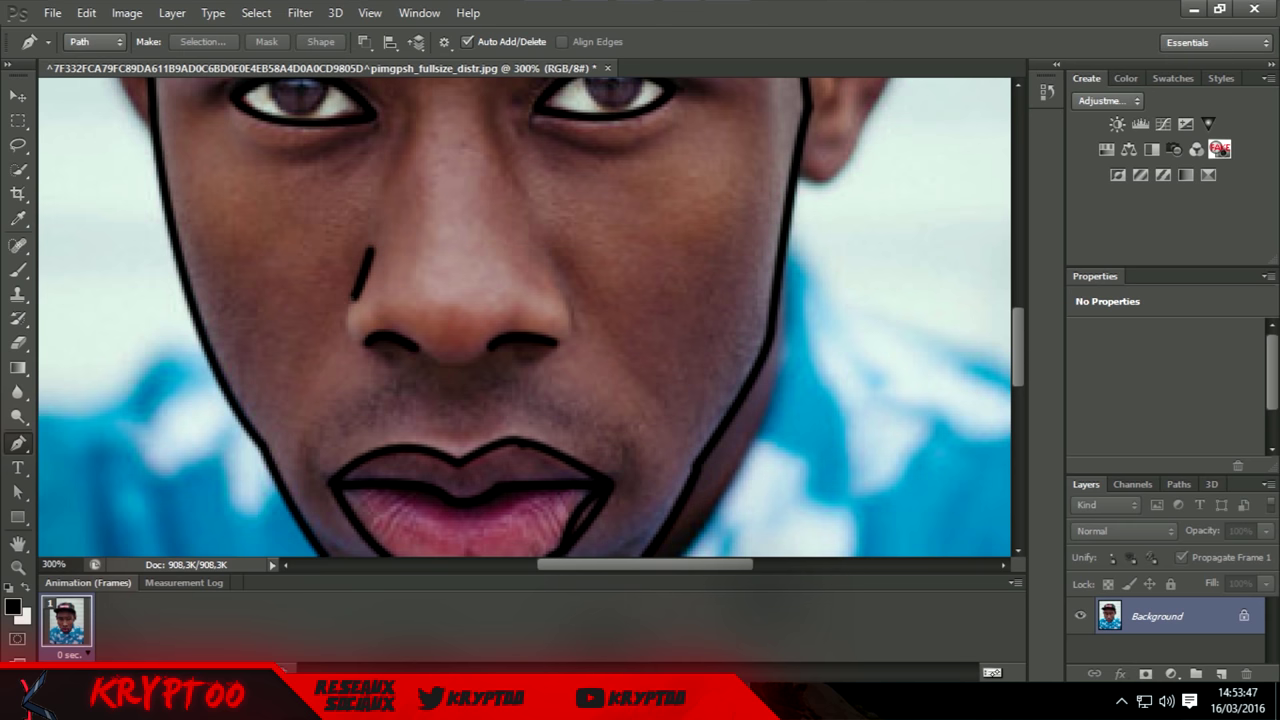
pyautogui.click(352, 297)
pyautogui.rightClick(370, 350)
pyautogui.click(430, 380)
pyautogui.click(753, 237)
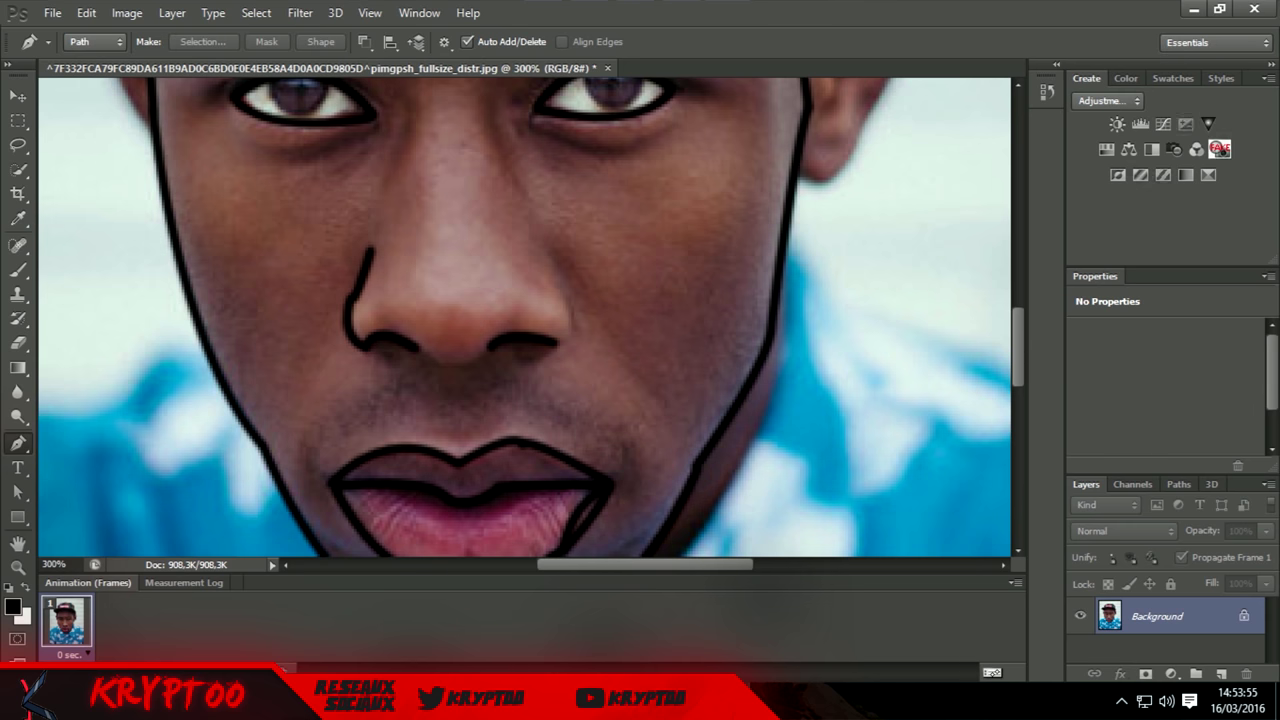
# Trace the right nostril and right side of the nose with a black stroke.
pyautogui.moveTo(565, 296); pyautogui.dragTo(590, 309)
pyautogui.click(560, 343)
pyautogui.rightClick(584, 250)
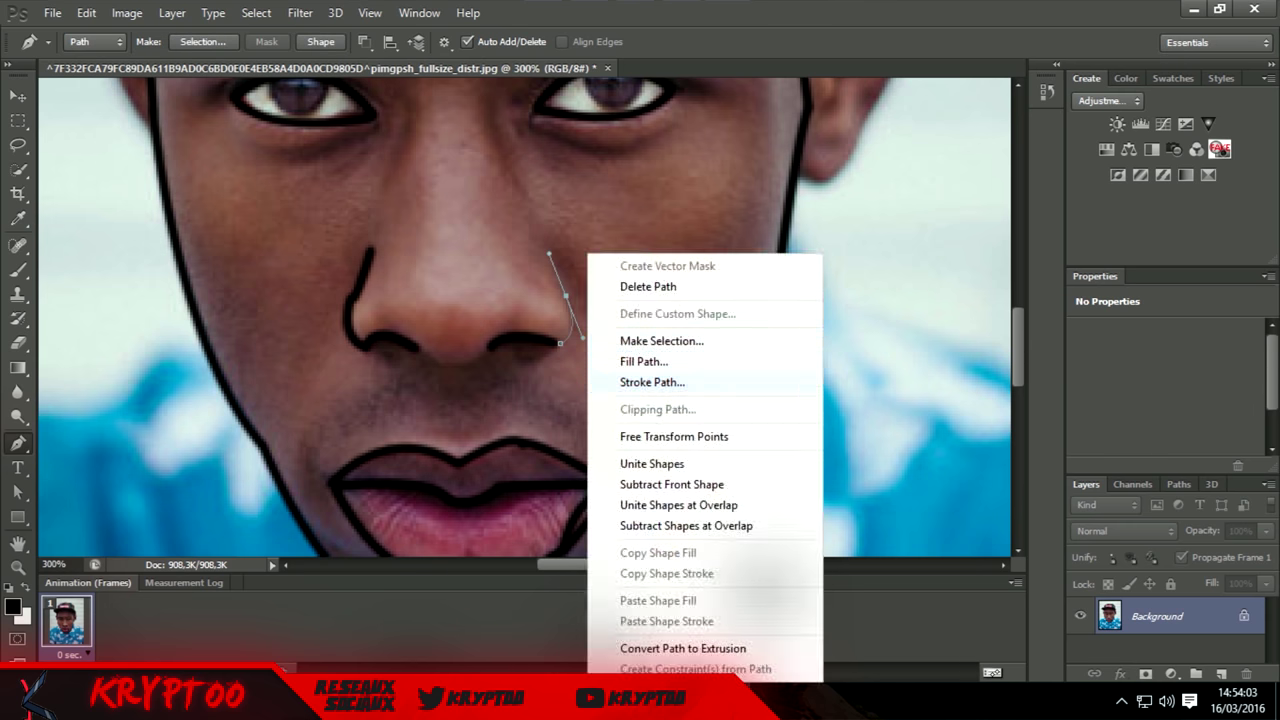
pyautogui.click(650, 374)
pyautogui.keyDown('alt'); pyautogui.scroll(-3, 400, 250); pyautogui.keyUp('alt')
# Draw a path around the left iris, then cancel and discard it.
pyautogui.keyDown('alt'); pyautogui.scroll(5, 240, 250); pyautogui.keyUp('alt')
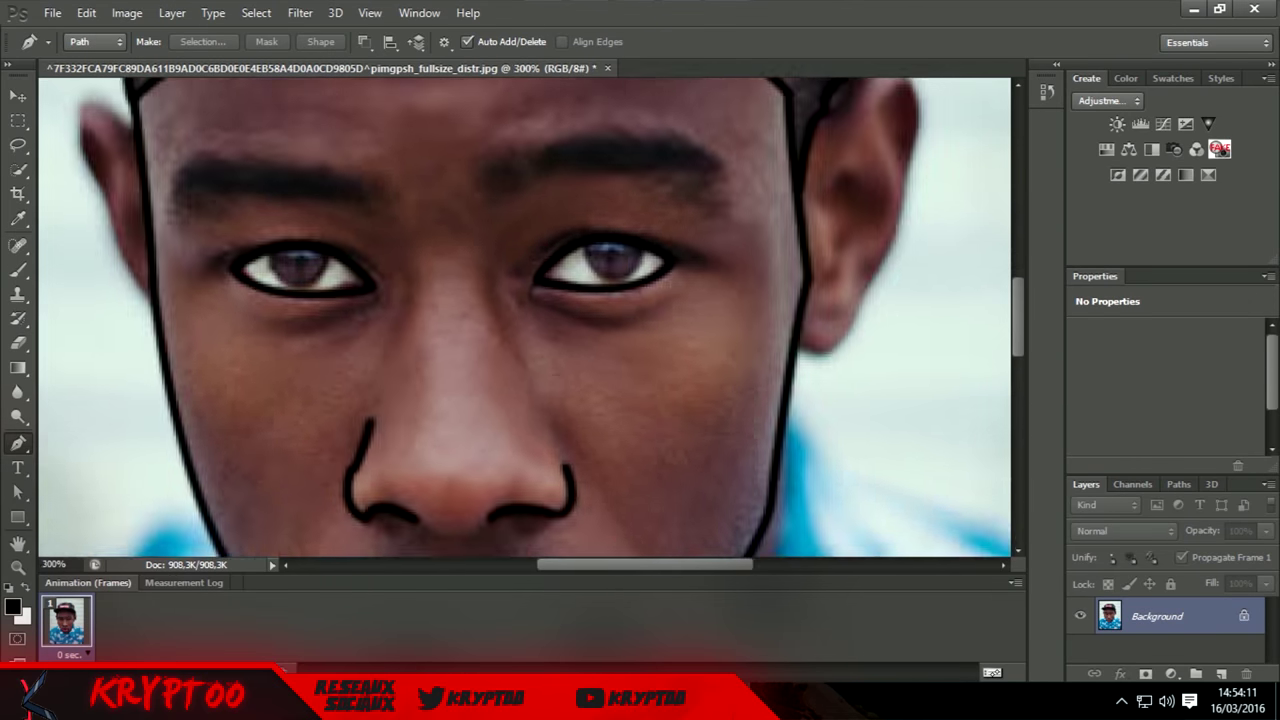
pyautogui.click(259, 232)
pyautogui.moveTo(233, 283); pyautogui.dragTo(249, 296)
pyautogui.rightClick(190, 252)
pyautogui.click(256, 376)
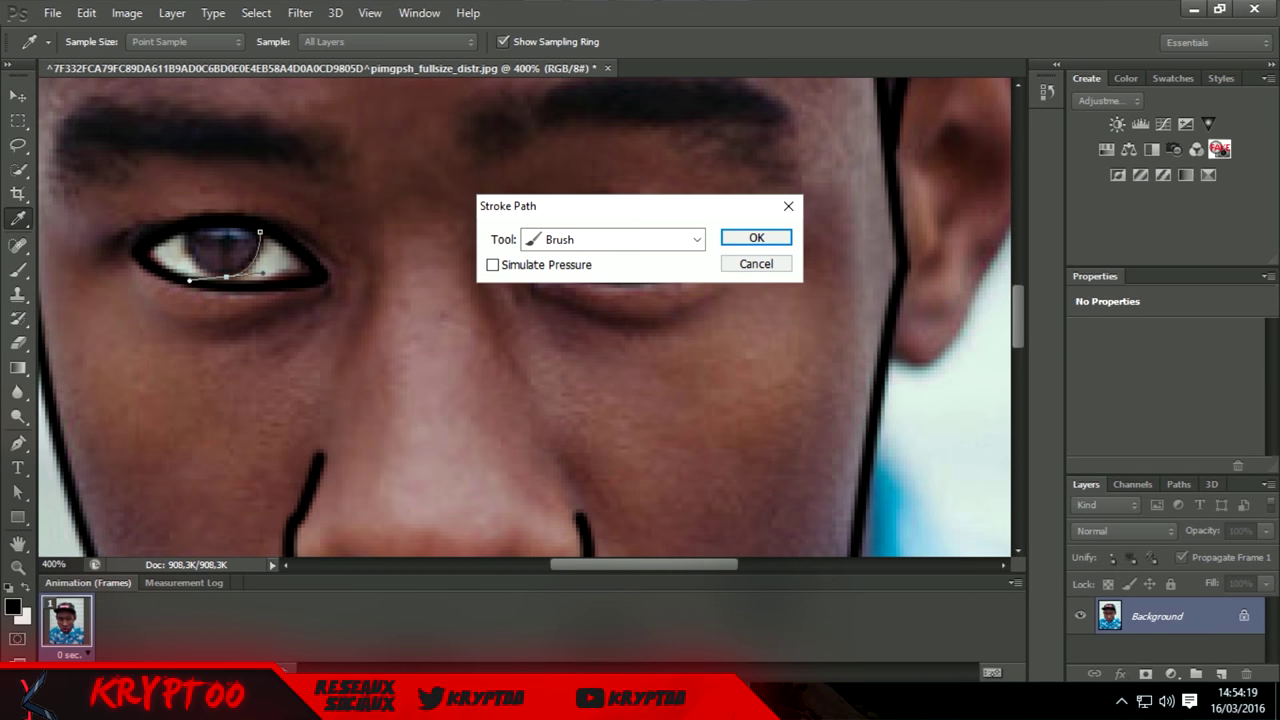
pyautogui.click(757, 263)
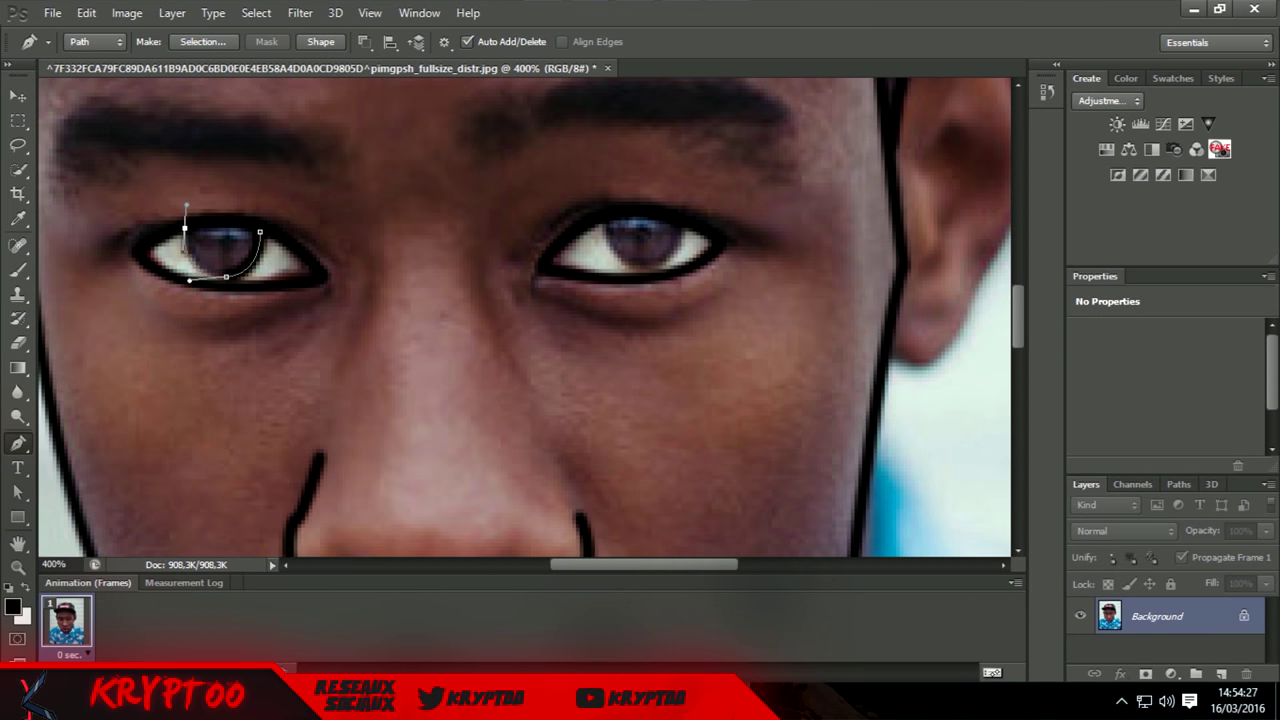
pyautogui.rightClick(190, 252)
pyautogui.click(256, 370)
pyautogui.click(757, 263)
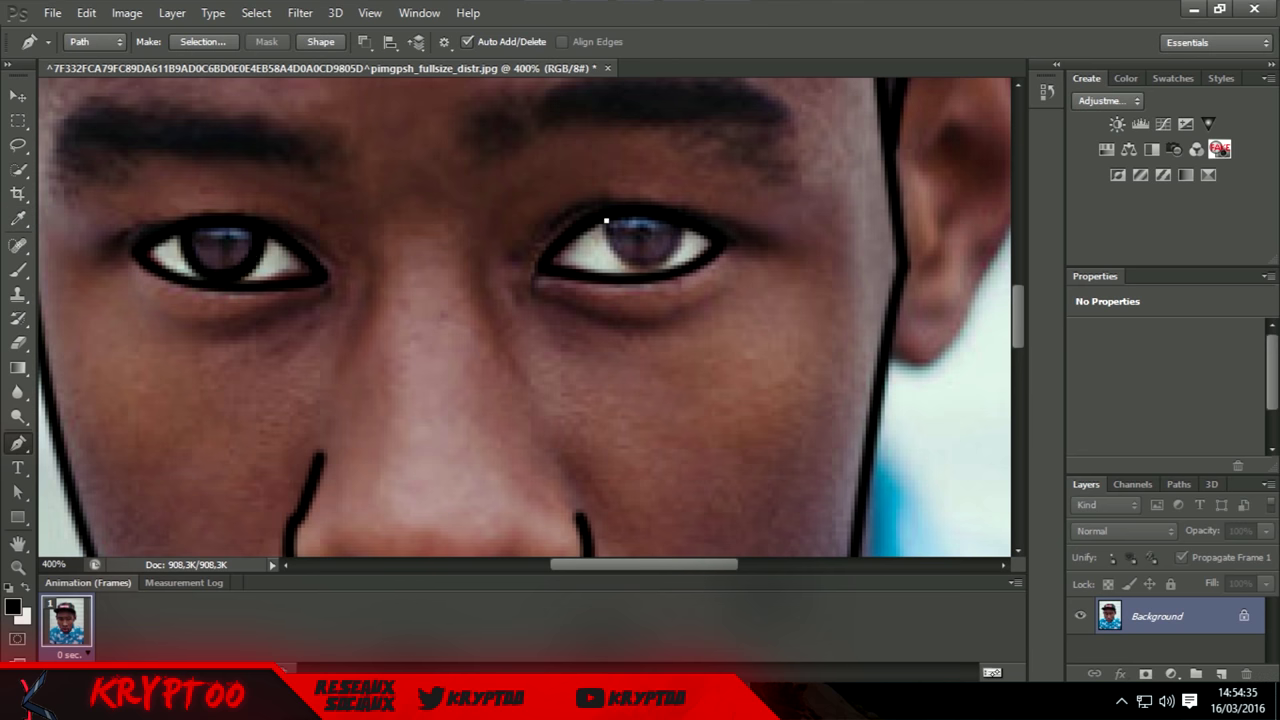
# Delete the unfinished right iris path and stroke the right eye path black.
pyautogui.moveTo(688, 270); pyautogui.dragTo(695, 280)
pyautogui.rightClick(698, 254)
pyautogui.press('Escape')
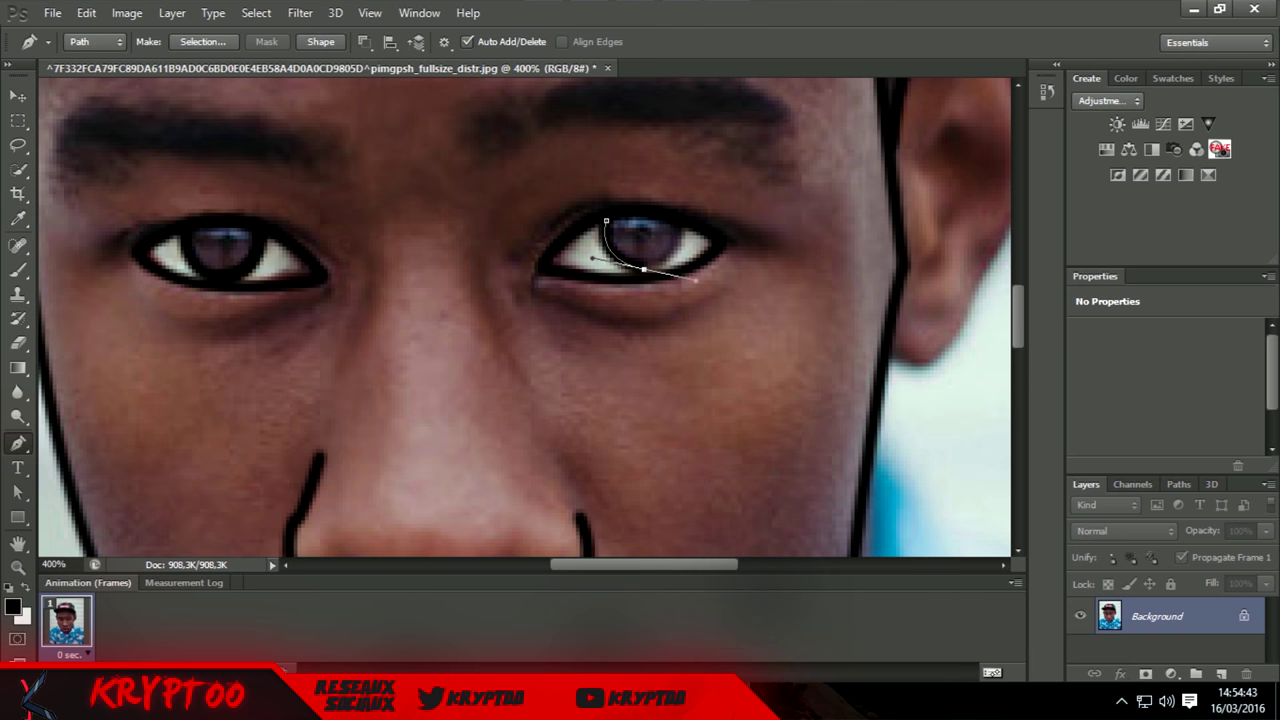
pyautogui.press('Delete')
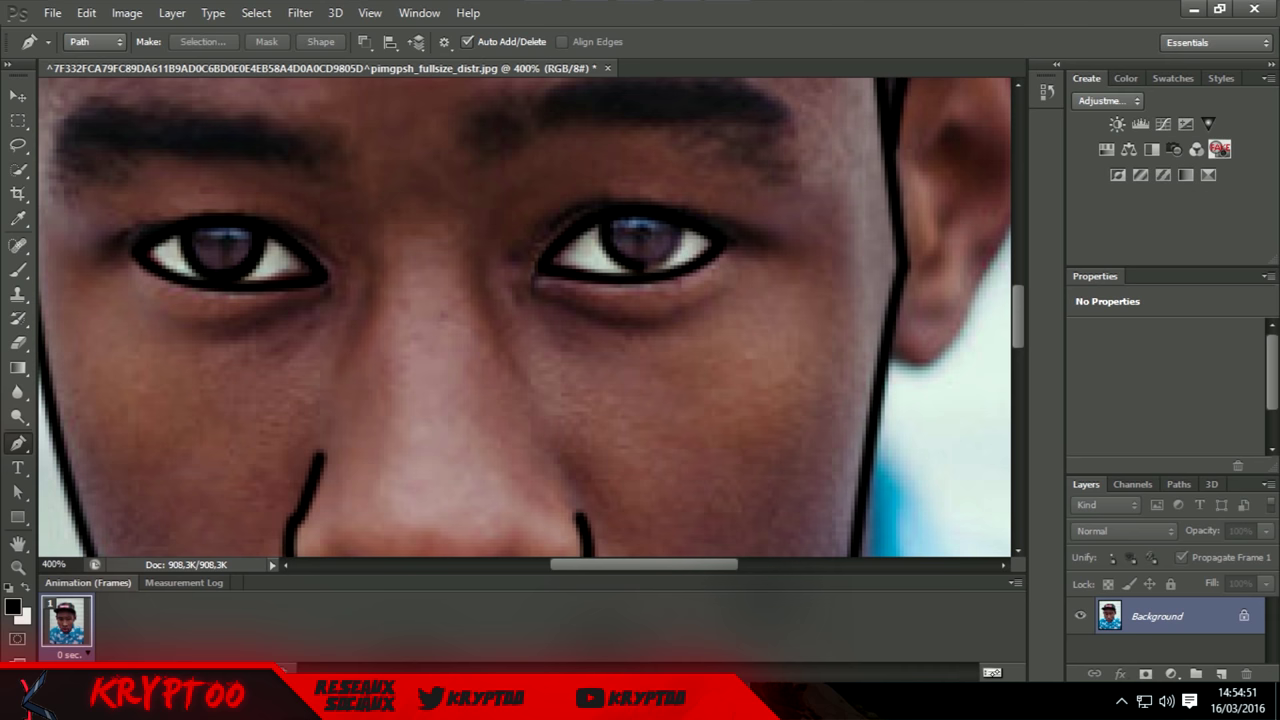
pyautogui.rightClick(728, 254)
pyautogui.click(828, 377)
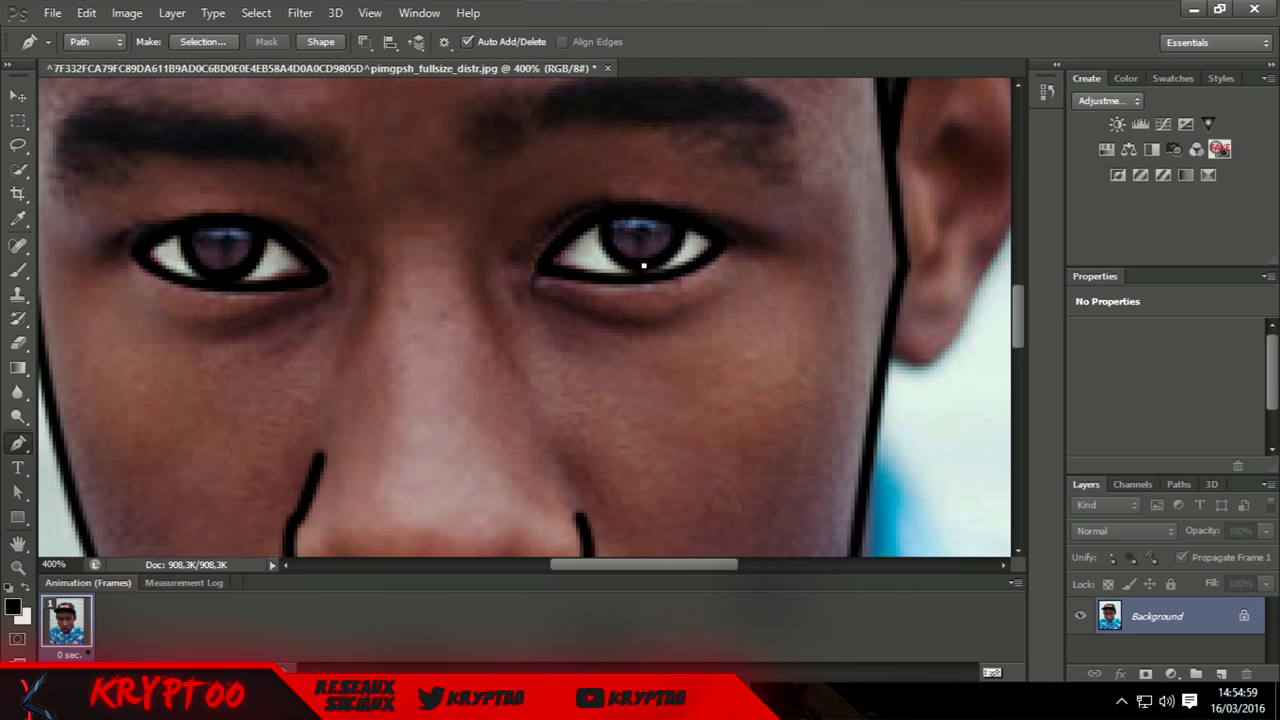
# Zoom out to check the whole portrait's outlines, then zoom back in on the face.
pyautogui.hotkey('ctrl', '-')
pyautogui.hotkey('ctrl', '-')
pyautogui.hotkey('ctrl', '0')
pyautogui.hotkey('ctrl', '+')
pyautogui.hotkey('ctrl', '+')
pyautogui.hotkey('ctrl', '+')
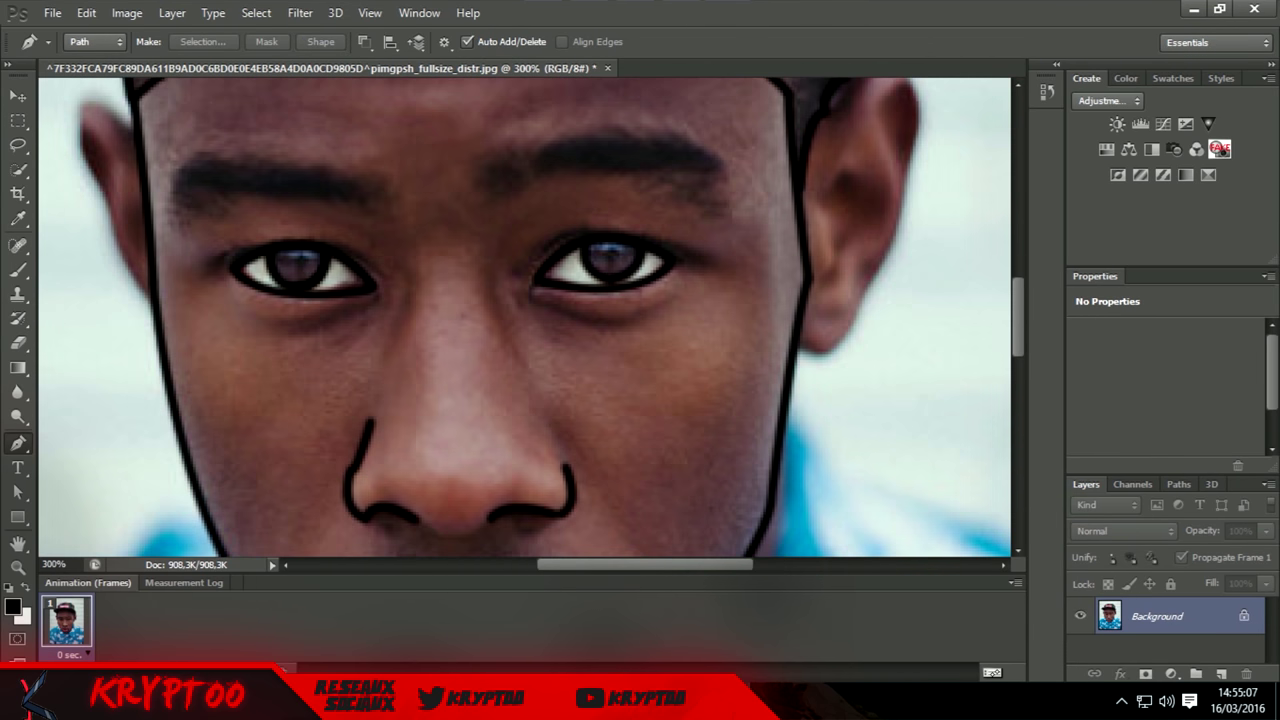
pyautogui.hscroll(5, 580, 338)
# Trace the bottom of the right ear and stroke it black.
pyautogui.click(580, 338)
pyautogui.scroll(3, 510, 317)
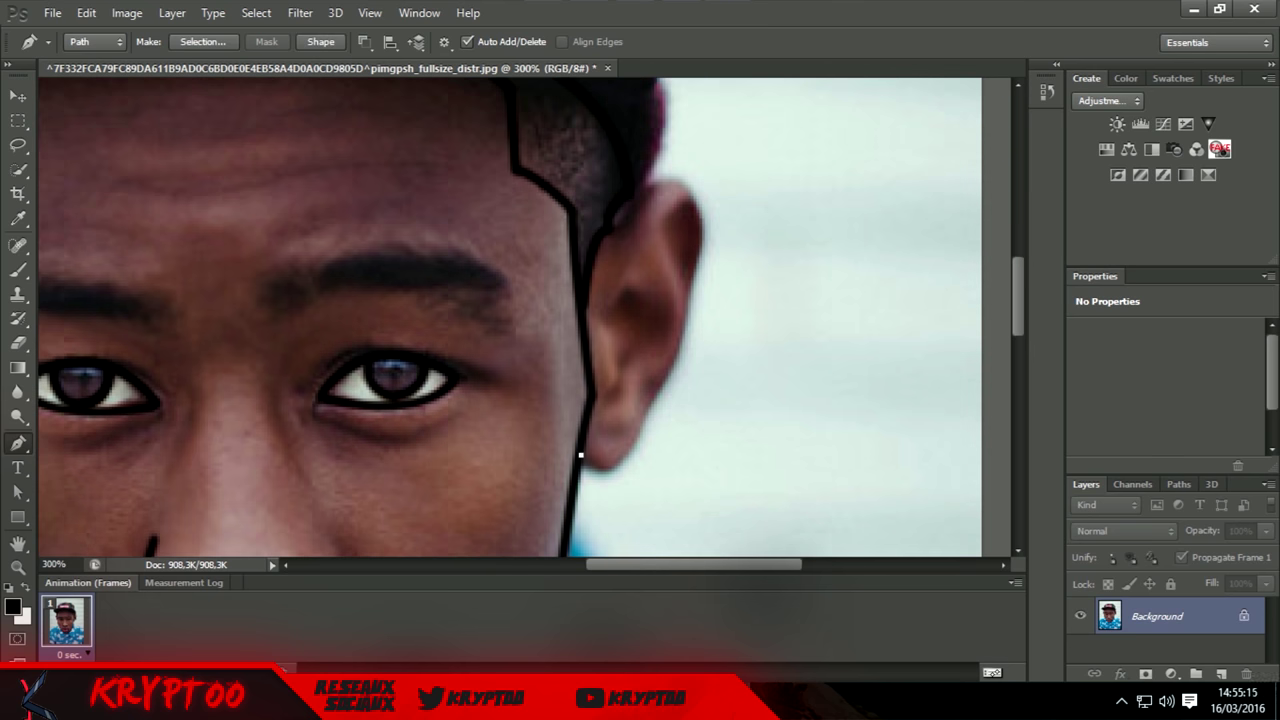
pyautogui.moveTo(650, 397); pyautogui.dragTo(705, 188)
pyautogui.rightClick(710, 374)
pyautogui.click(810, 497)
pyautogui.click(751, 237)
# Continue the ear outline over its top and stroke it black.
pyautogui.rightClick(750, 252)
pyautogui.click(850, 375)
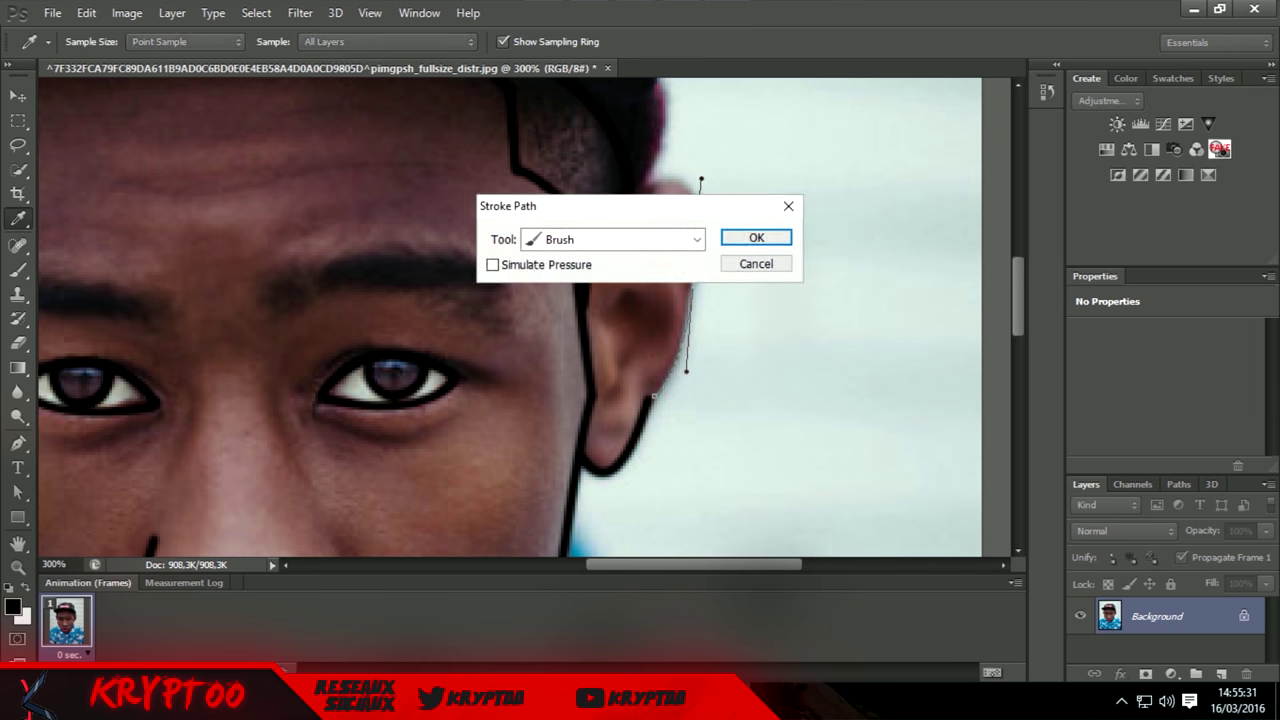
pyautogui.click(751, 237)
pyautogui.moveTo(625, 195); pyautogui.dragTo(737, 143)
pyautogui.rightClick(575, 242)
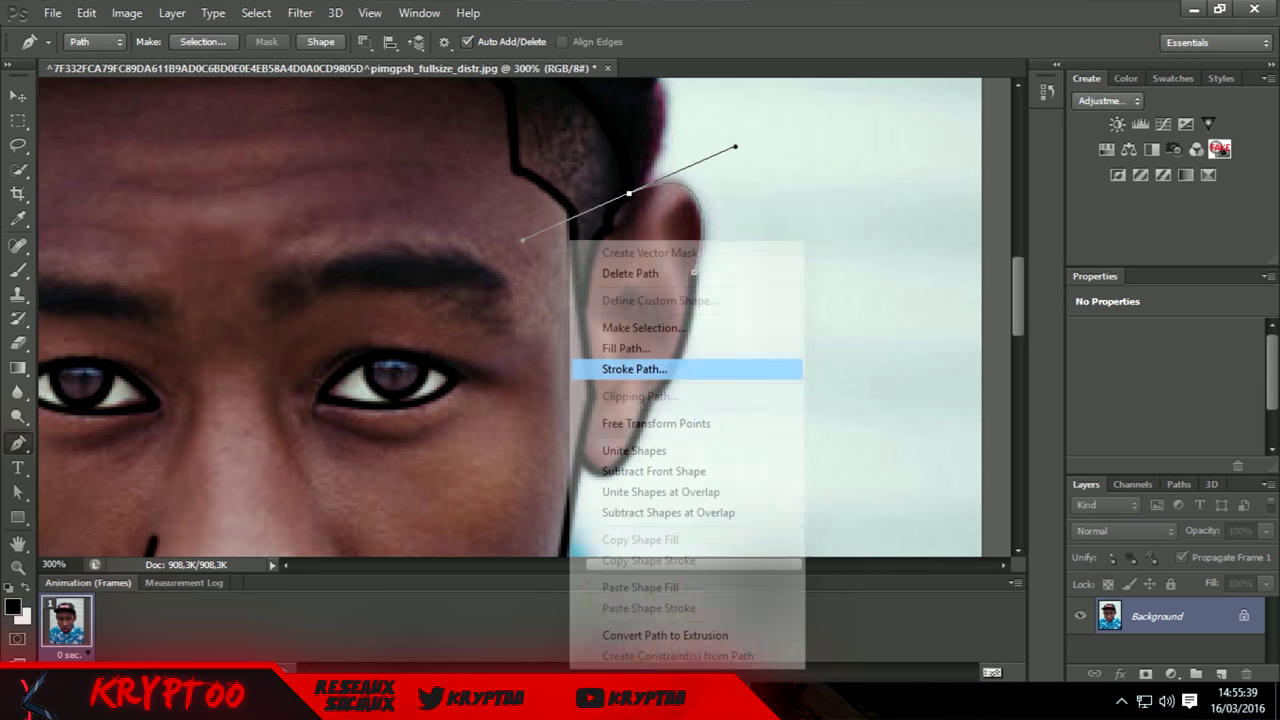
pyautogui.click(657, 366)
pyautogui.click(751, 237)
# Trace the inner ear curve and stroke it with a black brush.
pyautogui.click(622, 323)
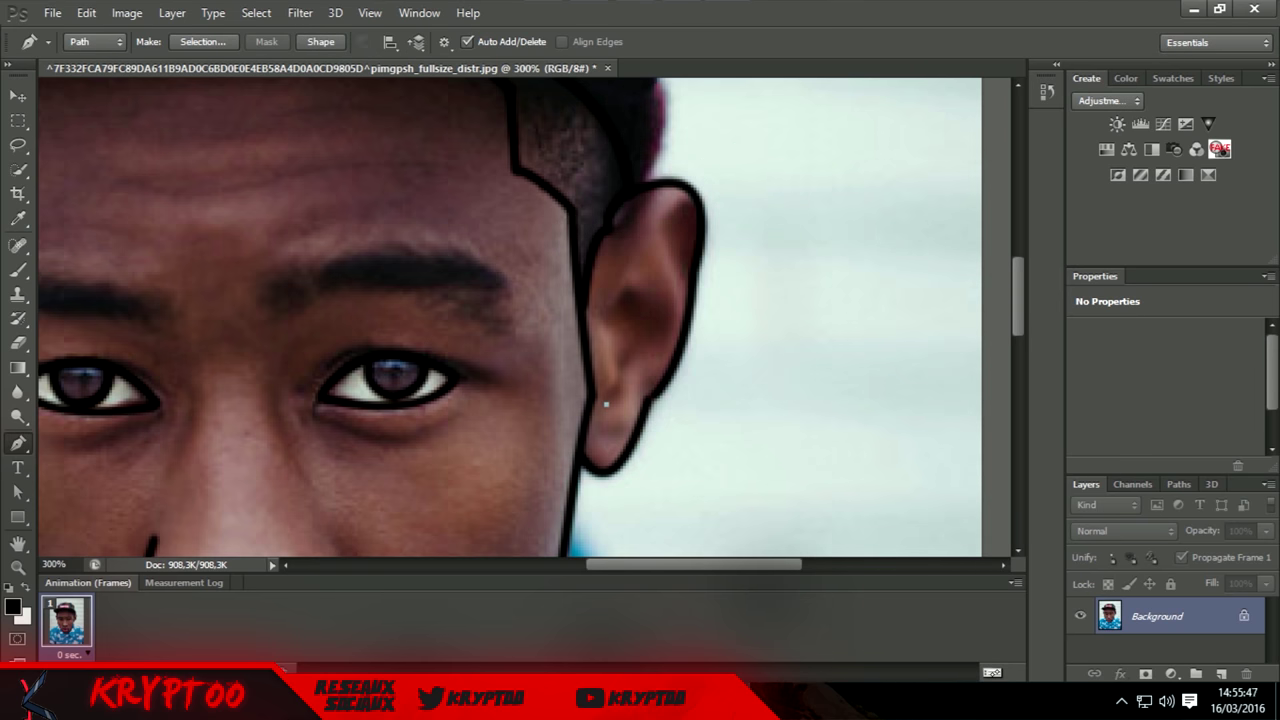
pyautogui.click(626, 370)
pyautogui.moveTo(606, 404); pyautogui.dragTo(630, 406)
pyautogui.rightClick(652, 251)
pyautogui.press('Escape')
pyautogui.rightClick(752, 252)
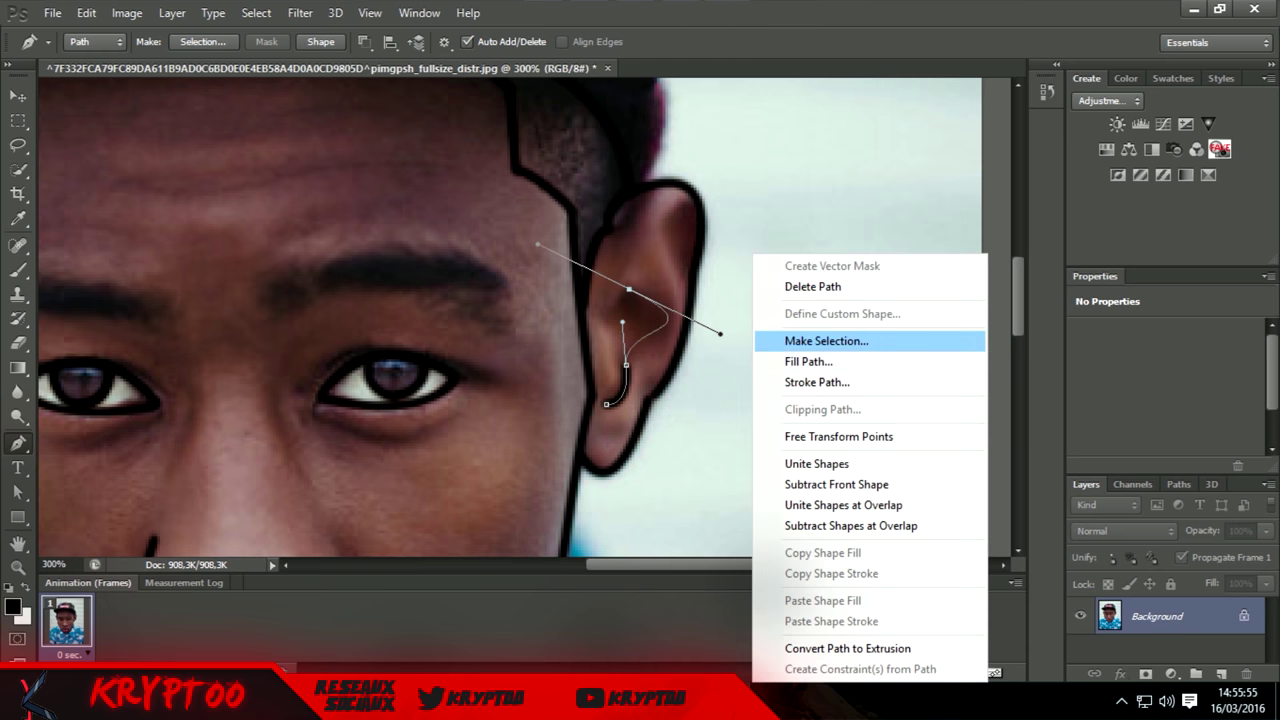
pyautogui.click(850, 375)
pyautogui.click(751, 237)
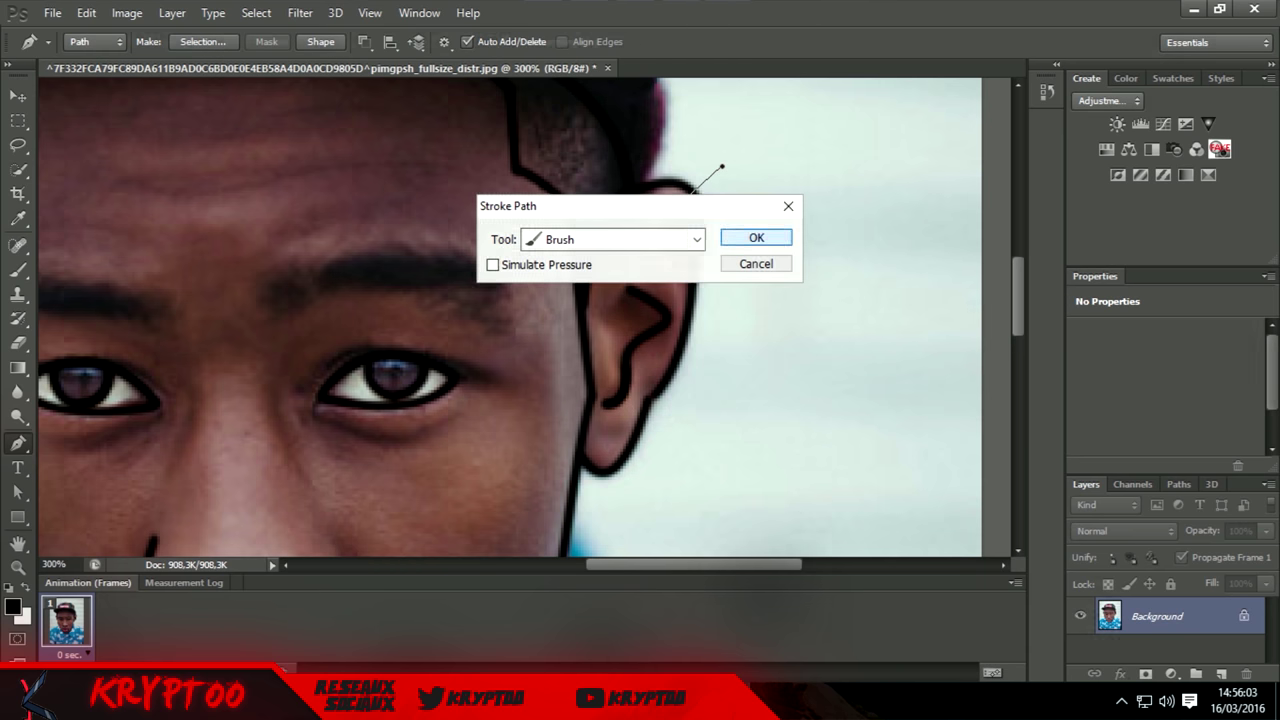
pyautogui.click(751, 237)
# Outline the other ear down to its lower edge in black.
pyautogui.hscroll(-10, 630, 315)
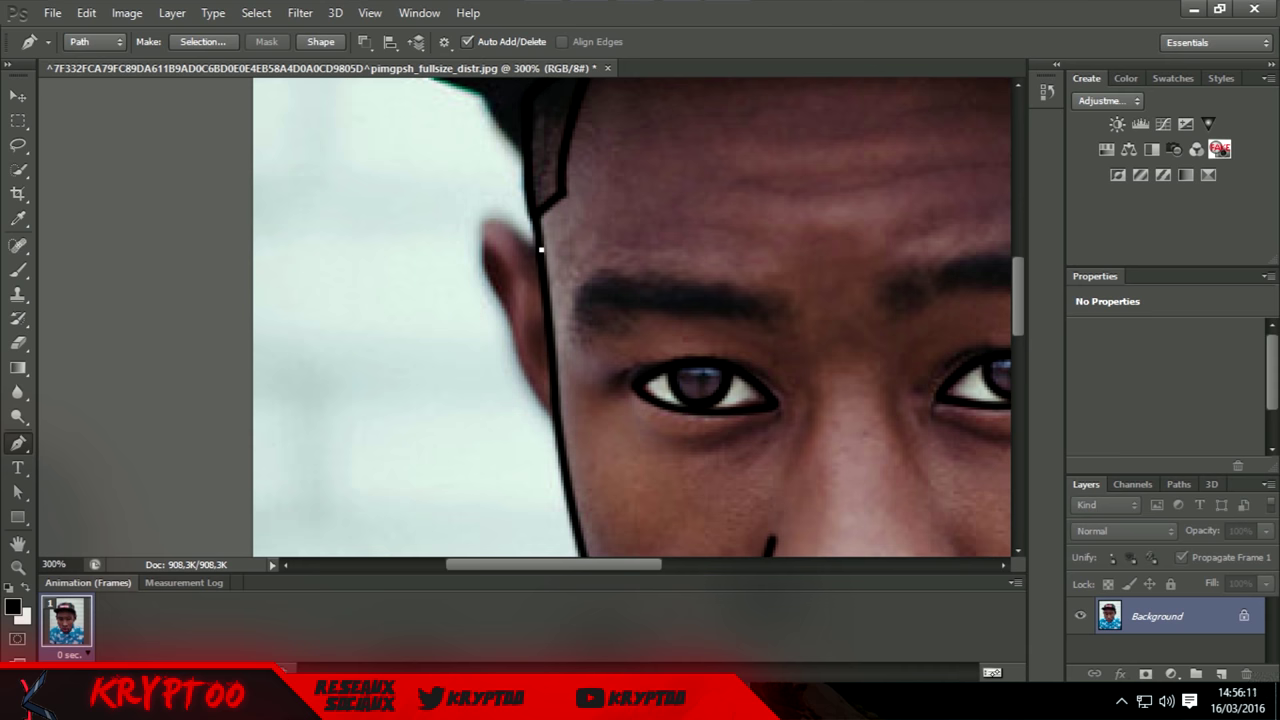
pyautogui.click(458, 168)
pyautogui.click(506, 369)
pyautogui.rightClick(508, 252)
pyautogui.click(606, 375)
pyautogui.press('Return')
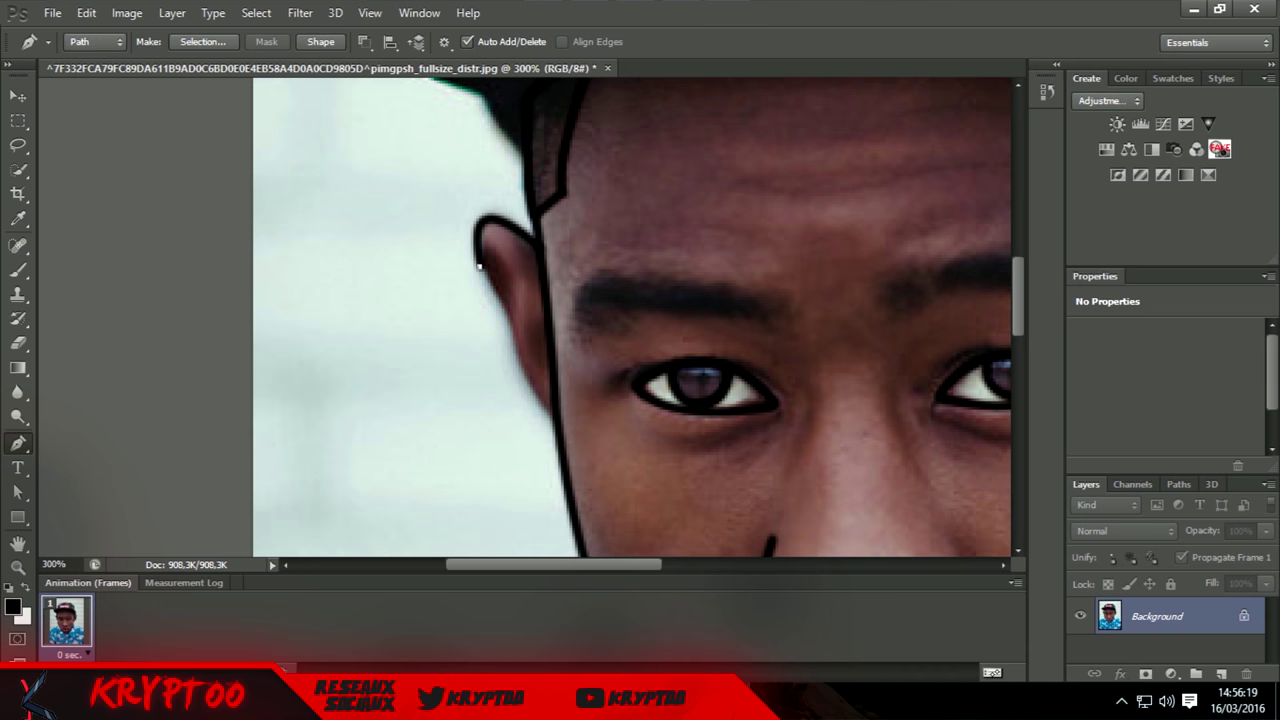
pyautogui.press('Return')
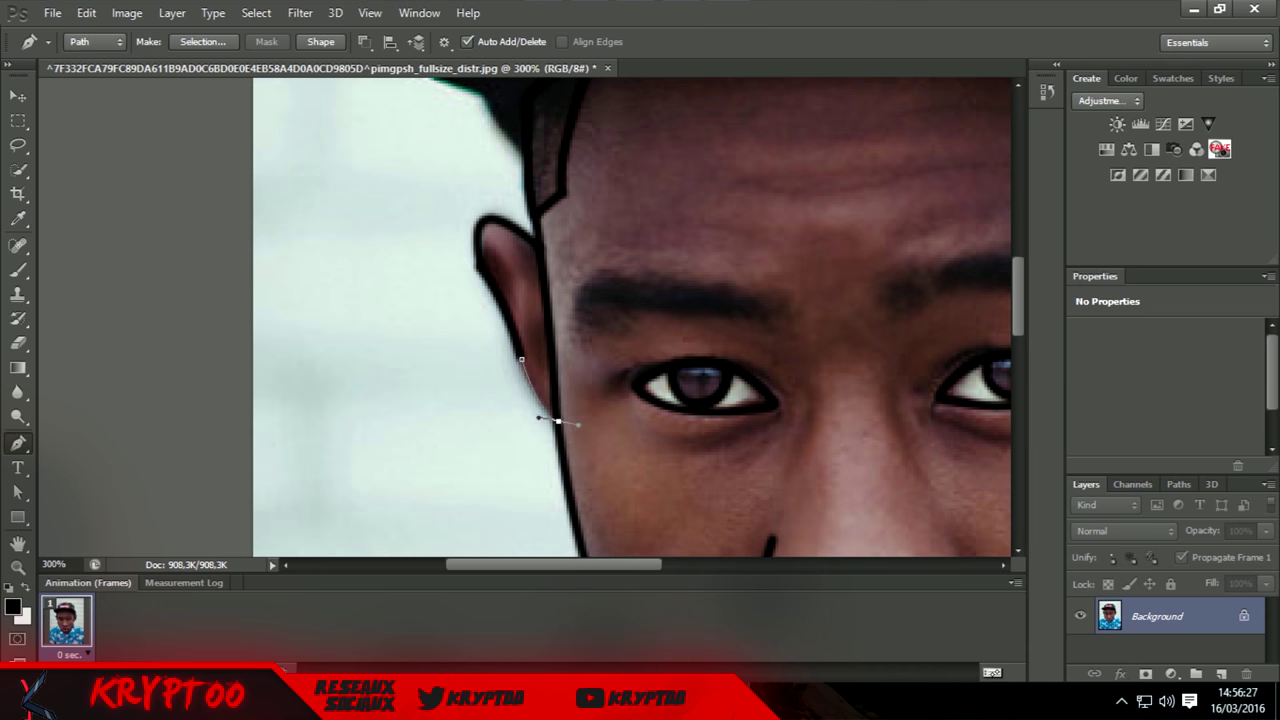
pyautogui.moveTo(558, 421); pyautogui.dragTo(578, 427)
pyautogui.press('Return')
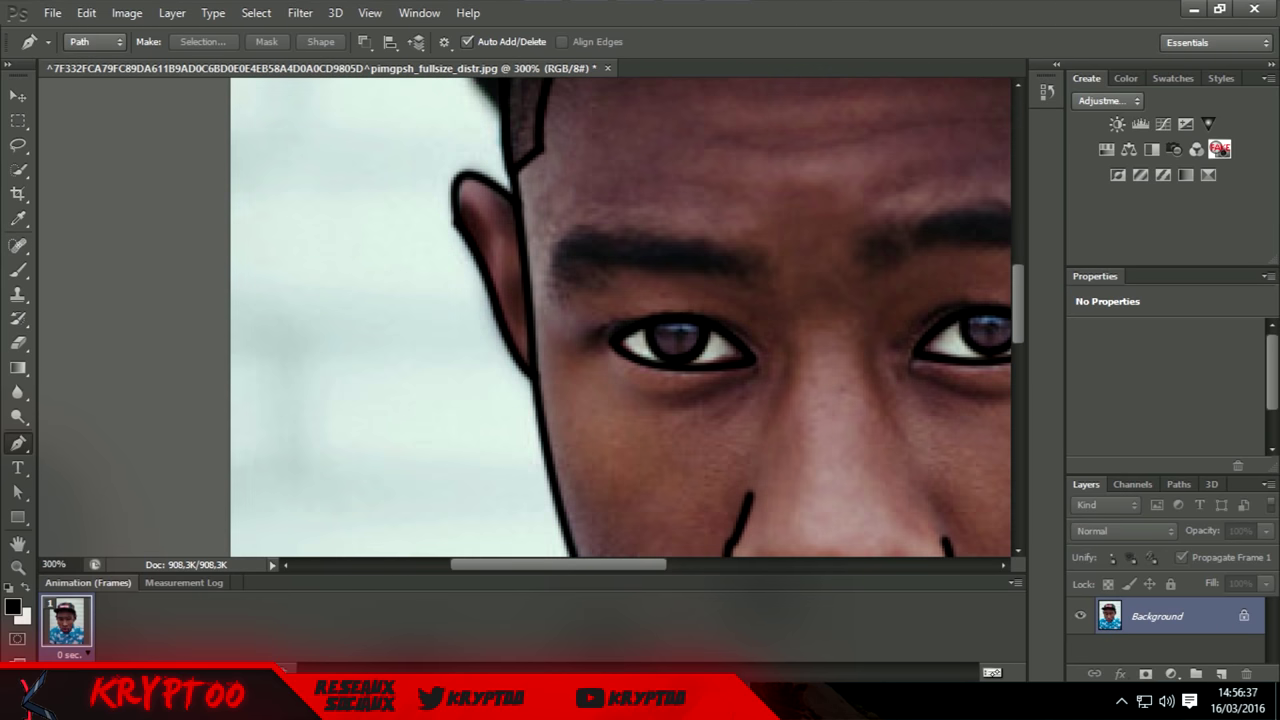
pyautogui.click(767, 272)
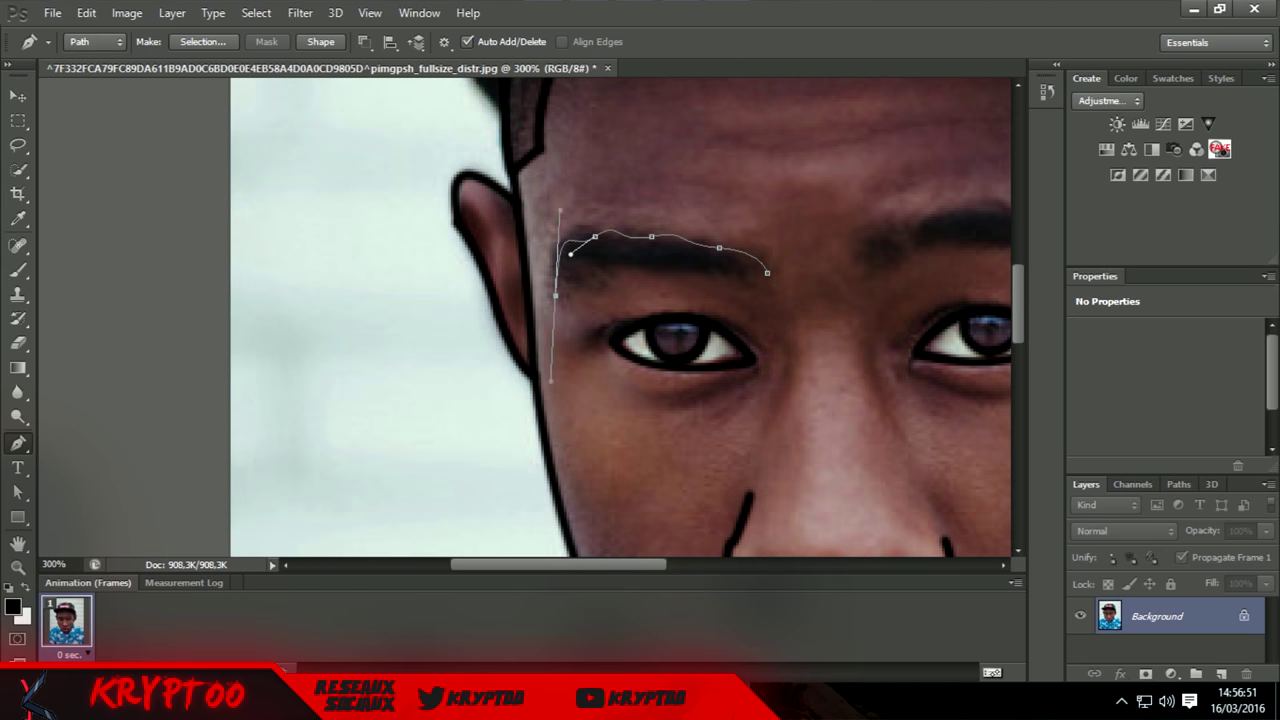
# Stroke black outlines along the left eyebrow's top edge and outer end.
pyautogui.moveTo(551, 380); pyautogui.dragTo(540, 428)
pyautogui.rightClick(640, 224)
pyautogui.click(700, 380)
pyautogui.press('Return')
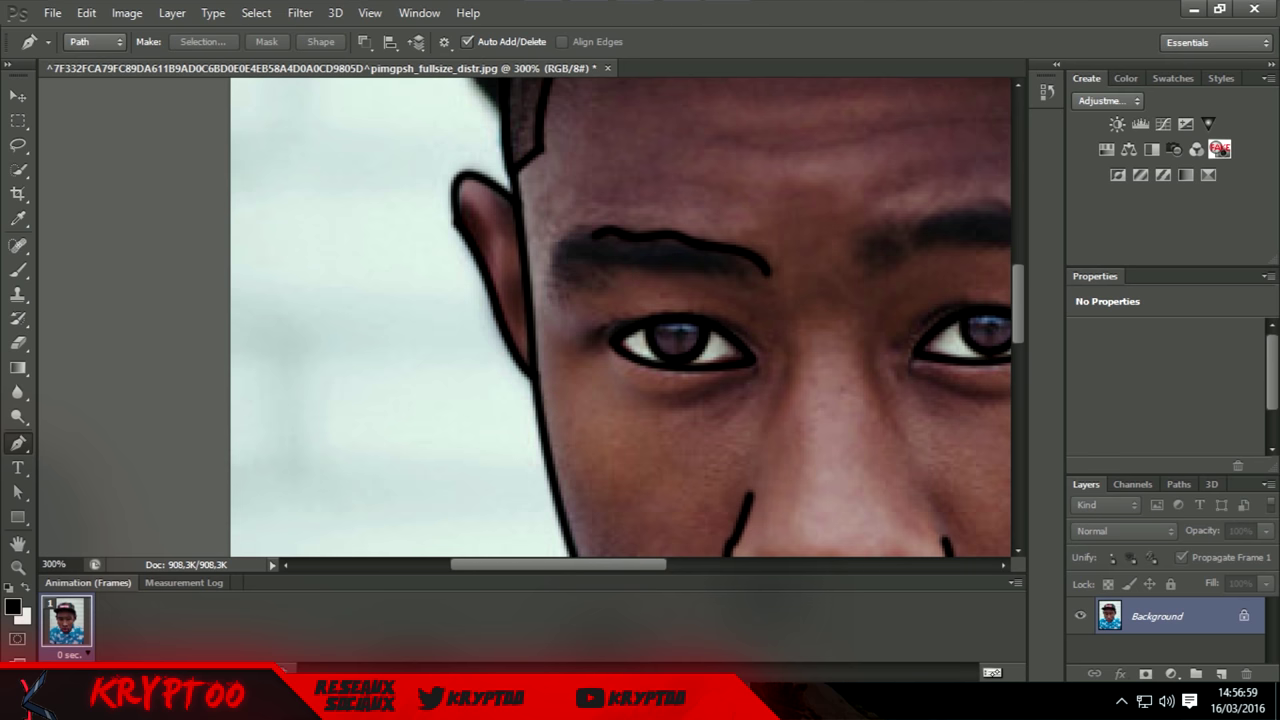
pyautogui.moveTo(553, 250); pyautogui.dragTo(591, 218)
pyautogui.rightClick(525, 252)
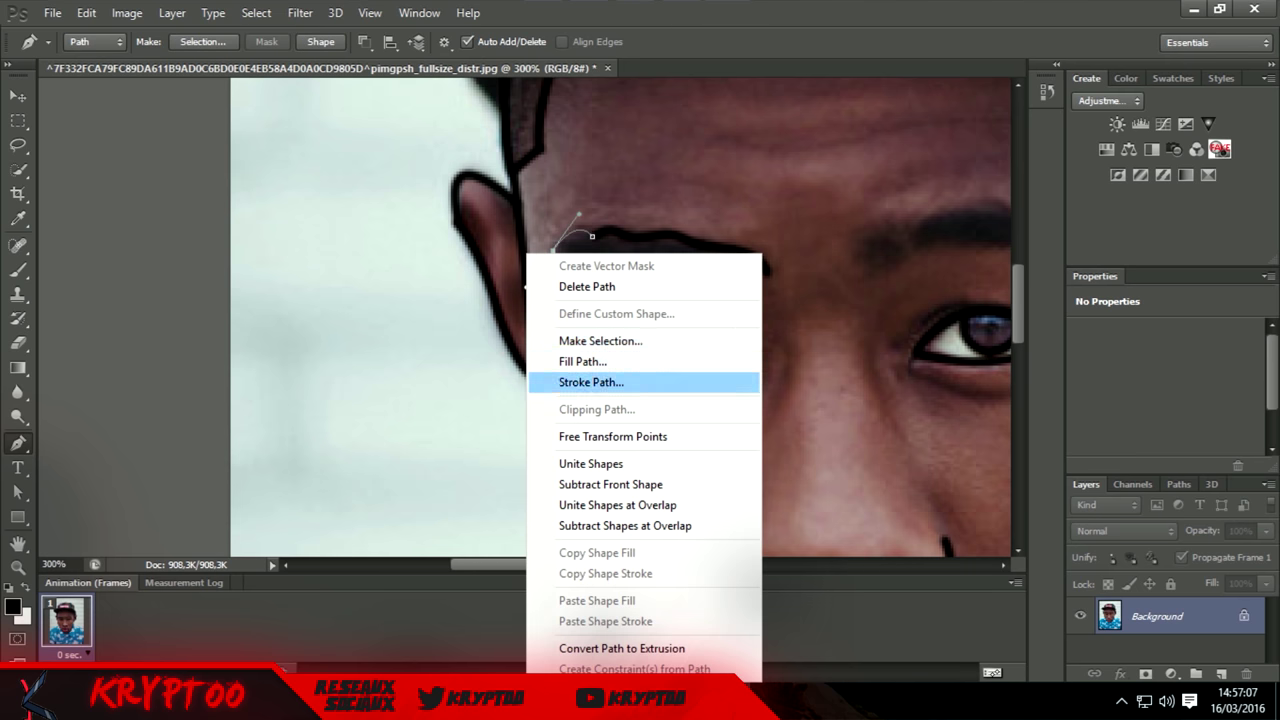
pyautogui.click(600, 380)
pyautogui.press('Return')
# Stroke a black line along the left eyebrow's underside to close its outline.
pyautogui.click(682, 244)
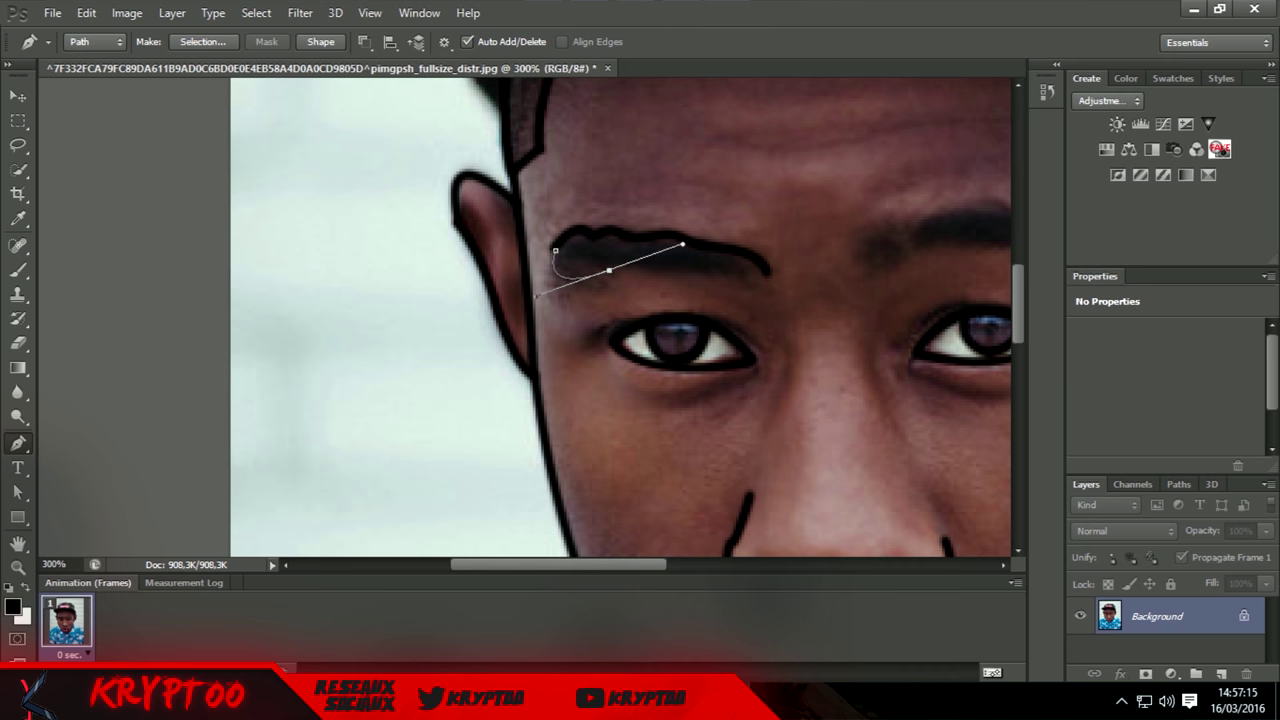
pyautogui.moveTo(770, 272); pyautogui.dragTo(852, 230)
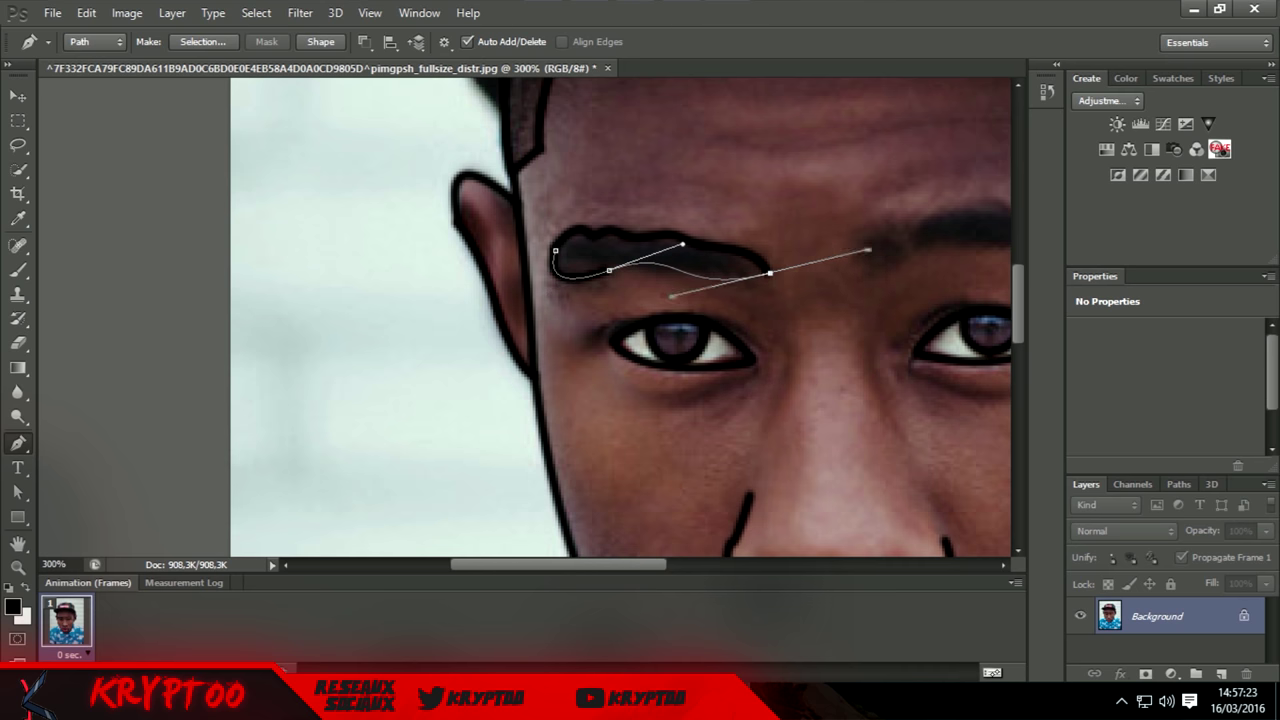
pyautogui.rightClick(851, 251)
pyautogui.click(880, 380)
pyautogui.press('Return')
# Stroke the right eyebrow's top edge in black and delete the used path.
pyautogui.hscroll(5, 620, 320)
pyautogui.click(570, 233)
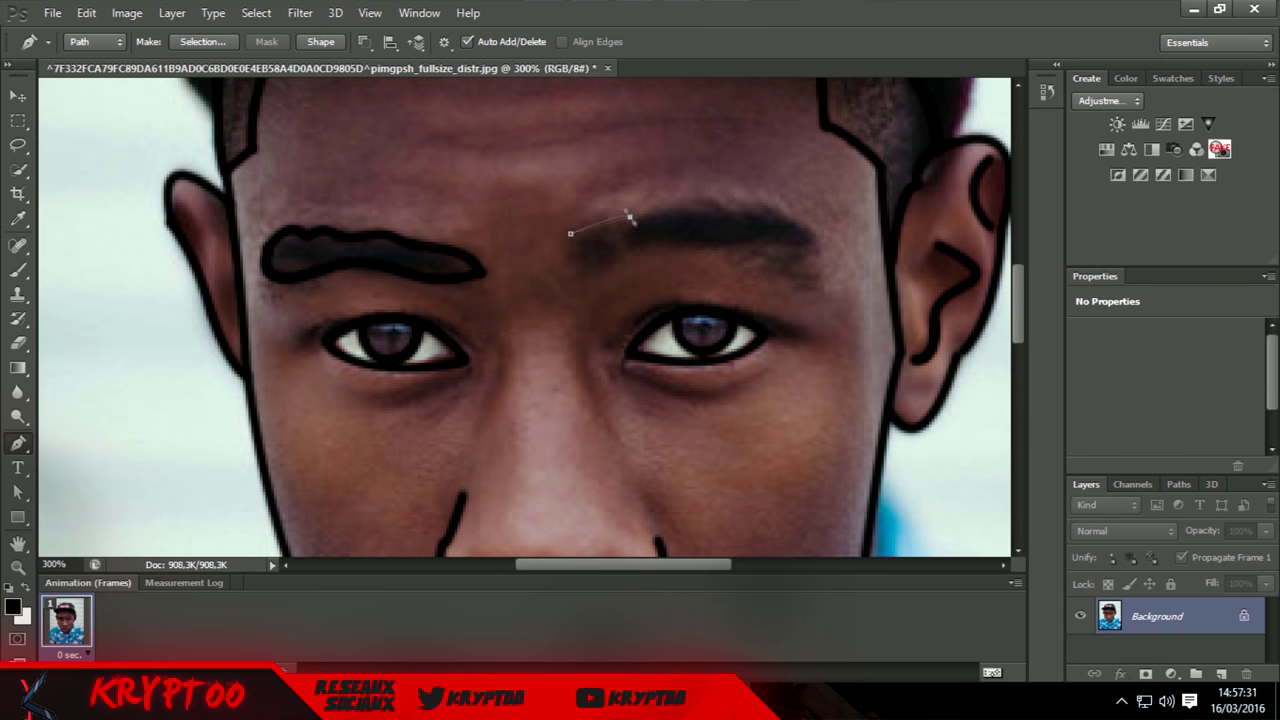
pyautogui.moveTo(629, 217); pyautogui.dragTo(667, 219)
pyautogui.rightClick(632, 210)
pyautogui.press('Escape')
pyautogui.moveTo(853, 251); pyautogui.dragTo(789, 250)
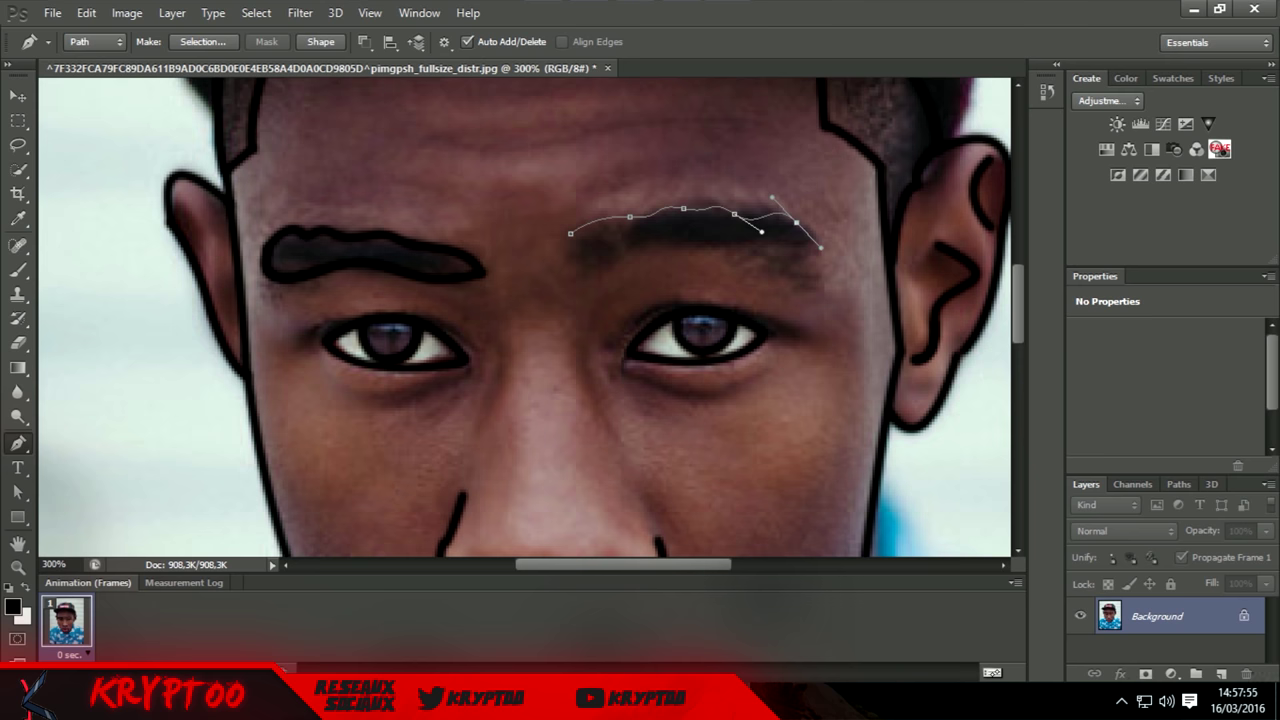
pyautogui.rightClick(700, 250)
pyautogui.click(745, 380)
pyautogui.press('Return')
pyautogui.press('Delete')
# Stroke the right eyebrow's underside in black, delete the path and zoom out.
pyautogui.click(567, 237)
pyautogui.moveTo(624, 253); pyautogui.dragTo(682, 242)
pyautogui.rightClick(678, 244)
pyautogui.press('Escape')
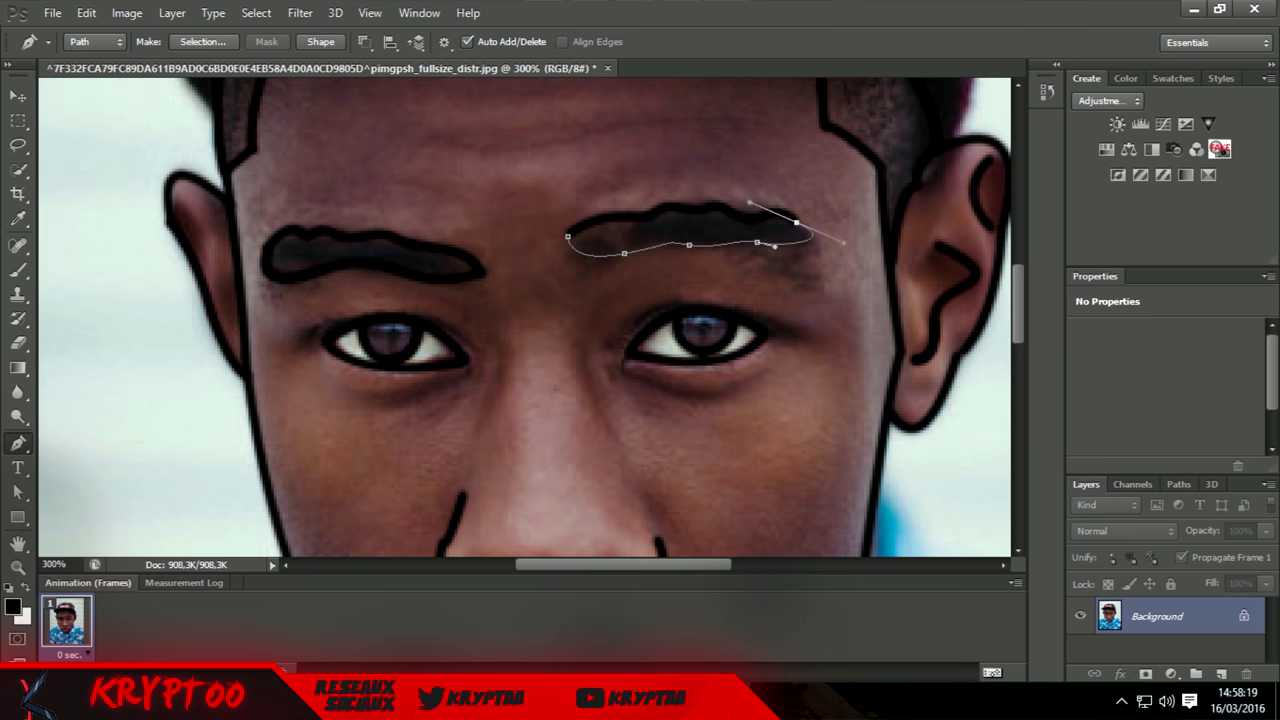
pyautogui.rightClick(764, 232)
pyautogui.click(809, 362)
pyautogui.press('Return')
pyautogui.press('Delete')
pyautogui.hotkey('ctrl', '-')
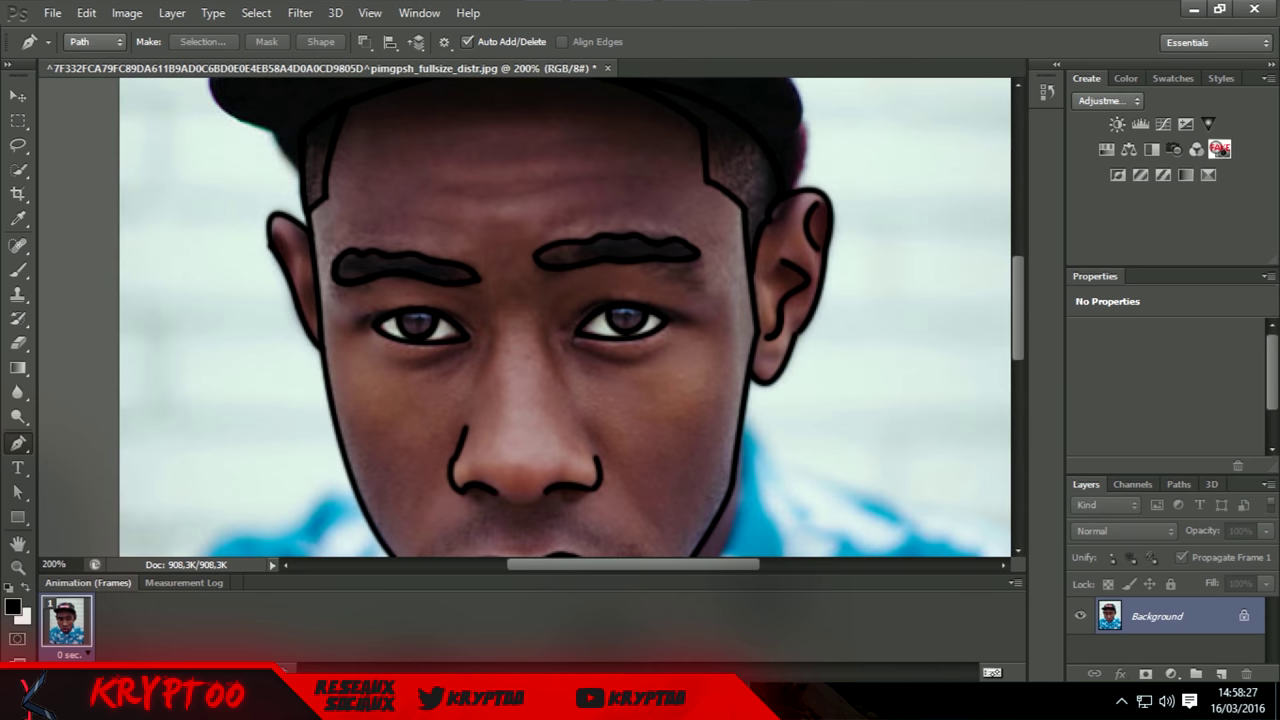
# Stroke a black outline under the brim and around its left tip.
pyautogui.scroll(5, 545, 320)
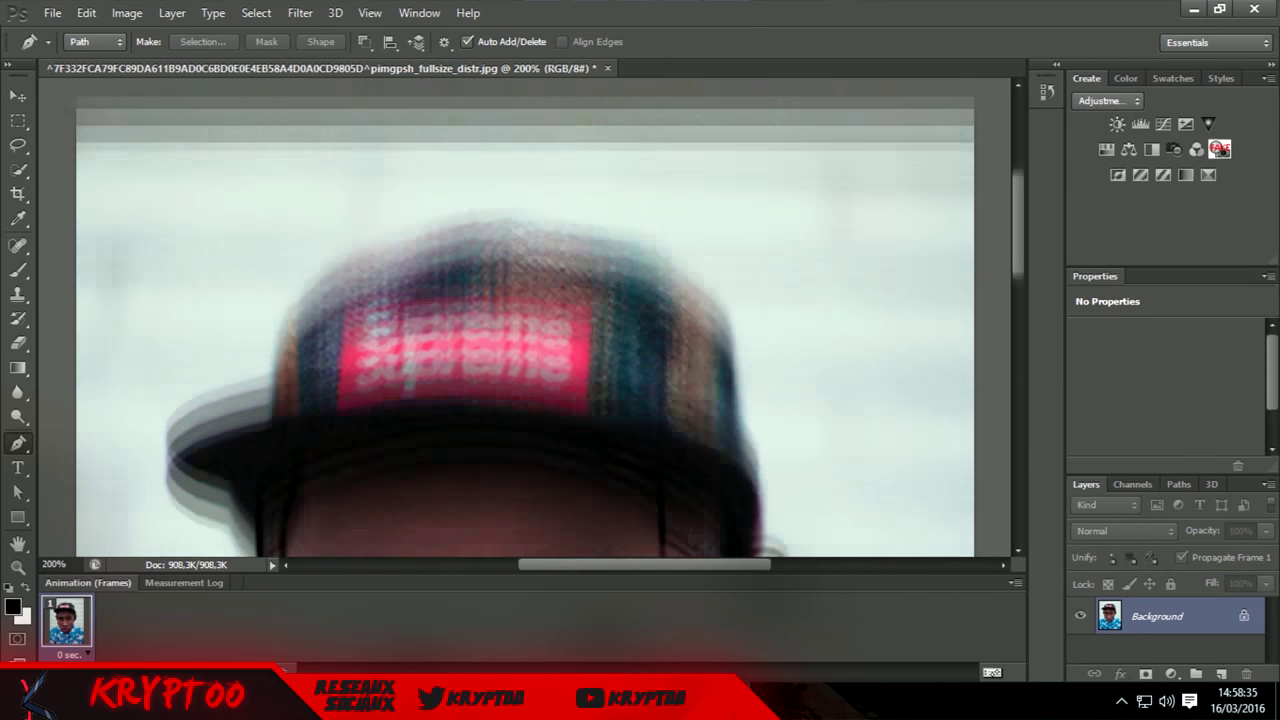
pyautogui.scroll(2, 545, 318)
pyautogui.hotkey('ctrl', '+')
pyautogui.hotkey('ctrl', '+')
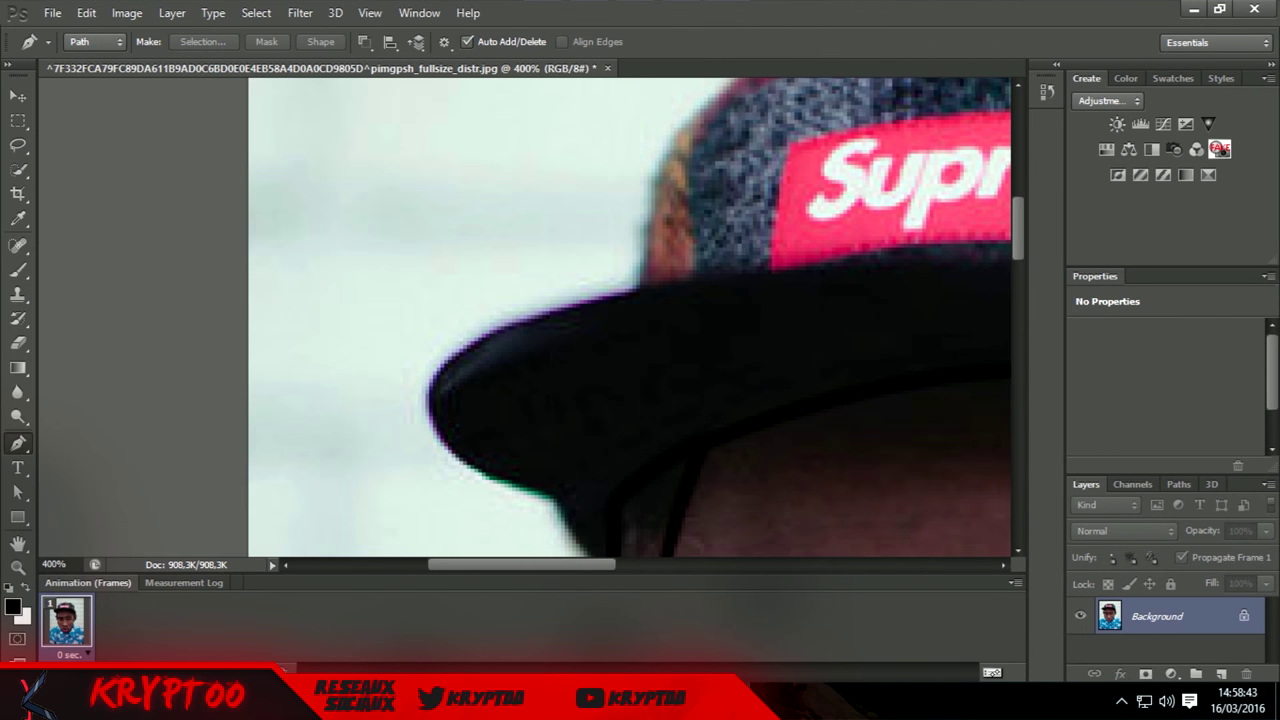
pyautogui.scroll(-3, 630, 317)
pyautogui.click(609, 353)
pyautogui.moveTo(553, 263); pyautogui.dragTo(557, 243)
pyautogui.rightClick(594, 252)
pyautogui.press('Escape')
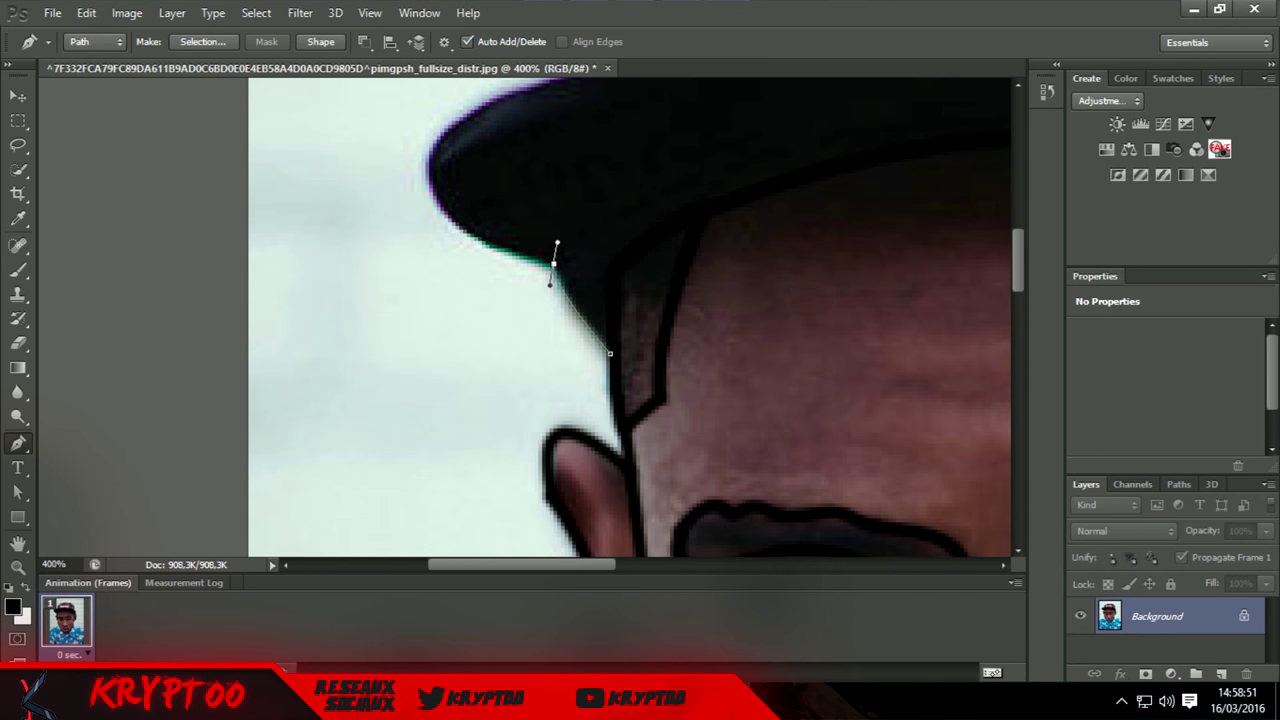
pyautogui.scroll(3, 630, 317)
pyautogui.moveTo(433, 263); pyautogui.dragTo(433, 380)
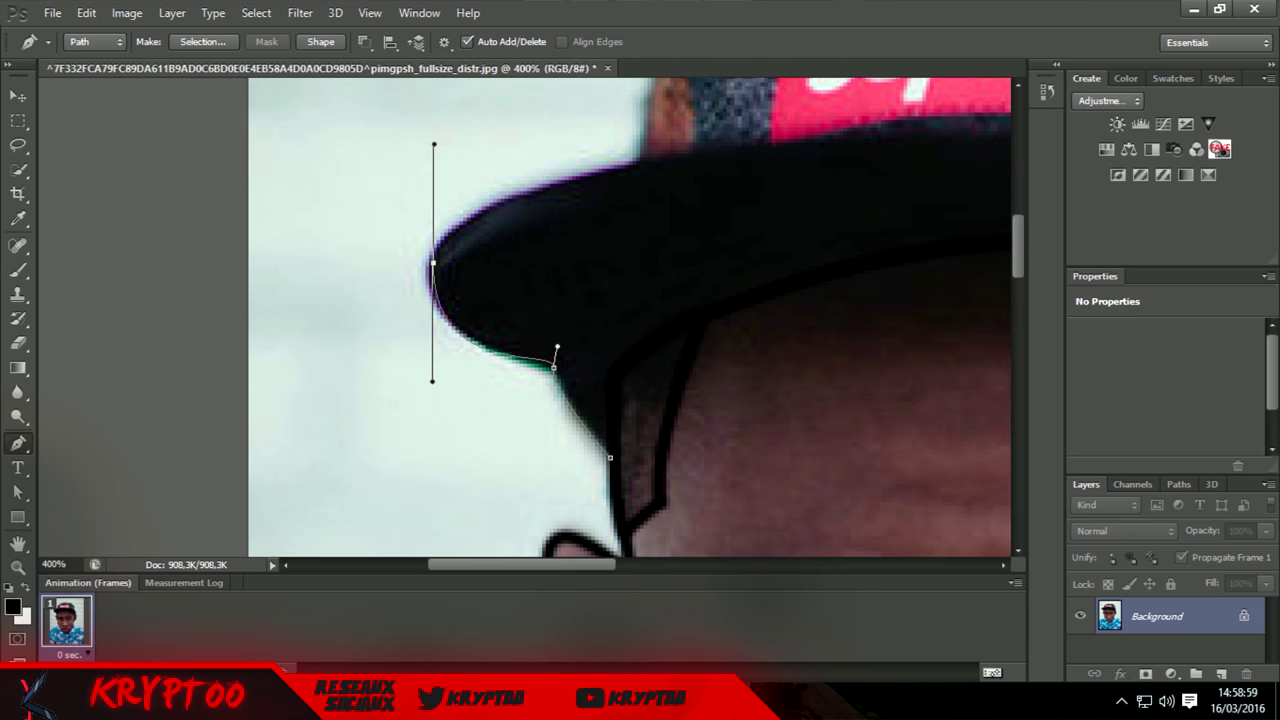
pyautogui.rightClick(510, 252)
pyautogui.click(560, 460)
pyautogui.press('Return')
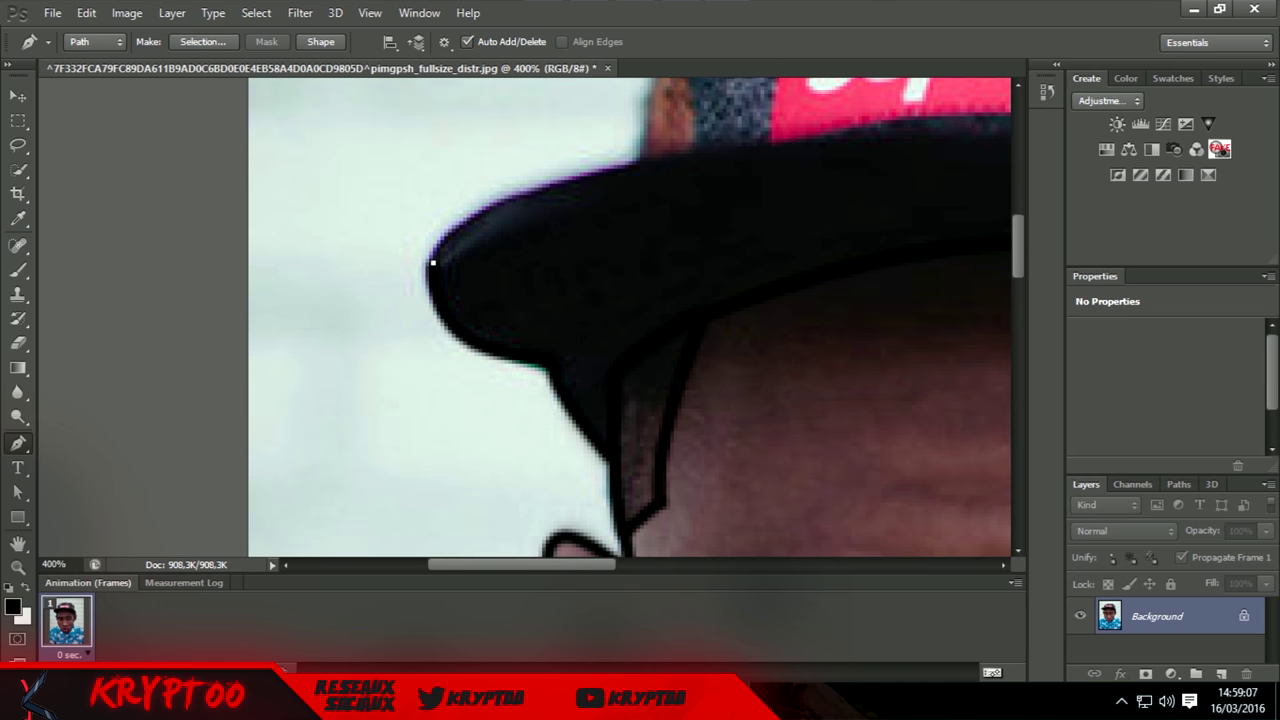
# Stroke the brim's top edge and right end in black.
pyautogui.hscroll(3, 525, 317)
pyautogui.moveTo(535, 147); pyautogui.dragTo(912, 134)
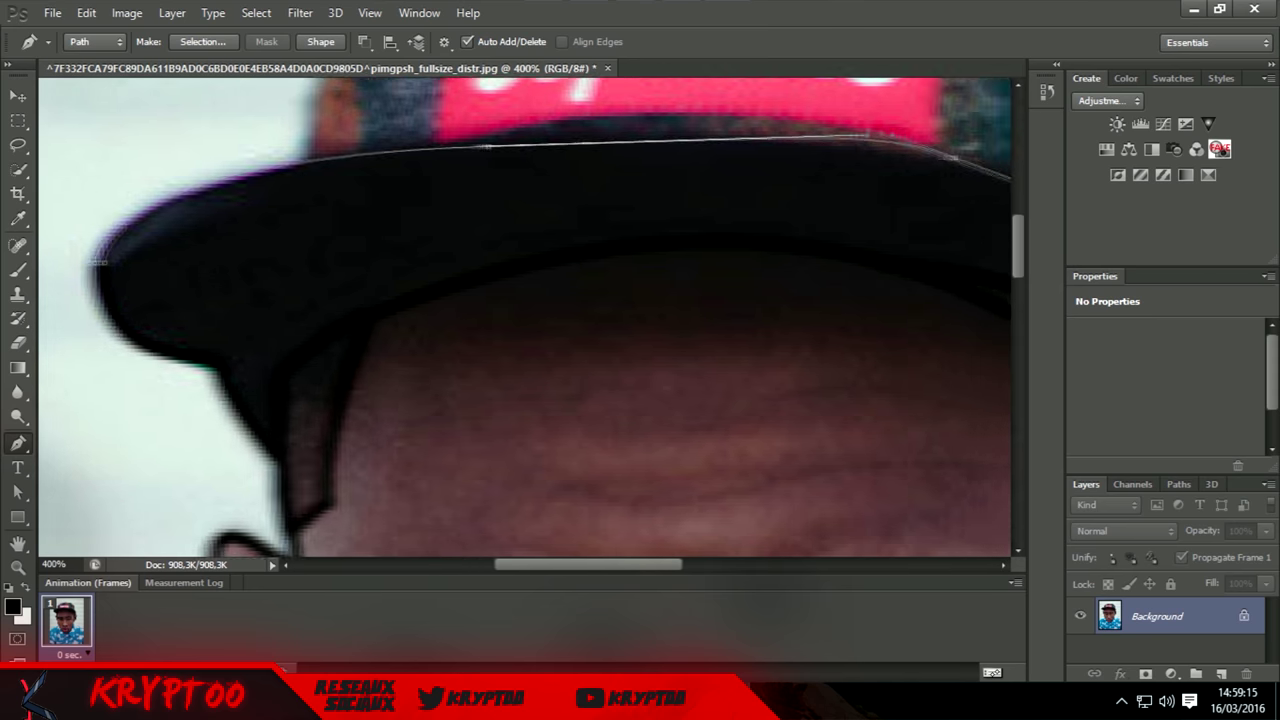
pyautogui.hscroll(5, 525, 317)
pyautogui.rightClick(164, 154)
pyautogui.click(214, 362)
pyautogui.press('Return')
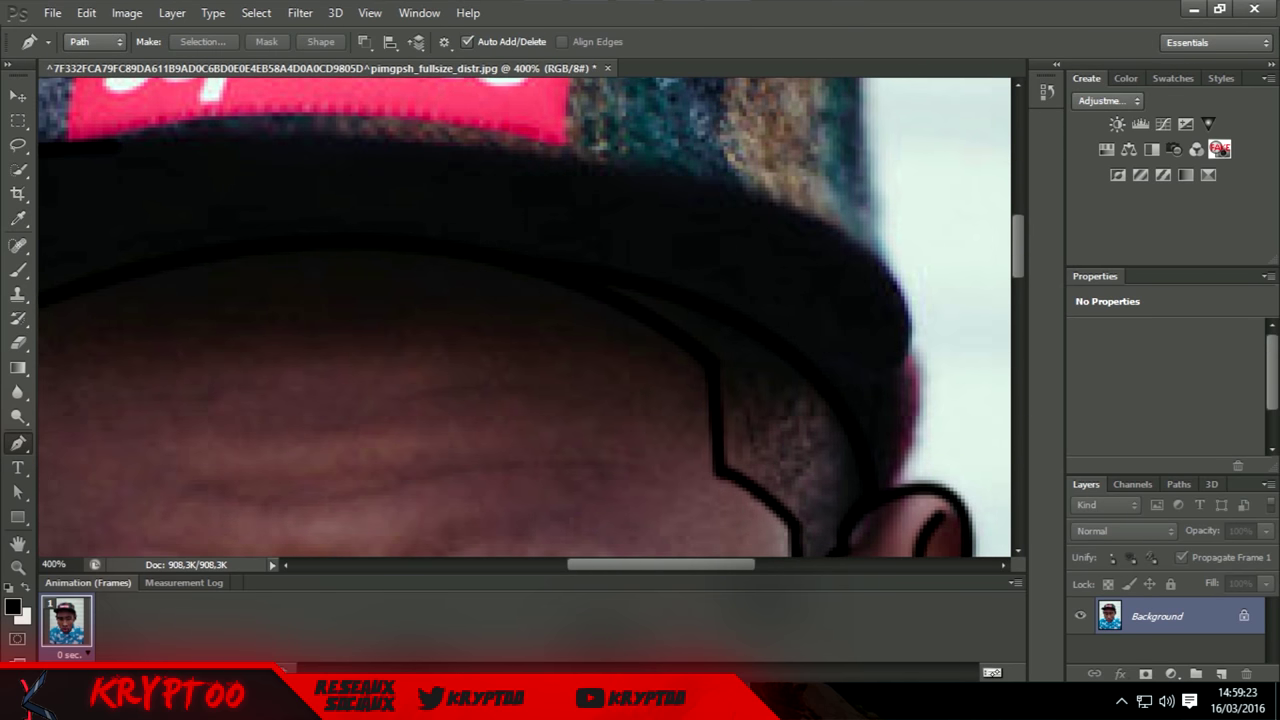
pyautogui.scroll(-3, 525, 317)
pyautogui.moveTo(908, 268); pyautogui.dragTo(840, 515)
pyautogui.rightClick(816, 446)
pyautogui.click(866, 222)
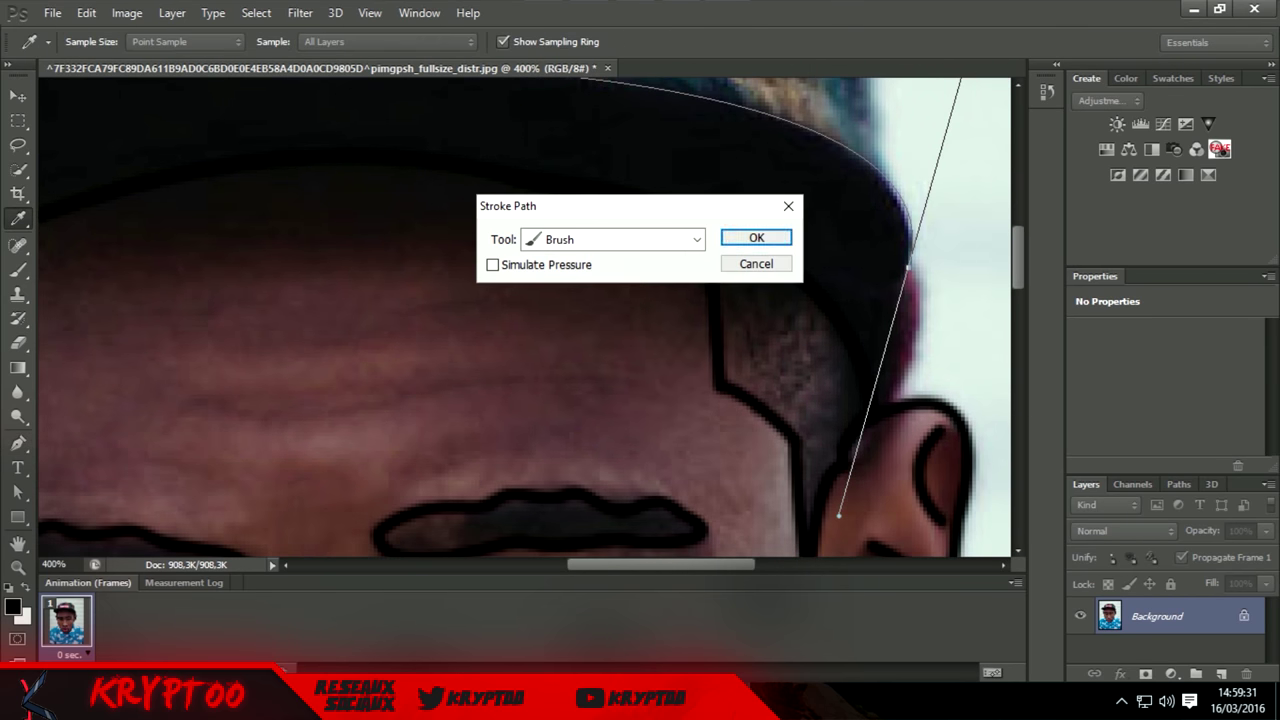
pyautogui.press('Return')
# Stroke black lines along the right of the head and the cap's right side.
pyautogui.scroll(10, 525, 317)
pyautogui.scroll(-12, 525, 317)
pyautogui.click(900, 354)
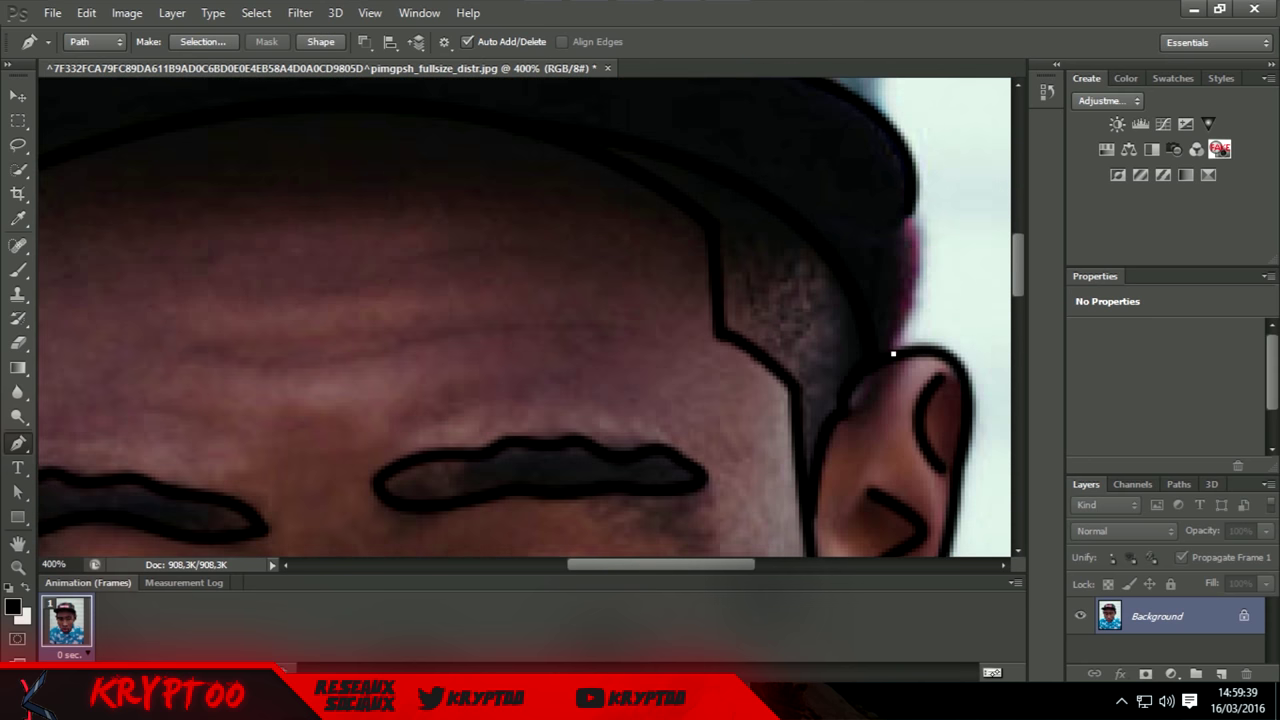
pyautogui.click(894, 180)
pyautogui.rightClick(1008, 252)
pyautogui.click(1064, 470)
pyautogui.press('Return')
pyautogui.scroll(10, 525, 317)
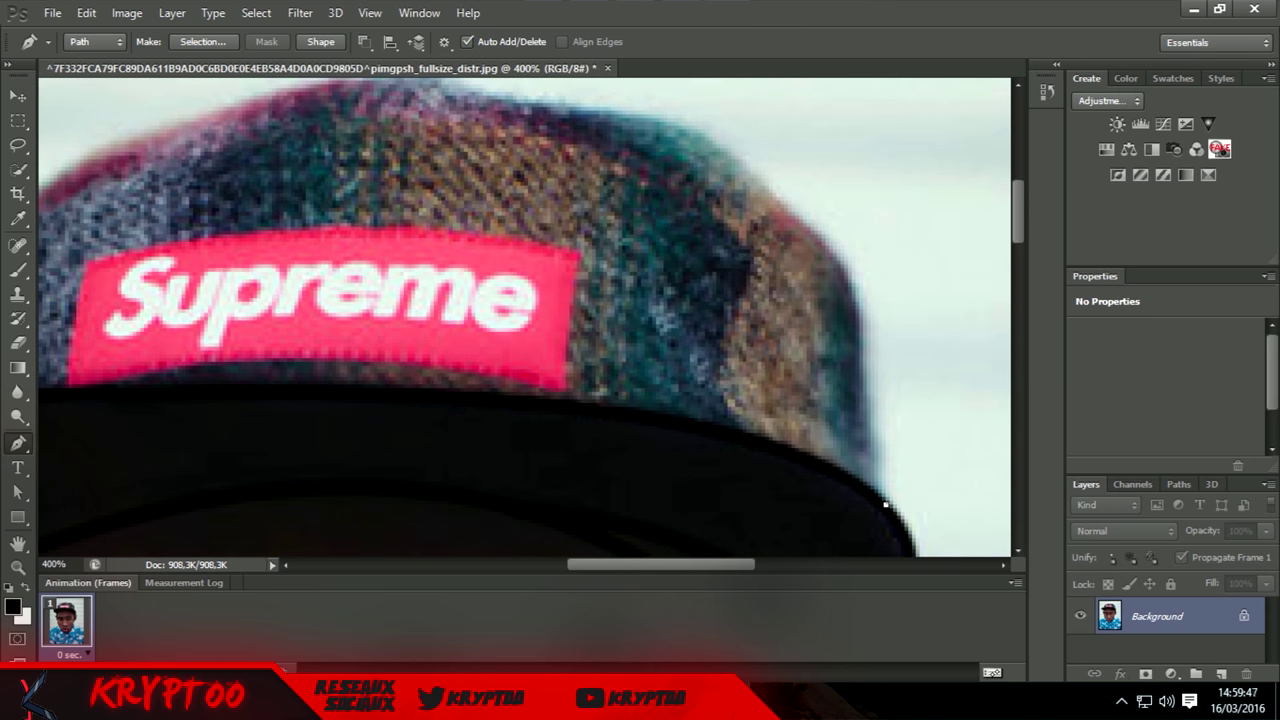
pyautogui.moveTo(709, 144); pyautogui.dragTo(918, 243)
pyautogui.scroll(3, 525, 317)
pyautogui.rightClick(596, 244)
pyautogui.click(650, 462)
pyautogui.press('Return')
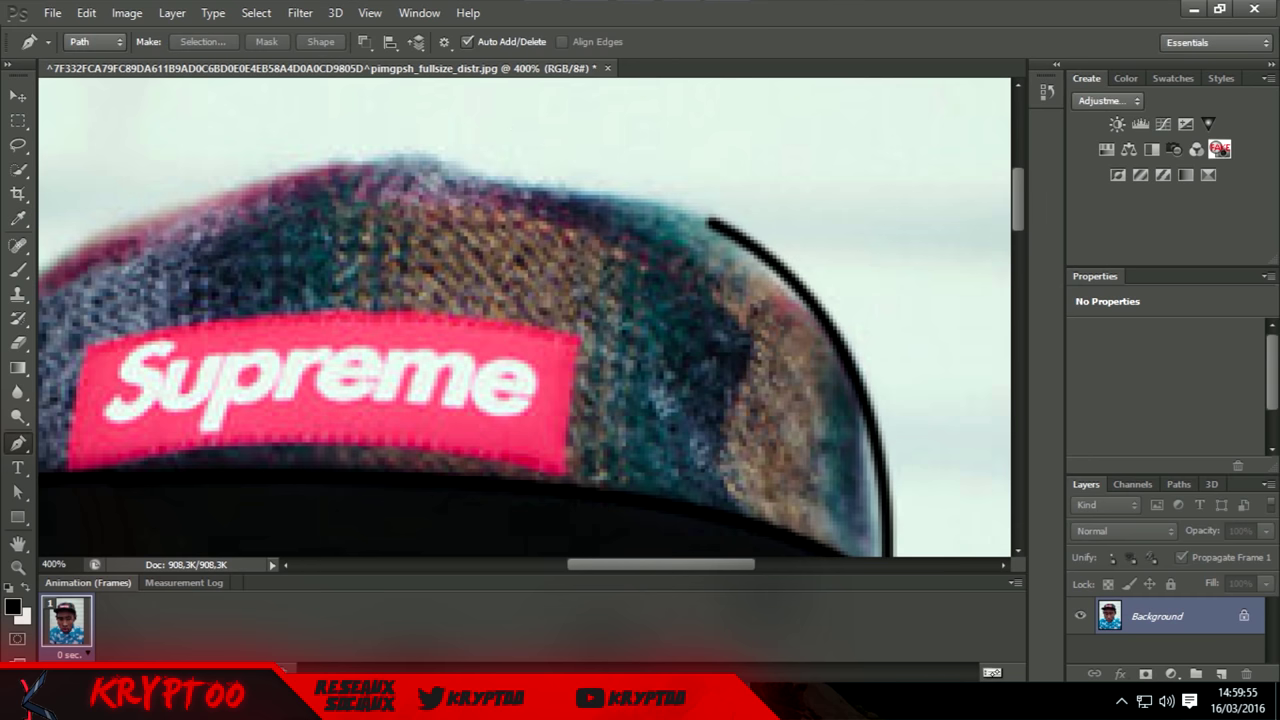
# Draw pen paths along the cap's crown and the Supreme patch's top edge.
pyautogui.hscroll(-5, 525, 317)
pyautogui.moveTo(480, 245); pyautogui.dragTo(810, 78)
pyautogui.rightClick(120, 430)
pyautogui.press('Escape')
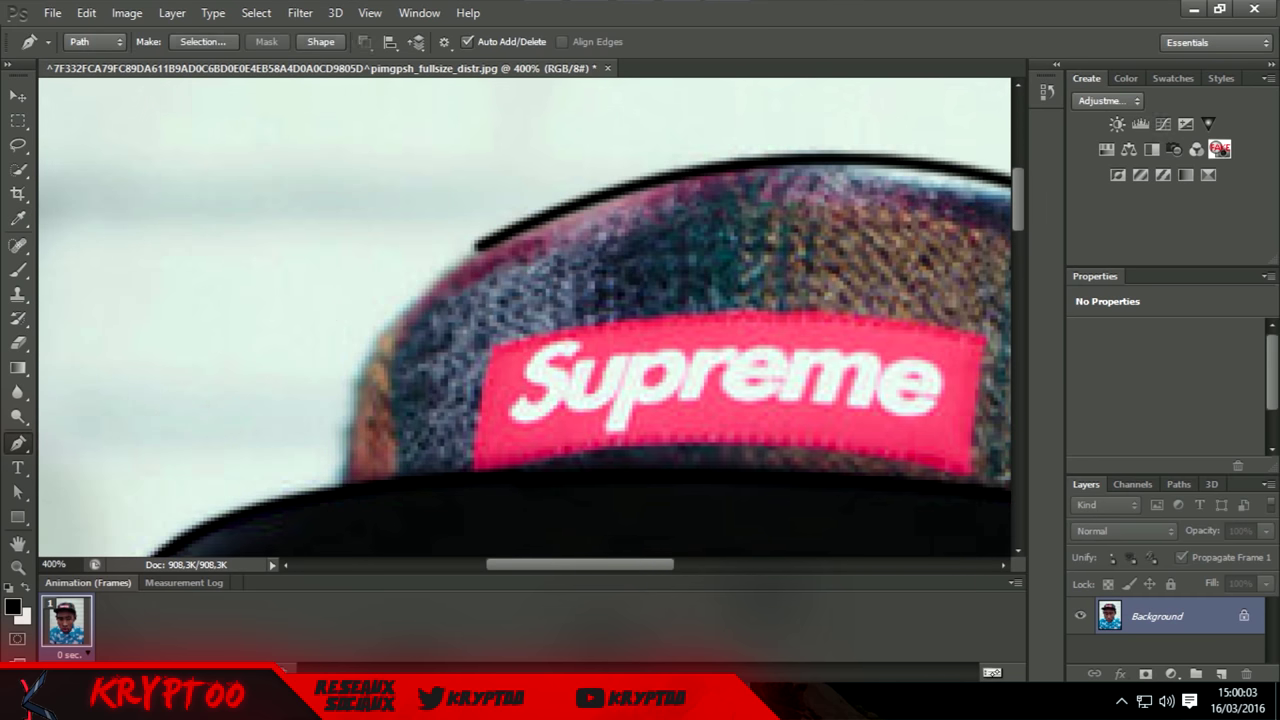
pyautogui.scroll(-7, 525, 317)
pyautogui.moveTo(339, 298); pyautogui.dragTo(349, 476)
pyautogui.rightClick(366, 252)
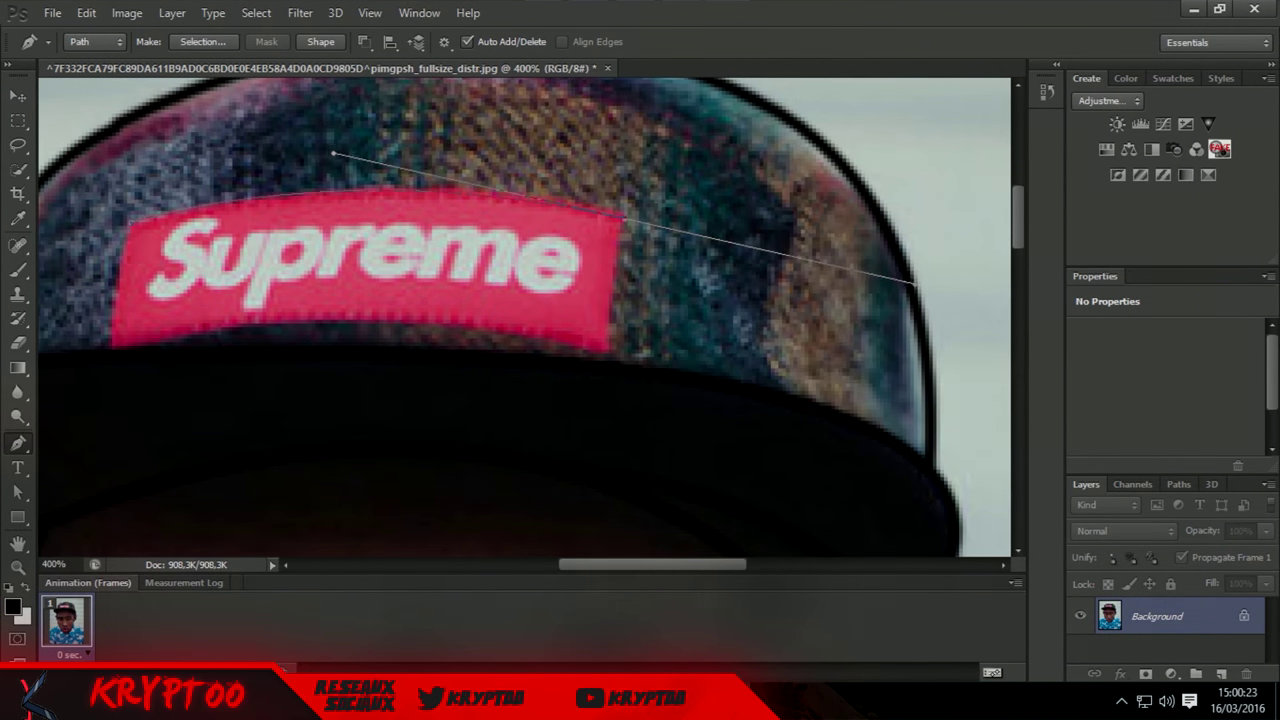
pyautogui.rightClick(576, 254)
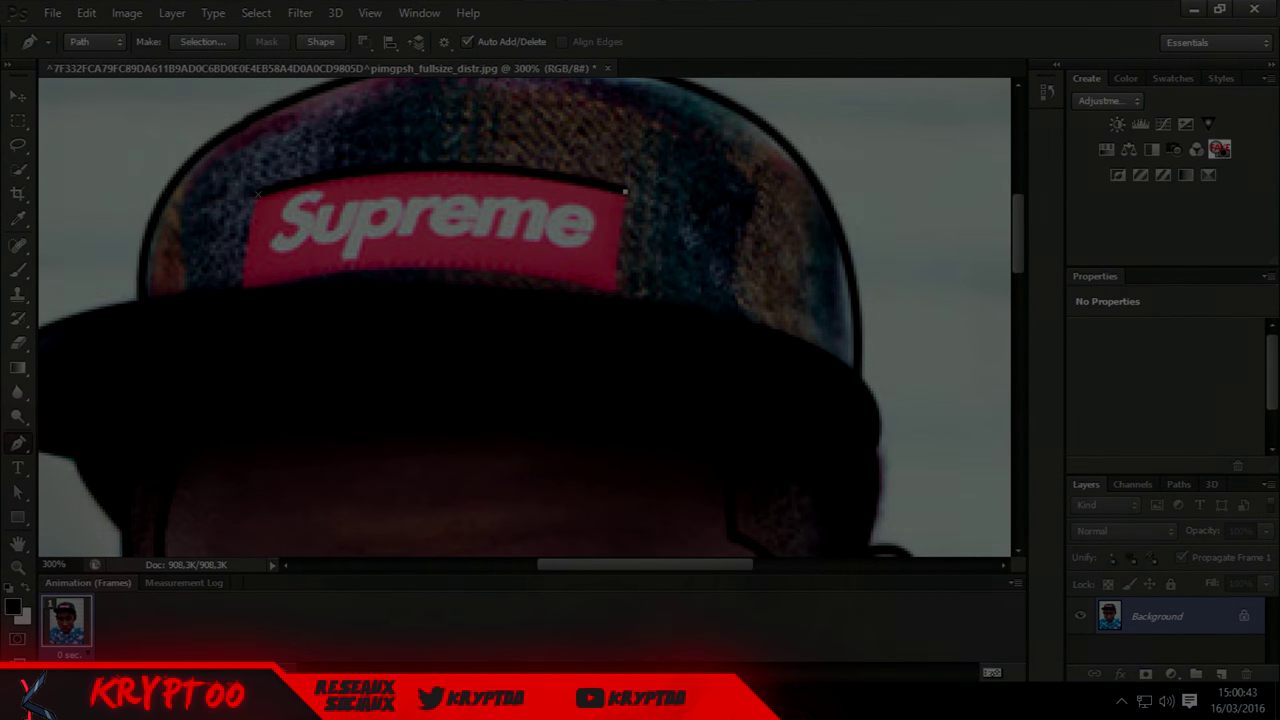
# Bring up the context options for the patch pen path to remove it.
pyautogui.rightClick(656, 300)
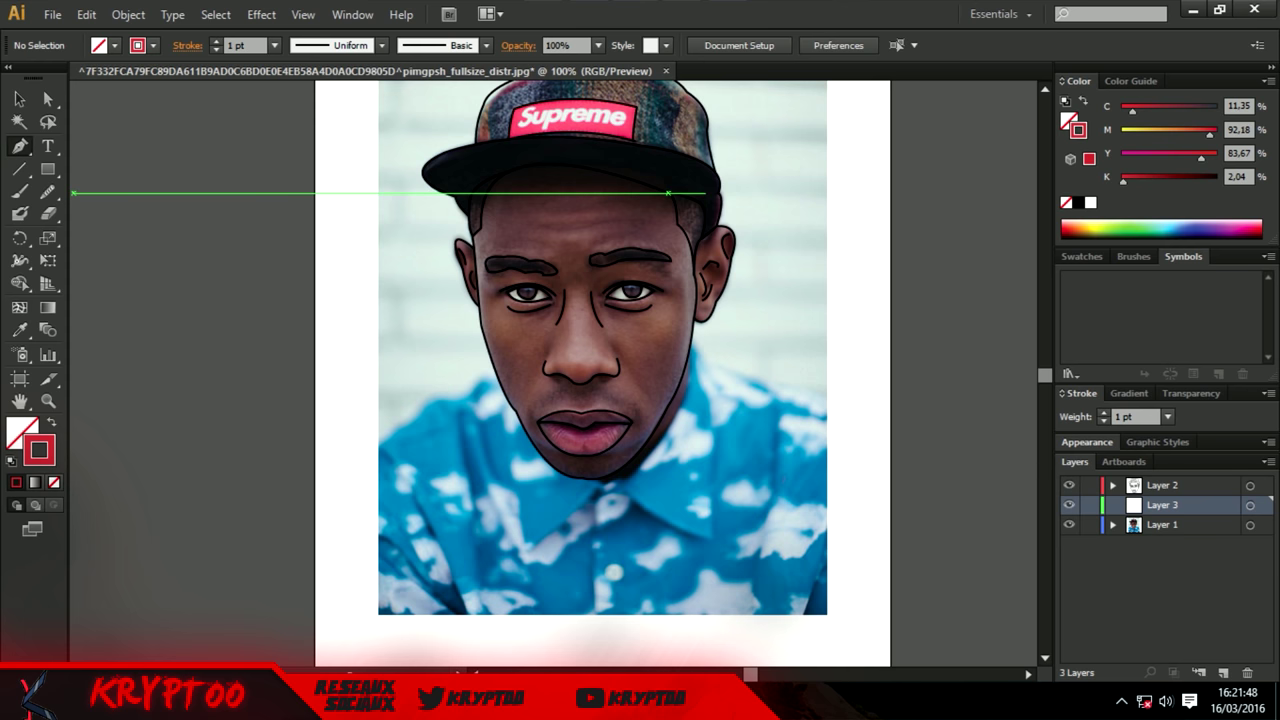
pyautogui.click(1162, 485)
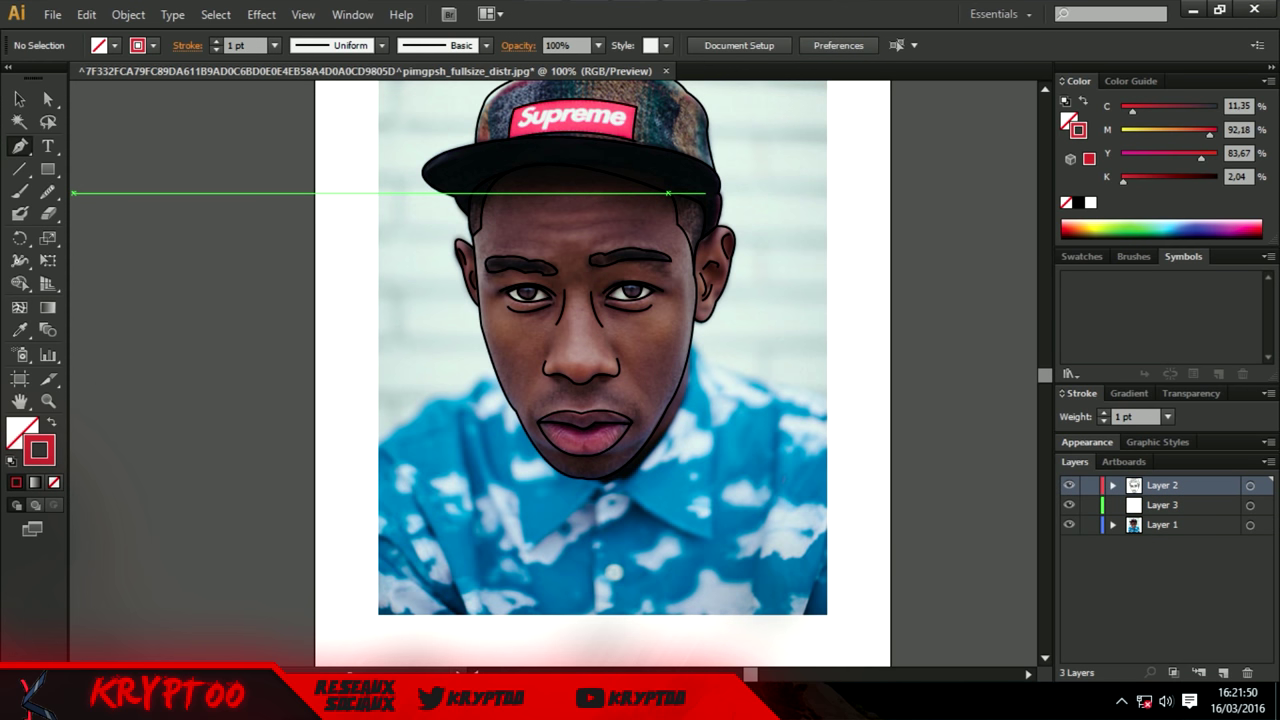
pyautogui.click(1069, 485)
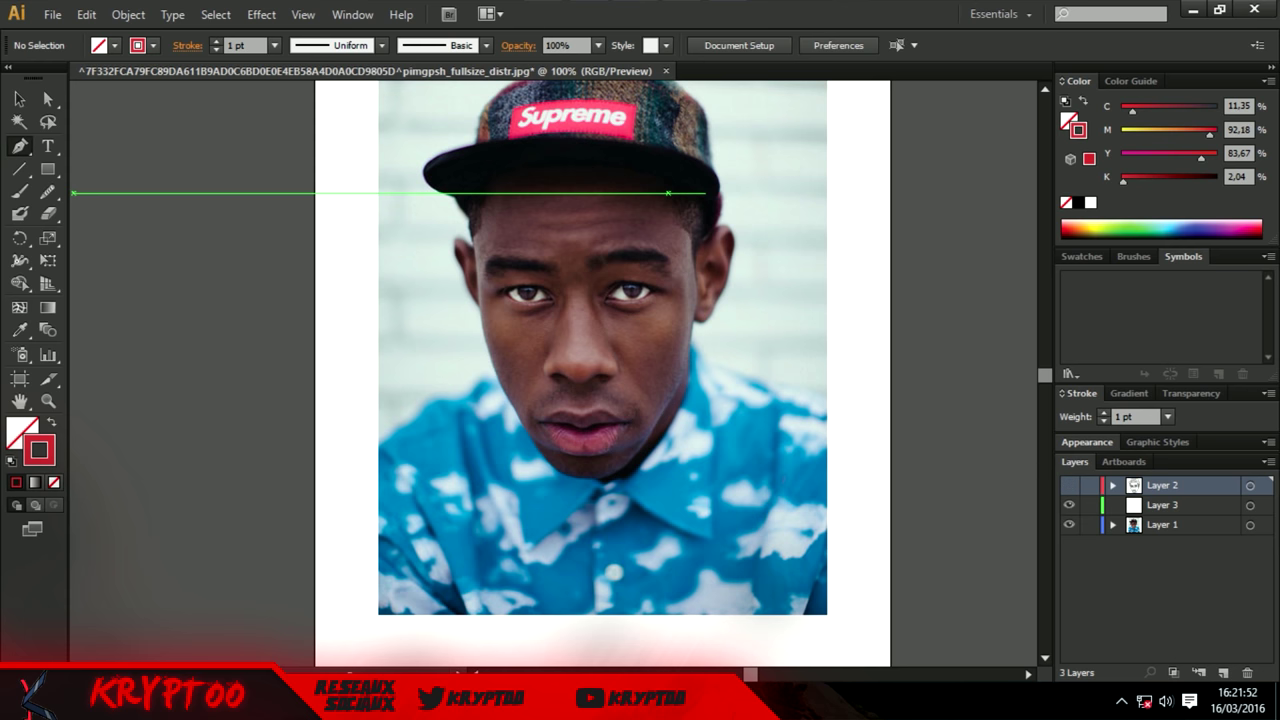
pyautogui.click(1069, 485)
pyautogui.click(1069, 485)
pyautogui.click(1069, 485)
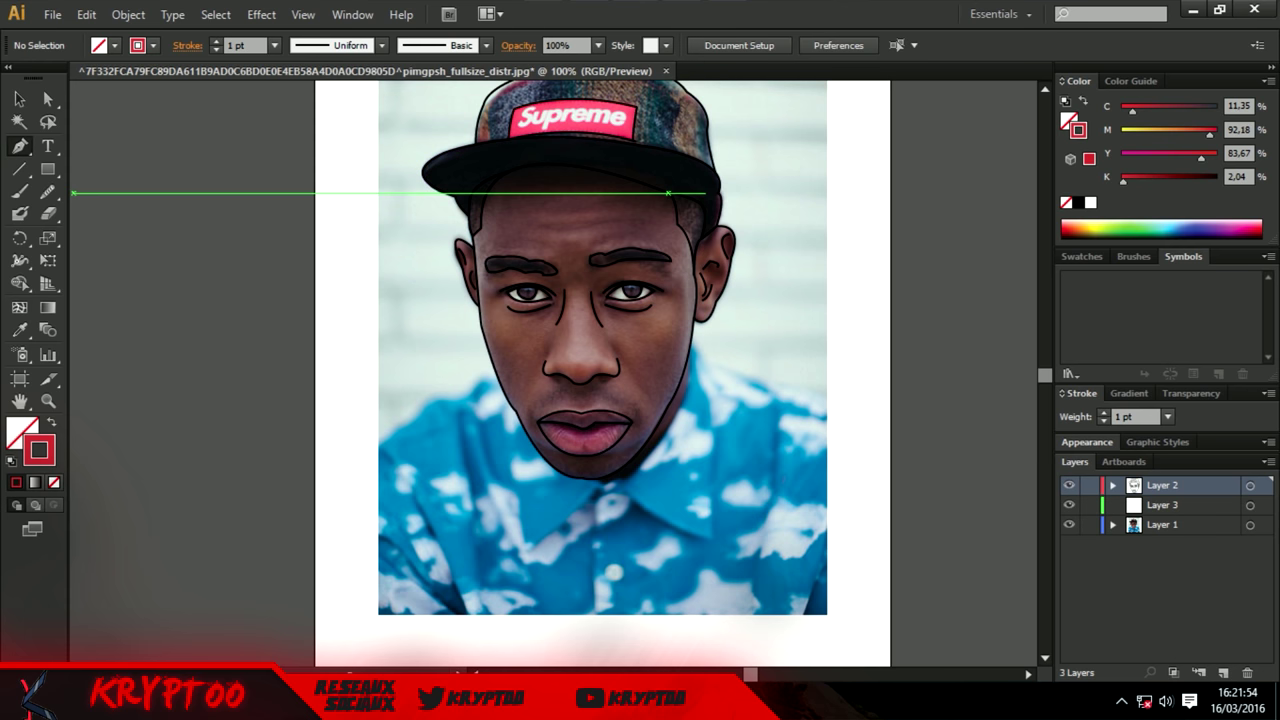
pyautogui.click(1069, 485)
pyautogui.click(1069, 485)
pyautogui.click(1069, 524)
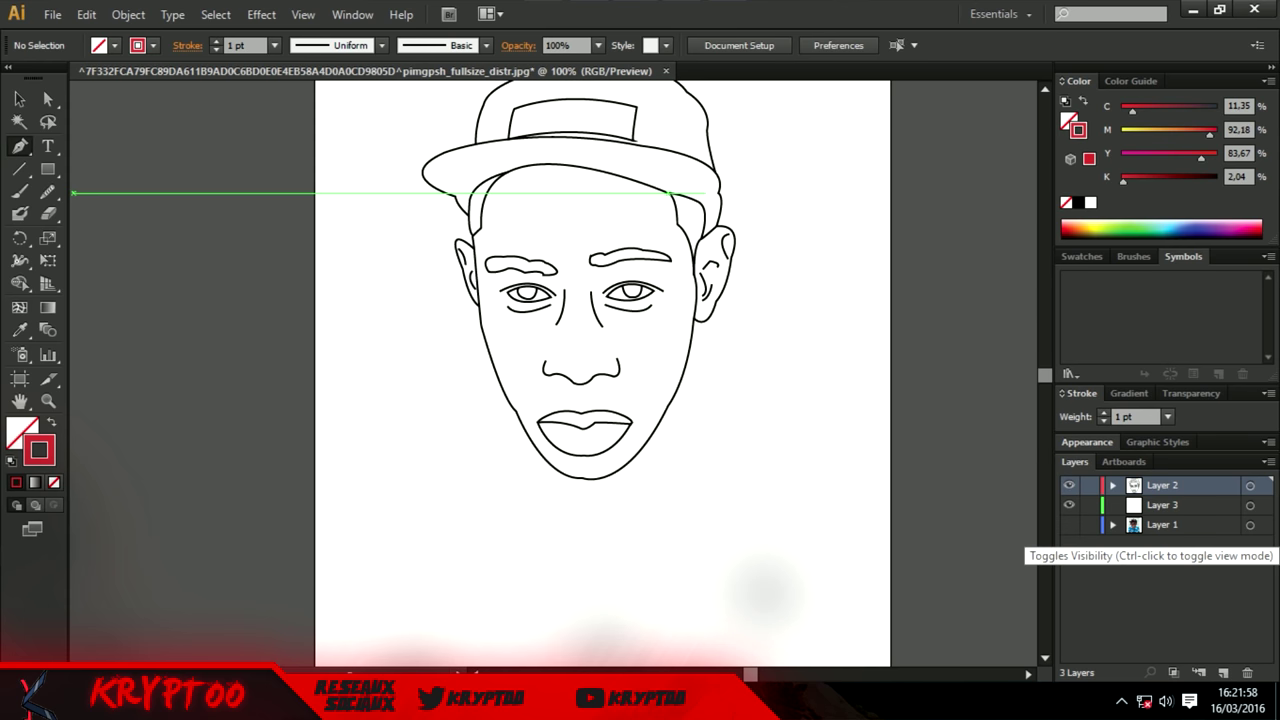
pyautogui.click(1069, 524)
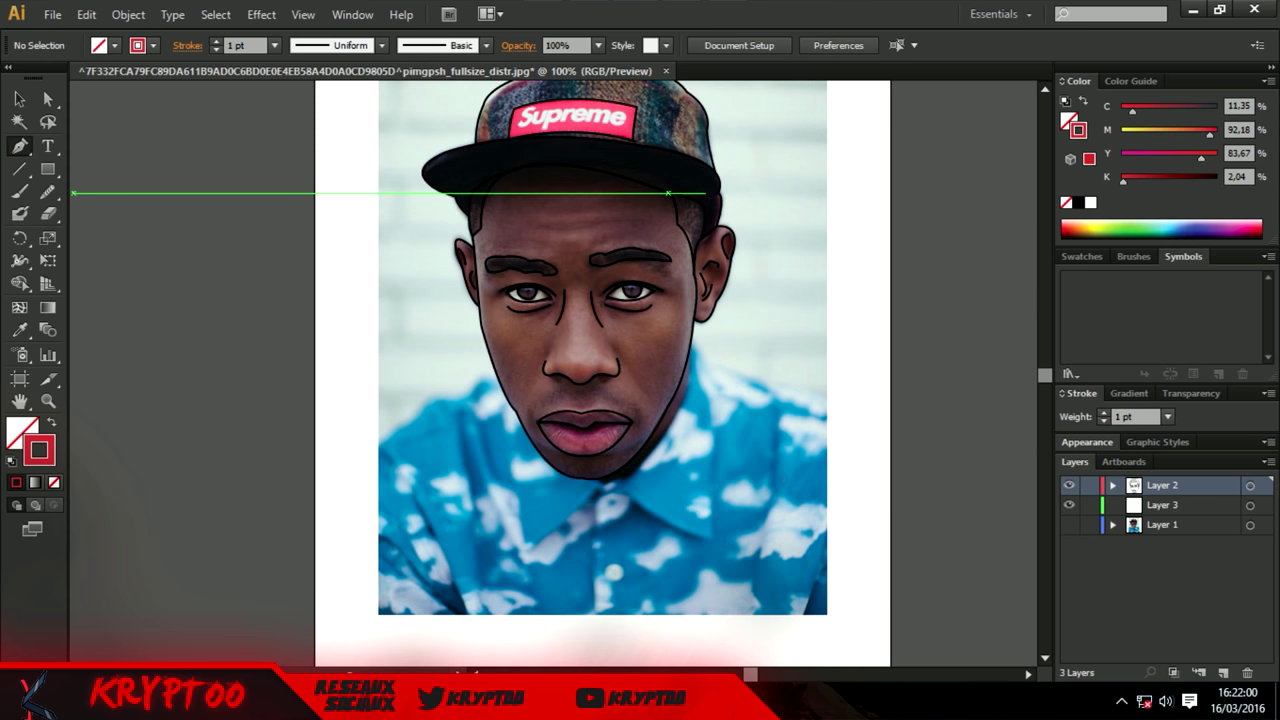
pyautogui.click(1069, 524)
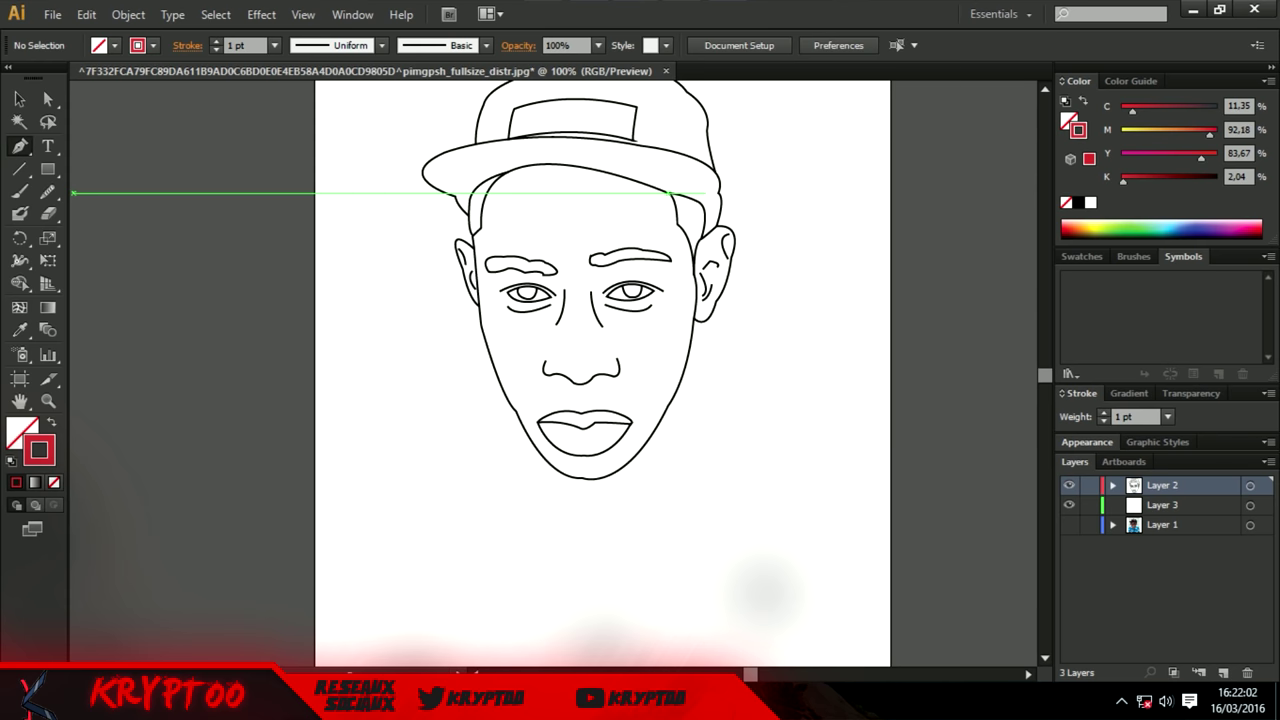
pyautogui.click(1069, 524)
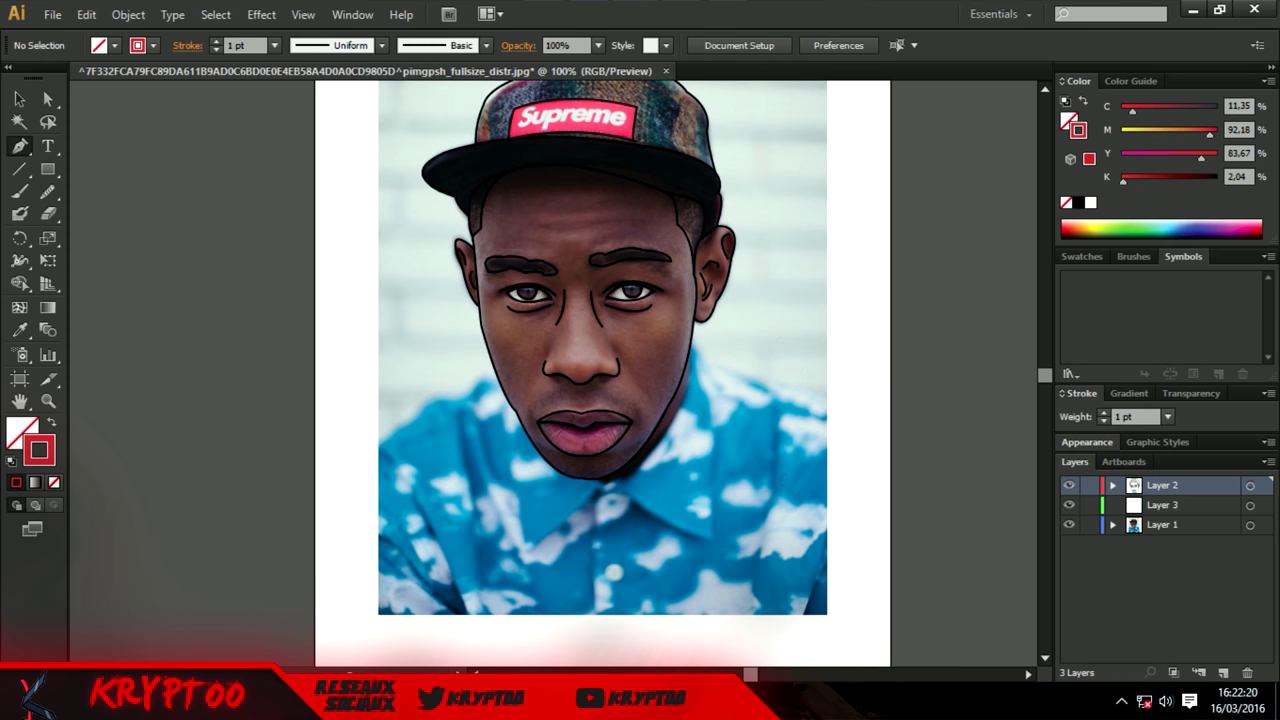
pyautogui.hotkey('ctrl', 'shift', 'F10')
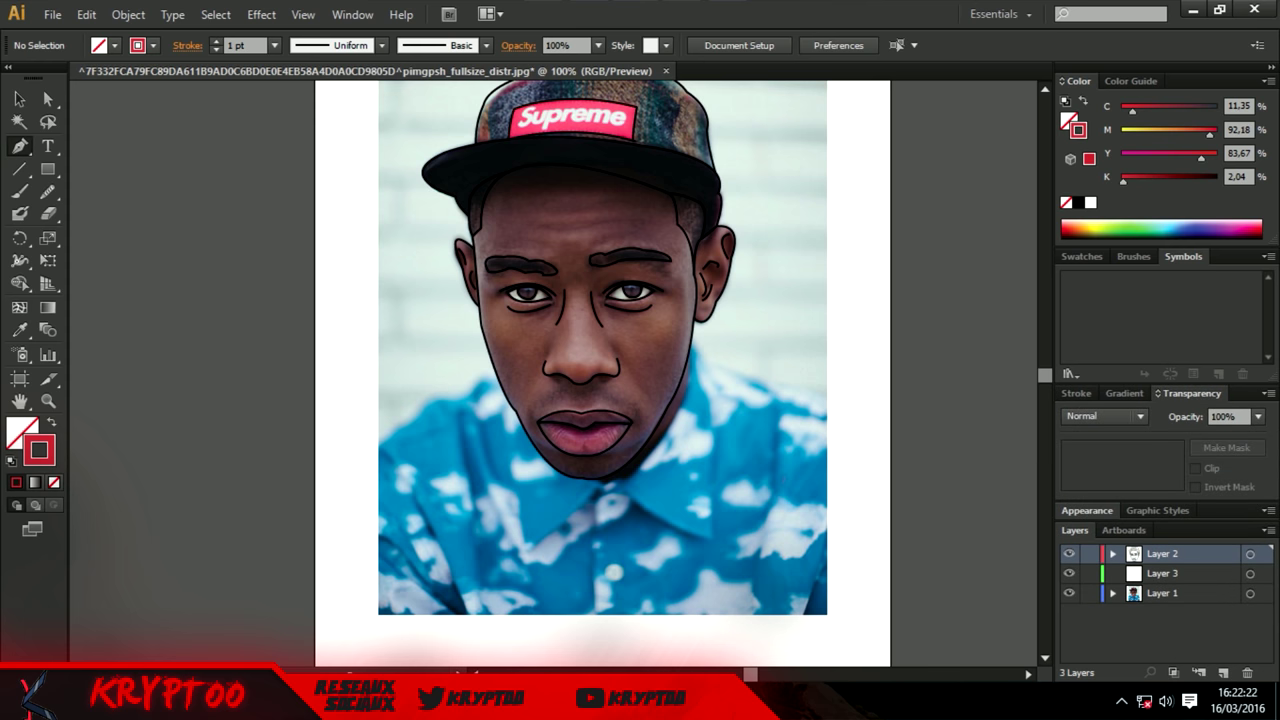
pyautogui.click(1257, 416)
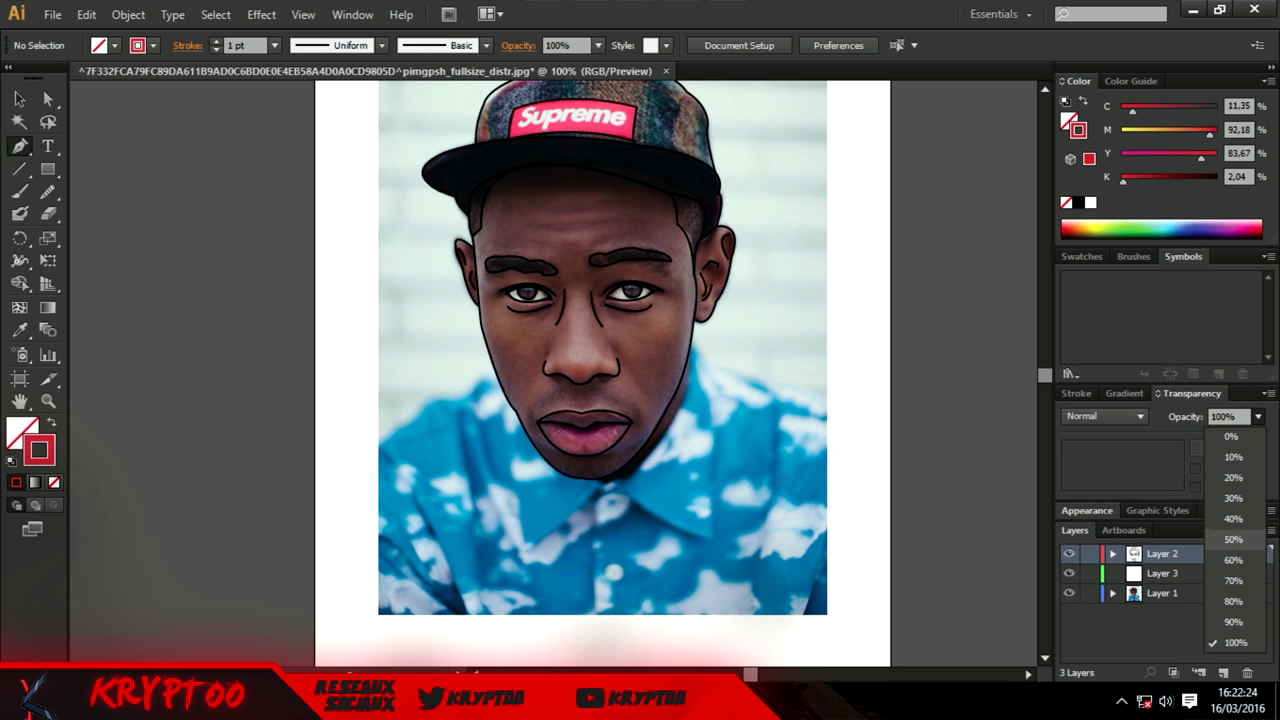
pyautogui.click(1257, 416)
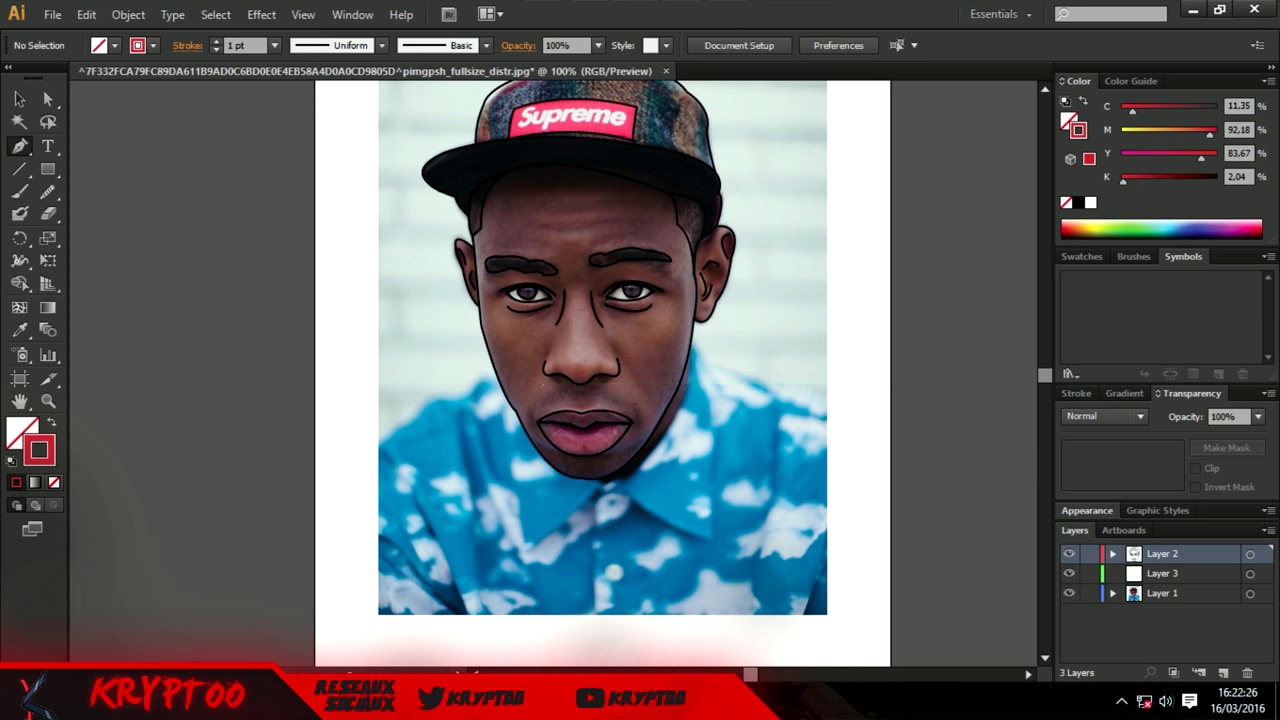
pyautogui.click(1076, 393)
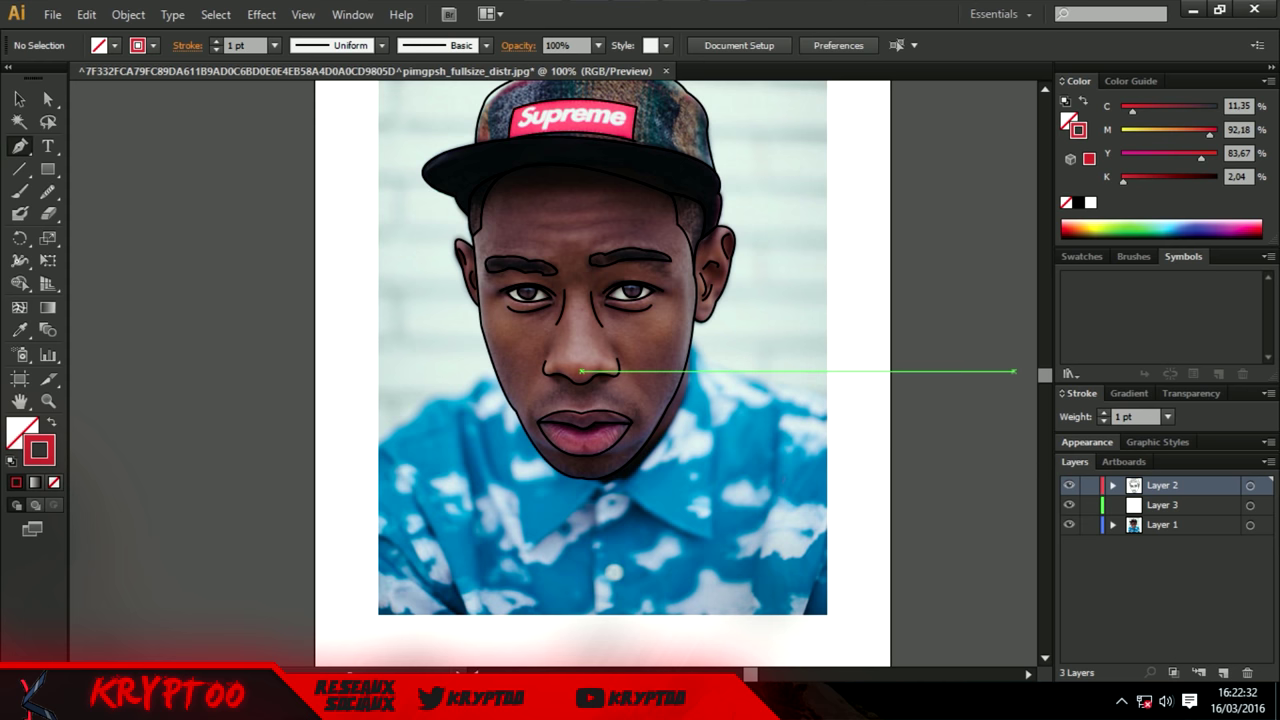
pyautogui.scroll(2, 1040, 378)
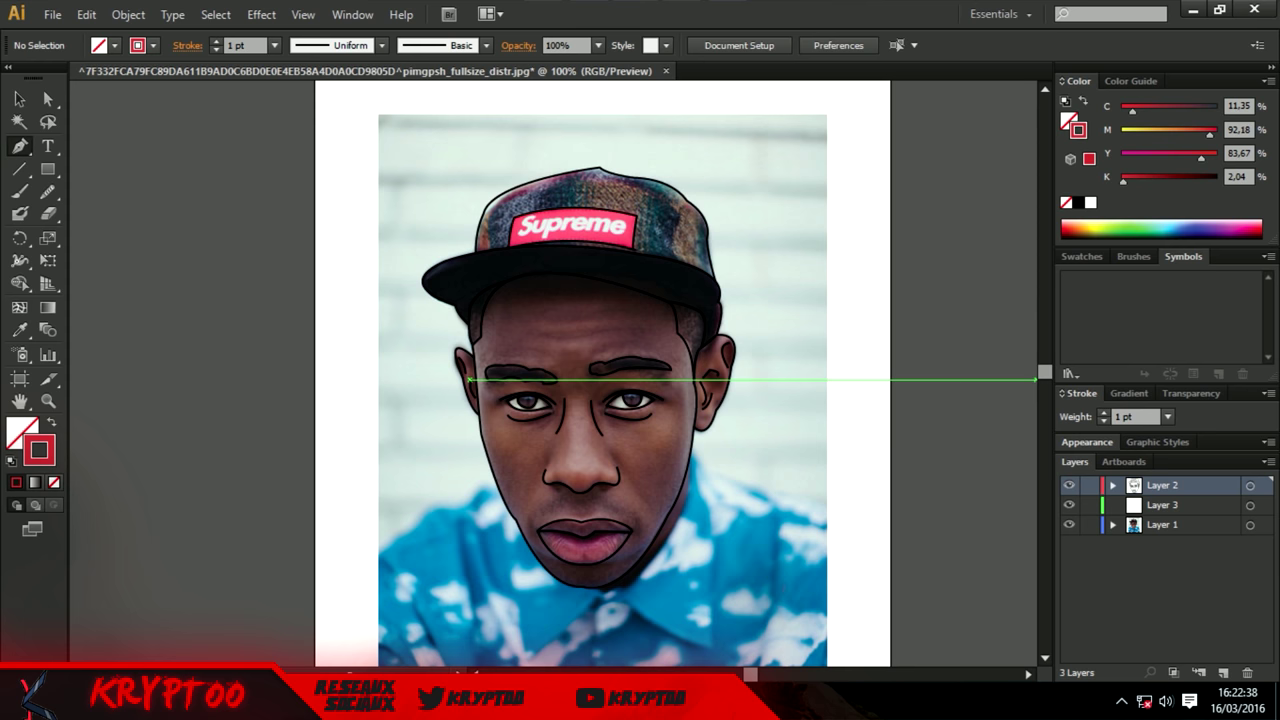
pyautogui.scroll(2, 1037, 380)
pyautogui.scroll(-8, 1037, 380)
pyautogui.scroll(8, 1037, 380)
pyautogui.scroll(-4, 1037, 380)
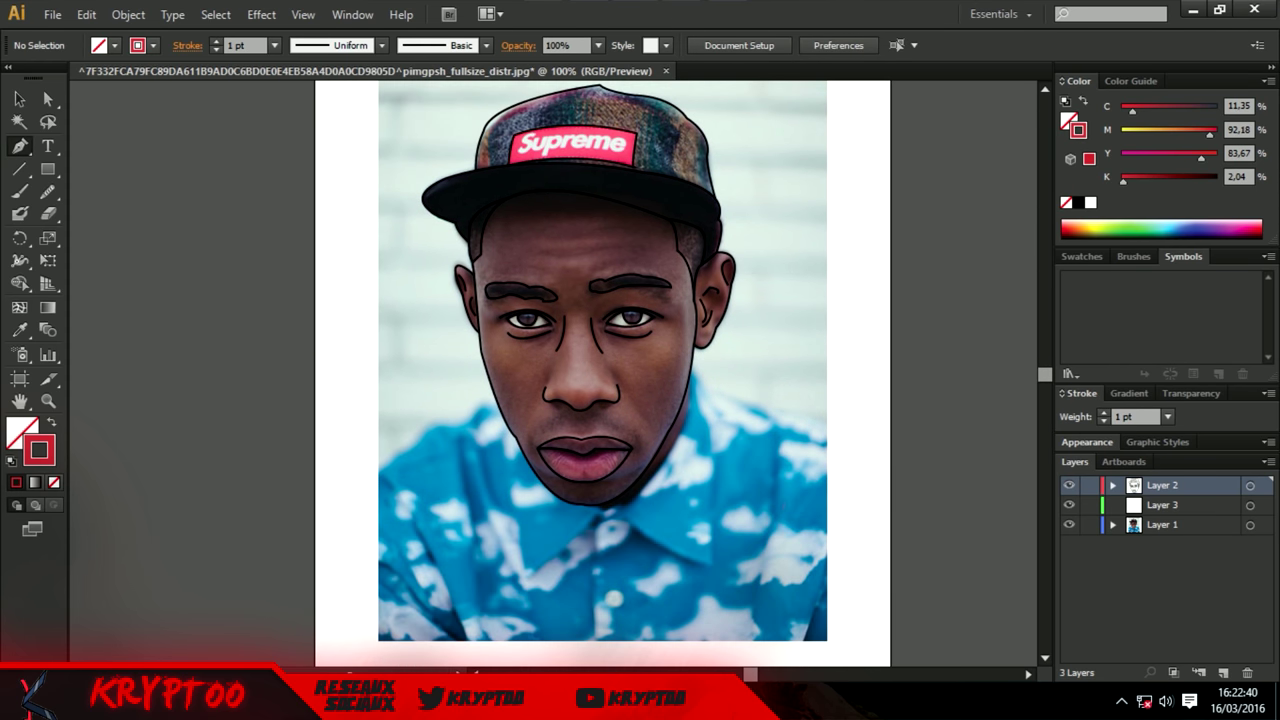
pyautogui.scroll(1, 1037, 380)
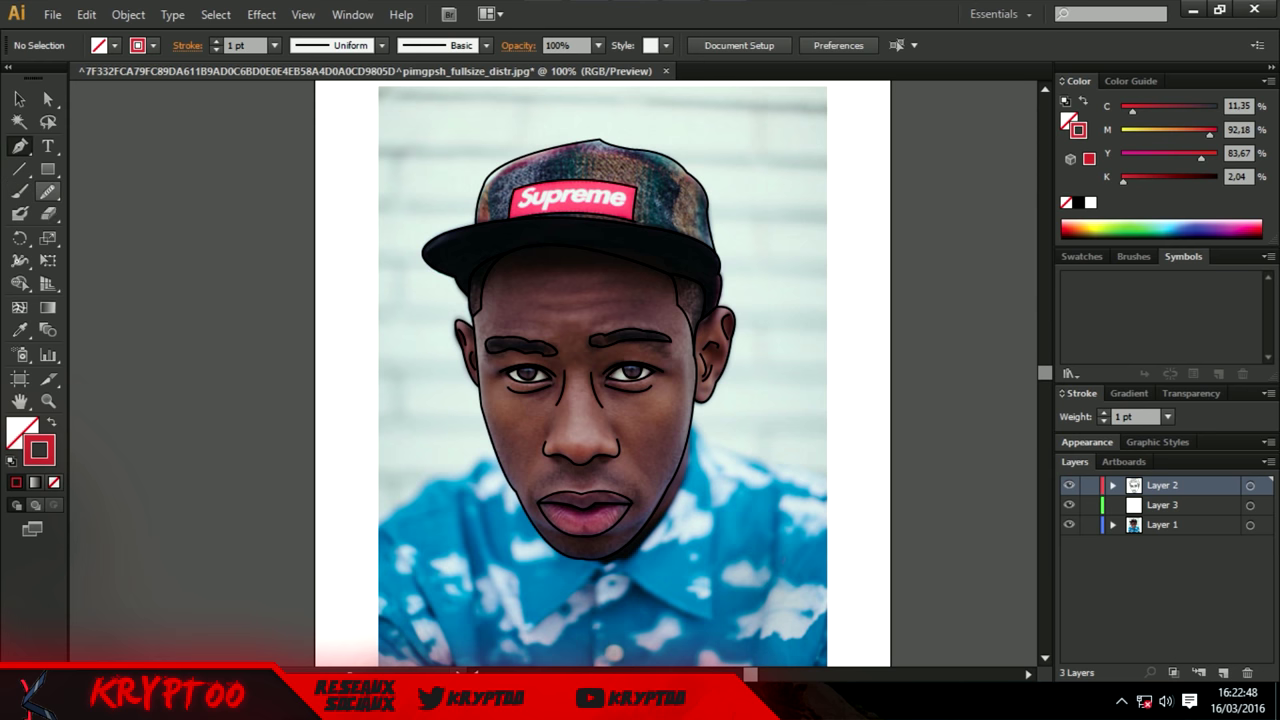
# Try the Pencil flyout's Smooth and Blob Brush tools and the stroke Weight field.
pyautogui.click(47, 192)
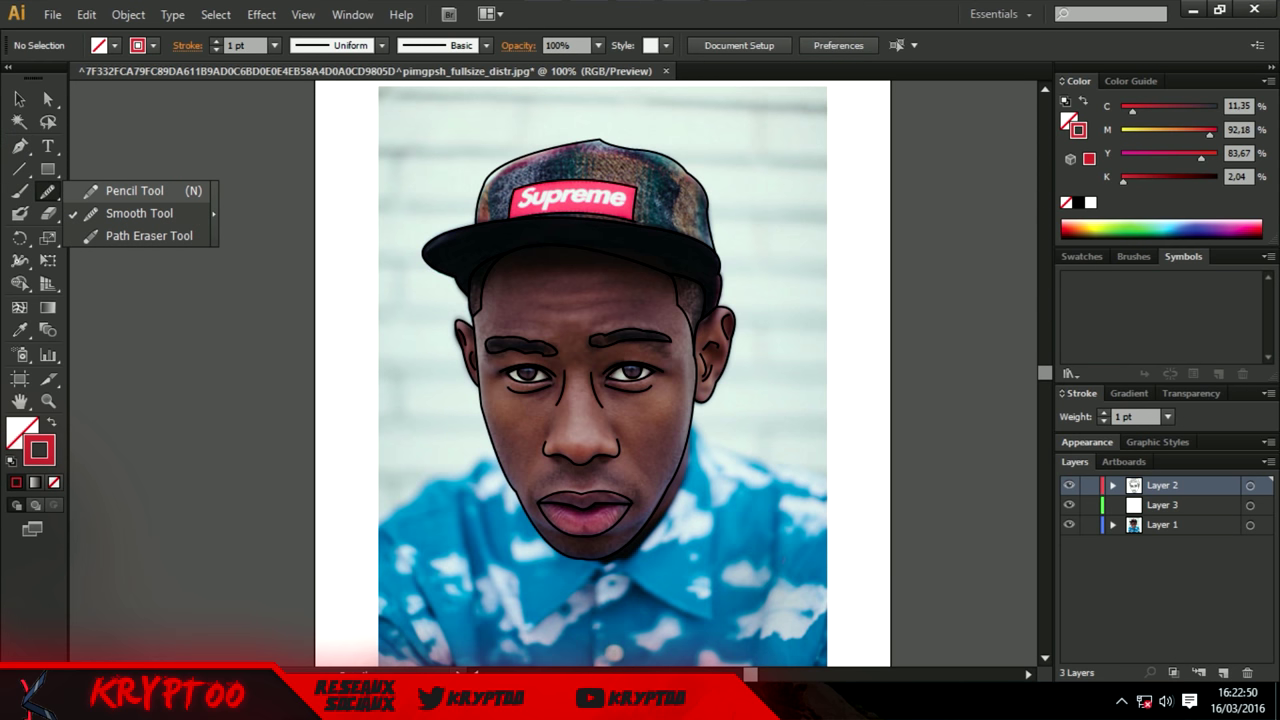
pyautogui.click(139, 213)
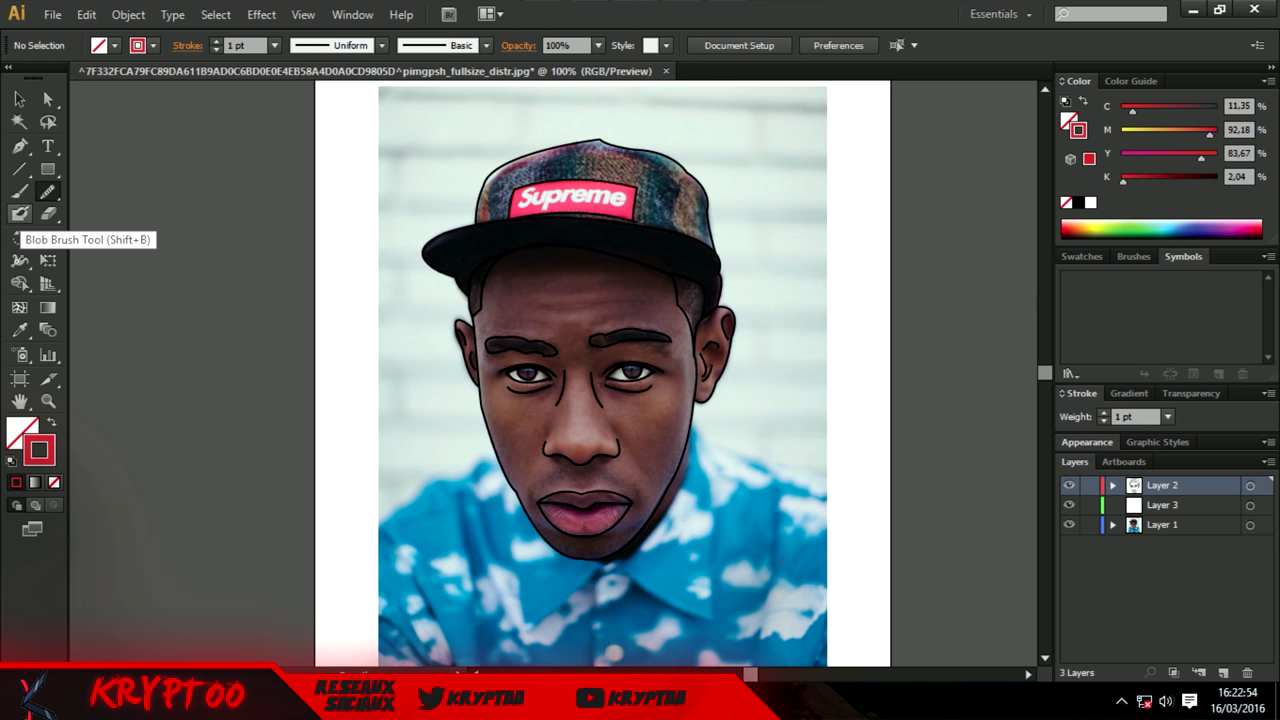
pyautogui.click(20, 213)
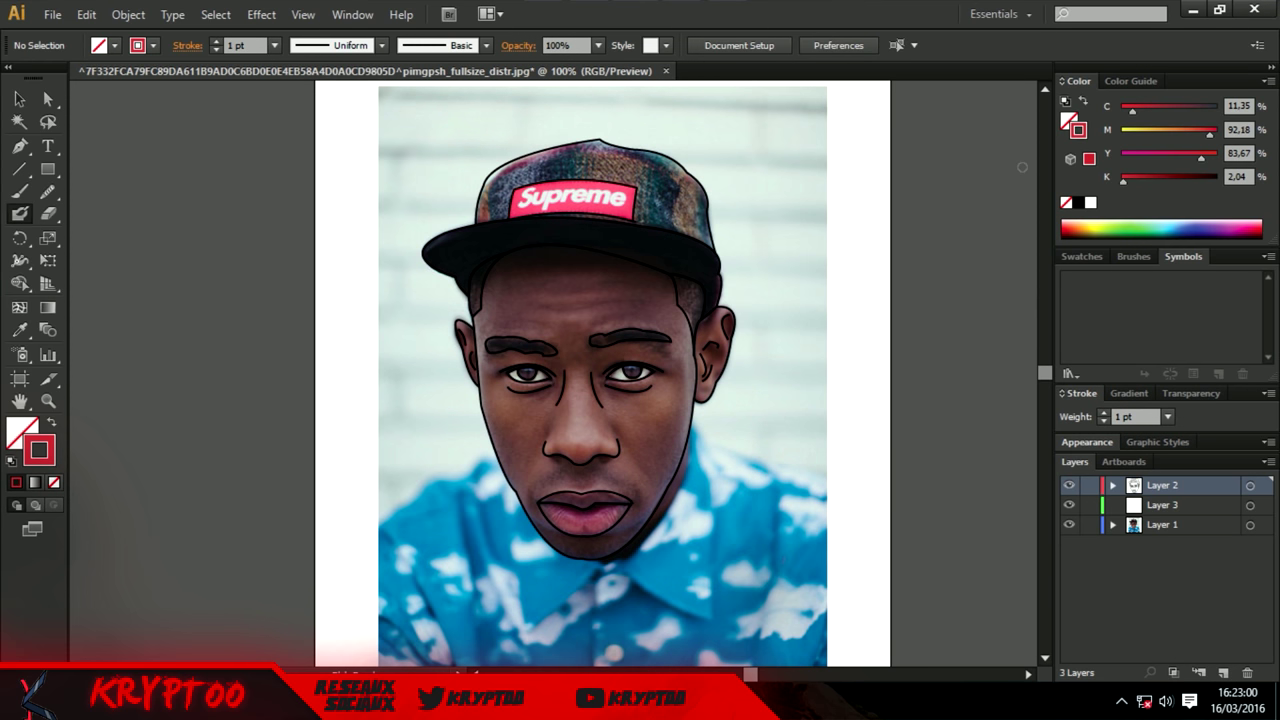
pyautogui.click(1132, 416)
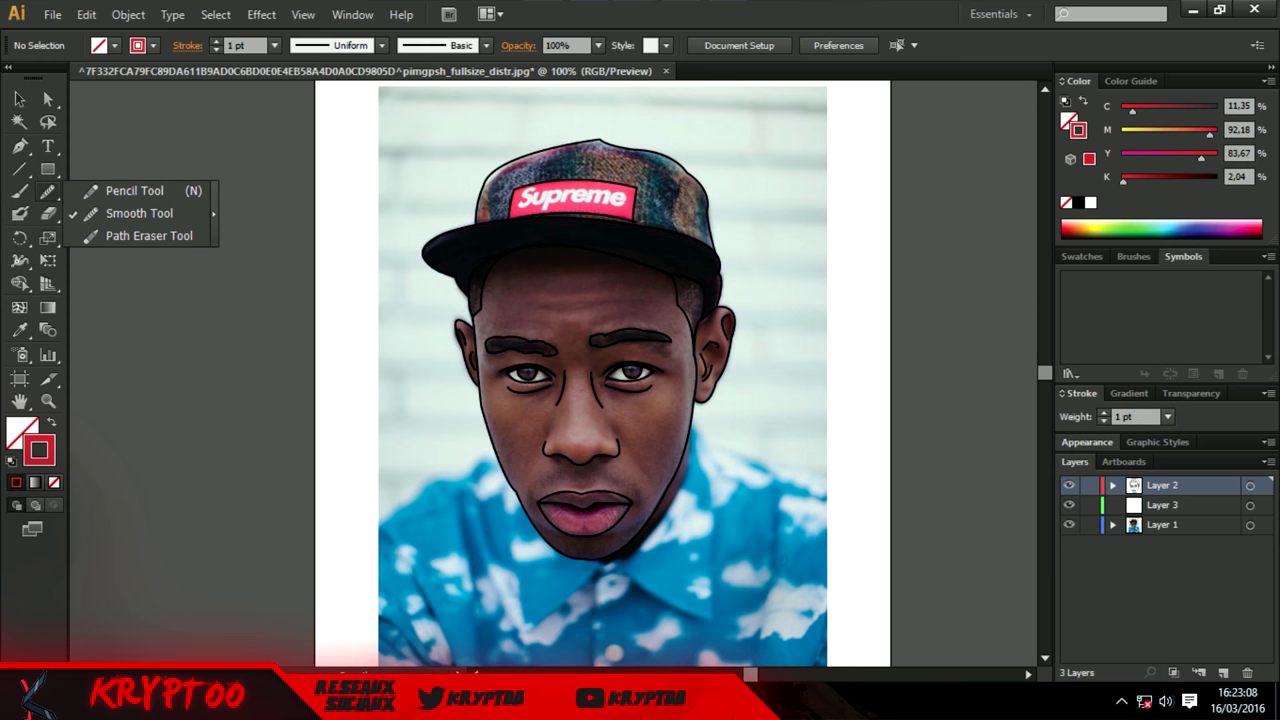
pyautogui.moveTo(47, 191); pyautogui.dragTo(105, 183)
# Sample the cap patch's pink with the Eyedropper and refine the fill to #f4405f.
pyautogui.press('i')
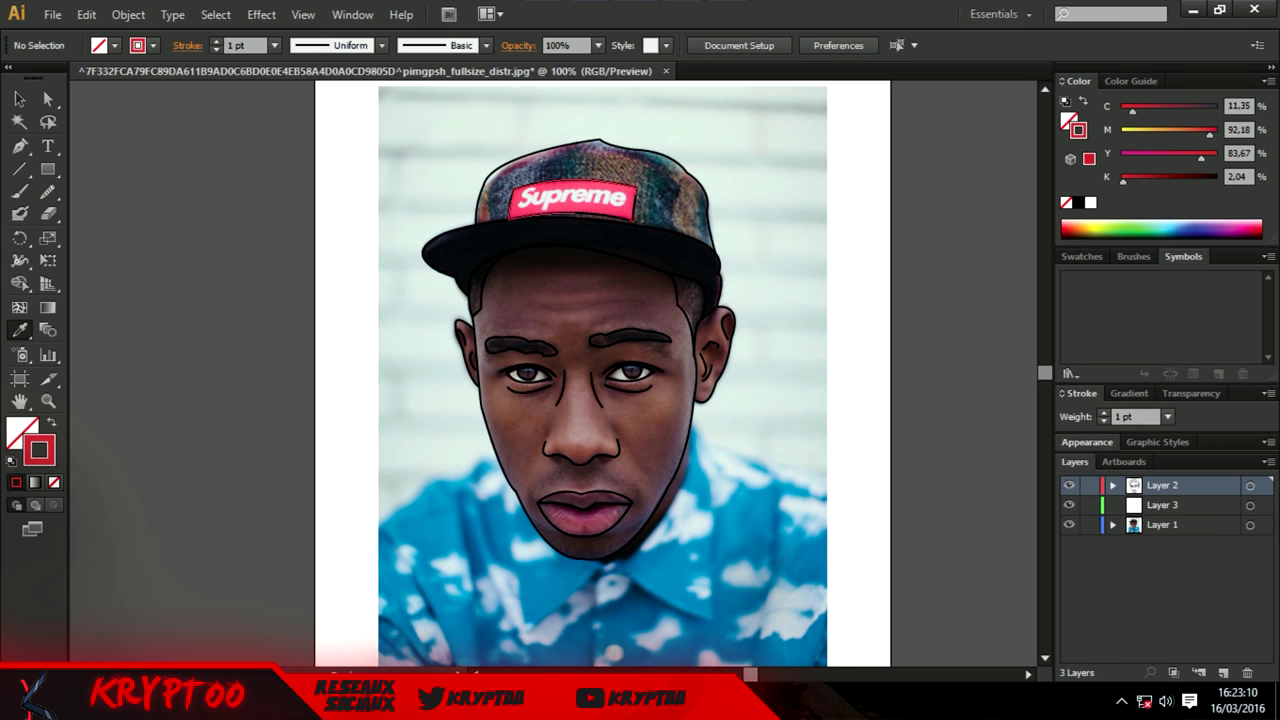
pyautogui.click(572, 197)
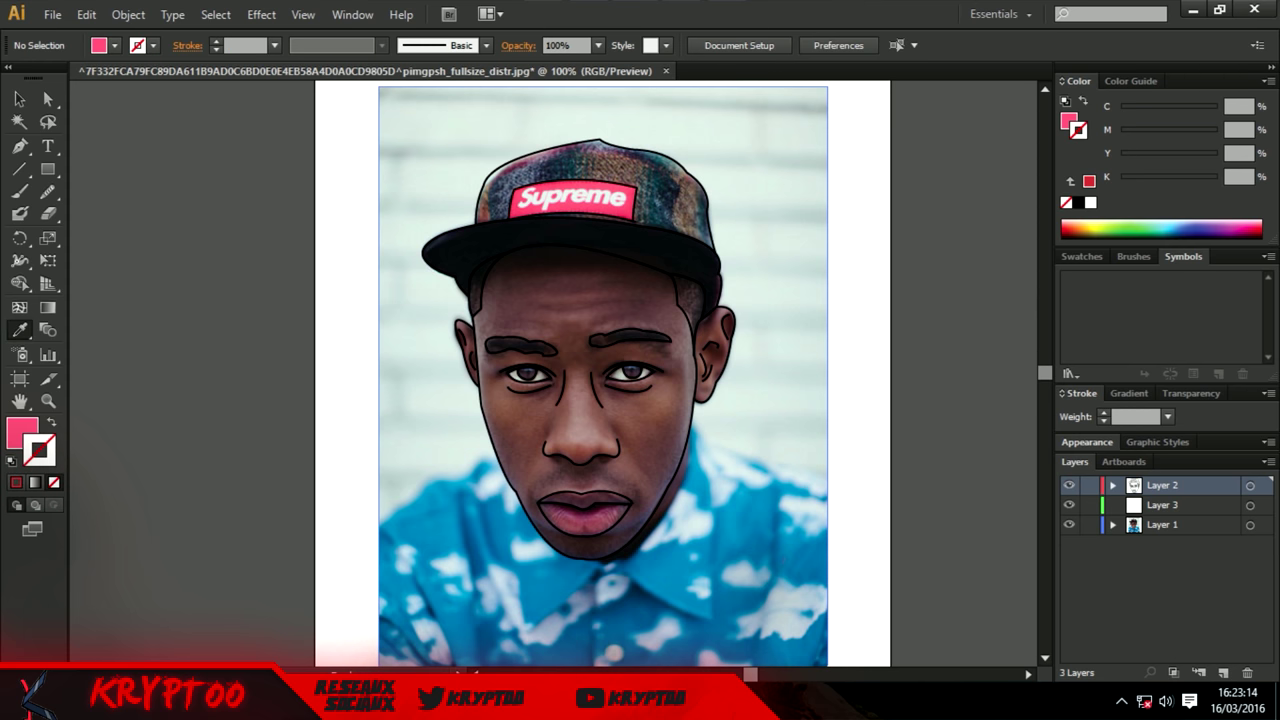
pyautogui.hotkey('ctrl', 'z')
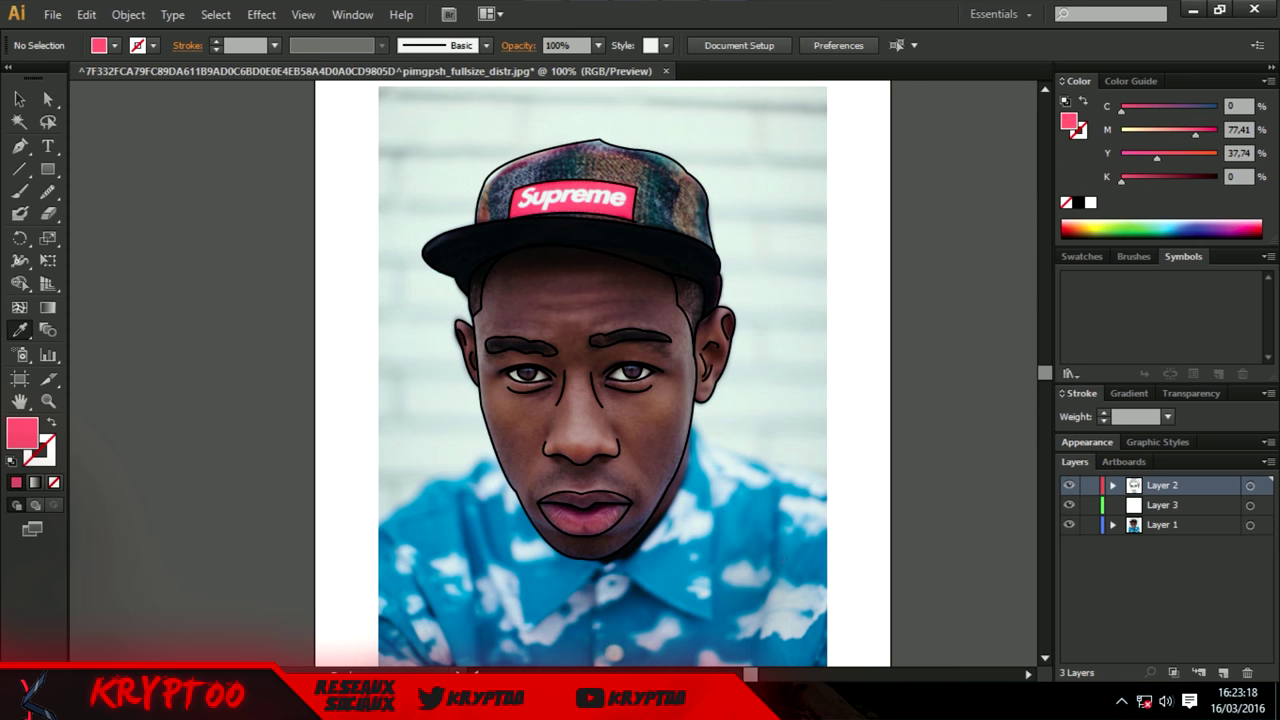
pyautogui.doubleClick(22, 432)
pyautogui.hotkey('ctrl', 'v')
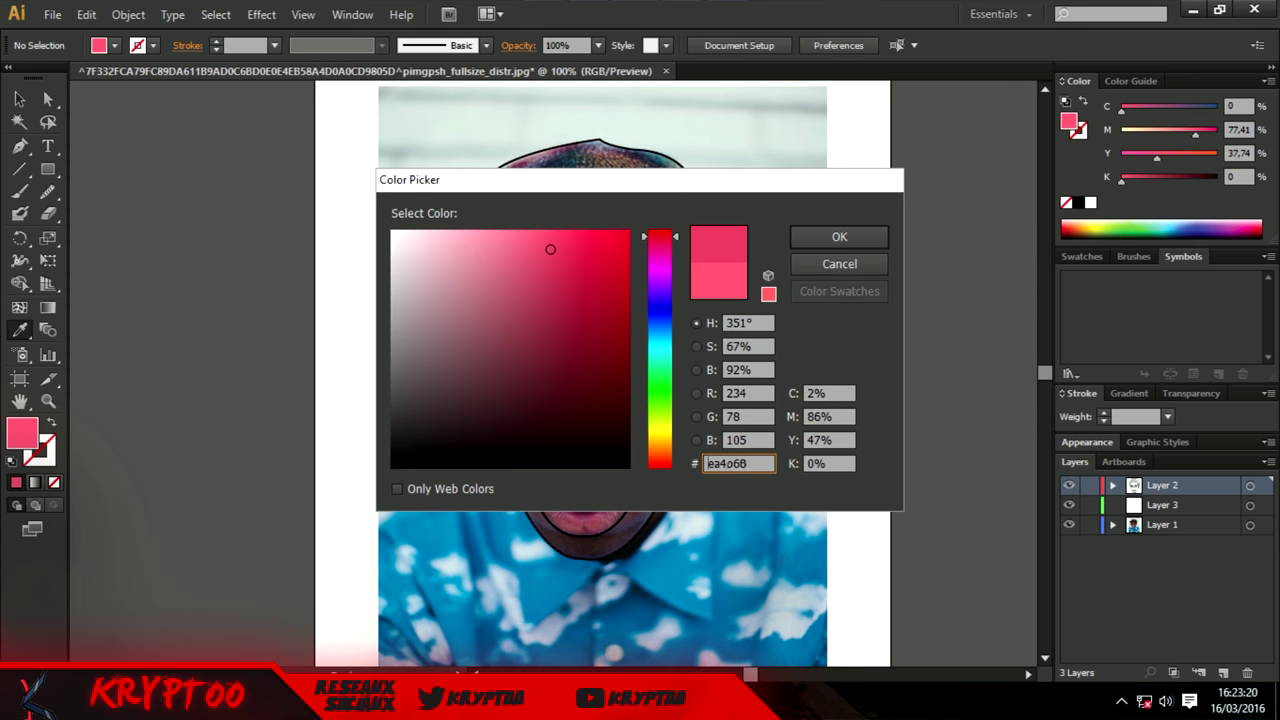
pyautogui.moveTo(558, 244); pyautogui.dragTo(567, 249)
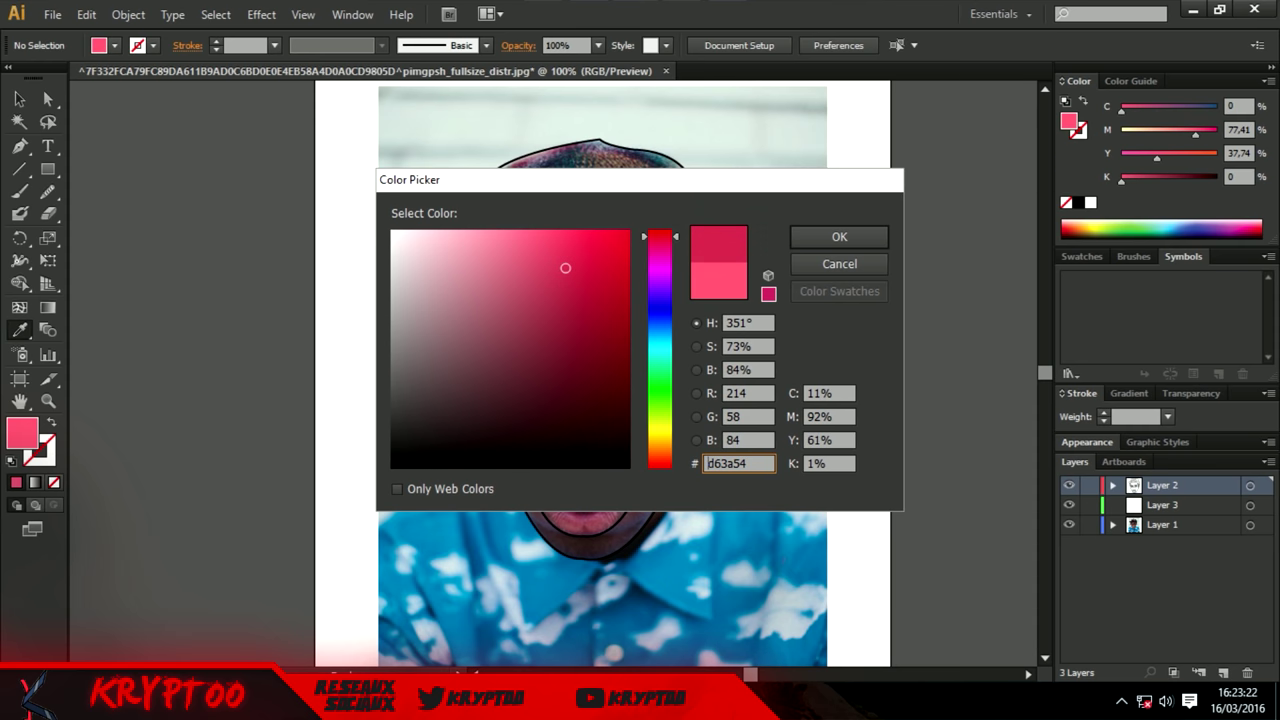
pyautogui.moveTo(567, 249)
pyautogui.mouseDown()
pyautogui.moveTo(543, 246)
pyautogui.moveTo(567, 240)
pyautogui.mouseUp()
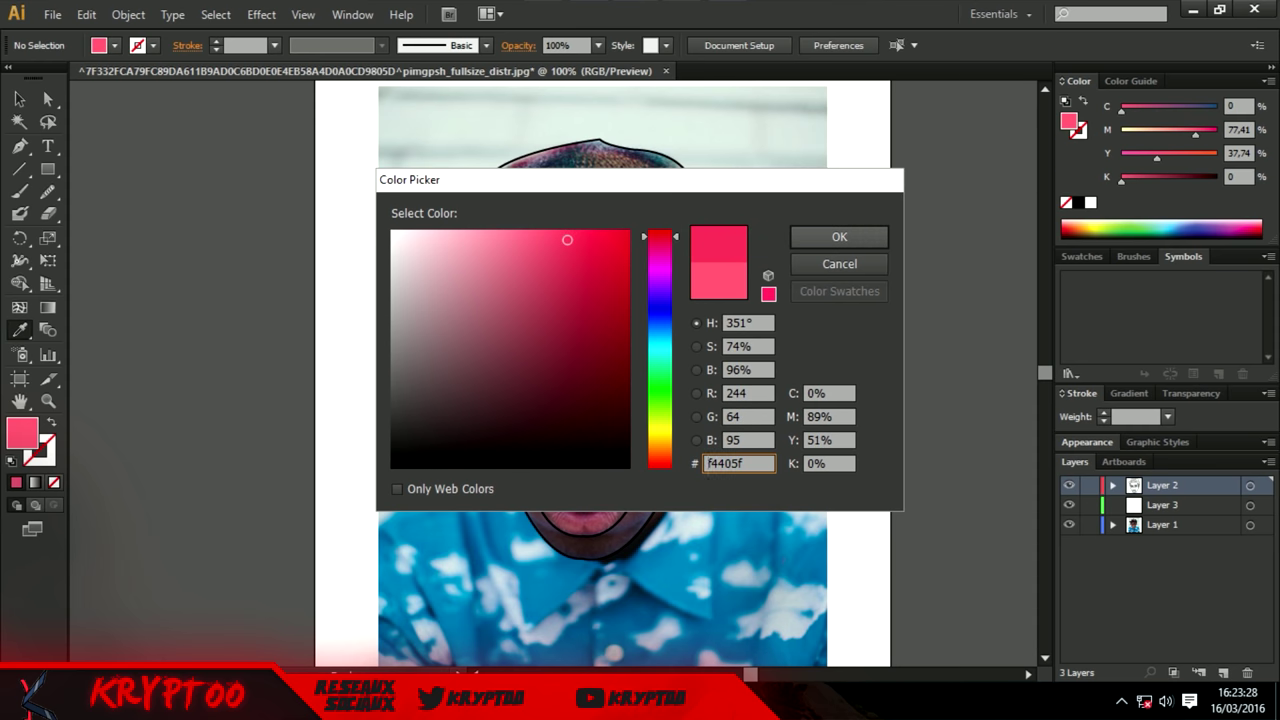
pyautogui.click(839, 237)
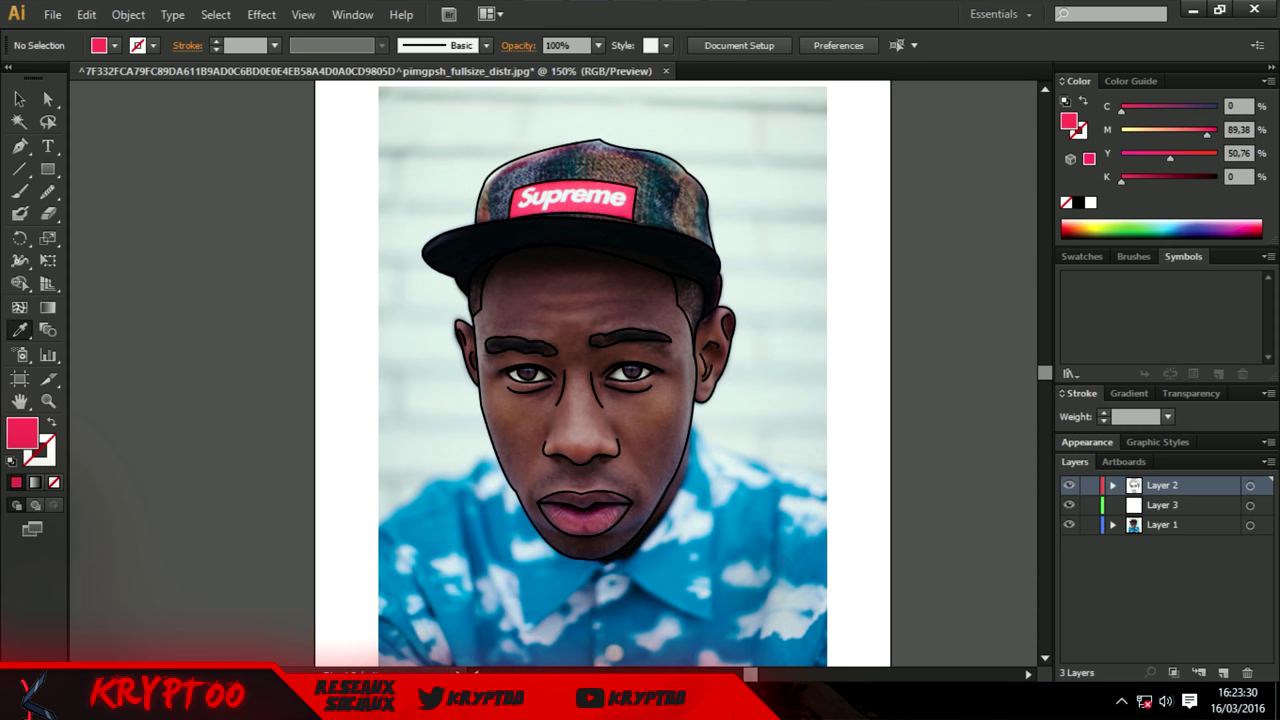
# Zoom into the Supreme patch, undo a trial Blob Brush stroke and select Layer 3.
pyautogui.hotkey('ctrl', '+')
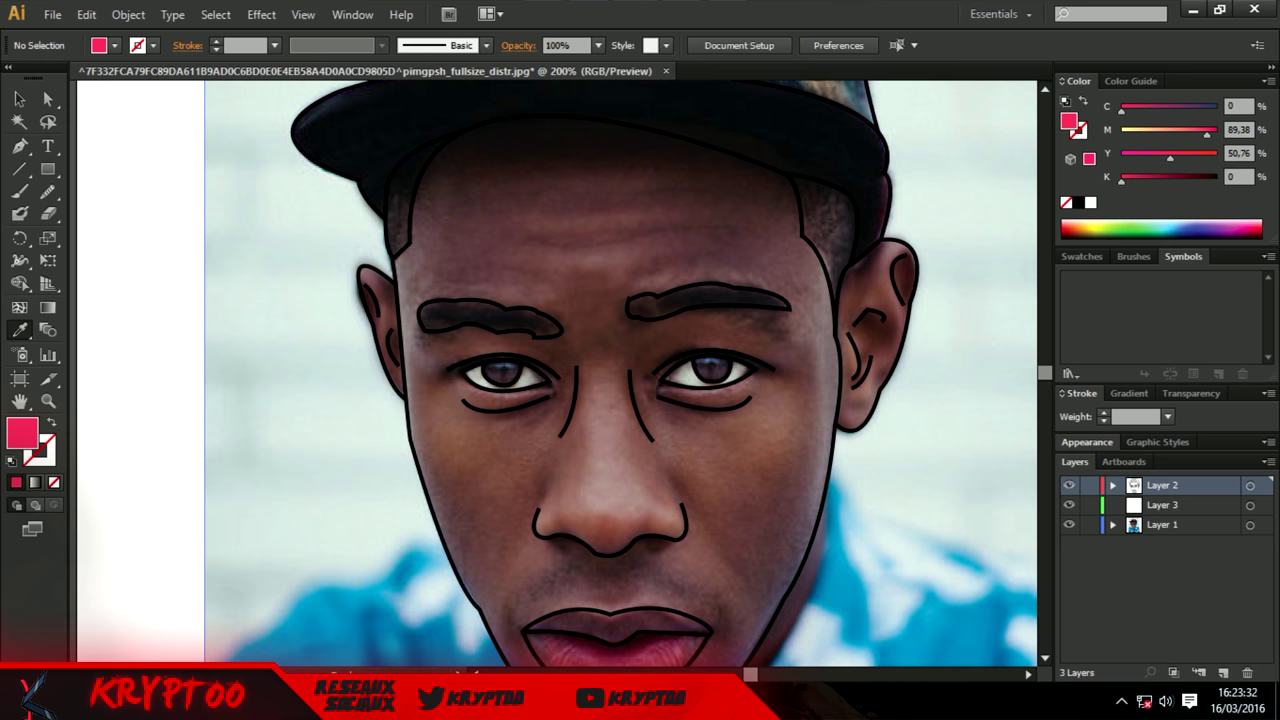
pyautogui.scroll(5, 620, 374)
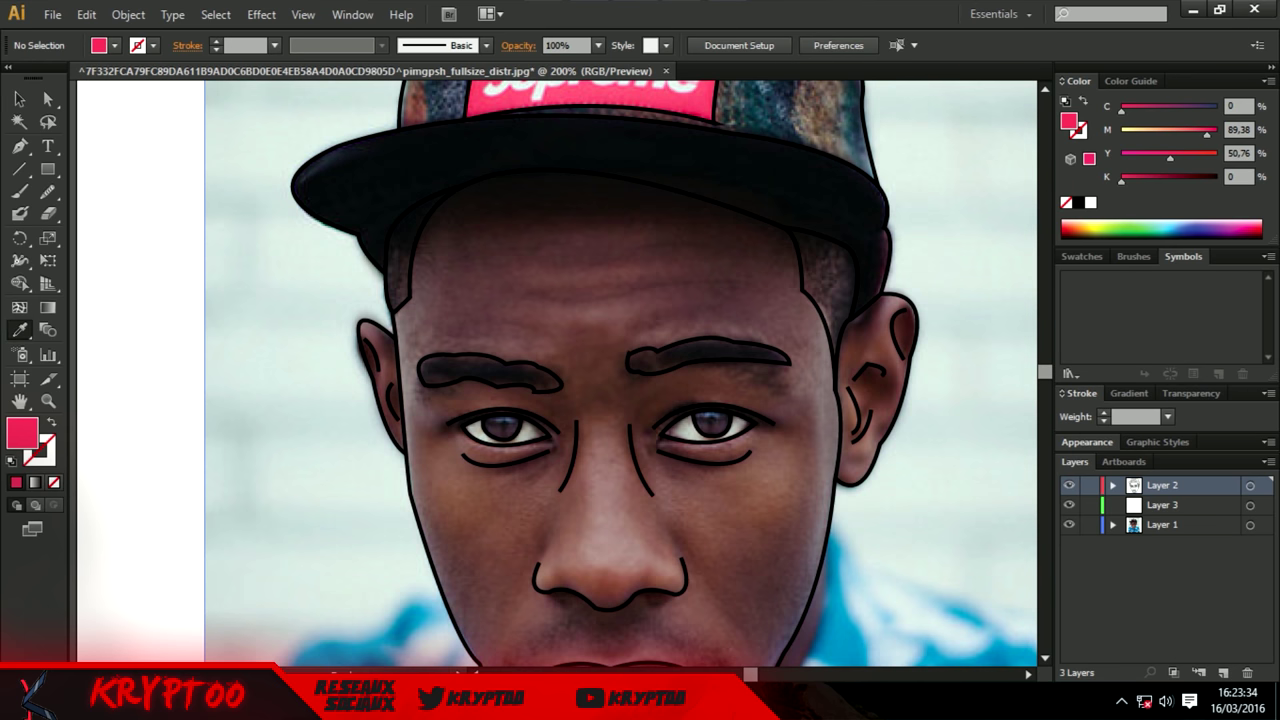
pyautogui.hotkey('ctrl', '1')
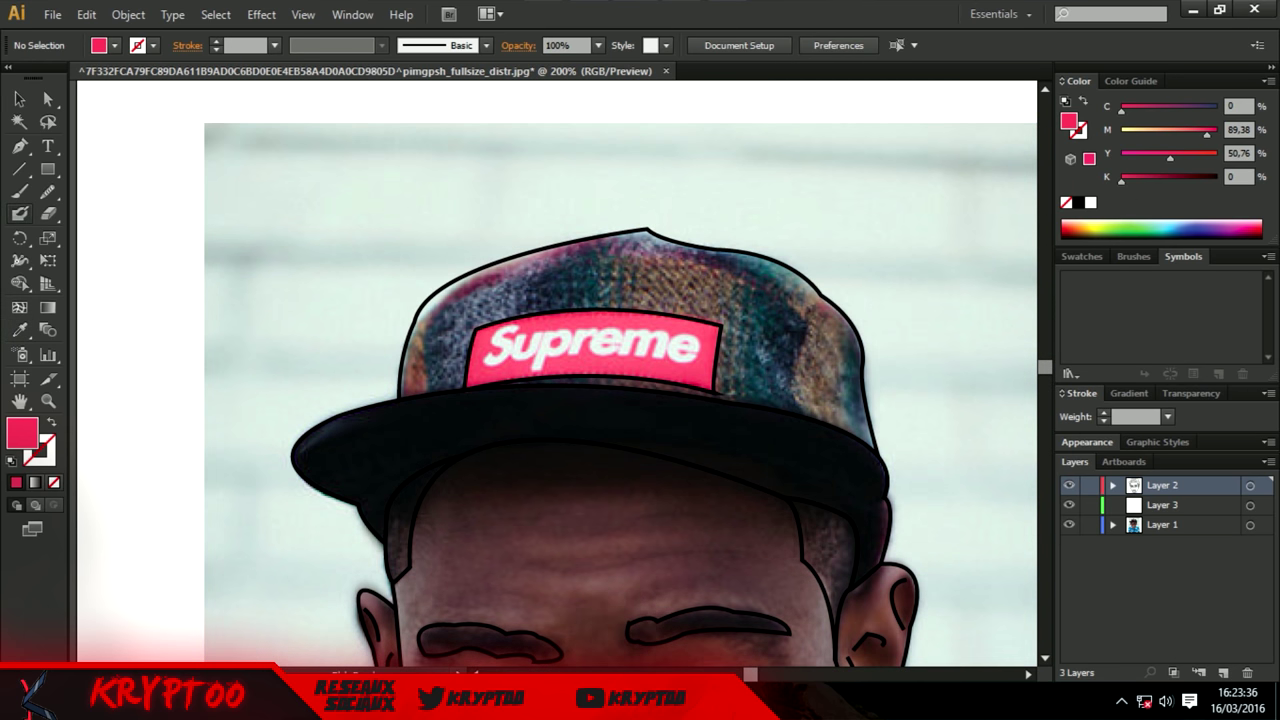
pyautogui.hotkey('ctrl', '+')
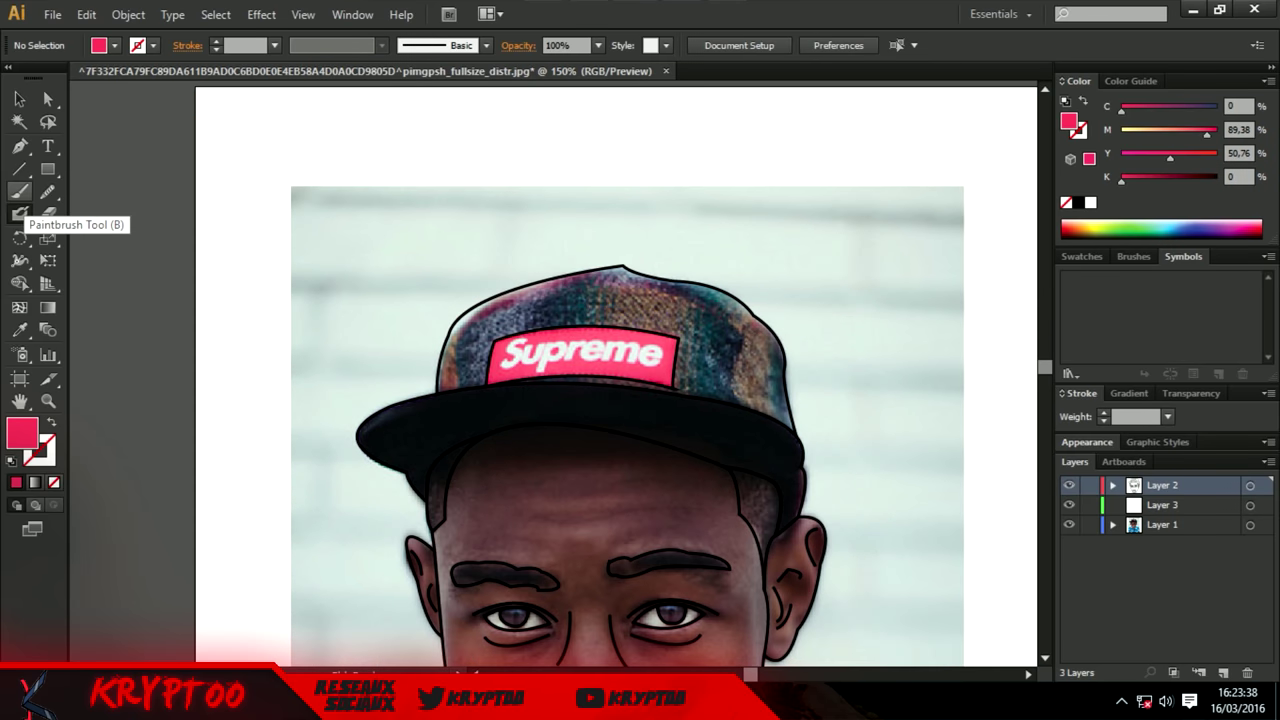
pyautogui.hotkey('ctrl', '+')
pyautogui.hotkey('ctrl', '+')
pyautogui.hotkey('ctrl', '+')
pyautogui.hotkey('ctrl', '+')
pyautogui.click(20, 212)
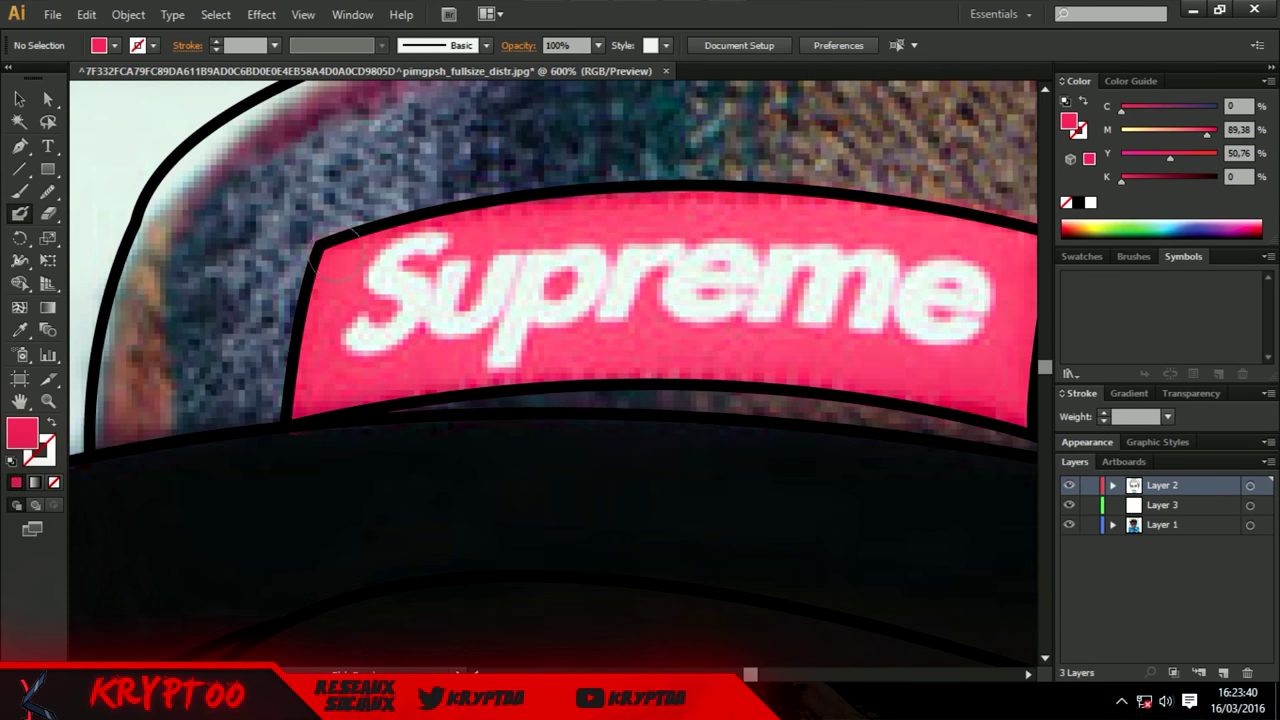
pyautogui.moveTo(432, 305)
pyautogui.mouseDown()
pyautogui.moveTo(665, 288)
pyautogui.moveTo(610, 258)
pyautogui.moveTo(519, 268)
pyautogui.mouseUp()
pyautogui.hotkey('ctrl', 'z')
pyautogui.click(1162, 505)
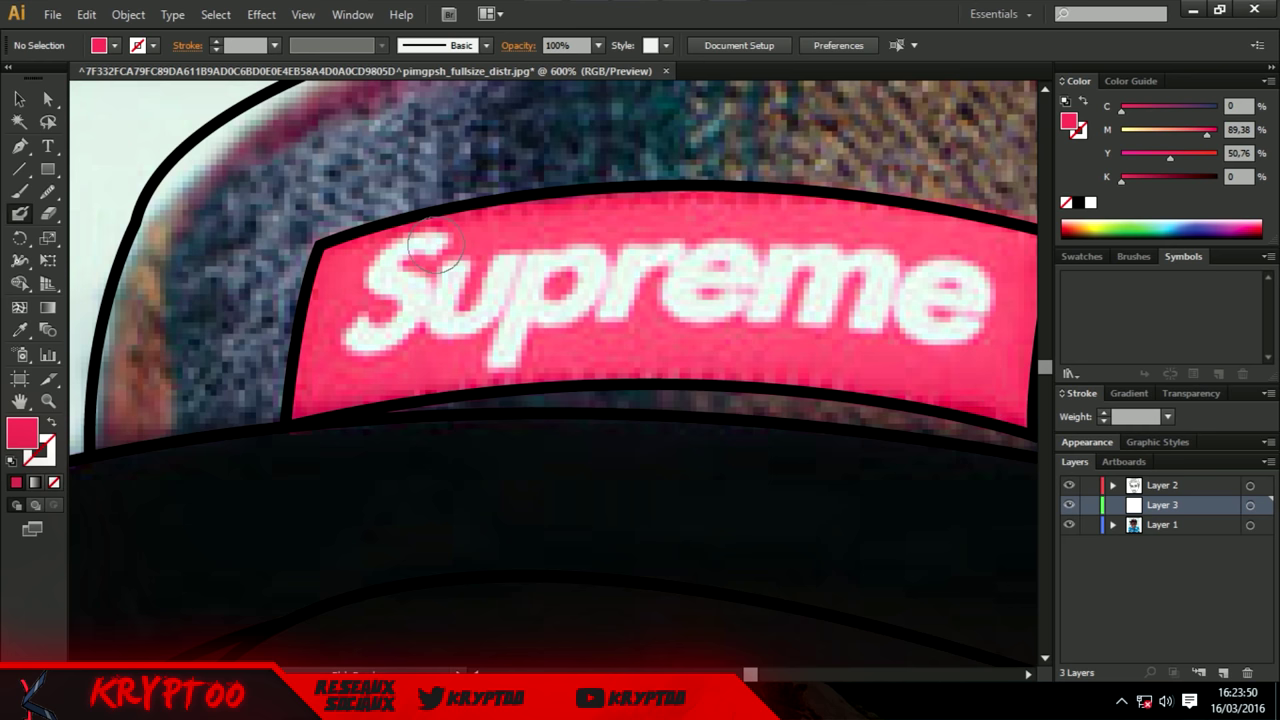
# Paint pink Blob Brush strokes across the Supreme logo letters, undoing misplaced strokes.
pyautogui.moveTo(420, 245)
pyautogui.mouseDown()
pyautogui.moveTo(845, 268)
pyautogui.moveTo(850, 320)
pyautogui.moveTo(805, 210)
pyautogui.moveTo(460, 210)
pyautogui.moveTo(397, 256)
pyautogui.mouseUp()
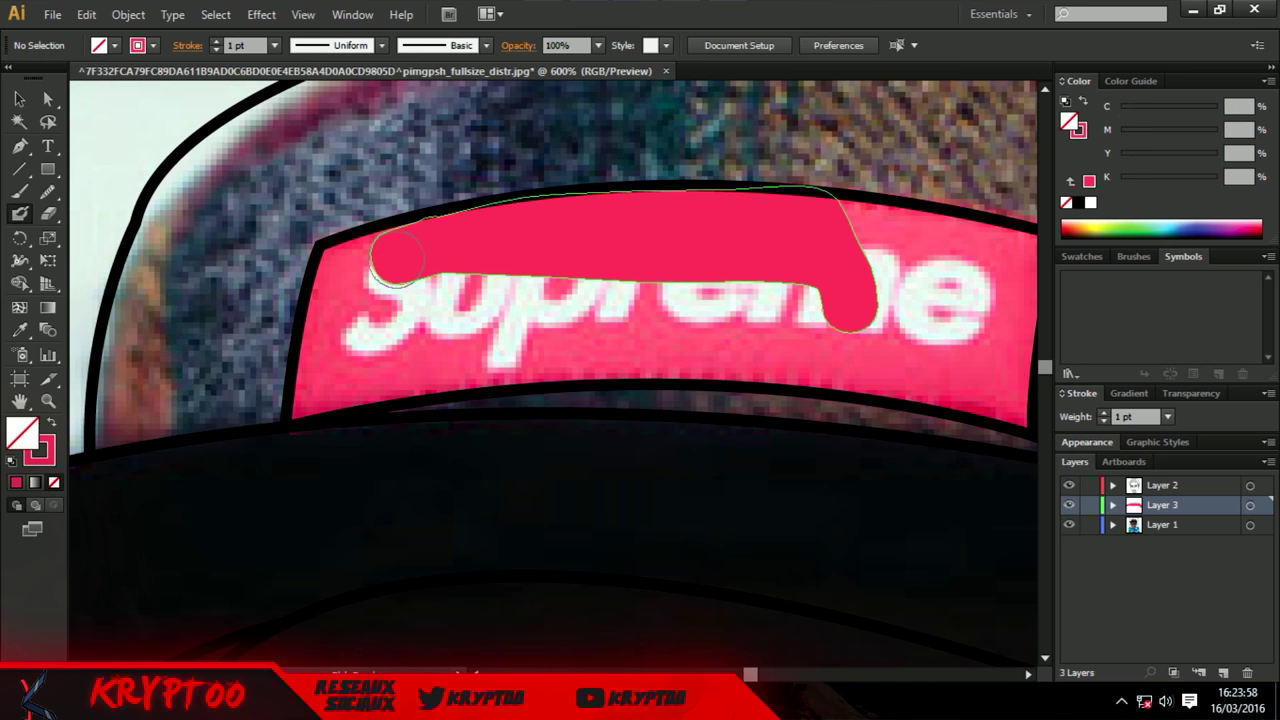
pyautogui.moveTo(770, 312)
pyautogui.mouseDown()
pyautogui.moveTo(400, 312)
pyautogui.moveTo(360, 328)
pyautogui.moveTo(396, 286)
pyautogui.moveTo(403, 243)
pyautogui.moveTo(365, 232)
pyautogui.moveTo(318, 292)
pyautogui.moveTo(360, 405)
pyautogui.mouseUp()
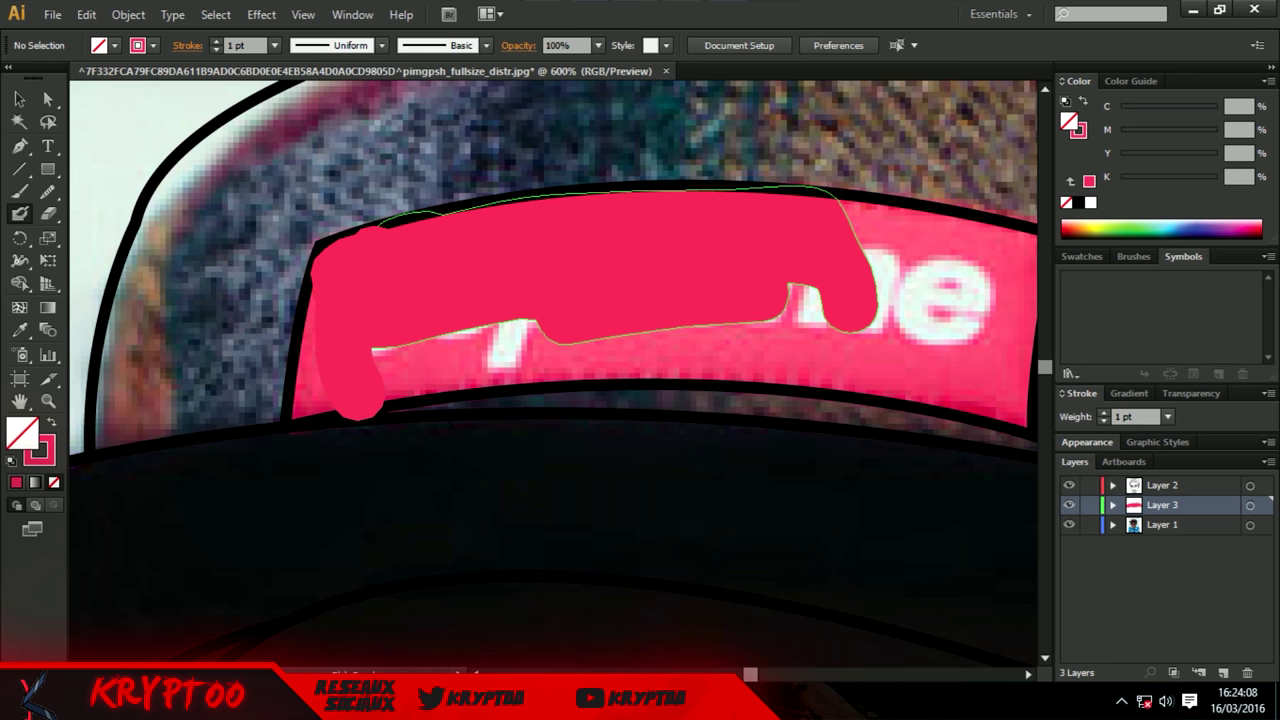
pyautogui.hotkey('ctrl', 'z')
pyautogui.hotkey('ctrl', 'z')
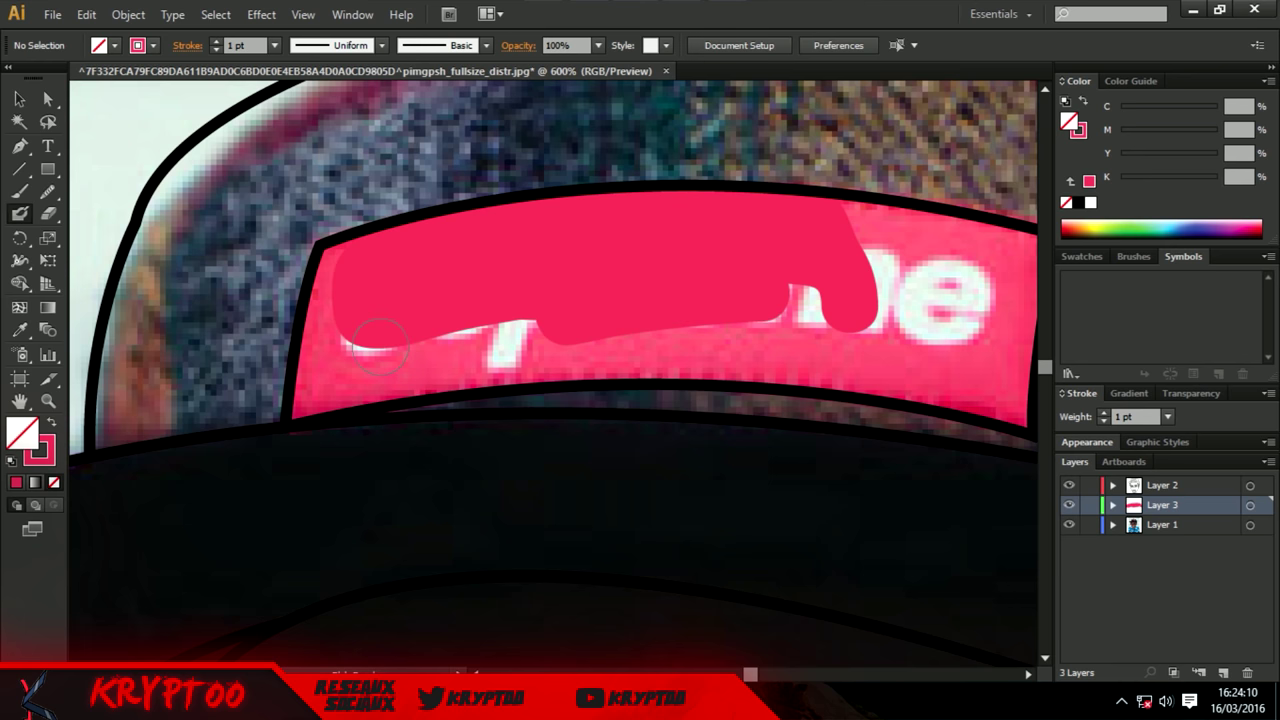
pyautogui.moveTo(378, 345); pyautogui.dragTo(422, 366)
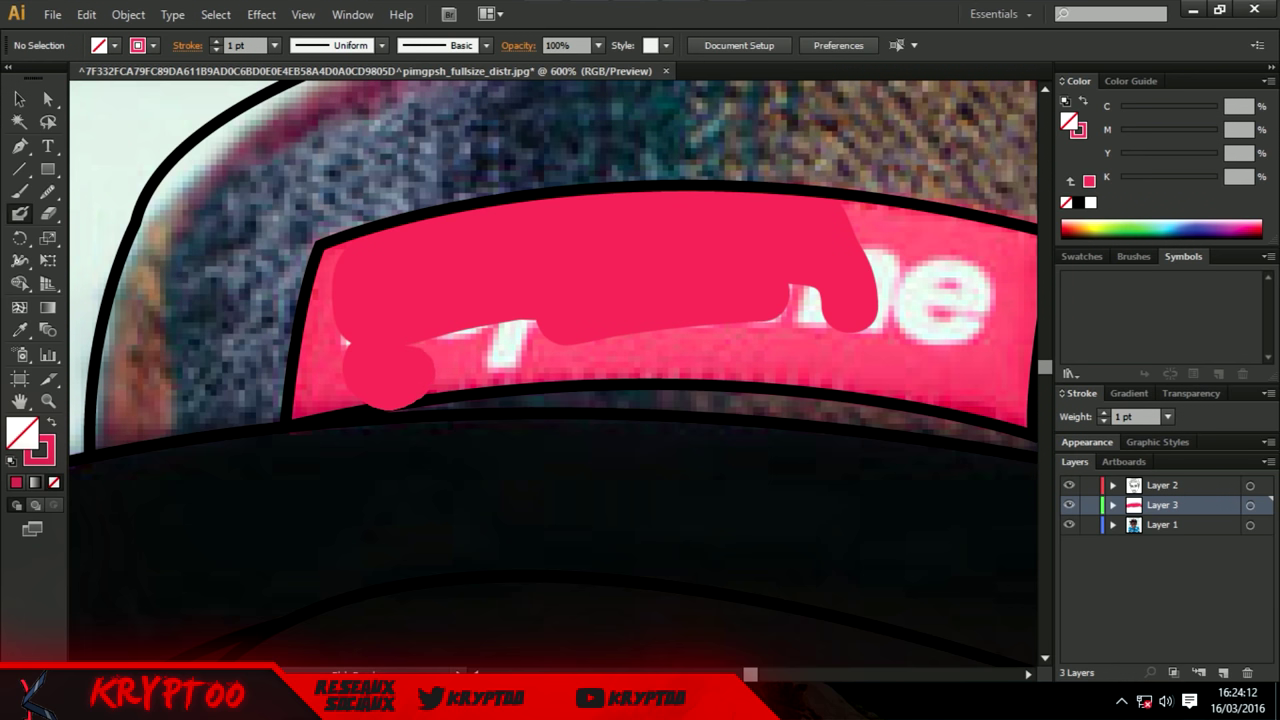
pyautogui.moveTo(392, 370); pyautogui.dragTo(490, 350)
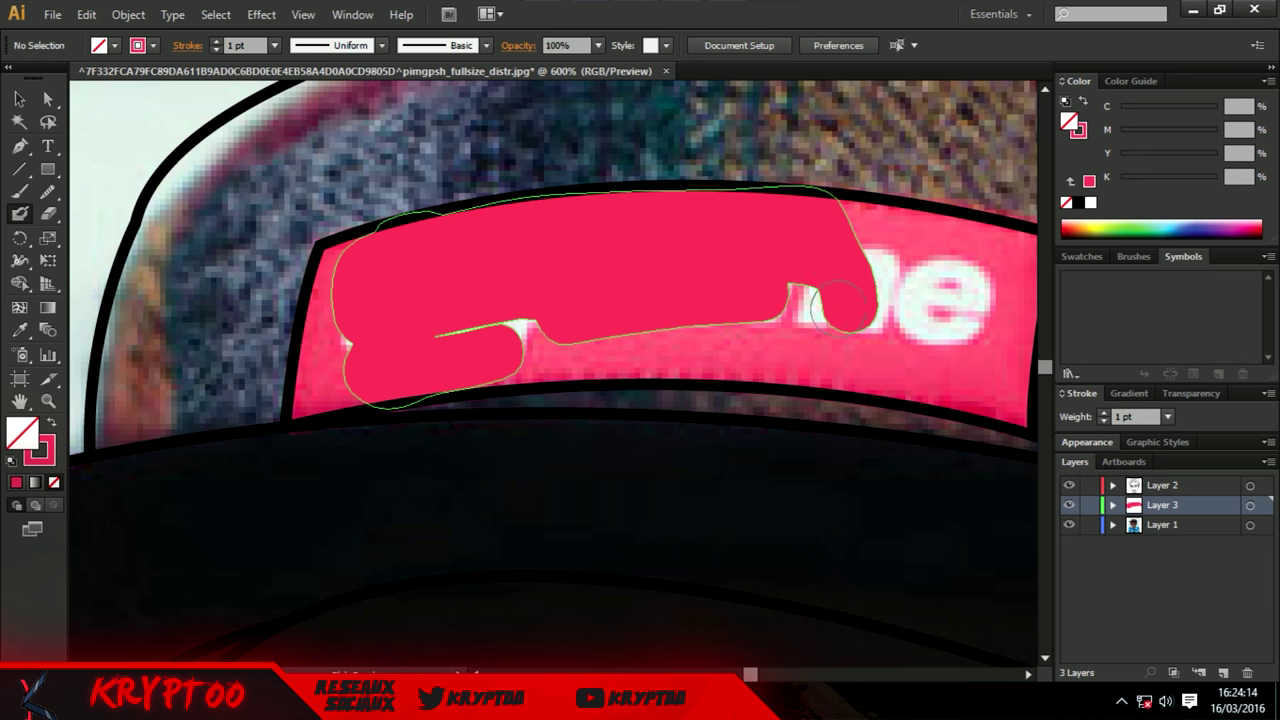
pyautogui.moveTo(838, 305); pyautogui.dragTo(440, 336)
pyautogui.moveTo(515, 365)
pyautogui.mouseDown()
pyautogui.moveTo(960, 245)
pyautogui.moveTo(880, 255)
pyautogui.mouseUp()
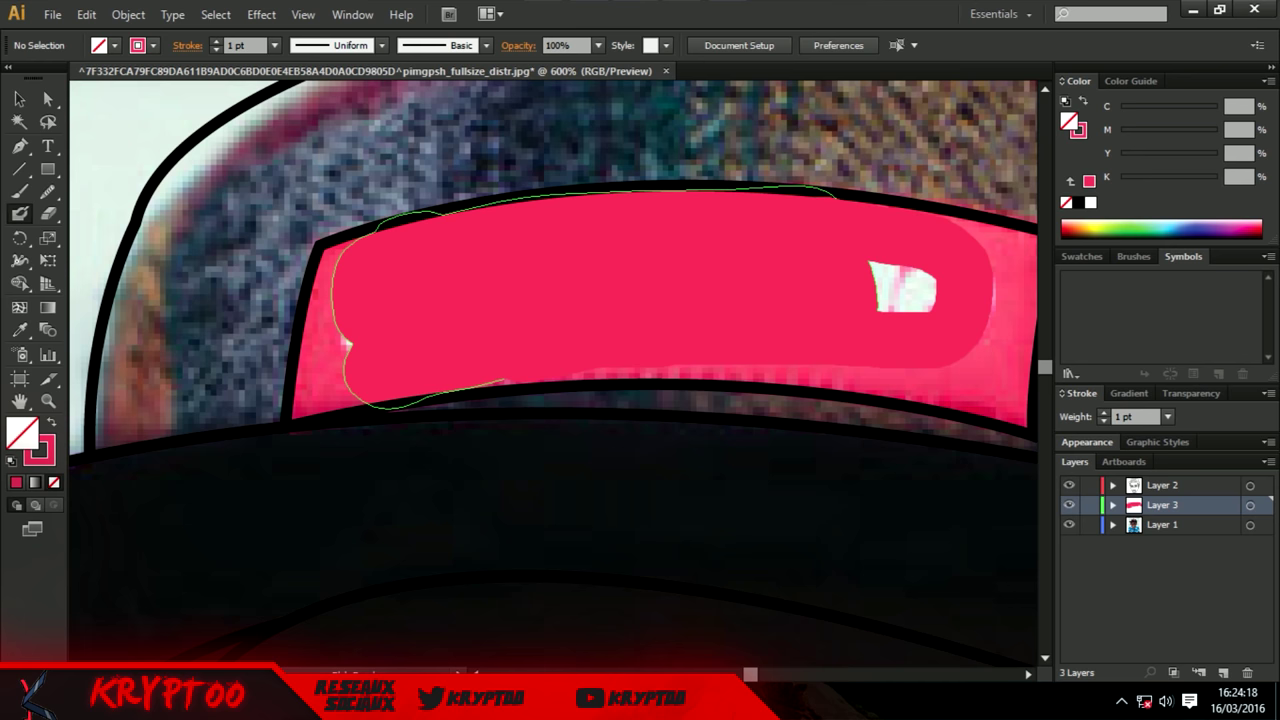
pyautogui.hotkey('ctrl', 'z')
pyautogui.hotkey('ctrl', 'z')
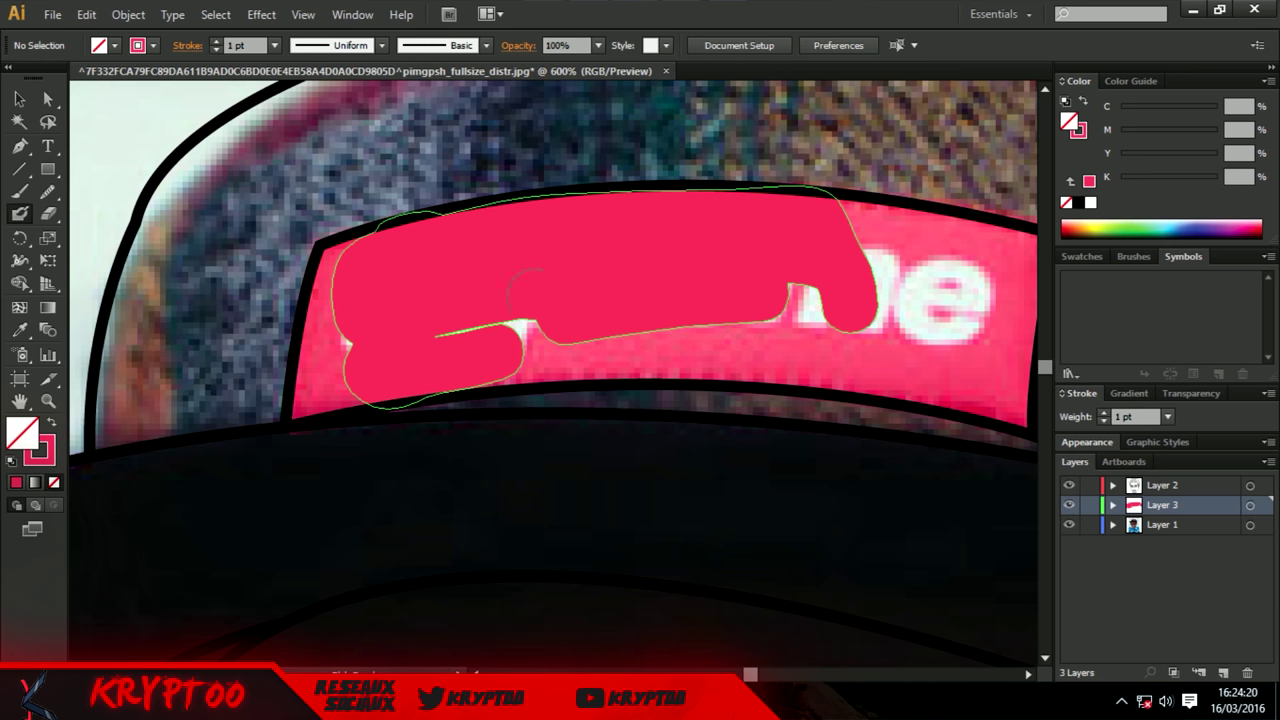
pyautogui.moveTo(386, 326)
pyautogui.mouseDown()
pyautogui.moveTo(967, 311)
pyautogui.moveTo(915, 241)
pyautogui.moveTo(868, 228)
pyautogui.moveTo(955, 285)
pyautogui.mouseUp()
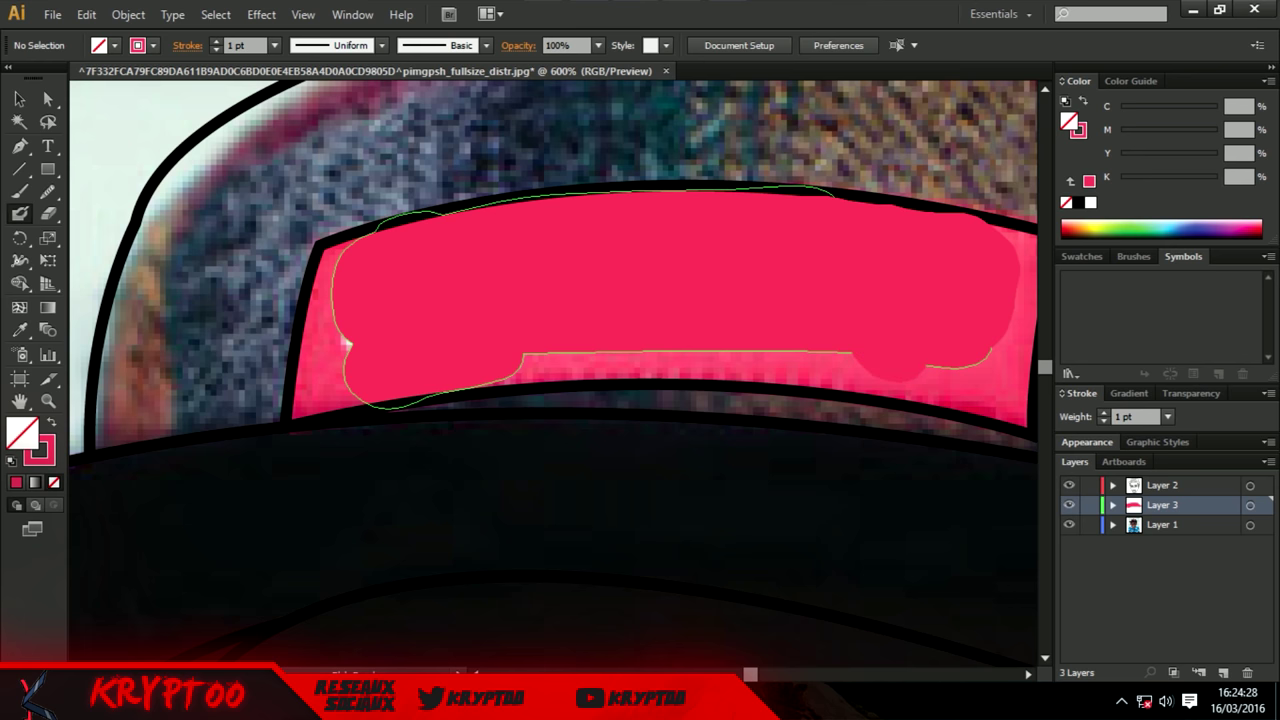
pyautogui.moveTo(858, 358)
pyautogui.mouseDown()
pyautogui.moveTo(935, 386)
pyautogui.moveTo(512, 354)
pyautogui.moveTo(530, 372)
pyautogui.moveTo(520, 384)
pyautogui.mouseUp()
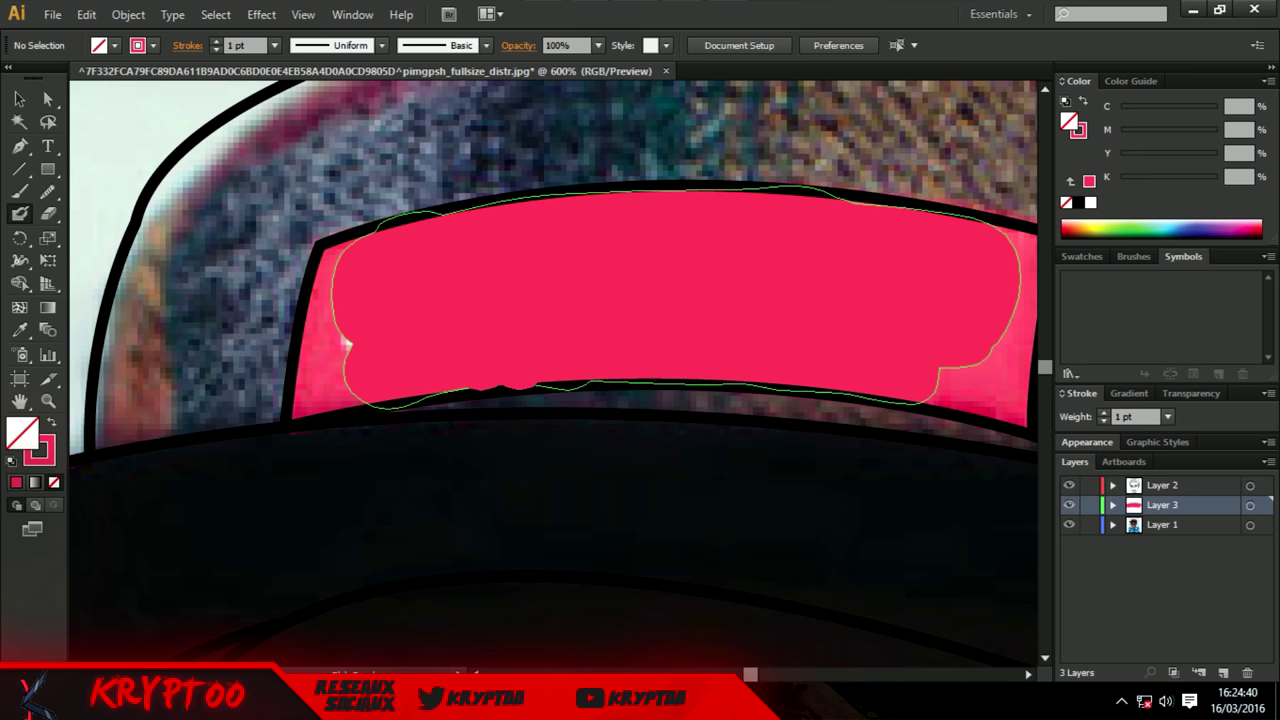
# Touch up the pink fill's bottom, left edge and both lower corners, then zoom out.
pyautogui.moveTo(520, 386); pyautogui.dragTo(492, 361)
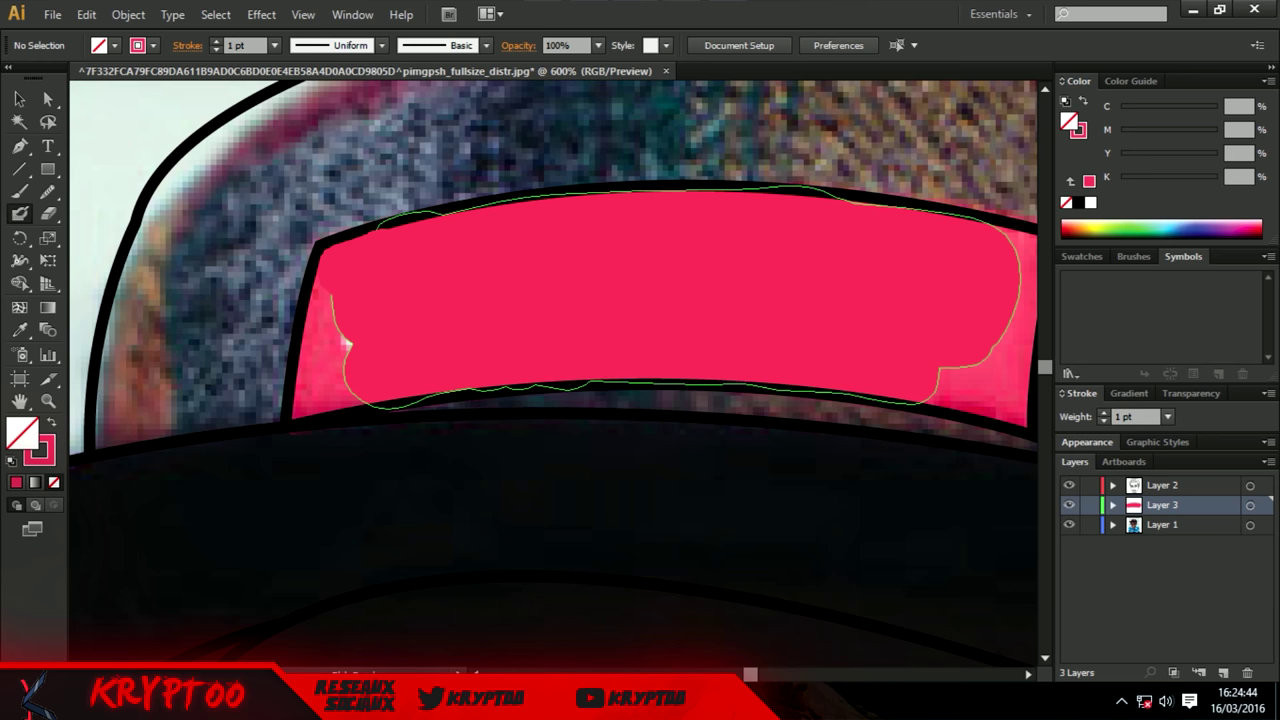
pyautogui.moveTo(322, 258); pyautogui.dragTo(340, 408)
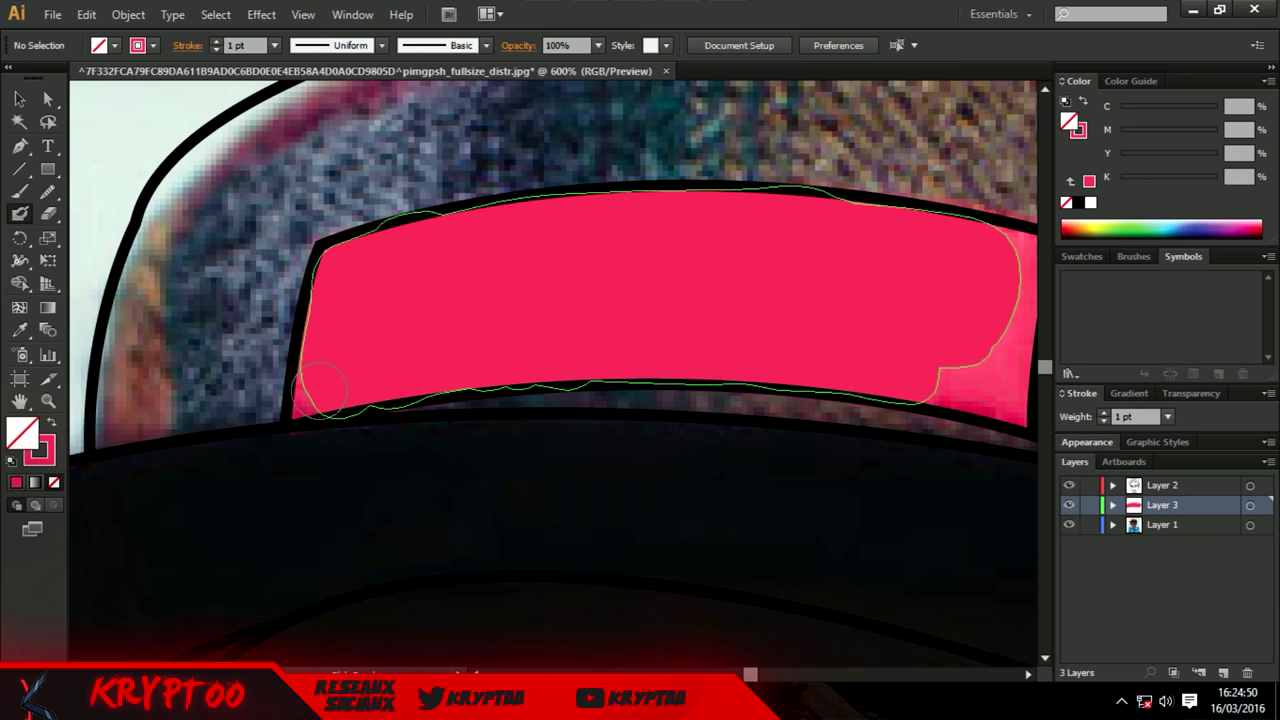
pyautogui.moveTo(322, 385); pyautogui.dragTo(312, 410)
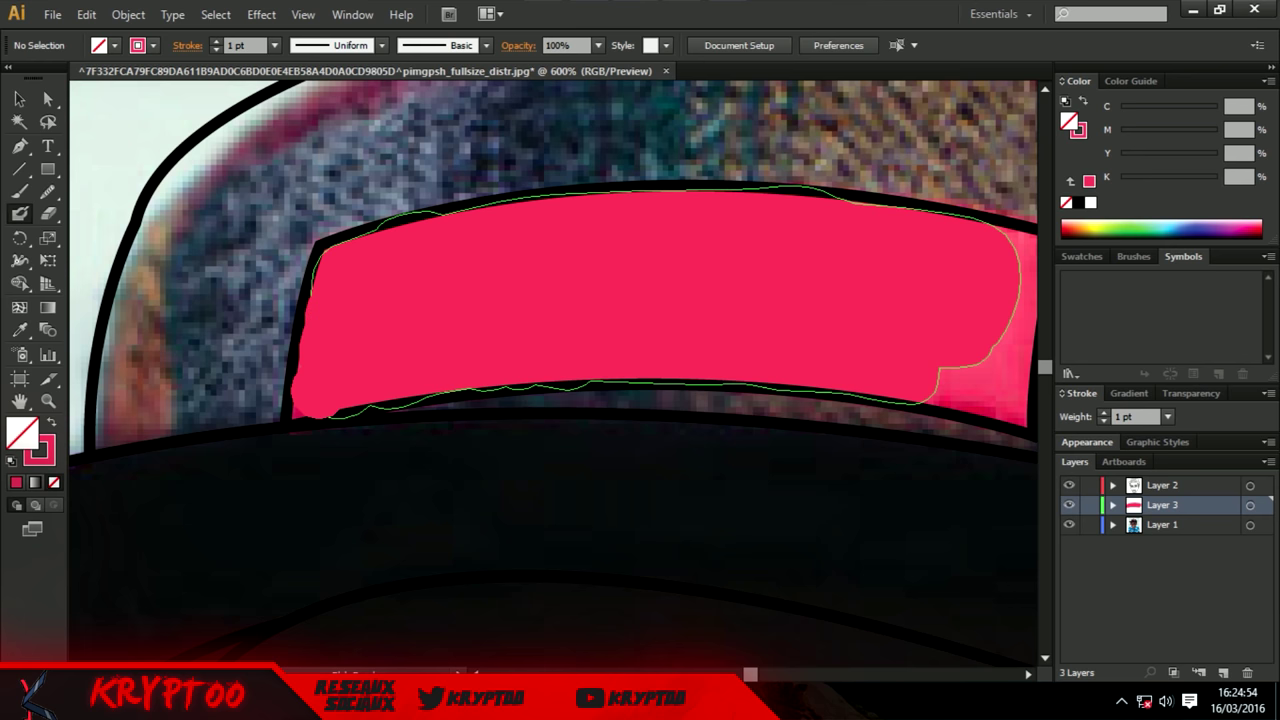
pyautogui.moveTo(322, 400); pyautogui.dragTo(319, 408)
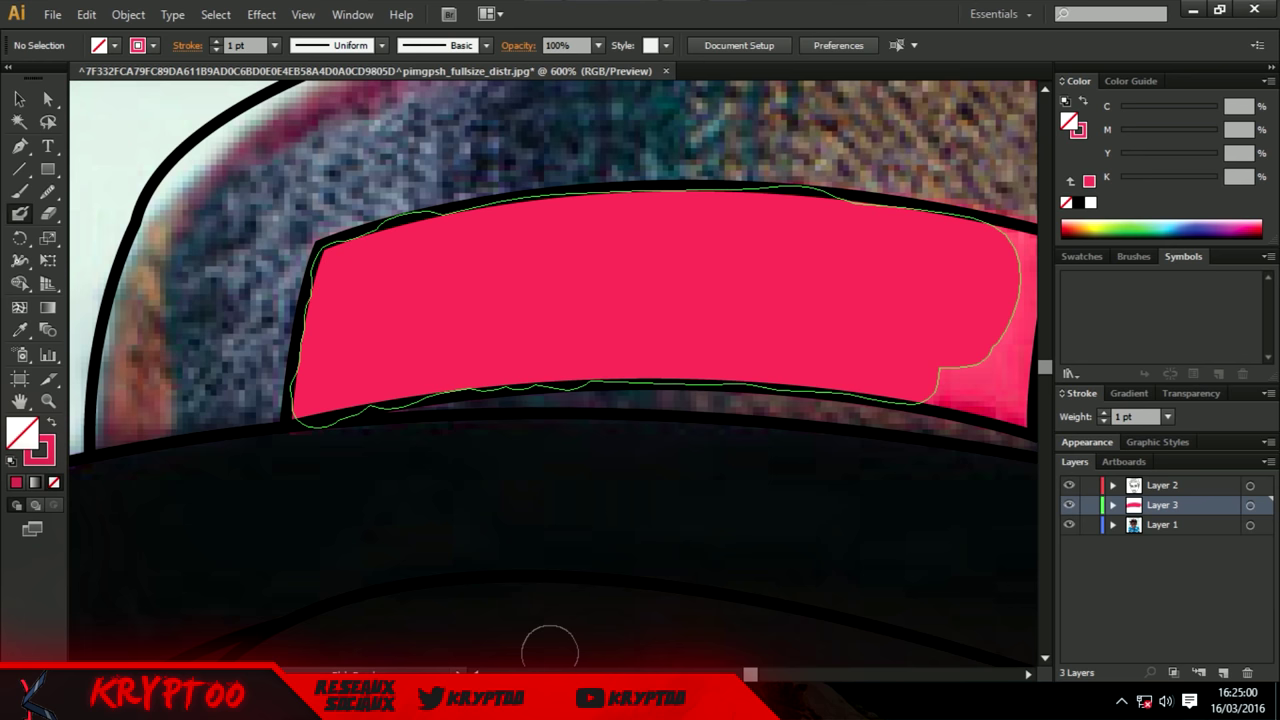
pyautogui.moveTo(550, 648); pyautogui.dragTo(215, 645)
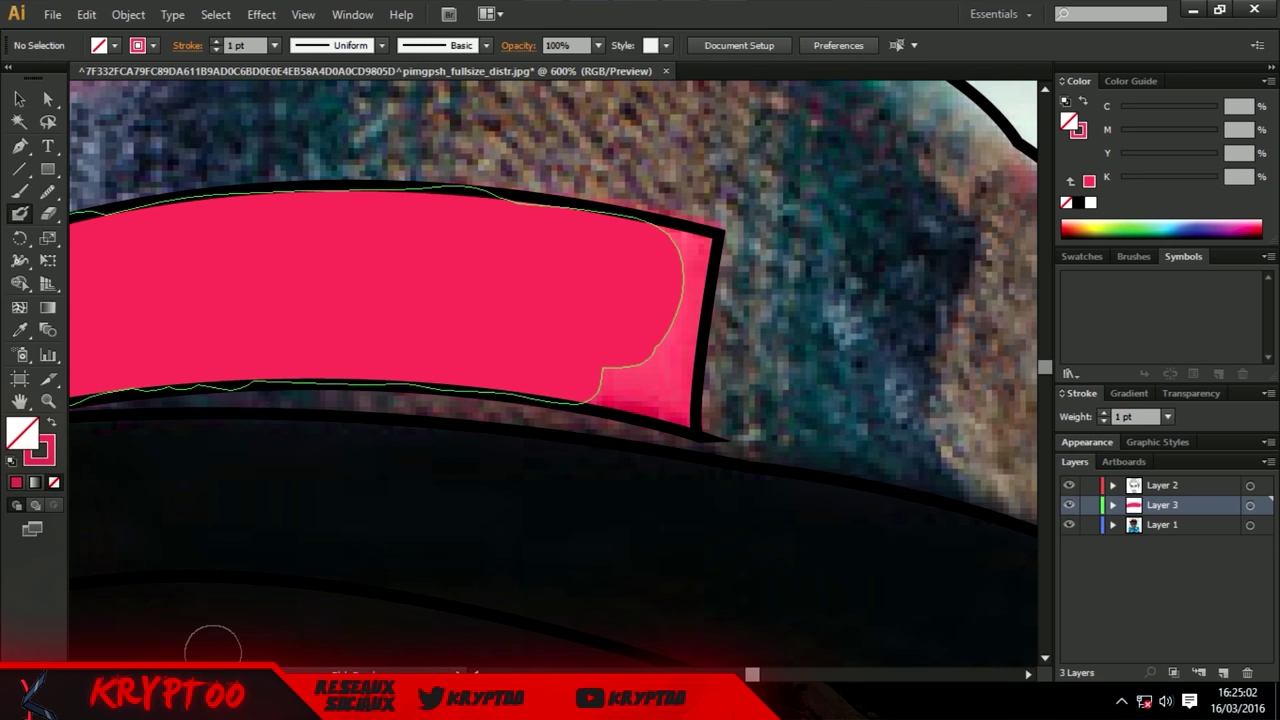
pyautogui.moveTo(586, 382)
pyautogui.mouseDown()
pyautogui.moveTo(688, 405)
pyautogui.moveTo(690, 245)
pyautogui.moveTo(712, 262)
pyautogui.moveTo(672, 232)
pyautogui.moveTo(552, 208)
pyautogui.mouseUp()
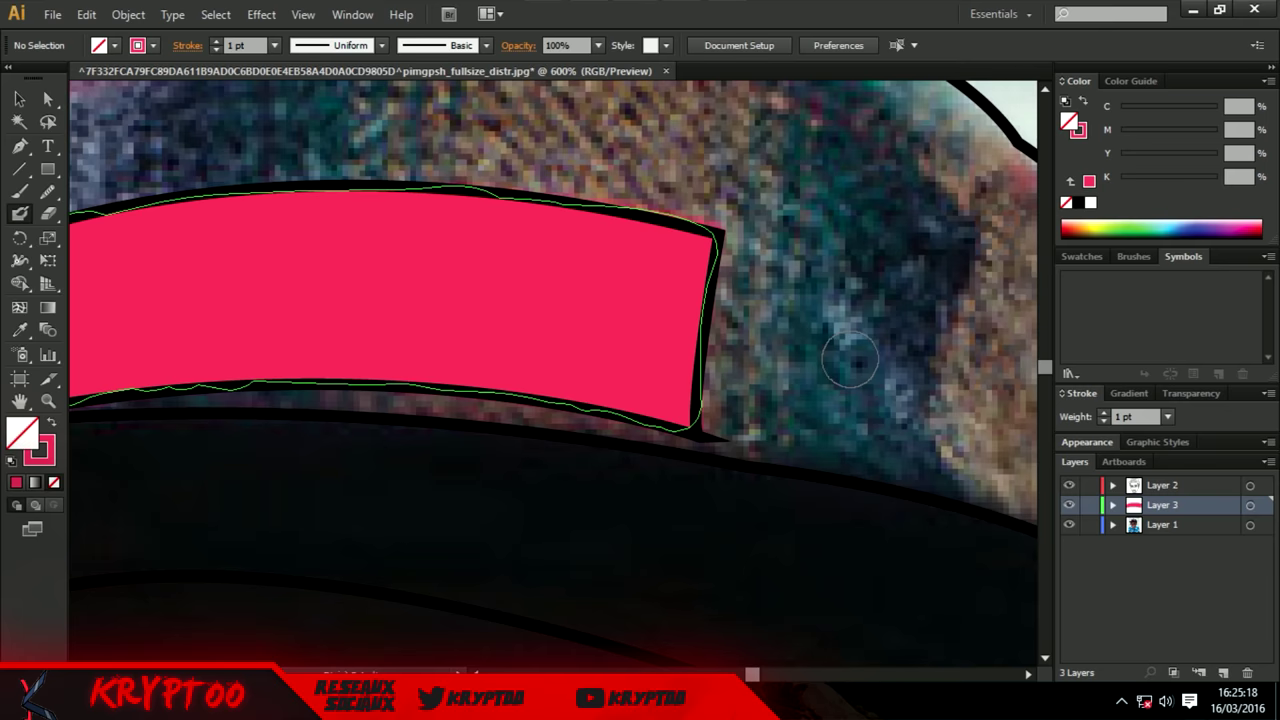
pyautogui.hotkey('ctrl', '-')
pyautogui.hotkey('ctrl', '-')
pyautogui.hotkey('ctrl', '-')
pyautogui.hotkey('ctrl', '-')
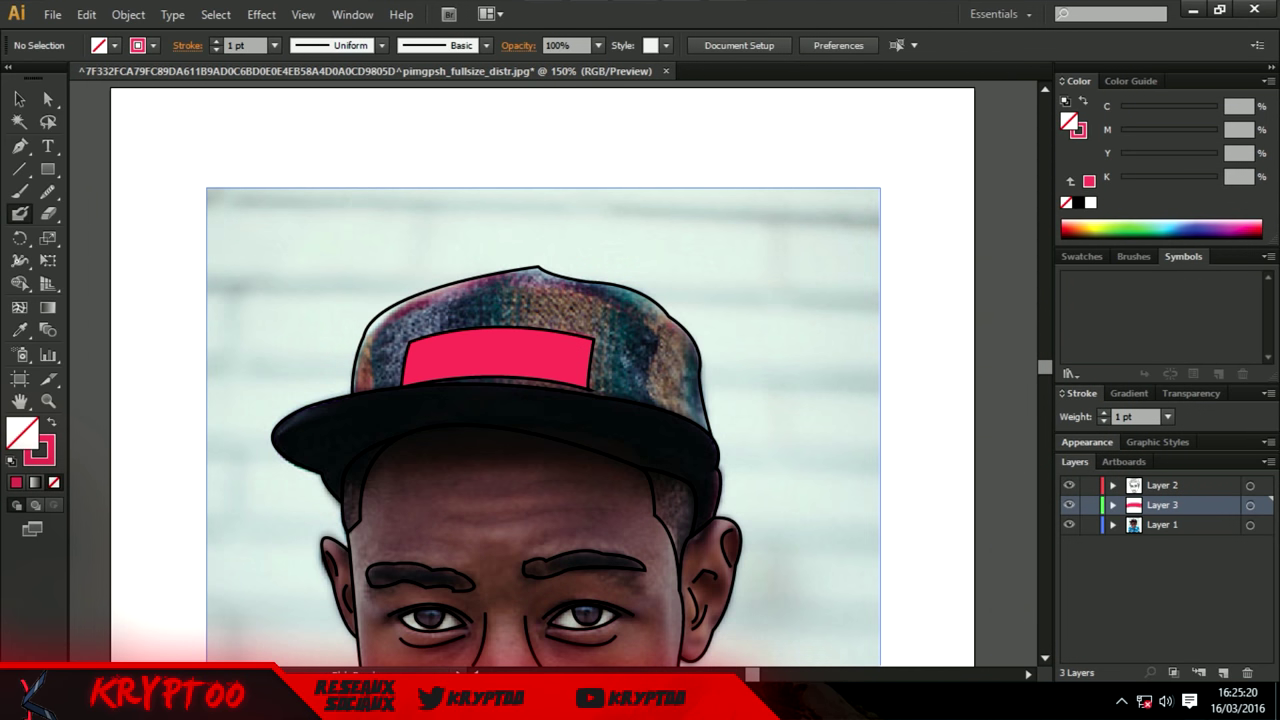
pyautogui.click(1069, 524)
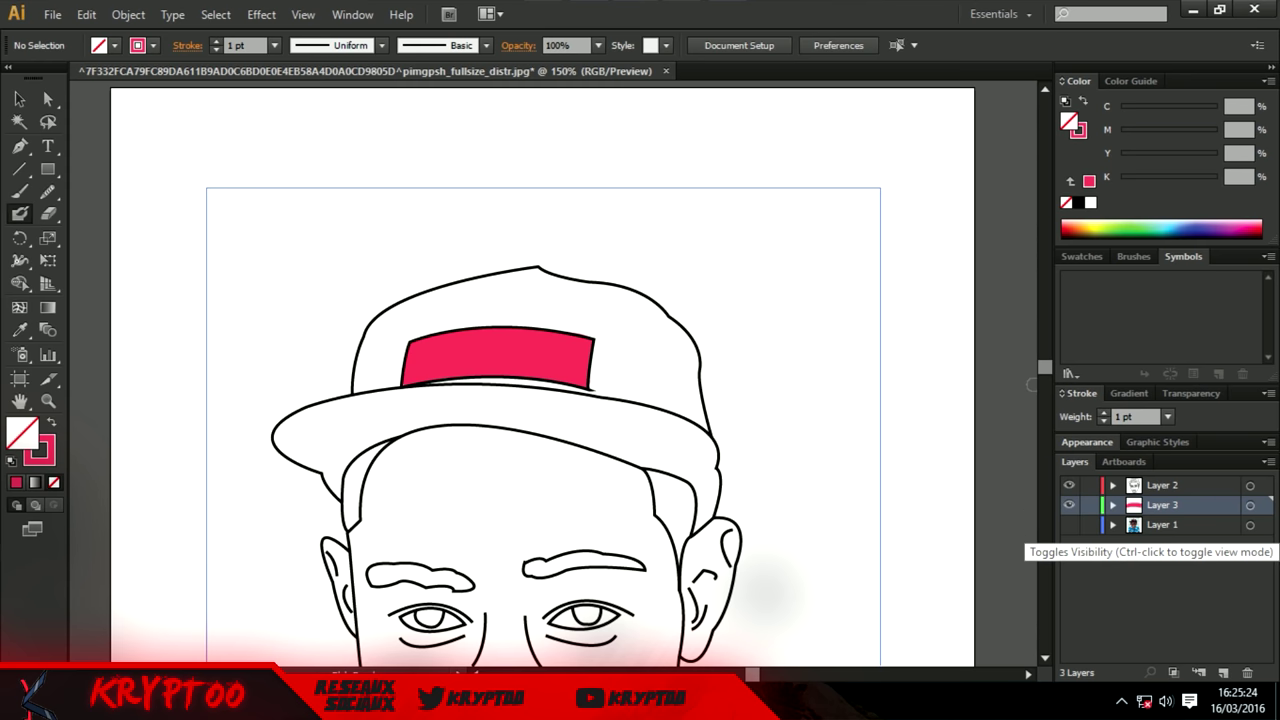
pyautogui.click(1069, 524)
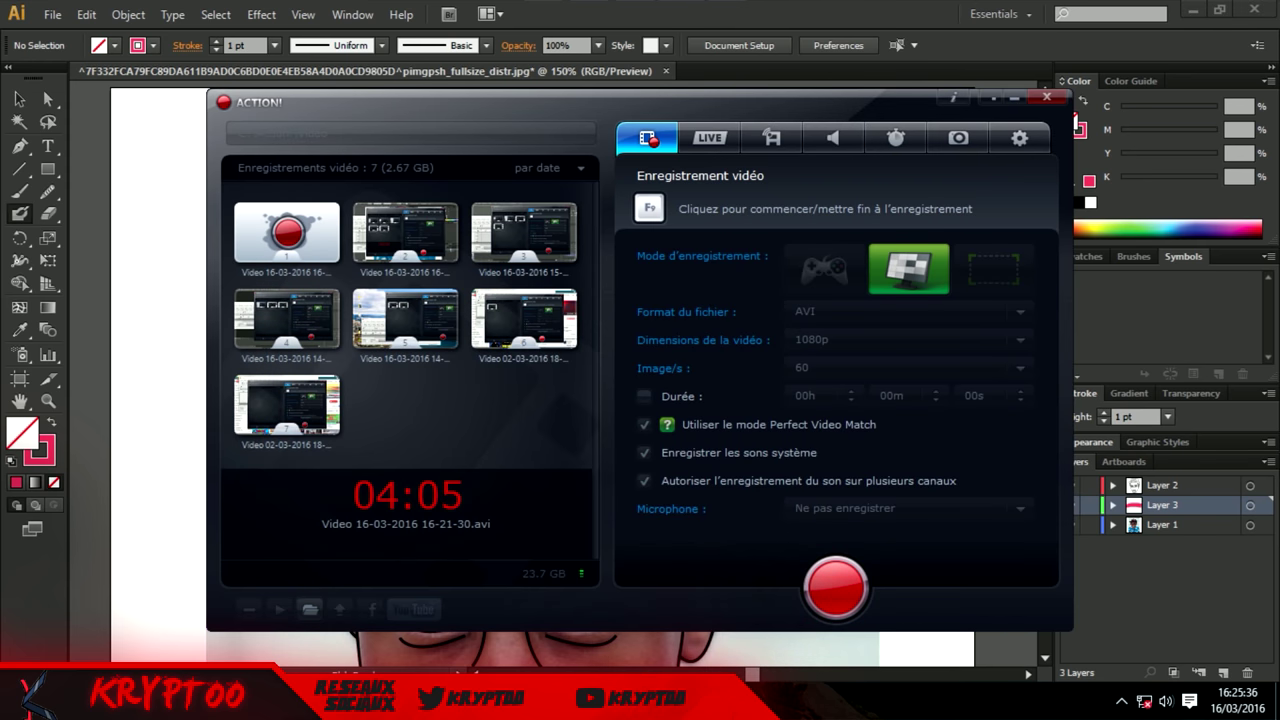
pyautogui.hotkey('ctrl', '+')
pyautogui.hotkey('ctrl', '+')
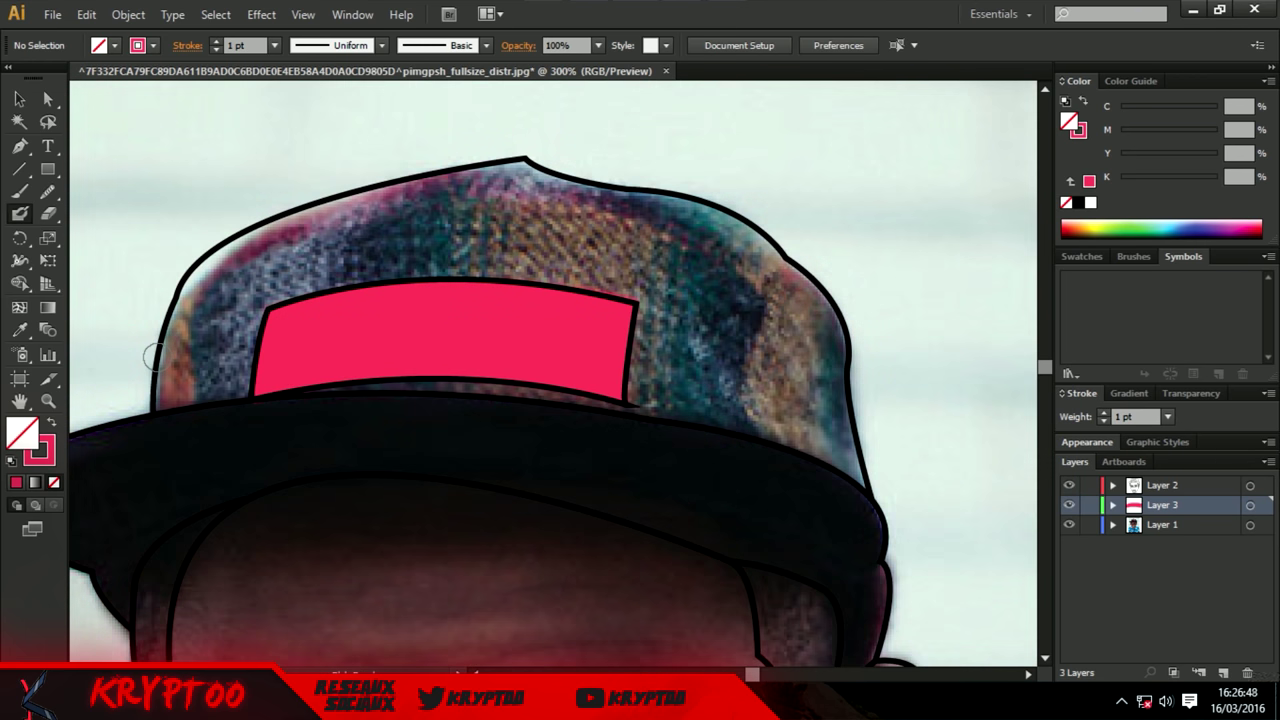
# Set the fill colour to blue and paint a first stroke across the cap crown.
pyautogui.doubleClick(40, 450)
pyautogui.click(660, 306)
pyautogui.click(837, 237)
pyautogui.moveTo(768, 372)
pyautogui.mouseDown()
pyautogui.moveTo(732, 272)
pyautogui.moveTo(240, 262)
pyautogui.moveTo(690, 215)
pyautogui.moveTo(735, 330)
pyautogui.moveTo(805, 435)
pyautogui.mouseUp()
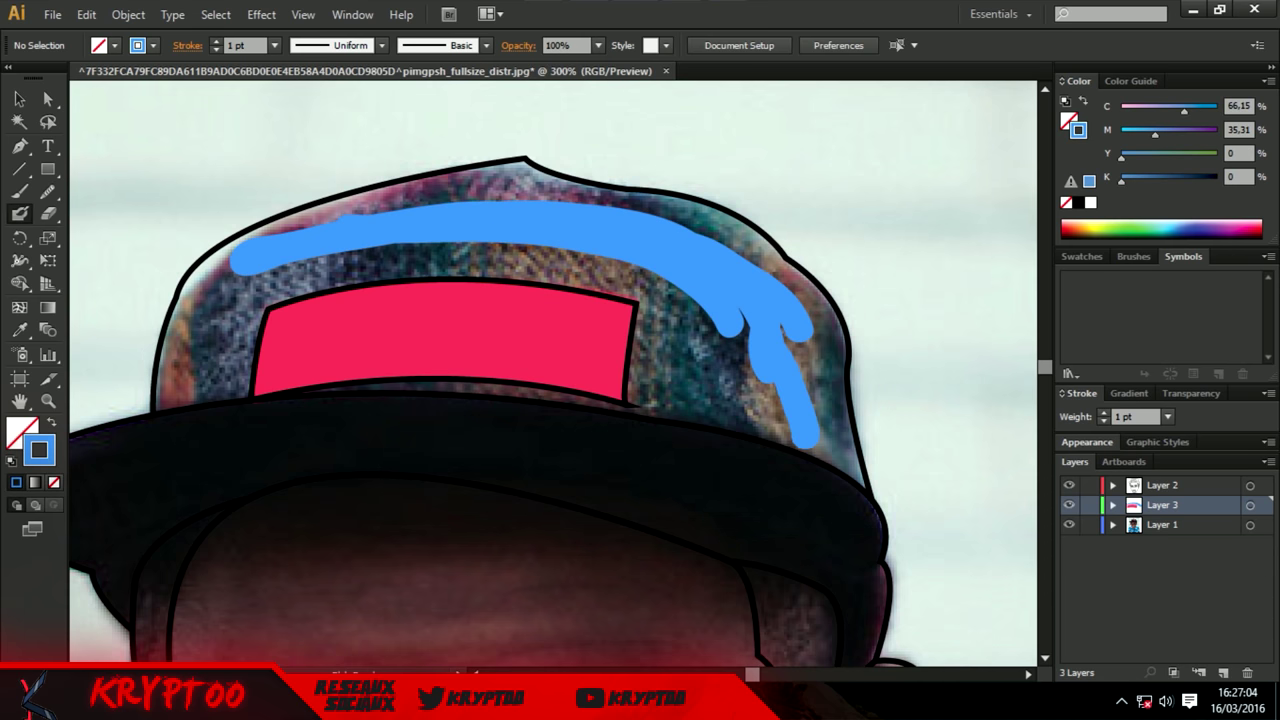
# Paint blue around the pink patch, above it and to its right.
pyautogui.moveTo(710, 290); pyautogui.dragTo(300, 260)
pyautogui.hotkey('ctrl', '+')
pyautogui.hotkey('ctrl', '+')
pyautogui.moveTo(780, 240); pyautogui.dragTo(218, 180)
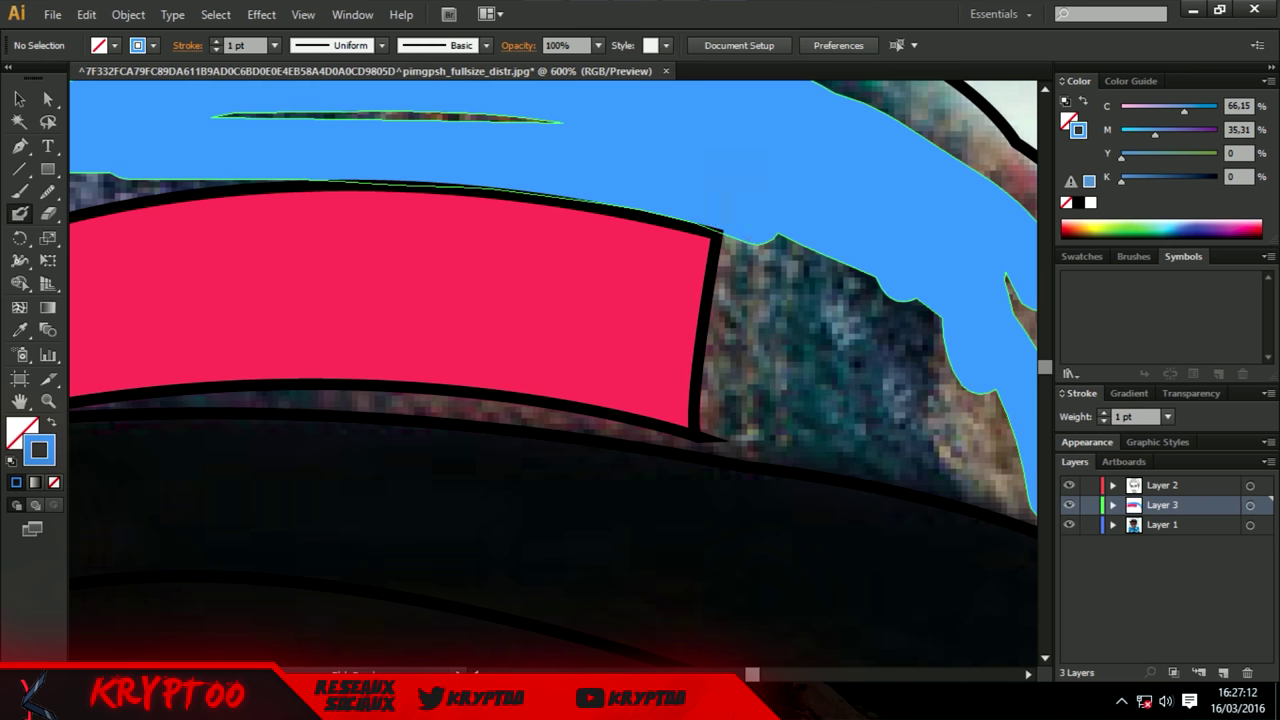
pyautogui.moveTo(716, 232)
pyautogui.mouseDown()
pyautogui.moveTo(745, 310)
pyautogui.moveTo(725, 445)
pyautogui.mouseUp()
pyautogui.moveTo(800, 245)
pyautogui.mouseDown()
pyautogui.moveTo(900, 340)
pyautogui.moveTo(780, 400)
pyautogui.moveTo(950, 440)
pyautogui.moveTo(1010, 440)
pyautogui.mouseUp()
# Fill the crown's right side and bottom strip blue up to the outline.
pyautogui.hscroll(5, 100, 652)
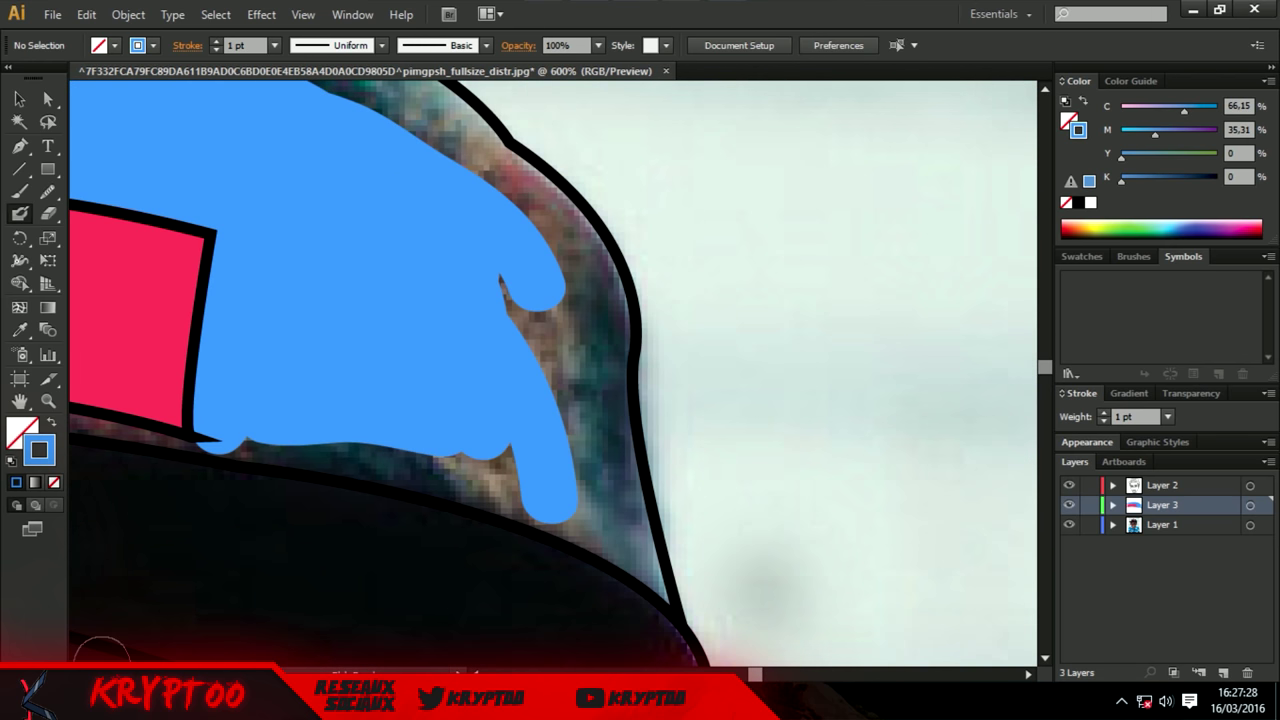
pyautogui.moveTo(440, 130)
pyautogui.mouseDown()
pyautogui.moveTo(520, 190)
pyautogui.moveTo(565, 465)
pyautogui.mouseUp()
pyautogui.moveTo(560, 200)
pyautogui.mouseDown()
pyautogui.moveTo(600, 250)
pyautogui.moveTo(550, 500)
pyautogui.mouseUp()
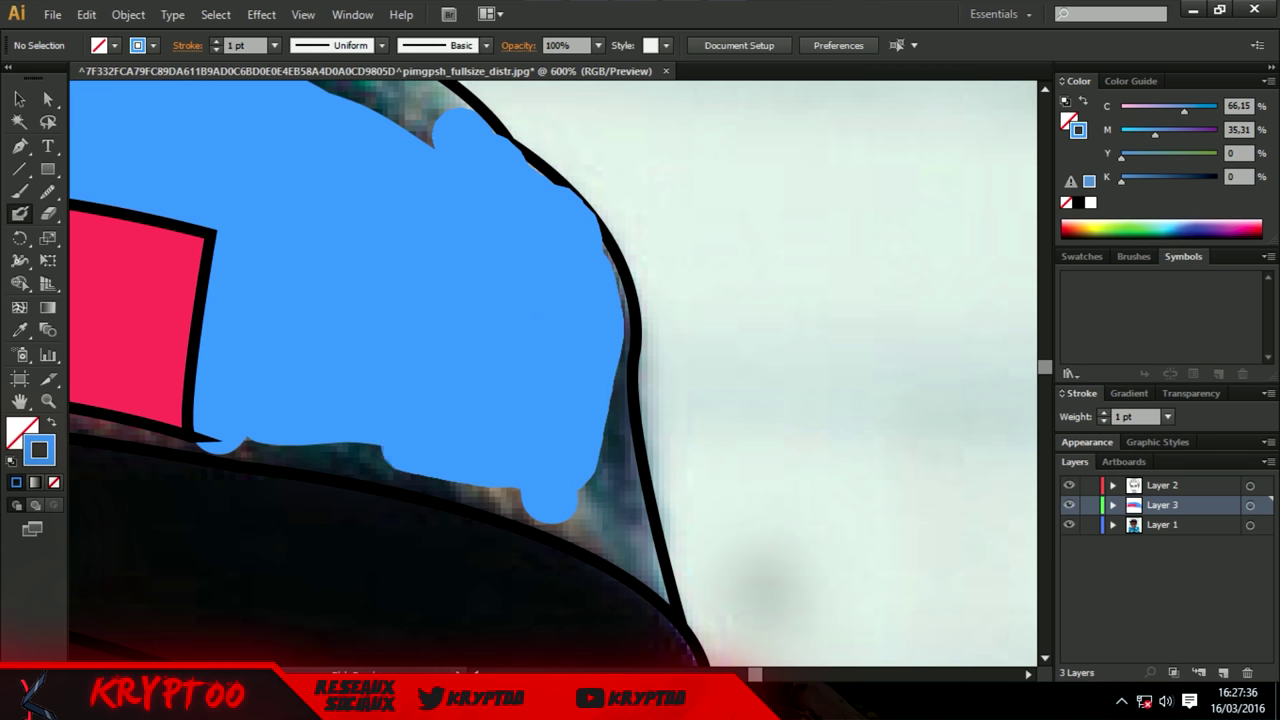
pyautogui.moveTo(232, 450)
pyautogui.mouseDown()
pyautogui.moveTo(615, 530)
pyautogui.moveTo(645, 560)
pyautogui.mouseUp()
pyautogui.moveTo(578, 260)
pyautogui.mouseDown()
pyautogui.moveTo(618, 300)
pyautogui.moveTo(615, 470)
pyautogui.moveTo(637, 515)
pyautogui.mouseUp()
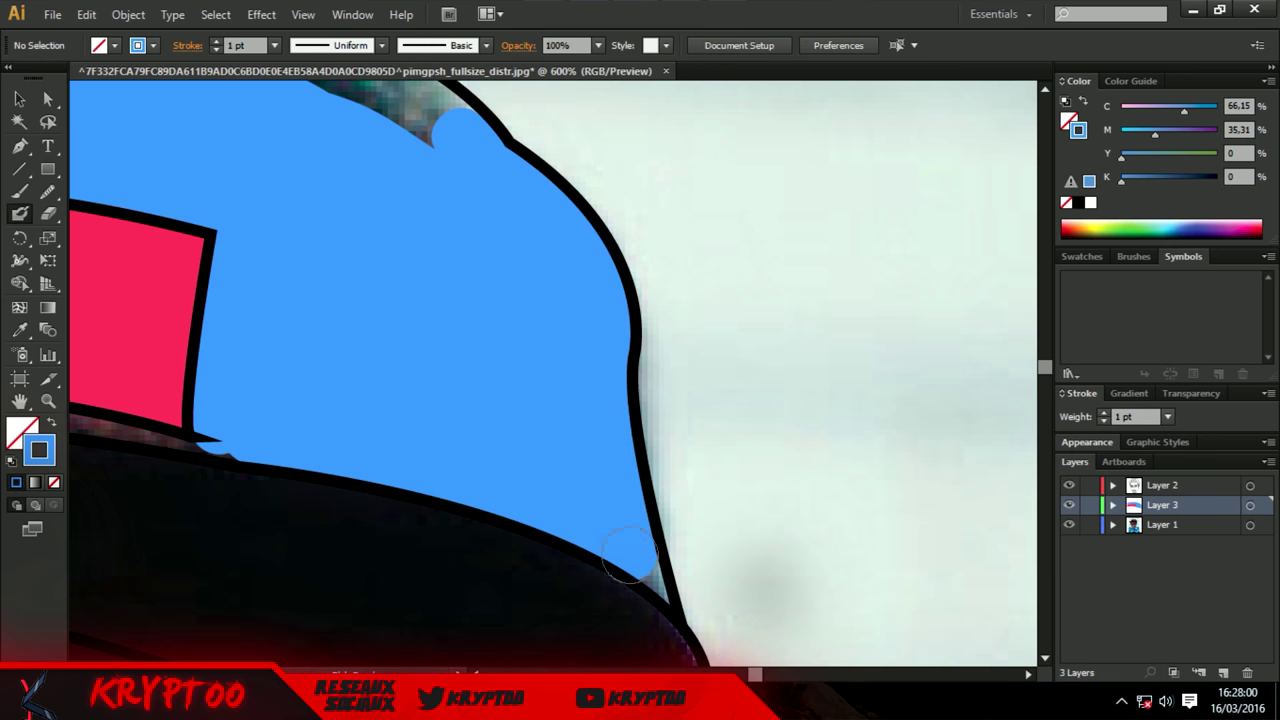
# Fill the blue strip under the crown's top outline, covering the thin dark line.
pyautogui.scroll(5, 1028, 434)
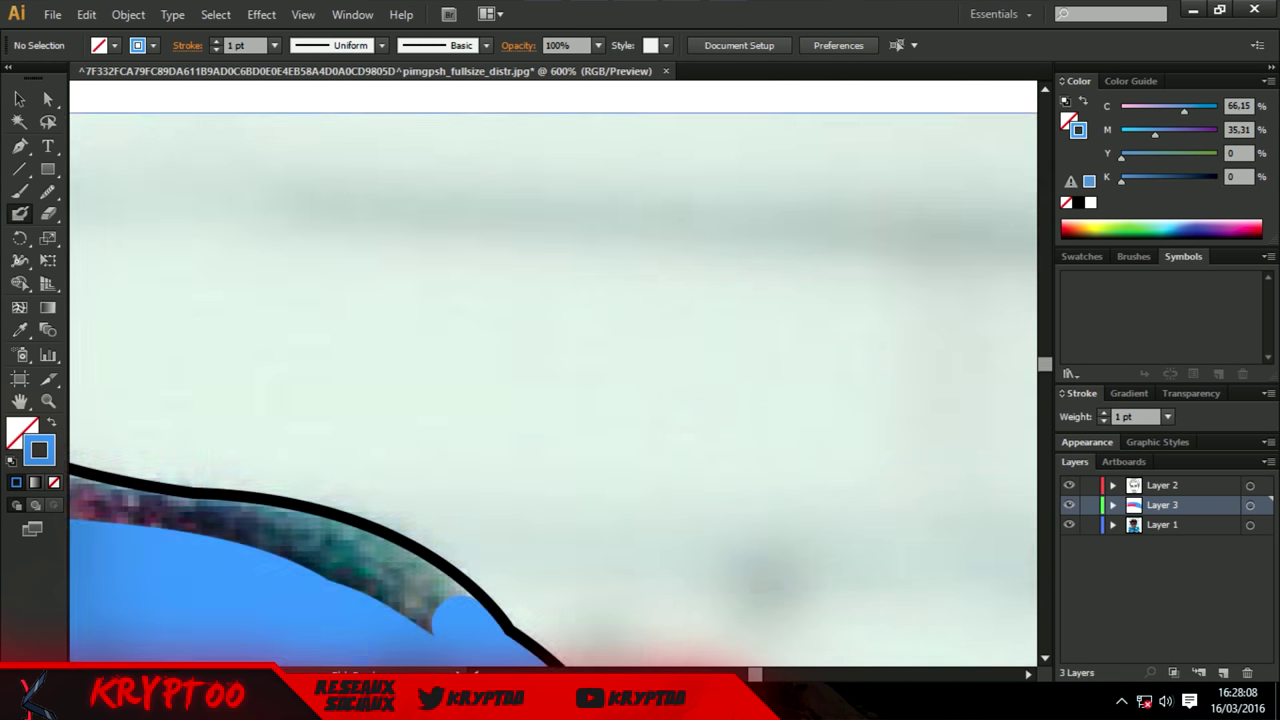
pyautogui.hotkey('ctrl', '-')
pyautogui.moveTo(215, 311); pyautogui.dragTo(90, 310)
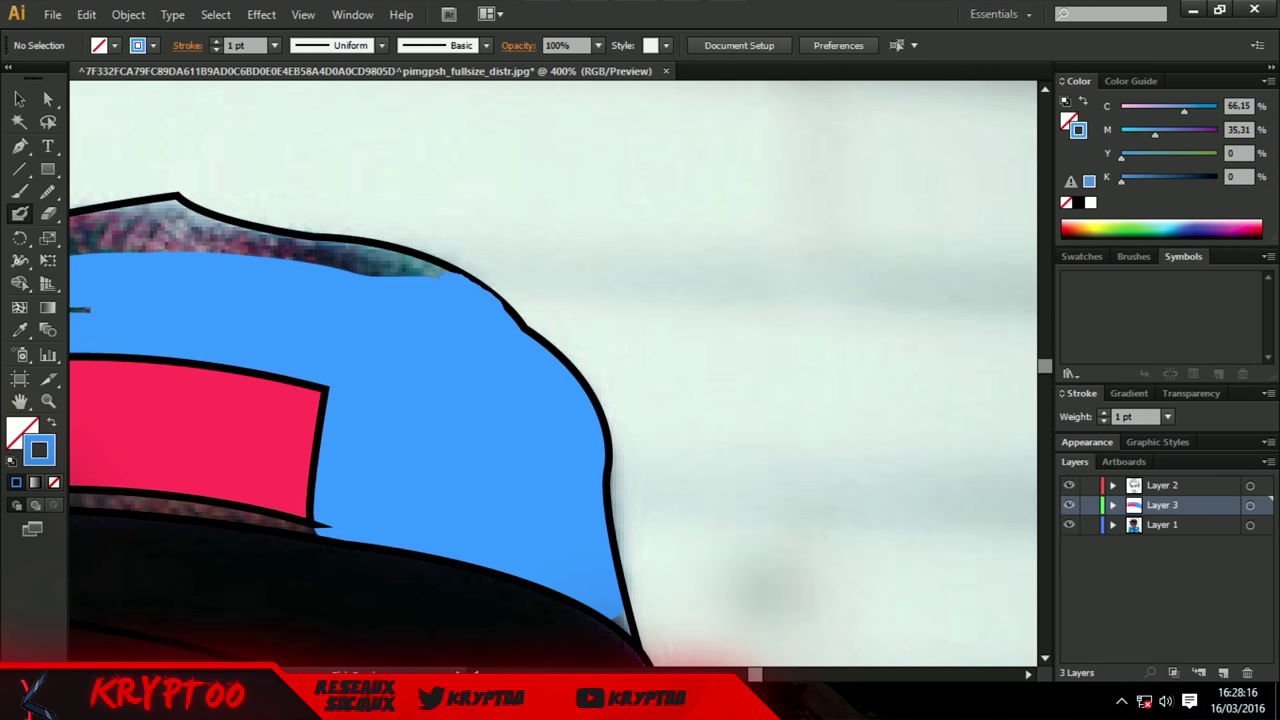
pyautogui.moveTo(450, 263); pyautogui.dragTo(145, 226)
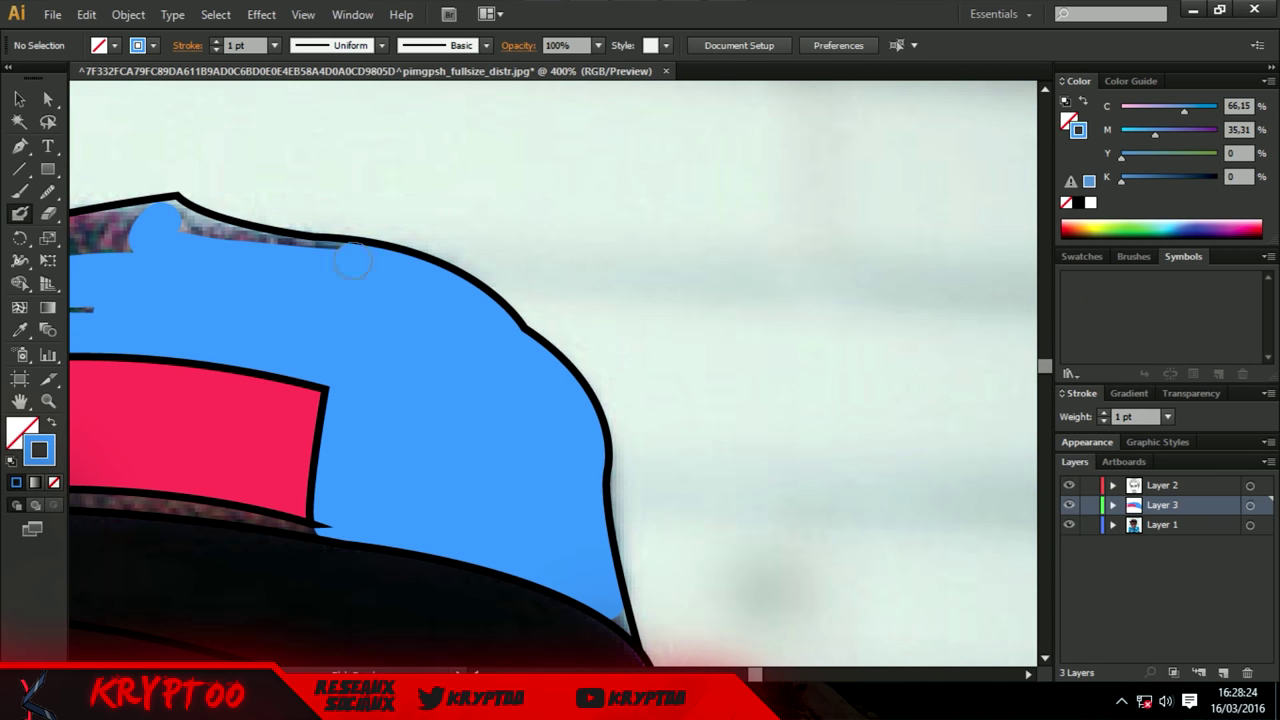
pyautogui.moveTo(322, 240)
pyautogui.mouseDown()
pyautogui.moveTo(180, 216)
pyautogui.moveTo(85, 245)
pyautogui.mouseUp()
# Paint the crown's left side and the strip above the brim blue.
pyautogui.hscroll(-5, 550, 370)
pyautogui.moveTo(245, 330)
pyautogui.mouseDown()
pyautogui.moveTo(490, 265)
pyautogui.moveTo(555, 210)
pyautogui.mouseUp()
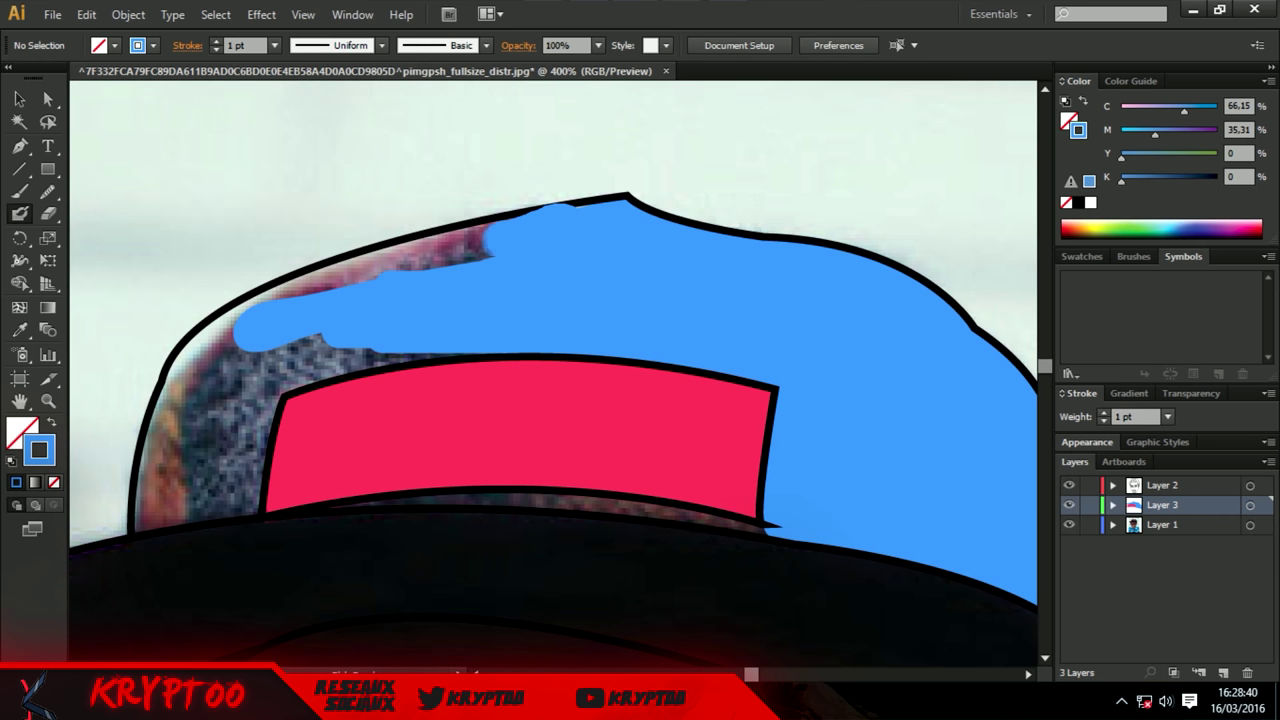
pyautogui.moveTo(490, 250); pyautogui.dragTo(215, 515)
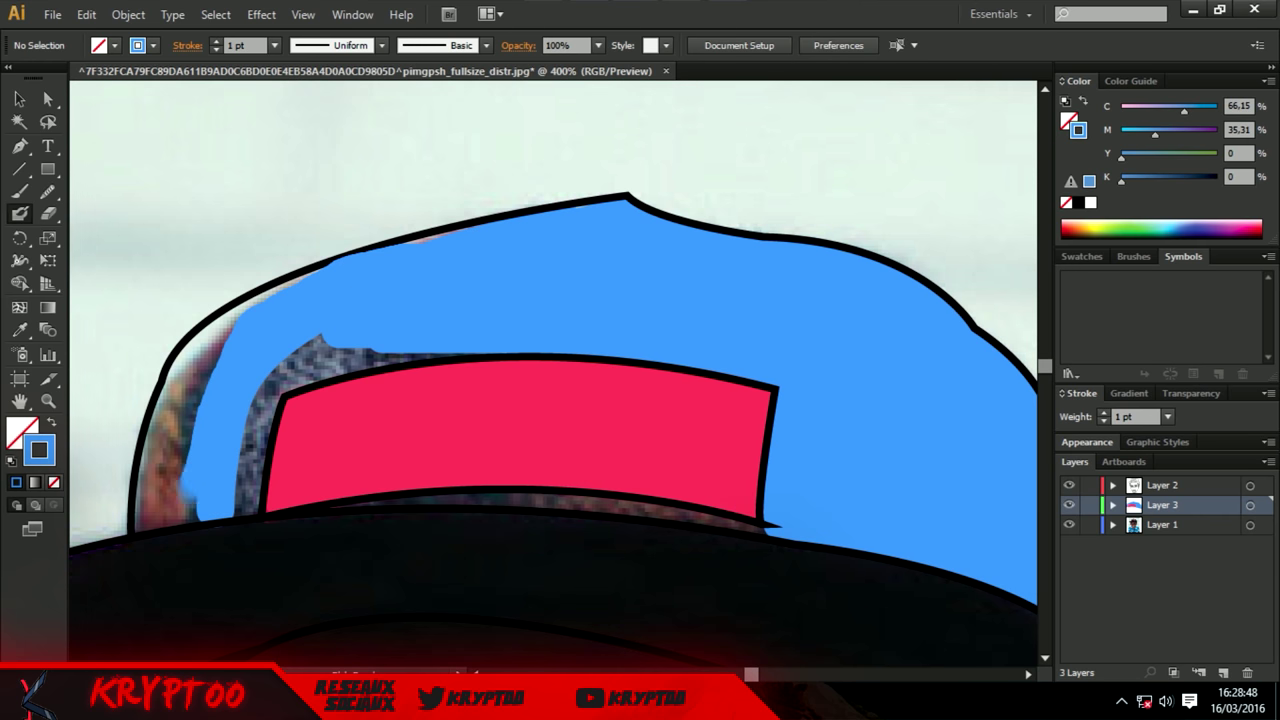
pyautogui.moveTo(400, 255)
pyautogui.mouseDown()
pyautogui.moveTo(160, 470)
pyautogui.moveTo(260, 510)
pyautogui.moveTo(400, 356)
pyautogui.moveTo(320, 378)
pyautogui.mouseUp()
pyautogui.moveTo(420, 236)
pyautogui.mouseDown()
pyautogui.moveTo(163, 392)
pyautogui.moveTo(145, 515)
pyautogui.mouseUp()
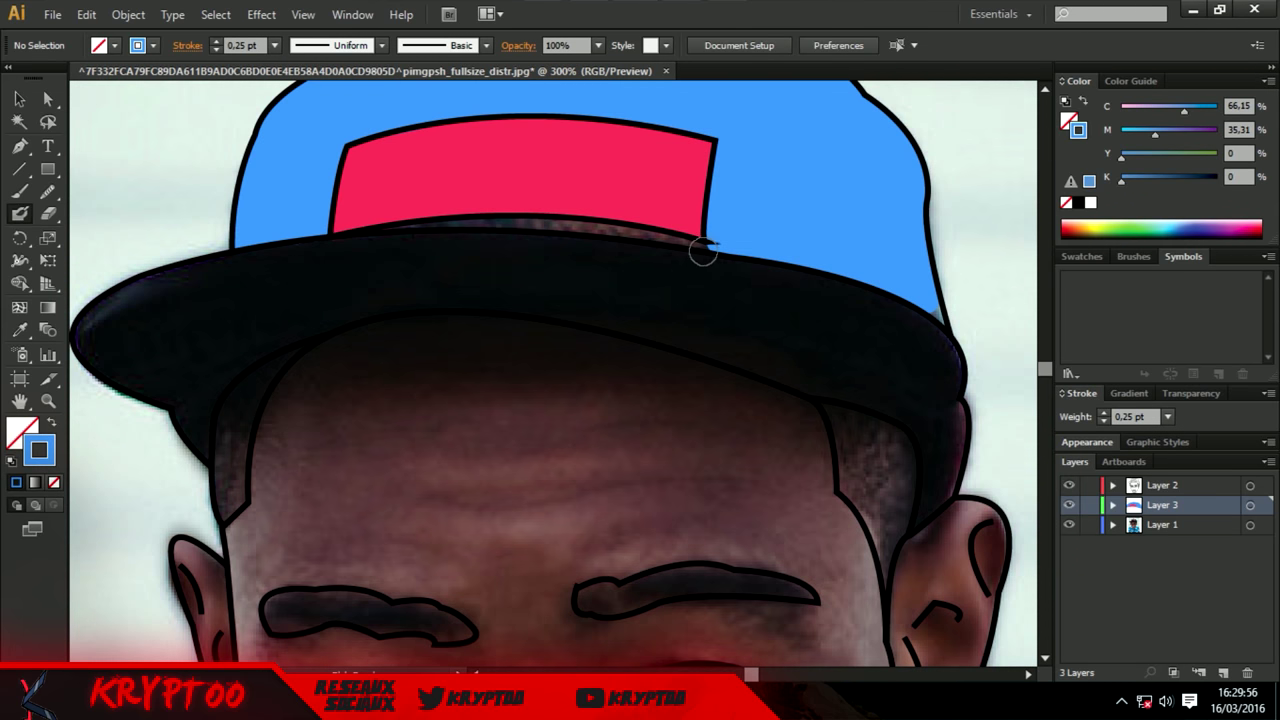
pyautogui.moveTo(703, 253)
pyautogui.mouseDown()
pyautogui.moveTo(555, 238)
pyautogui.moveTo(374, 248)
pyautogui.mouseUp()
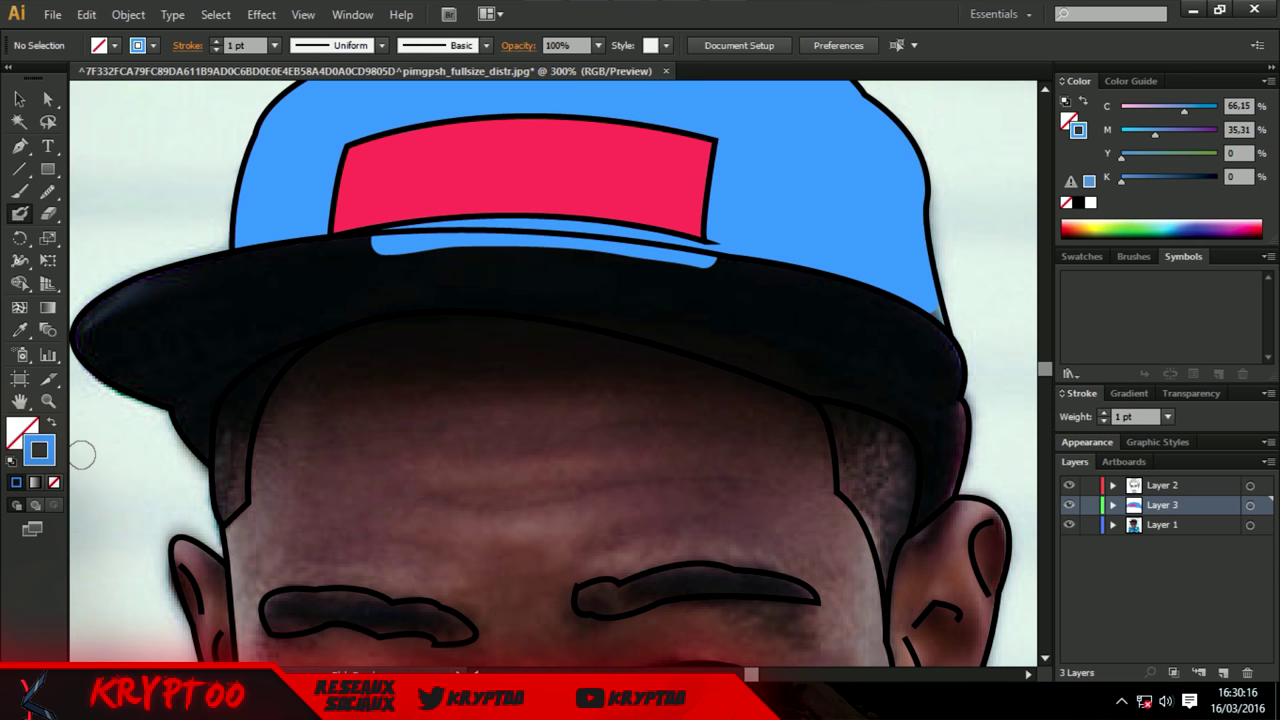
# Set the fill colour to black and paint along the cap brim.
pyautogui.doubleClick(39, 450)
pyautogui.click(500, 468)
pyautogui.click(837, 234)
pyautogui.moveTo(189, 314); pyautogui.dragTo(820, 284)
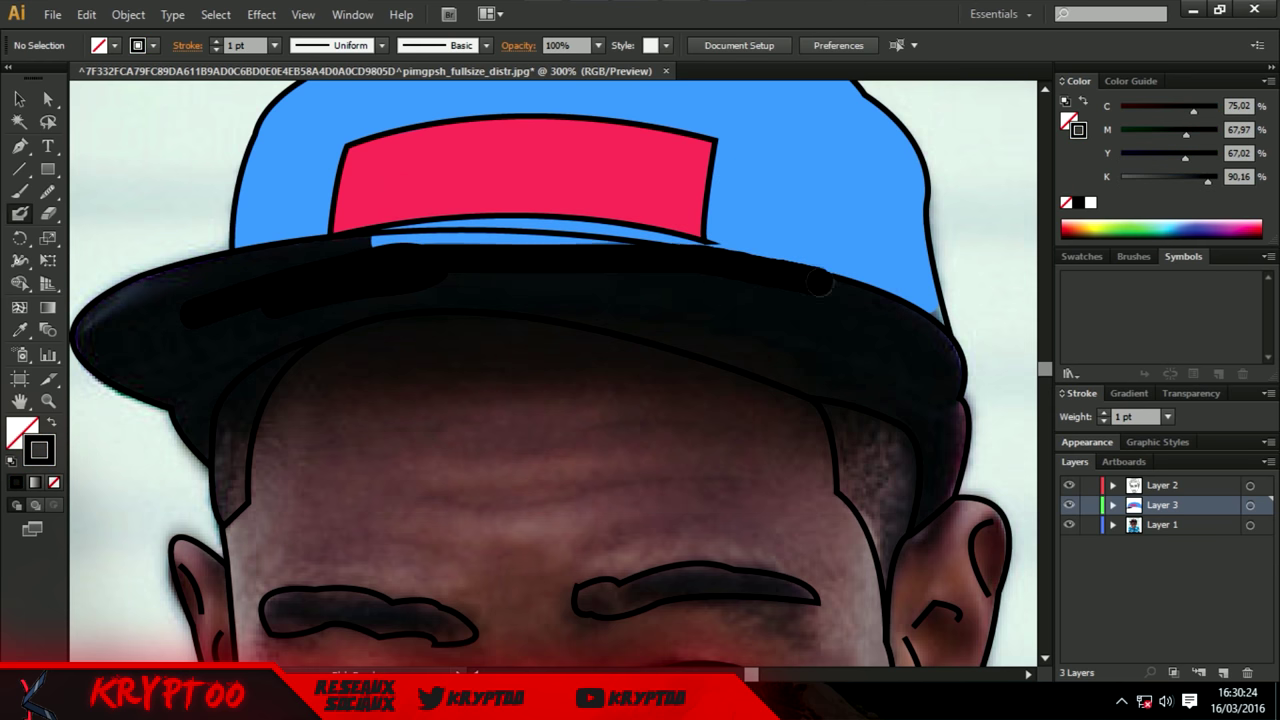
# Cover the blue sliver under the crown with black.
pyautogui.scroll(2, 1034, 400)
pyautogui.scroll(5, 1034, 400)
pyautogui.scroll(-1, 1034, 400)
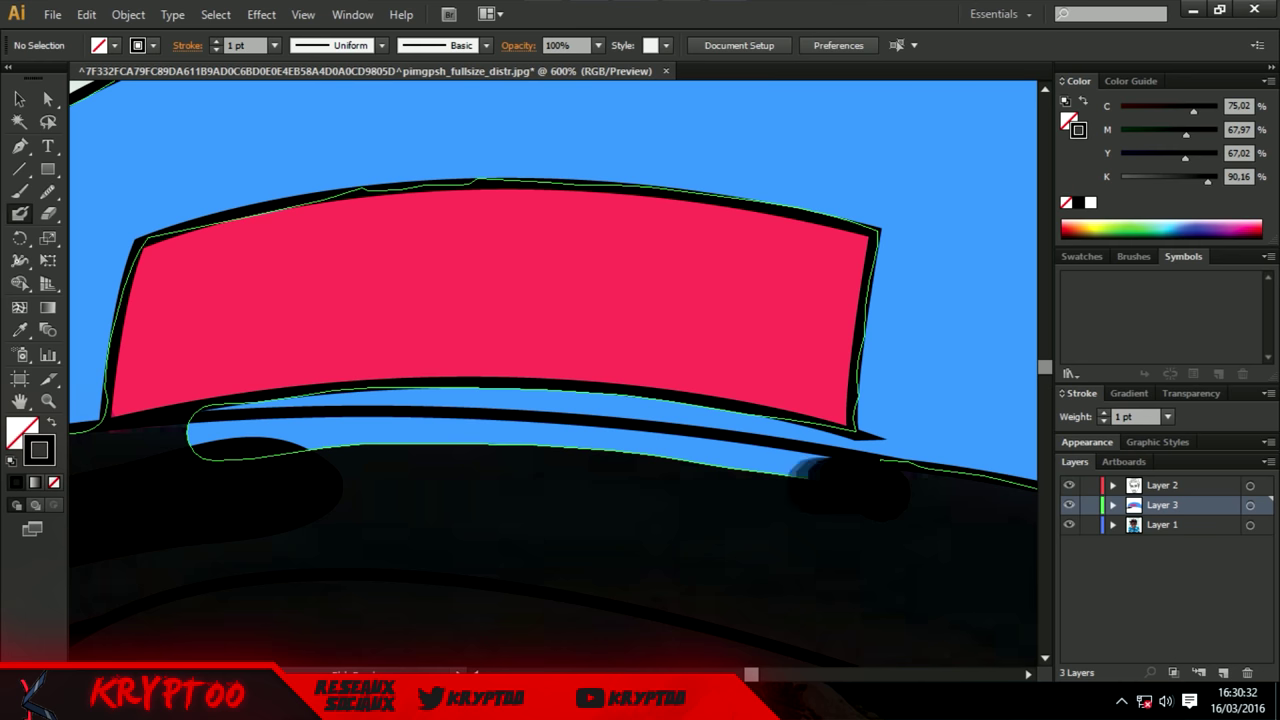
pyautogui.moveTo(810, 466)
pyautogui.mouseDown()
pyautogui.moveTo(190, 440)
pyautogui.moveTo(690, 432)
pyautogui.moveTo(528, 426)
pyautogui.mouseUp()
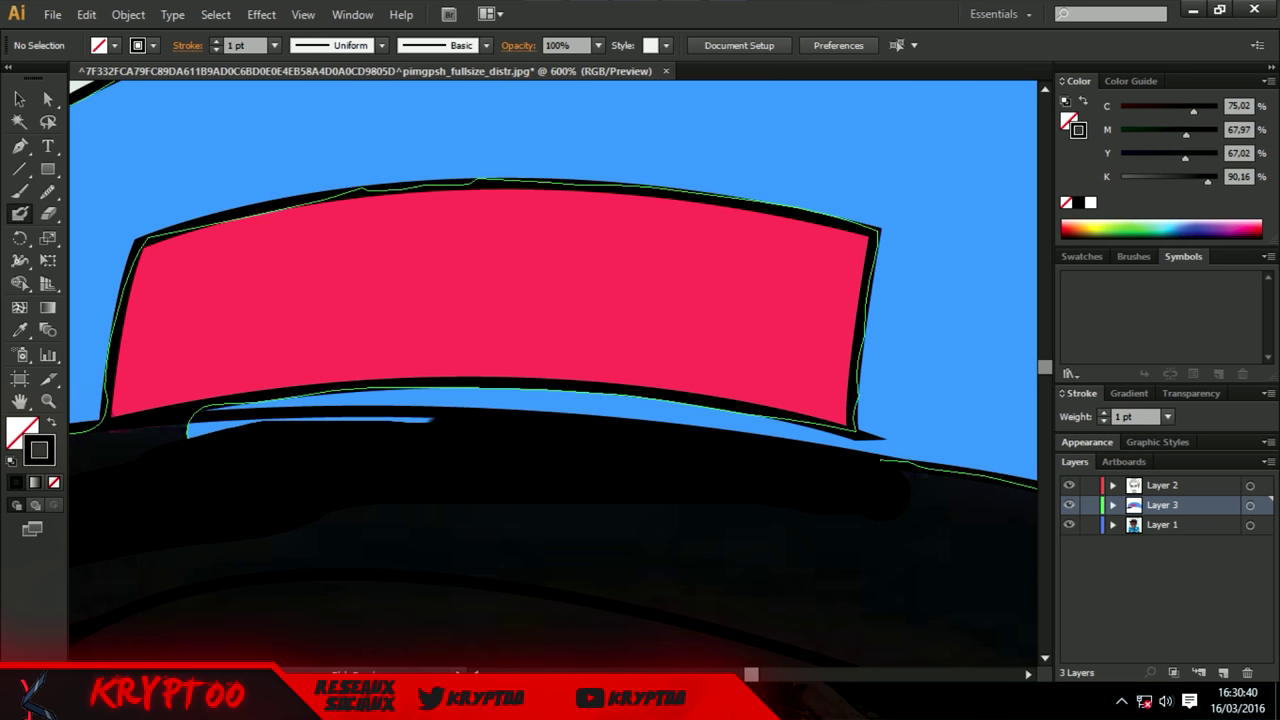
pyautogui.moveTo(436, 420); pyautogui.dragTo(250, 422)
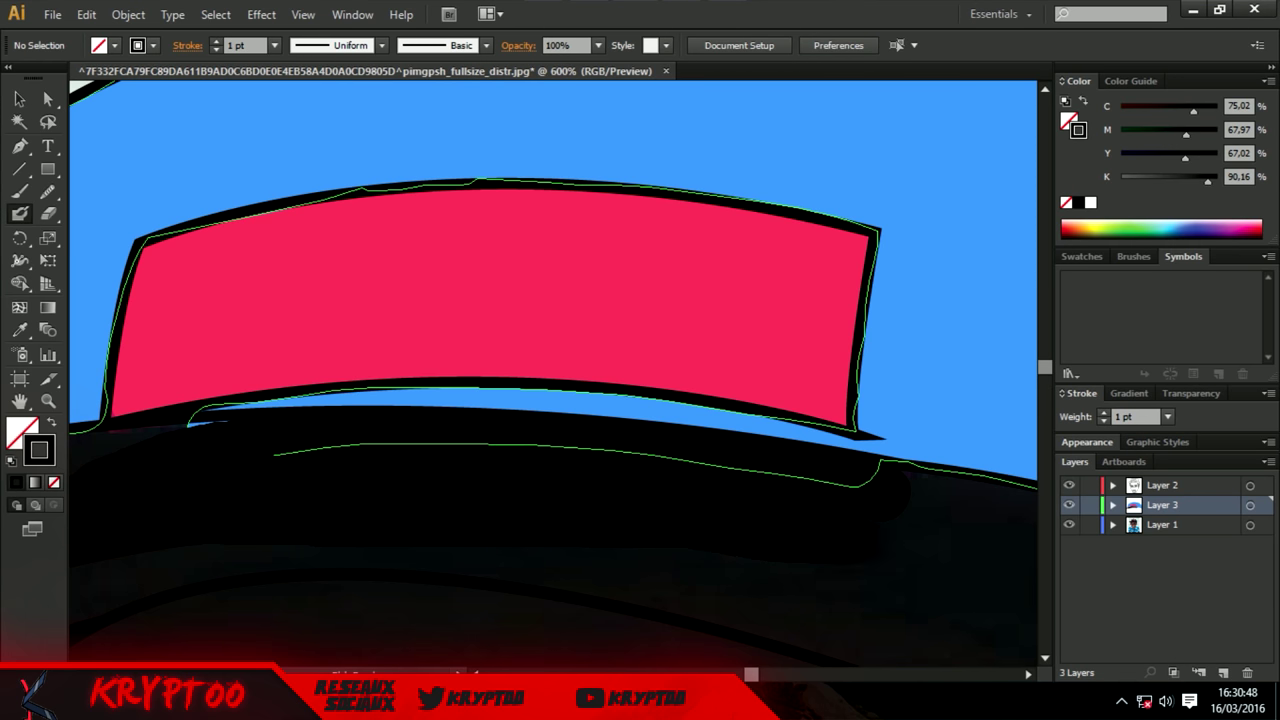
# Paint over the grey highlight on the left side of the brim in black.
pyautogui.scroll(-2, 551, 370)
pyautogui.scroll(-1, 551, 370)
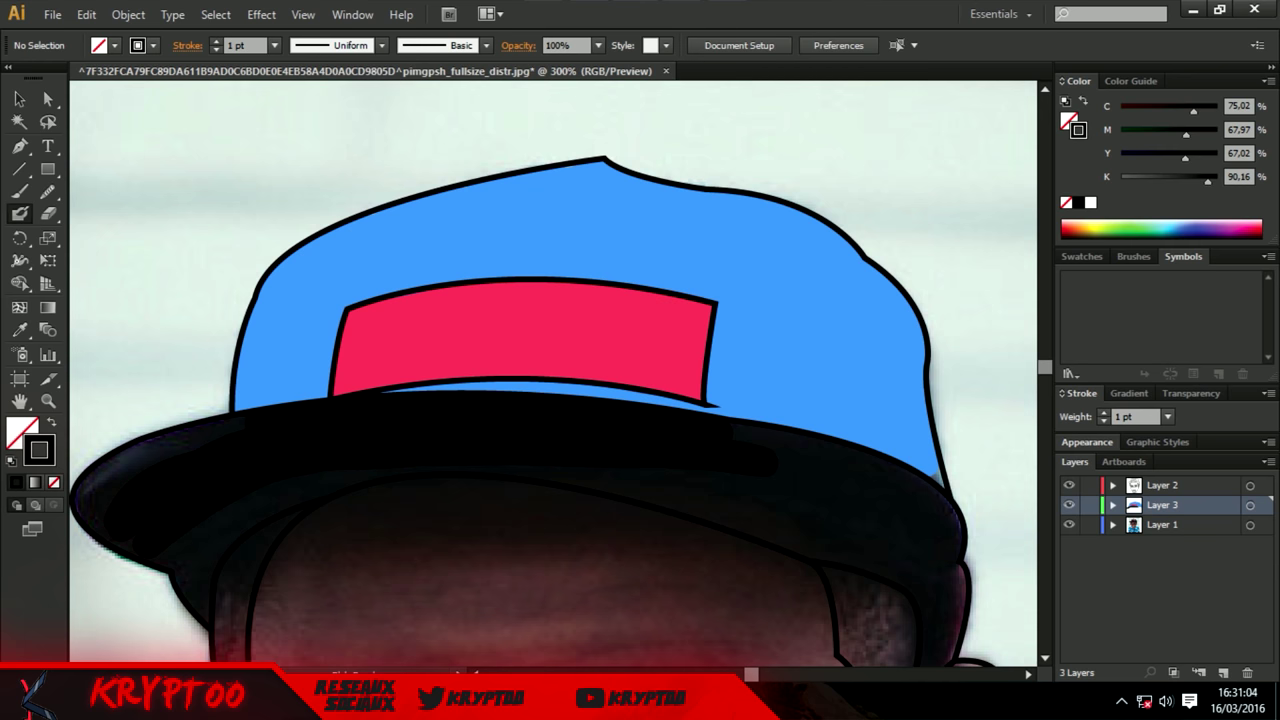
pyautogui.moveTo(210, 430); pyautogui.dragTo(125, 470)
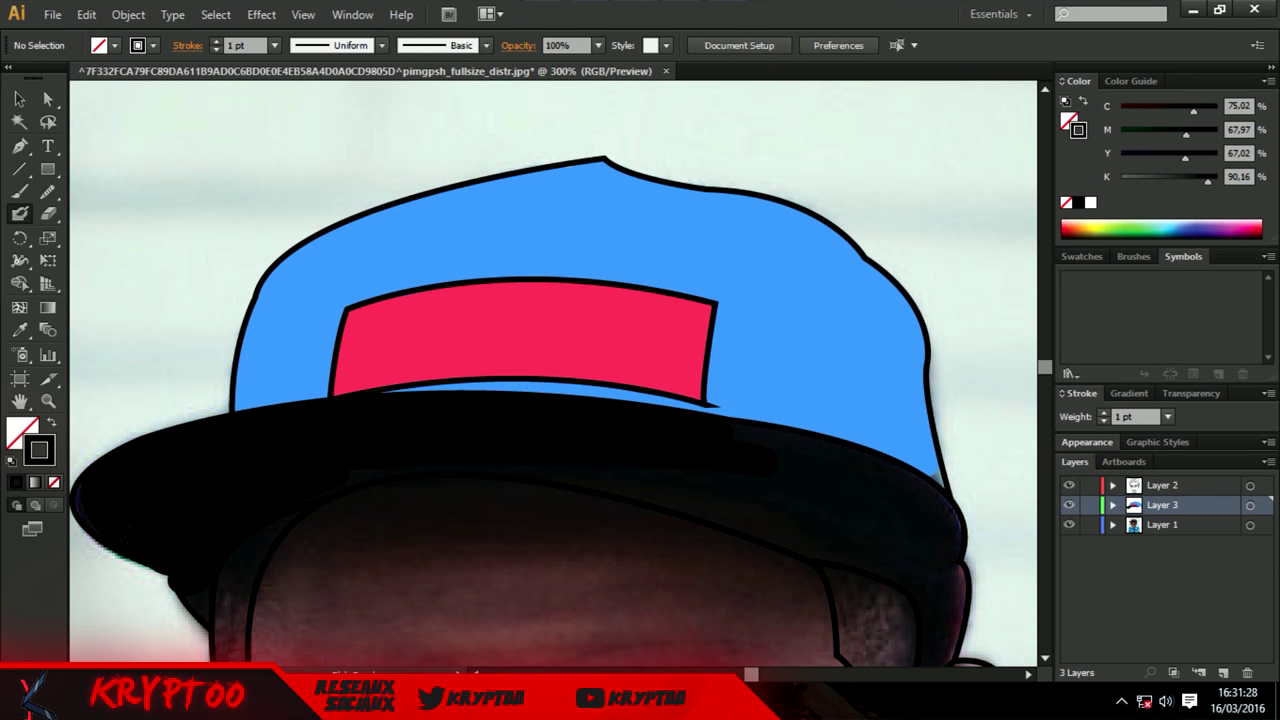
pyautogui.scroll(2, 240, 583)
pyautogui.scroll(-3, 240, 583)
pyautogui.scroll(1, 600, 420)
pyautogui.scroll(2, 1020, 428)
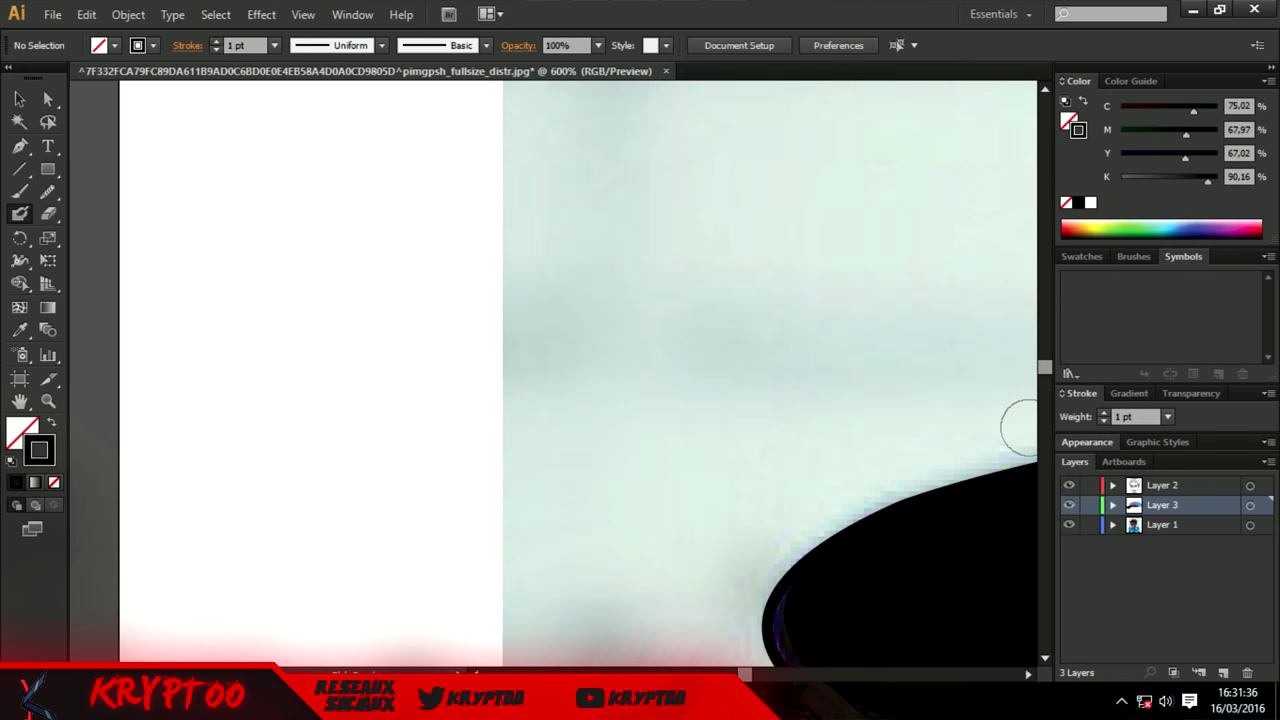
pyautogui.scroll(-5, 1020, 428)
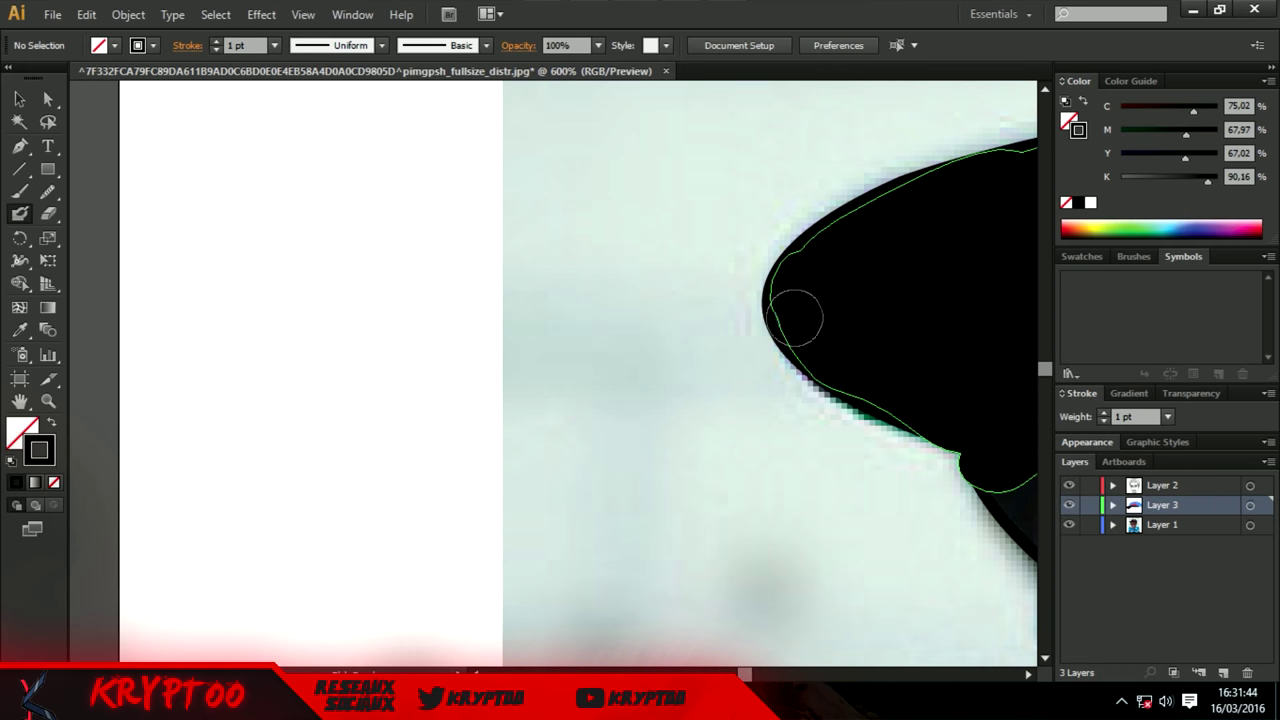
pyautogui.scroll(-2, 794, 314)
pyautogui.scroll(-2, 794, 314)
pyautogui.hscroll(5, 778, 662)
# Paint black along the brim's right edge and under it above the forehead.
pyautogui.hotkey('ctrl', '+')
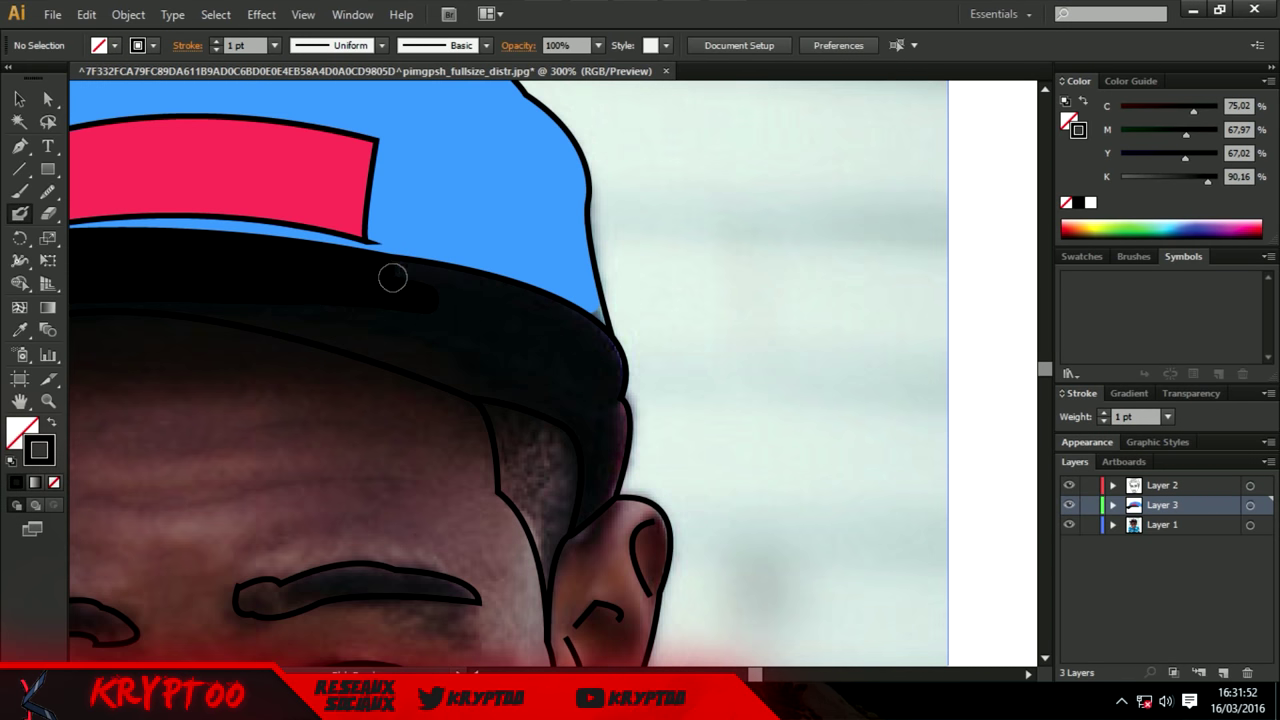
pyautogui.moveTo(545, 300); pyautogui.dragTo(618, 475)
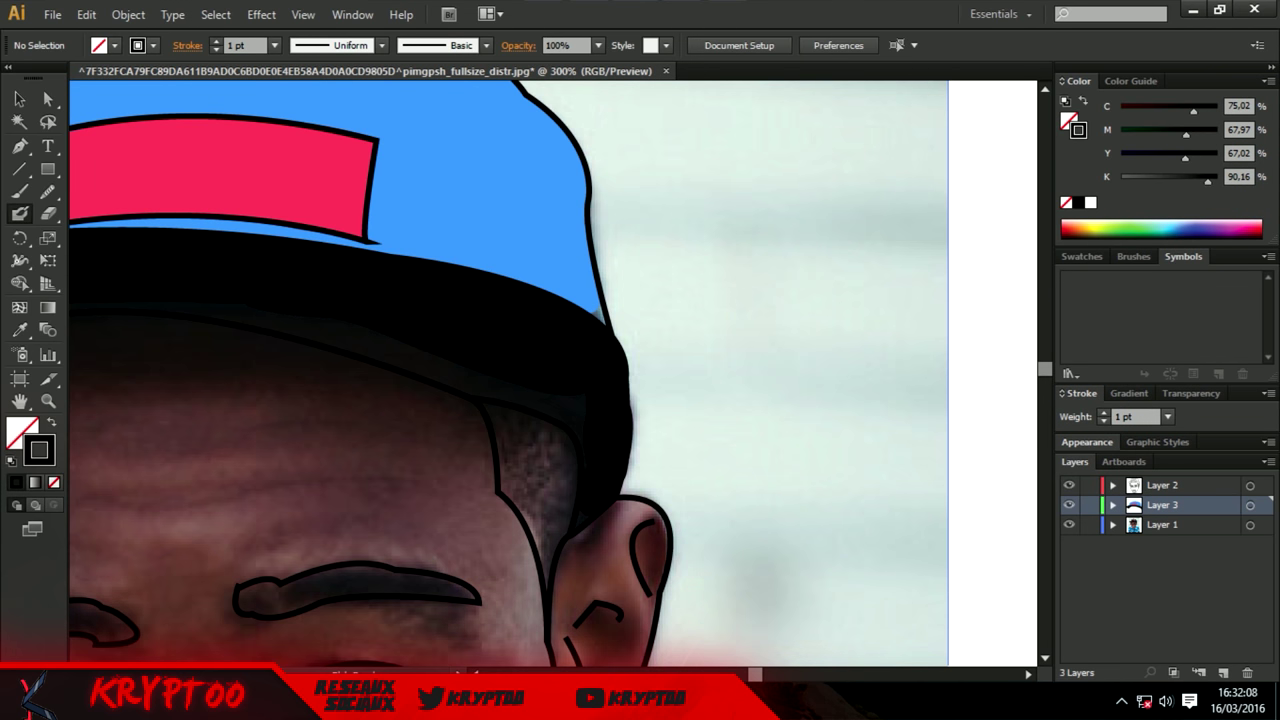
pyautogui.moveTo(173, 299); pyautogui.dragTo(425, 358)
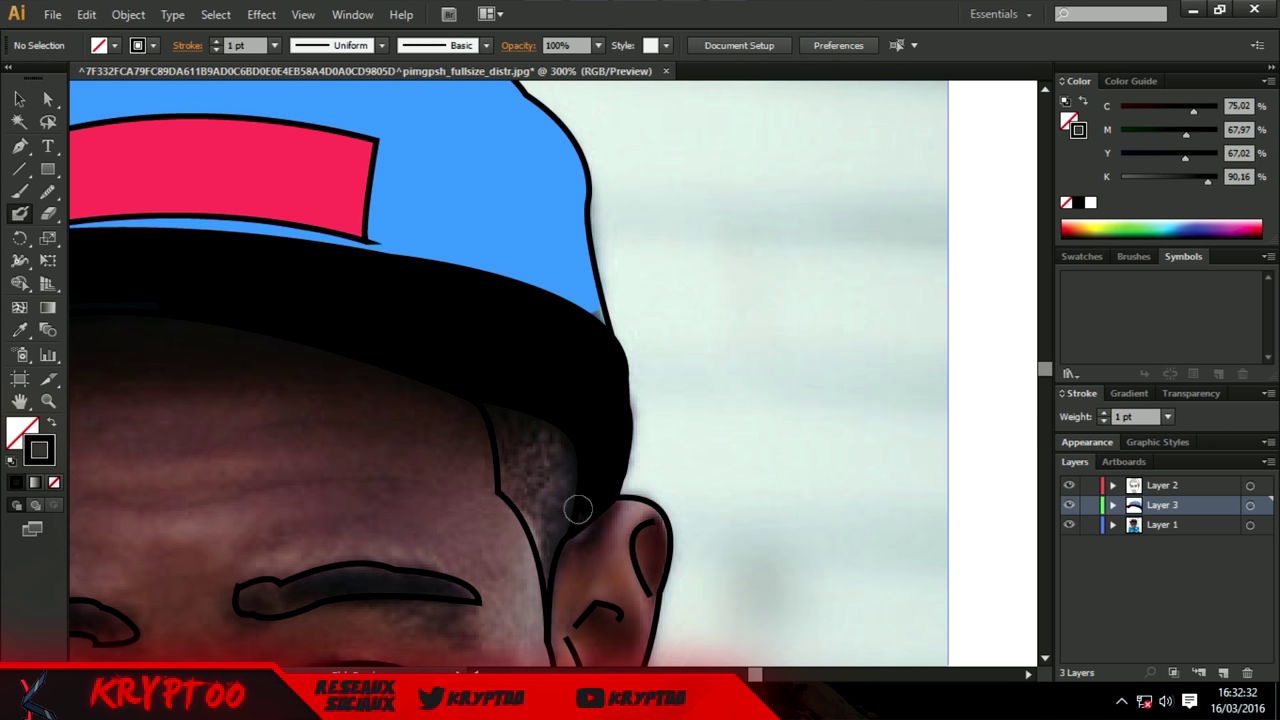
pyautogui.scroll(-1, 672, 652)
pyautogui.scroll(1, 752, 307)
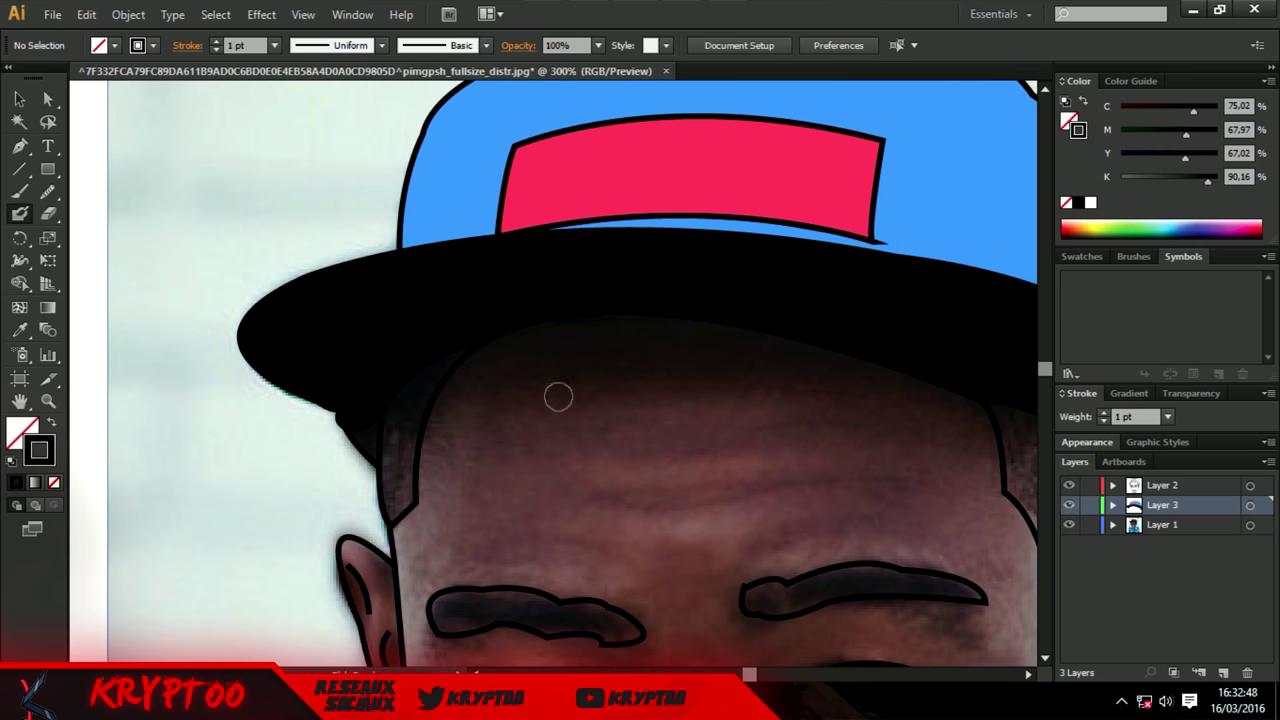
# Extend the black fill down the hairline, undoing a stray stroke near the ear.
pyautogui.moveTo(395, 488); pyautogui.dragTo(410, 415)
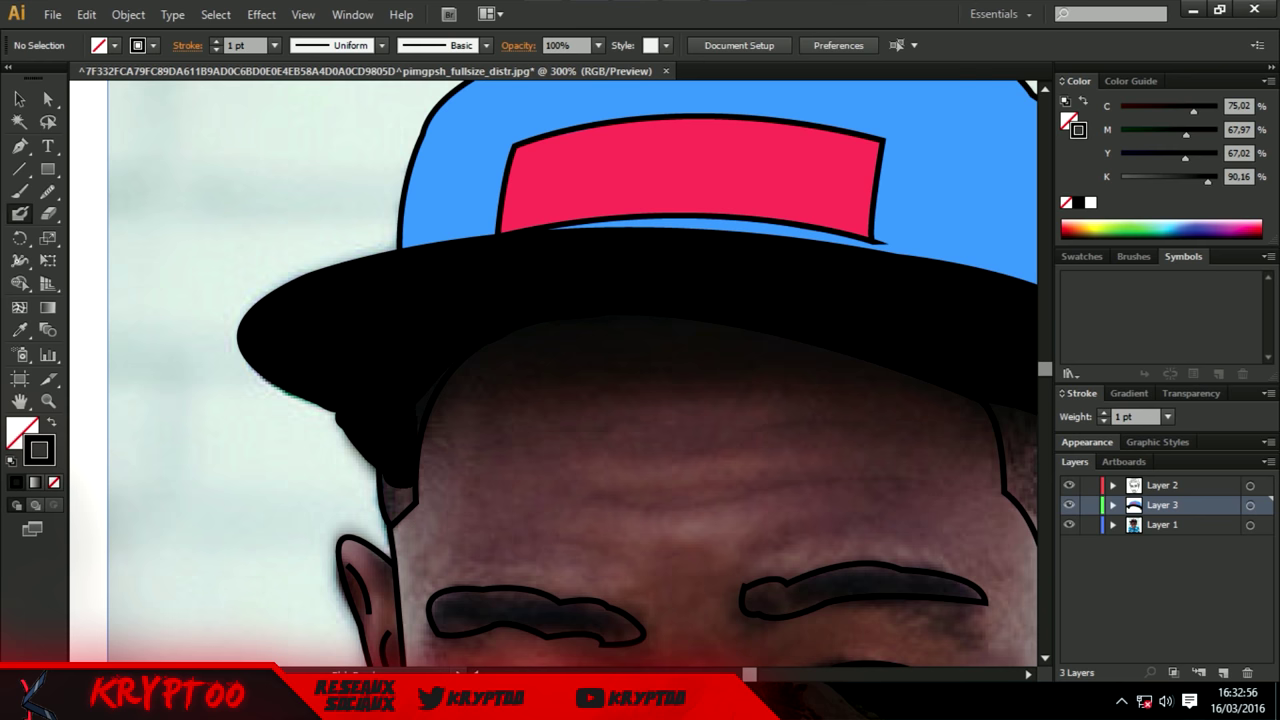
pyautogui.moveTo(398, 500); pyautogui.dragTo(388, 461)
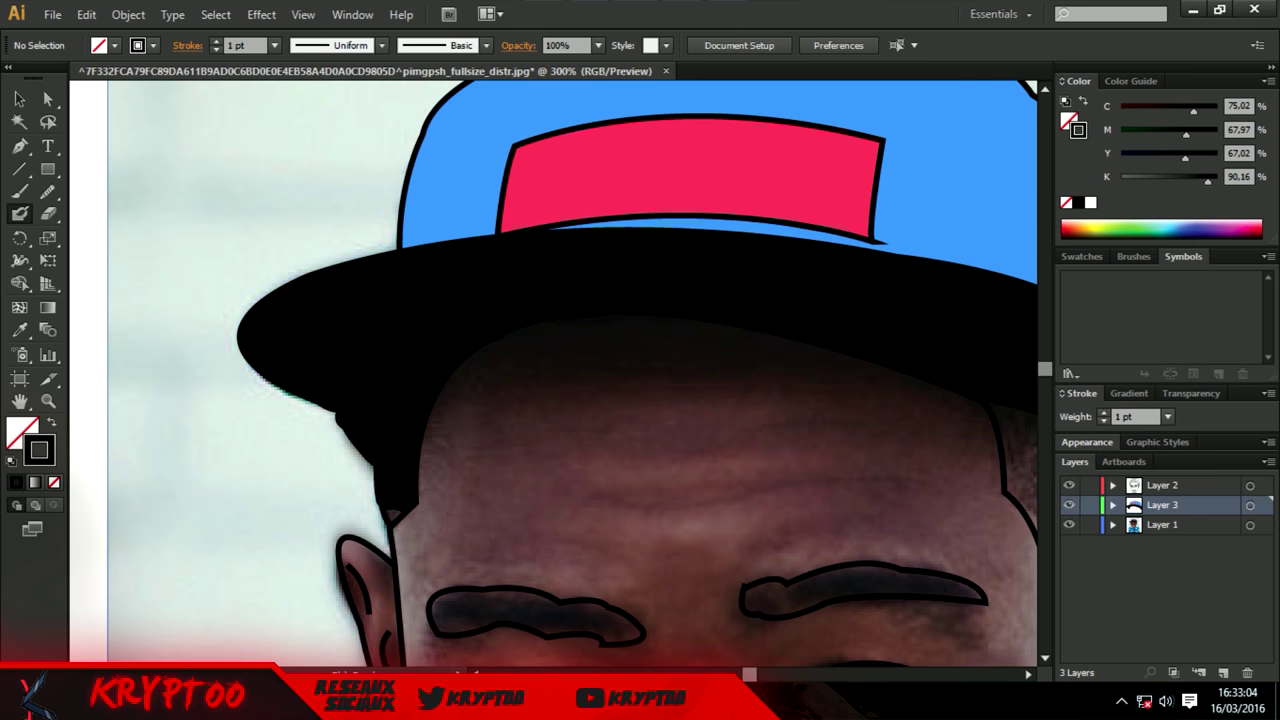
pyautogui.hotkey('ctrl', 'z')
pyautogui.hotkey('ctrl', '1')
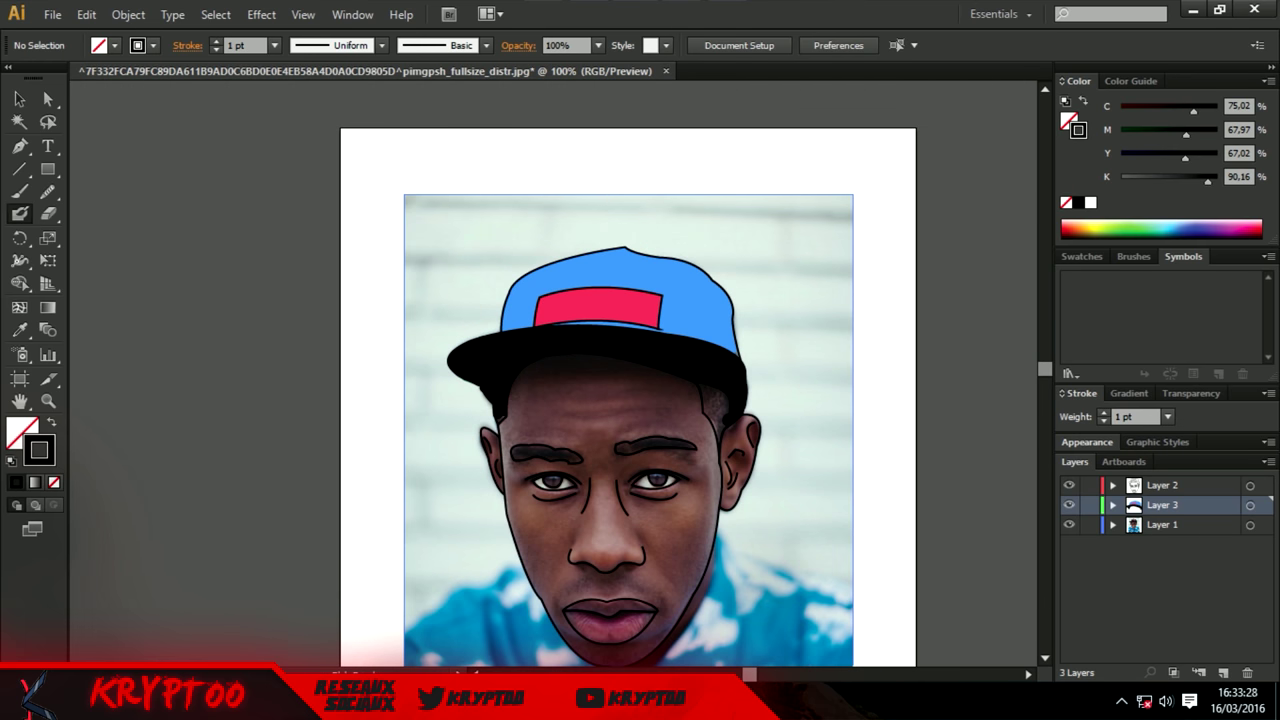
pyautogui.hotkey('ctrl', '+')
pyautogui.hotkey('ctrl', '+')
pyautogui.hotkey('ctrl', '+')
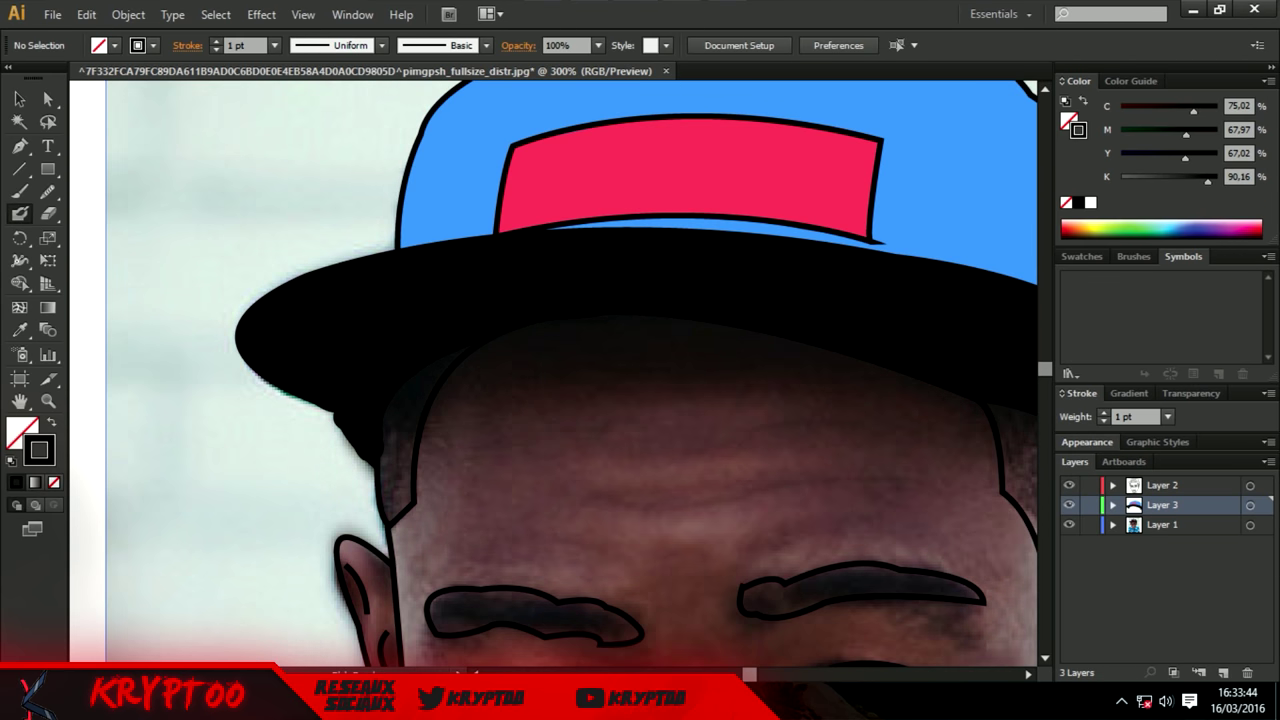
pyautogui.hotkey('ctrl', '-')
pyautogui.hotkey('ctrl', '-')
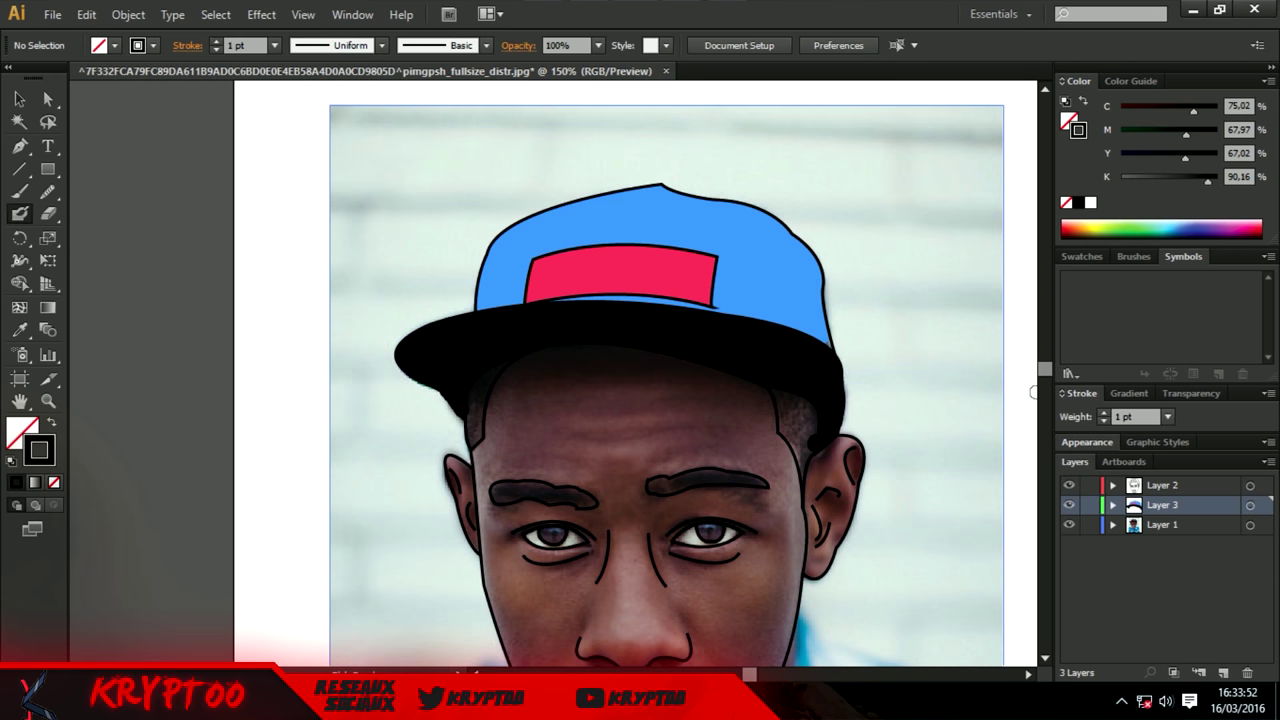
# Sample the brown skin tone from the face and paint it down the nose ridge.
pyautogui.scroll(-5, 1033, 392)
pyautogui.doubleClick(39, 450)
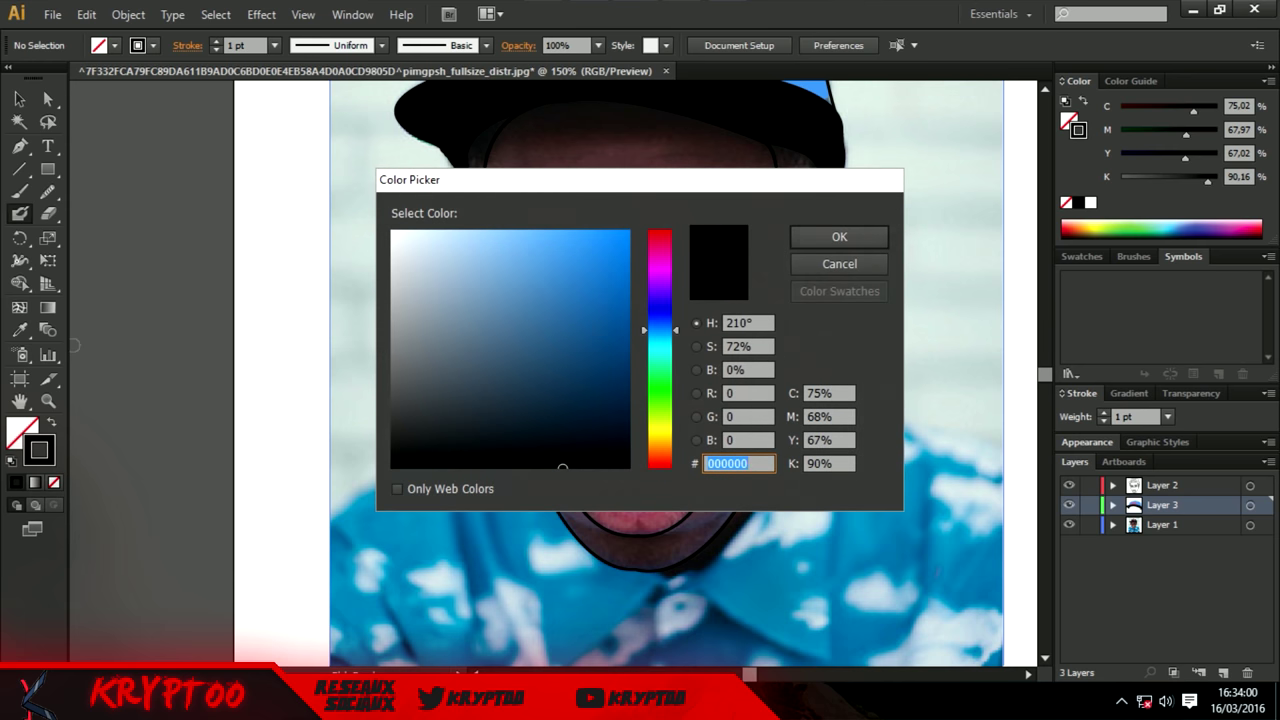
pyautogui.press('Escape')
pyautogui.press('i')
pyautogui.click(630, 360)
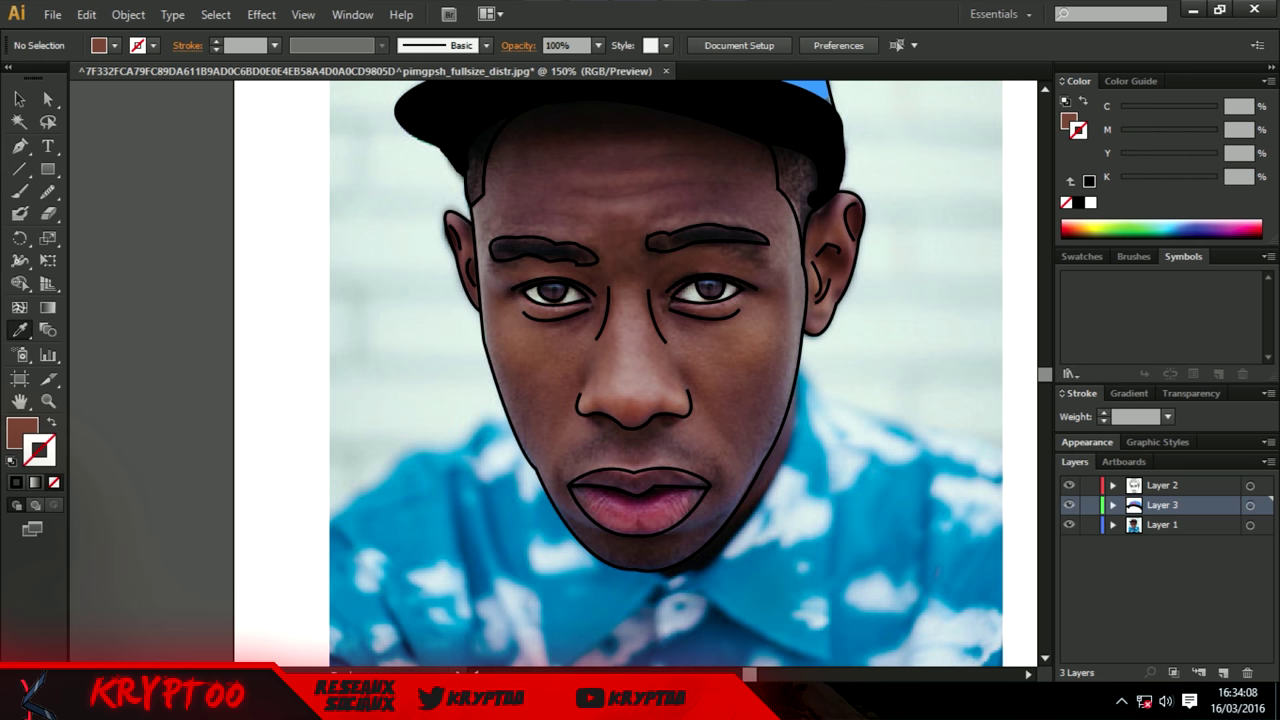
pyautogui.hotkey('shift', 'b')
pyautogui.moveTo(645, 412); pyautogui.dragTo(626, 291)
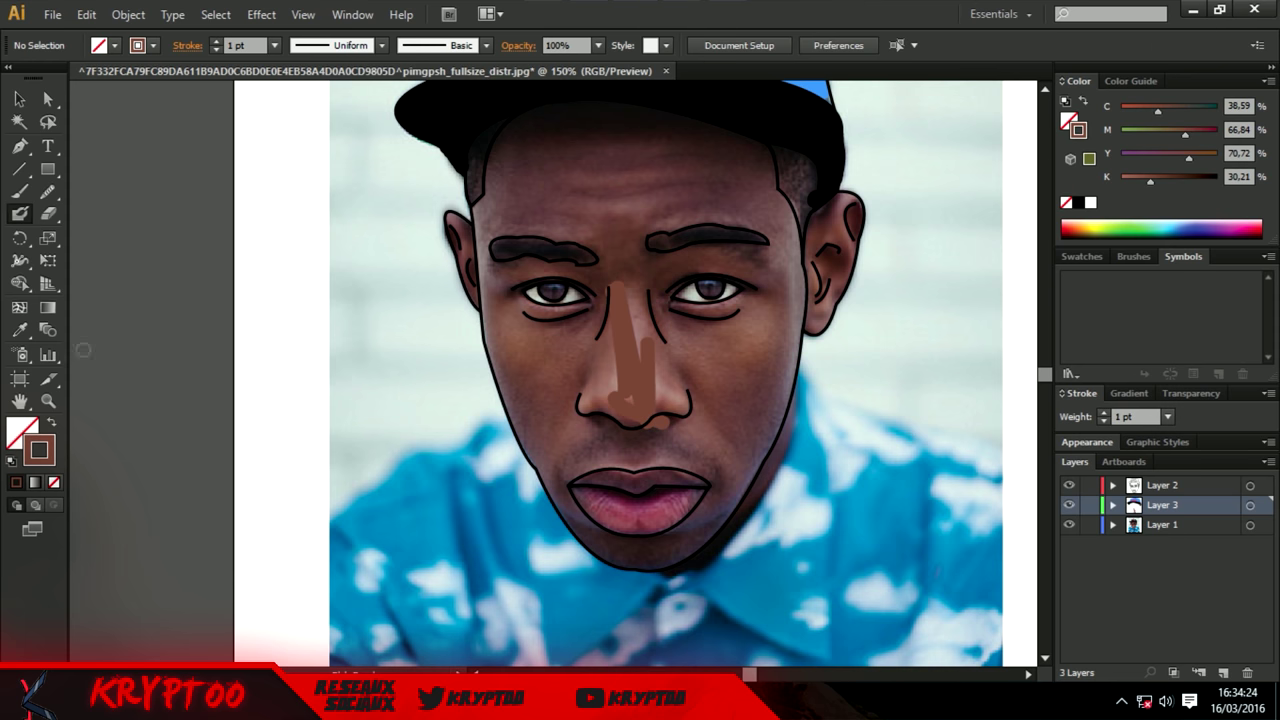
# Set the Blob Brush size to 60 pt.
pyautogui.doubleClick(19, 213)
pyautogui.press('Return')
pyautogui.doubleClick(19, 213)
pyautogui.moveTo(480, 427); pyautogui.dragTo(525, 427)
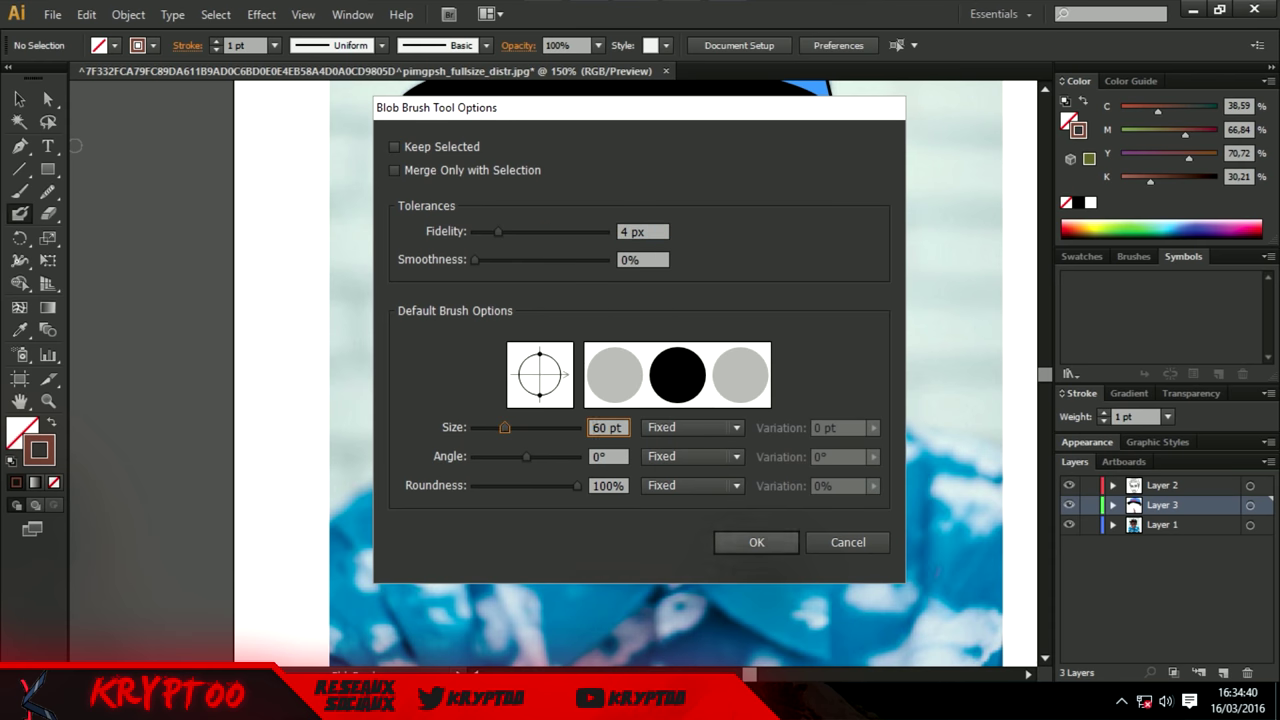
pyautogui.click(756, 542)
# Paint brown over the nose, cheeks, forehead and both eye areas.
pyautogui.moveTo(660, 340)
pyautogui.mouseDown()
pyautogui.moveTo(585, 400)
pyautogui.moveTo(740, 400)
pyautogui.mouseUp()
pyautogui.moveTo(520, 340); pyautogui.dragTo(760, 360)
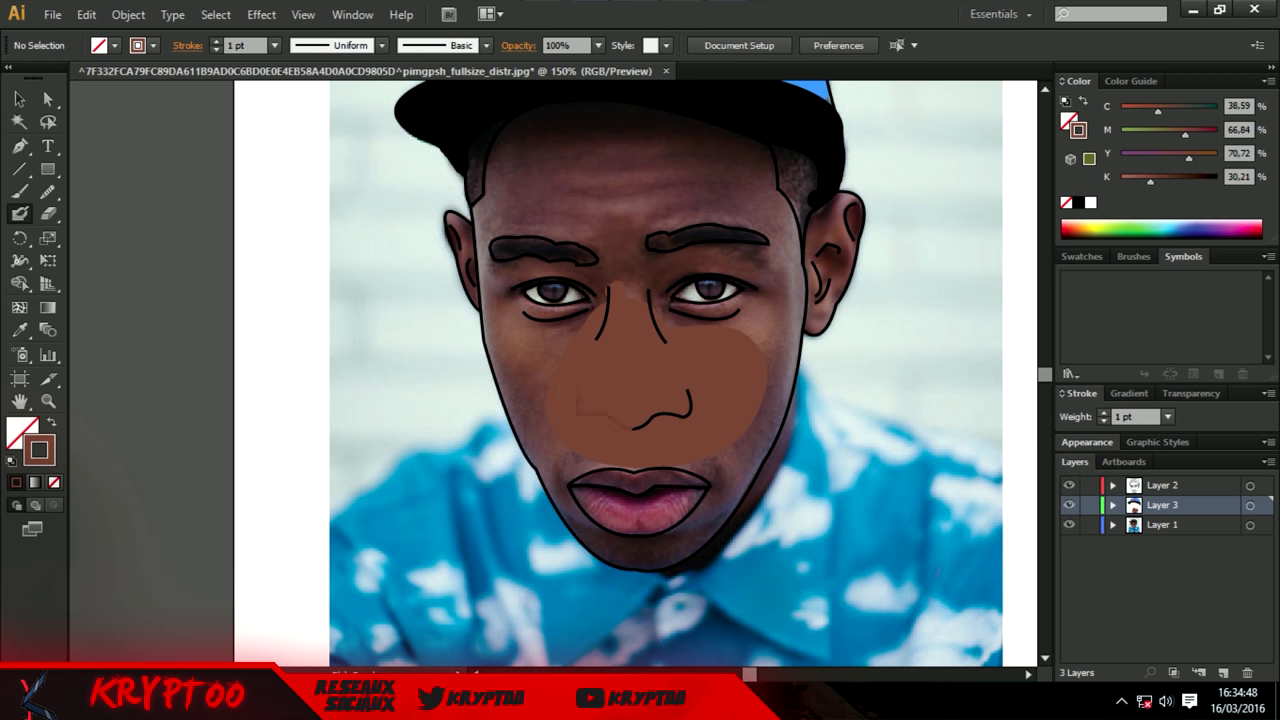
pyautogui.moveTo(540, 170)
pyautogui.mouseDown()
pyautogui.moveTo(690, 175)
pyautogui.moveTo(668, 152)
pyautogui.mouseUp()
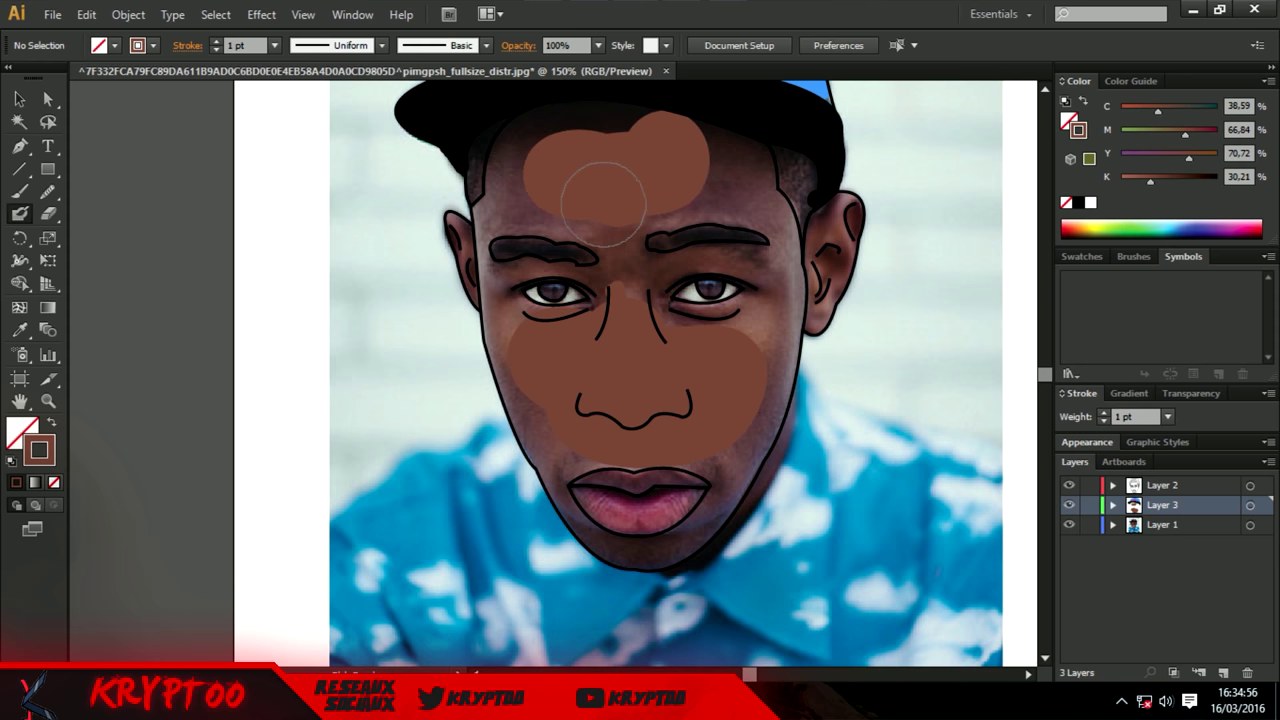
pyautogui.moveTo(596, 188); pyautogui.dragTo(560, 330)
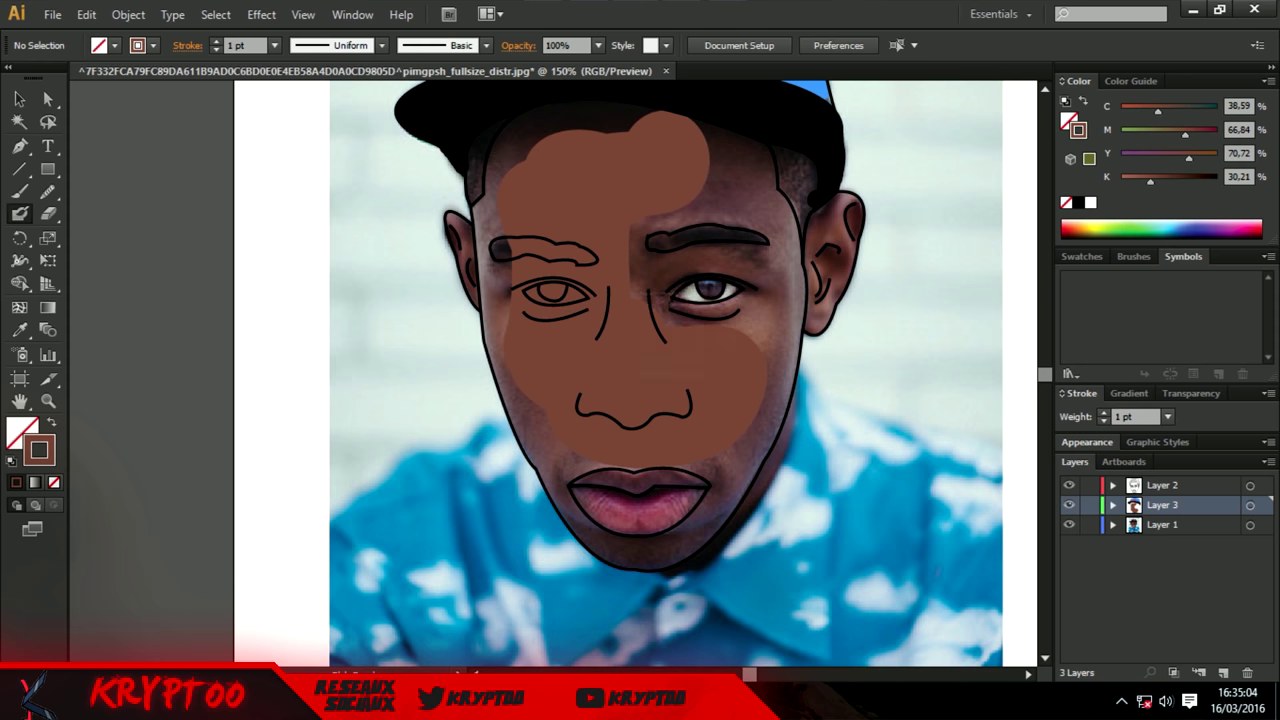
pyautogui.moveTo(650, 230); pyautogui.dragTo(700, 330)
pyautogui.moveTo(700, 160); pyautogui.dragTo(770, 300)
pyautogui.moveTo(760, 170); pyautogui.dragTo(810, 240)
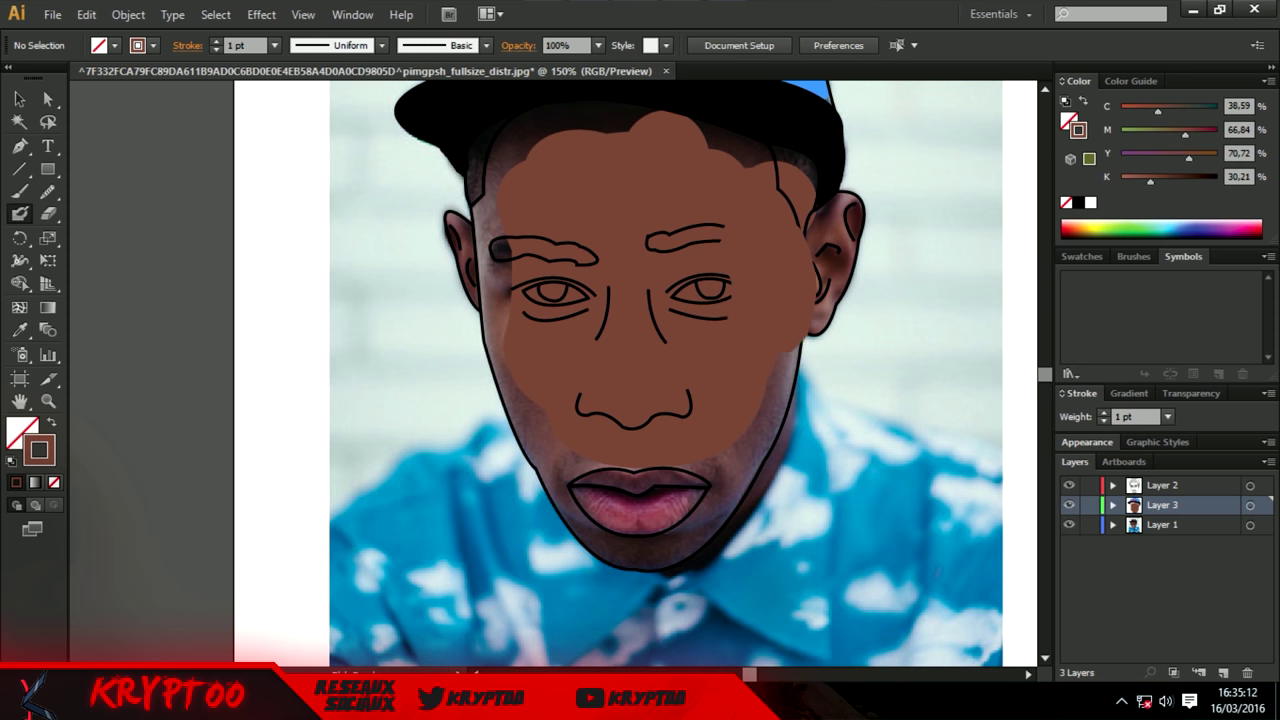
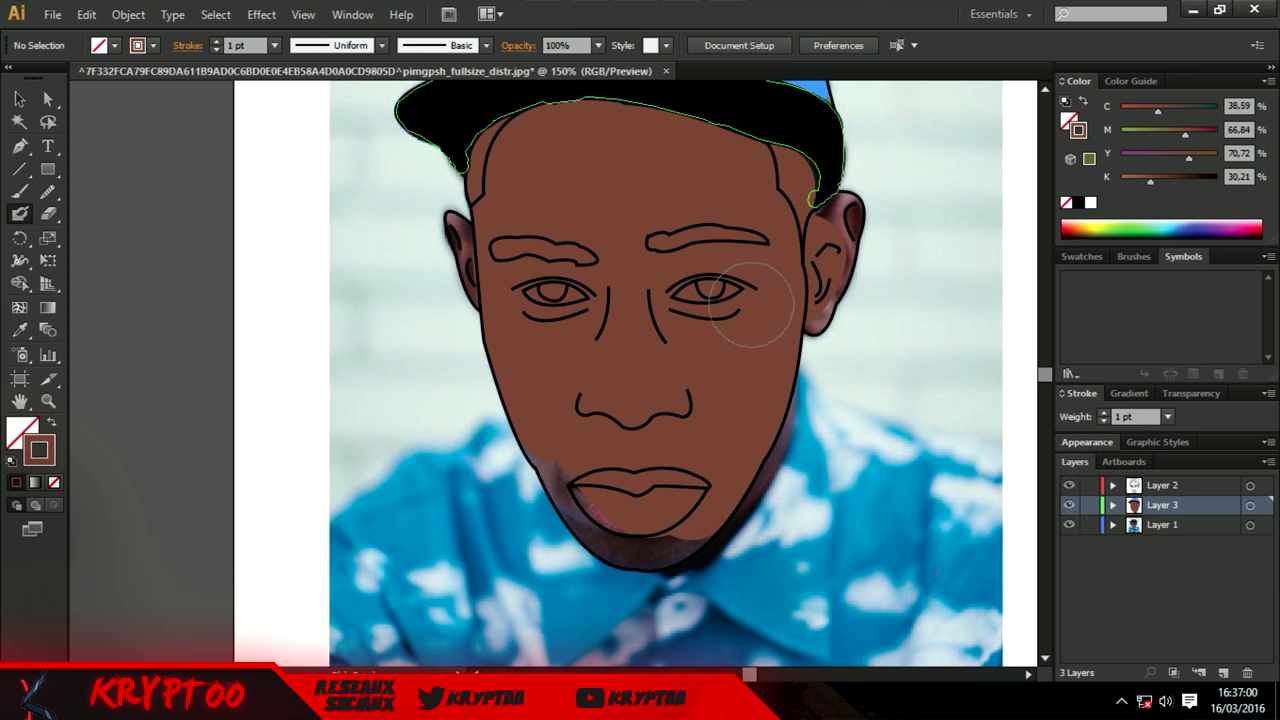
# Paint brown over gaps around the nose, lips, jawline and both forehead edges.
pyautogui.moveTo(600, 385)
pyautogui.mouseDown()
pyautogui.moveTo(580, 430)
pyautogui.moveTo(640, 520)
pyautogui.mouseUp()
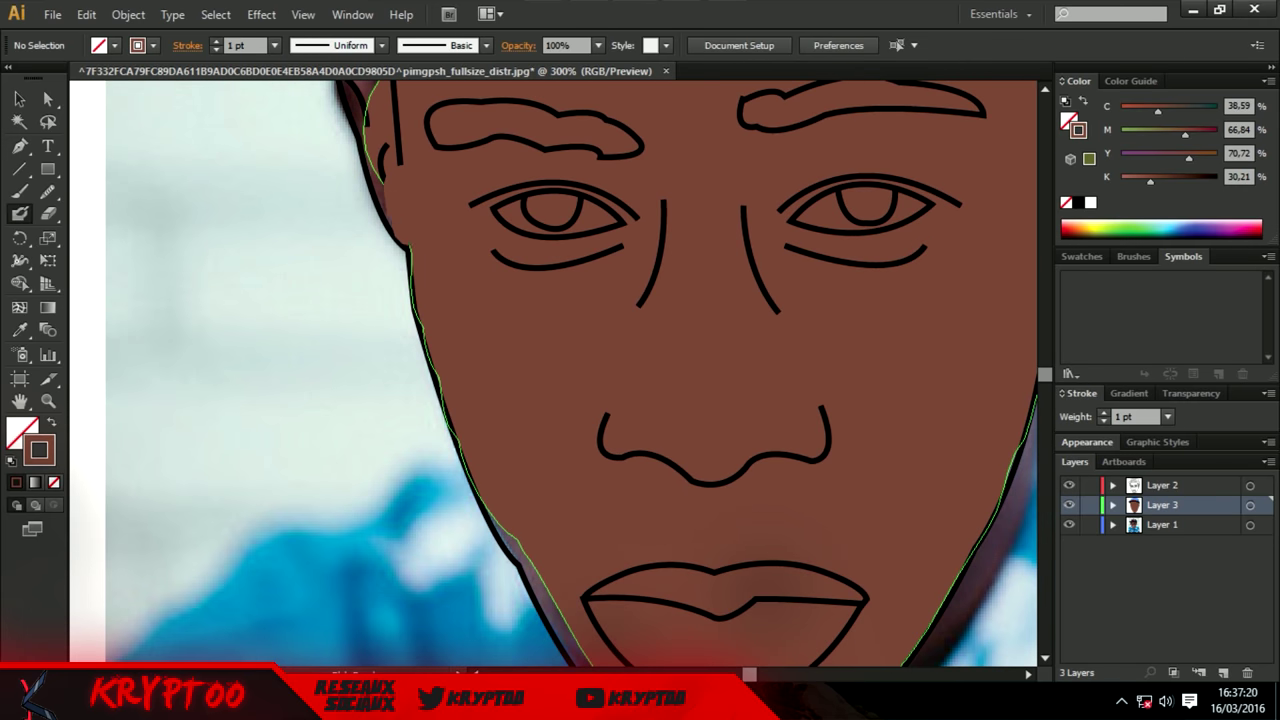
pyautogui.scroll(-3, 815, 290)
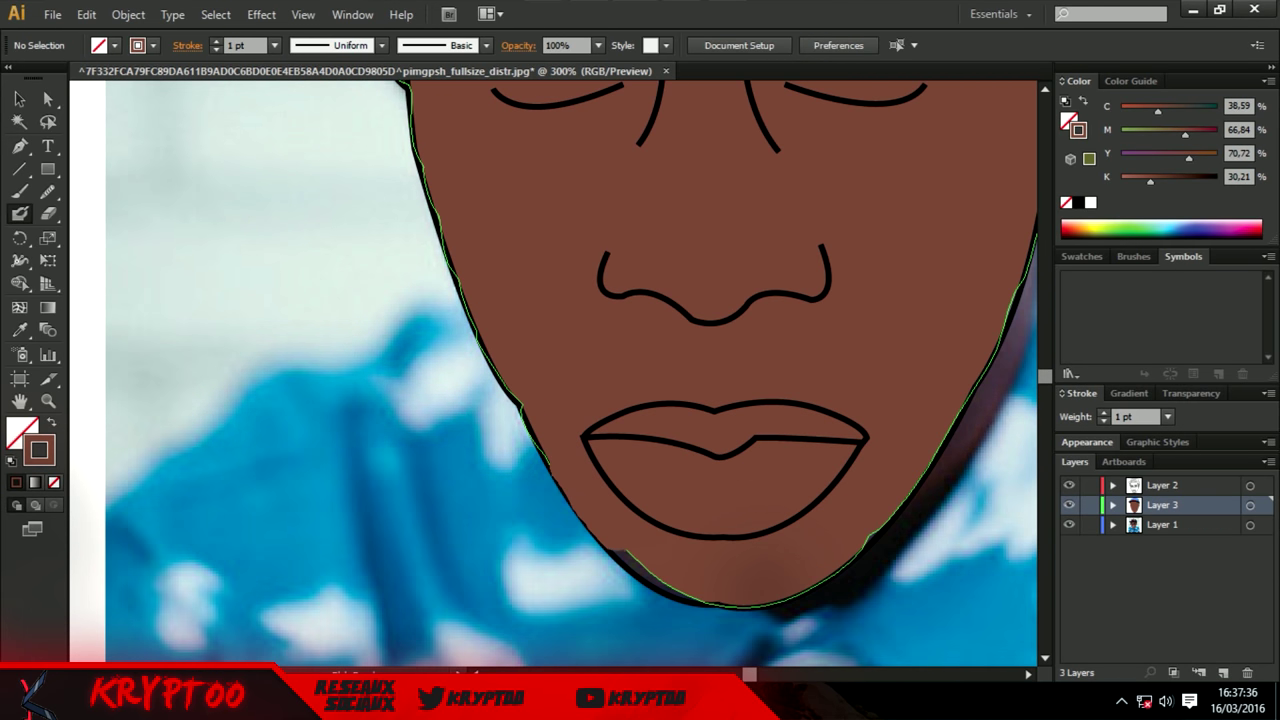
pyautogui.moveTo(620, 575); pyautogui.dragTo(737, 578)
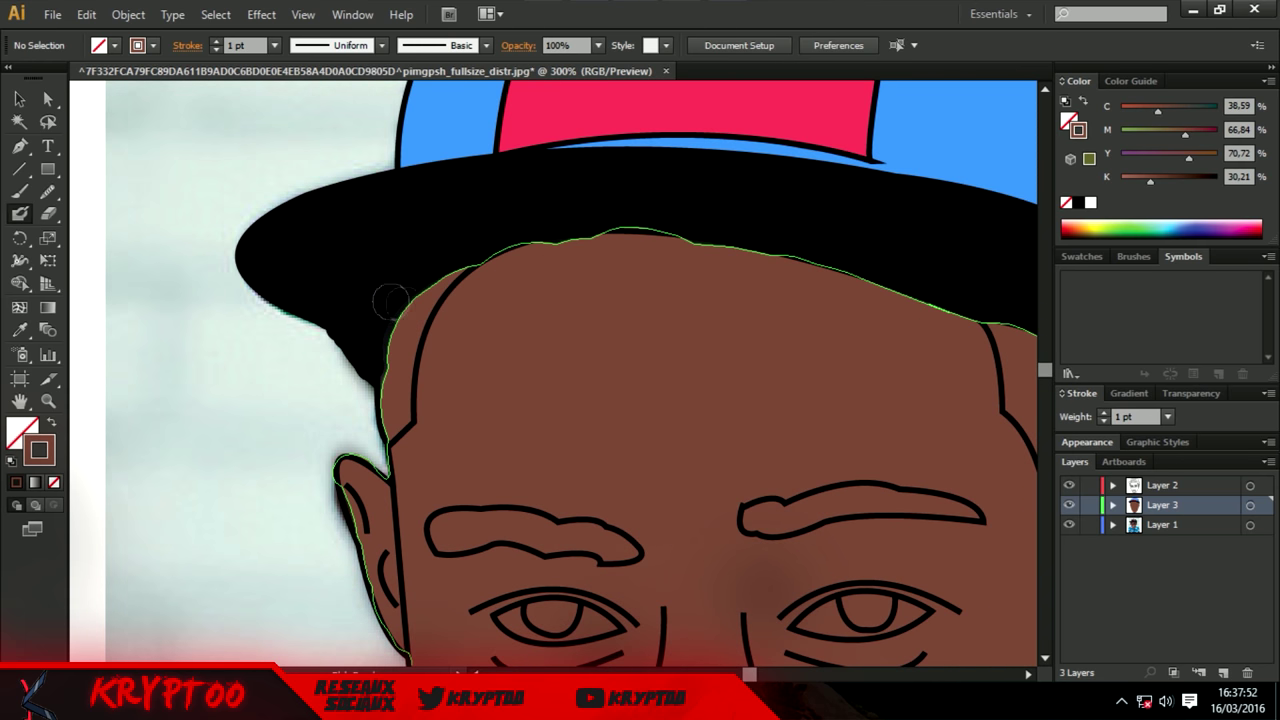
pyautogui.moveTo(390, 300); pyautogui.dragTo(380, 395)
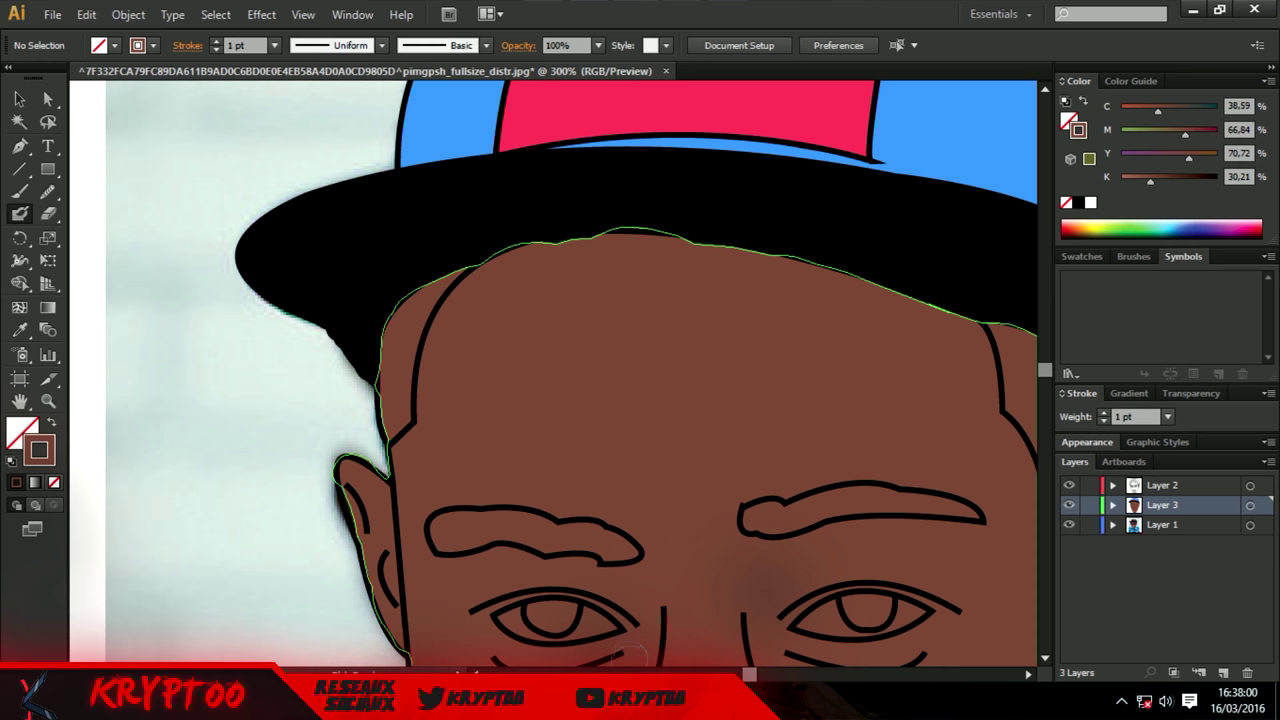
pyautogui.hscroll(5, 553, 372)
pyautogui.moveTo(445, 335); pyautogui.dragTo(490, 425)
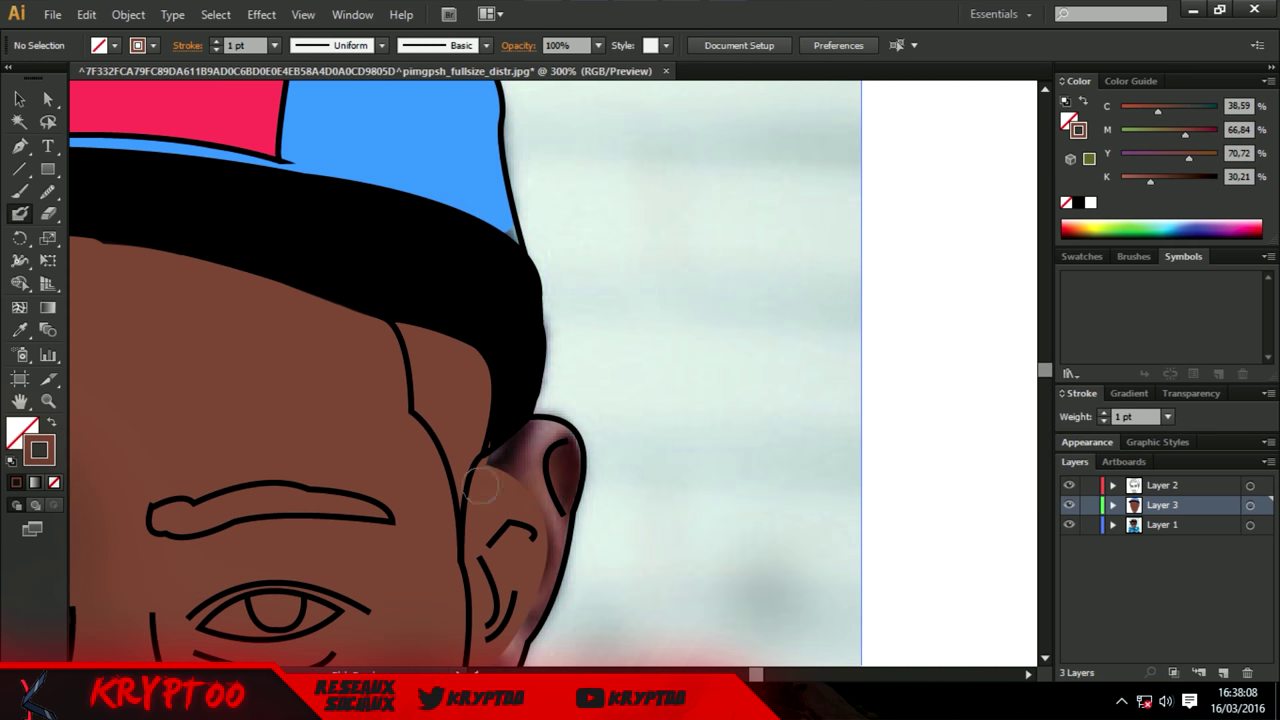
# Paint brown over the shadowed areas around the right ear, zooming in on it.
pyautogui.moveTo(480, 487)
pyautogui.mouseDown()
pyautogui.moveTo(530, 440)
pyautogui.moveTo(575, 490)
pyautogui.mouseUp()
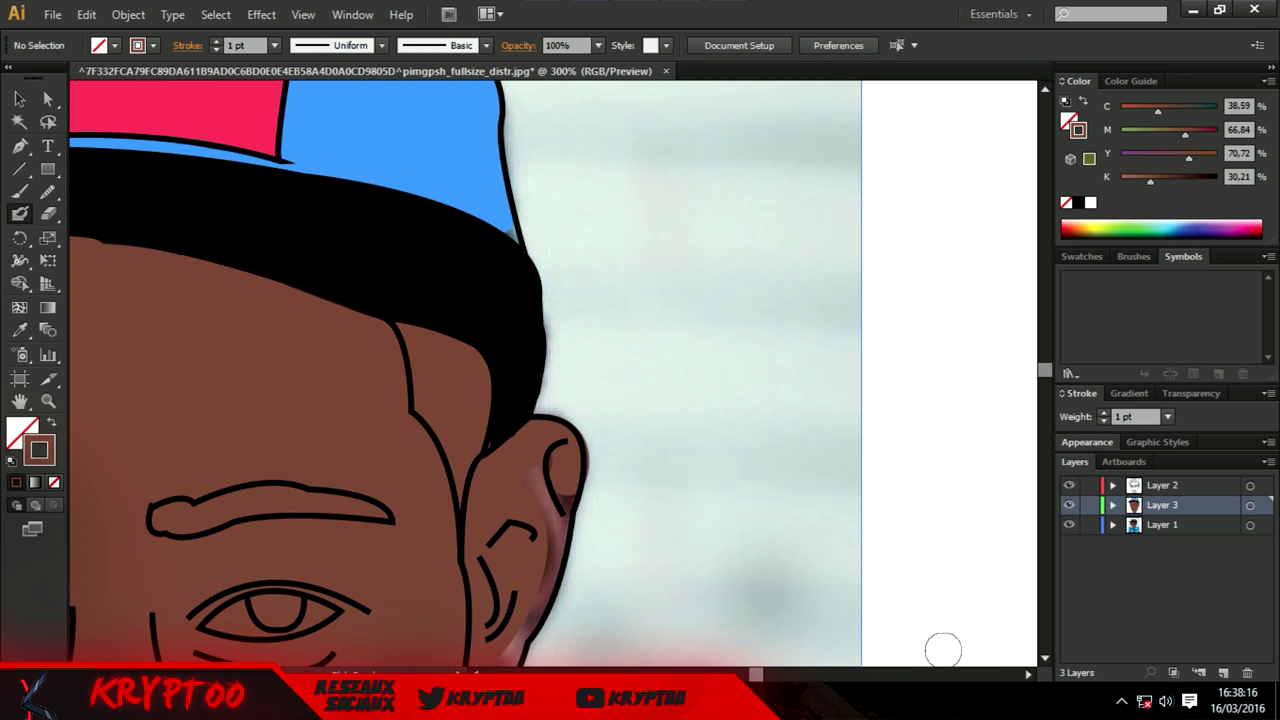
pyautogui.hotkey('ctrl', '=')
pyautogui.hotkey('ctrl', '=')
pyautogui.scroll(-3, 1020, 363)
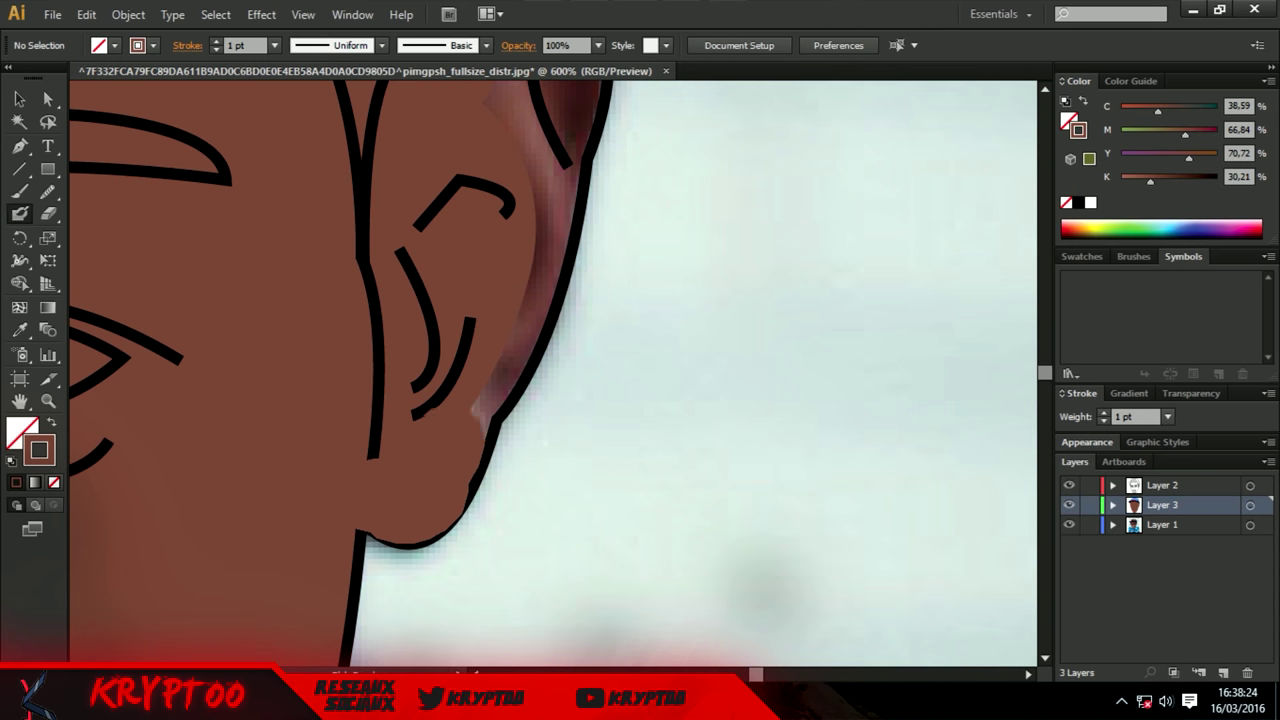
pyautogui.moveTo(560, 90); pyautogui.dragTo(500, 415)
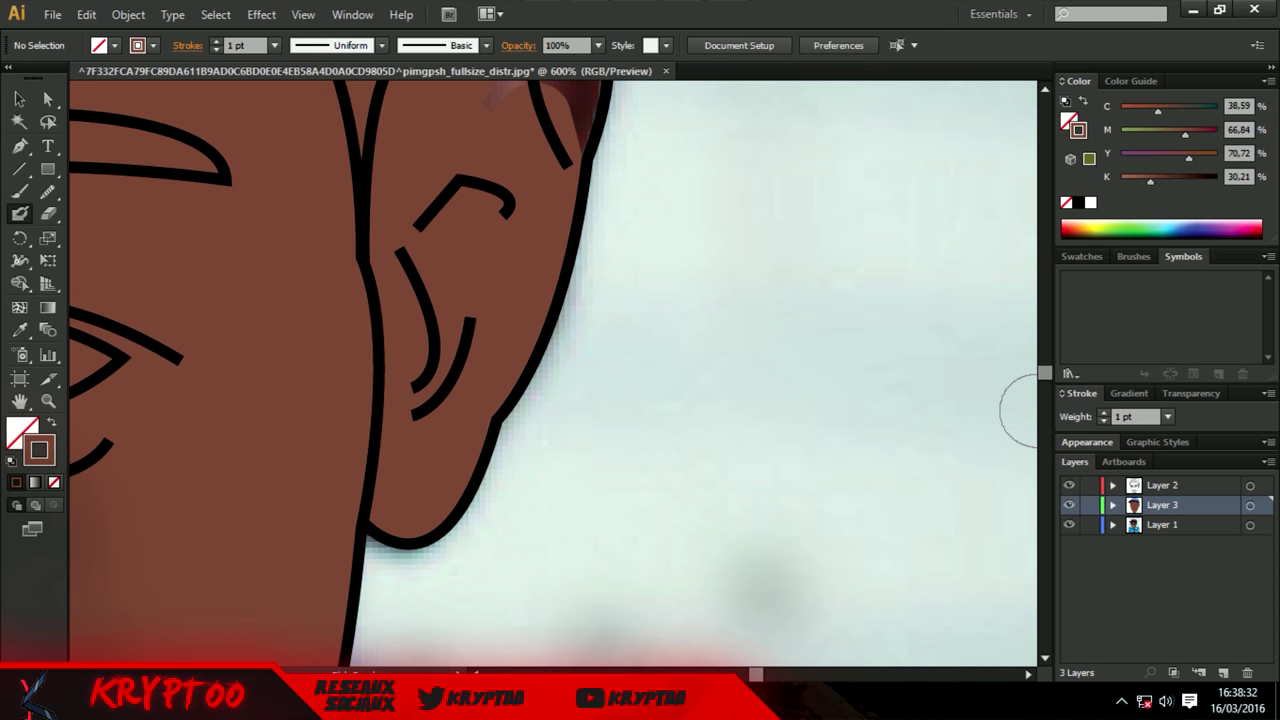
pyautogui.scroll(3, 1020, 410)
pyautogui.moveTo(560, 140); pyautogui.dragTo(545, 330)
pyautogui.hotkey('ctrl', '1')
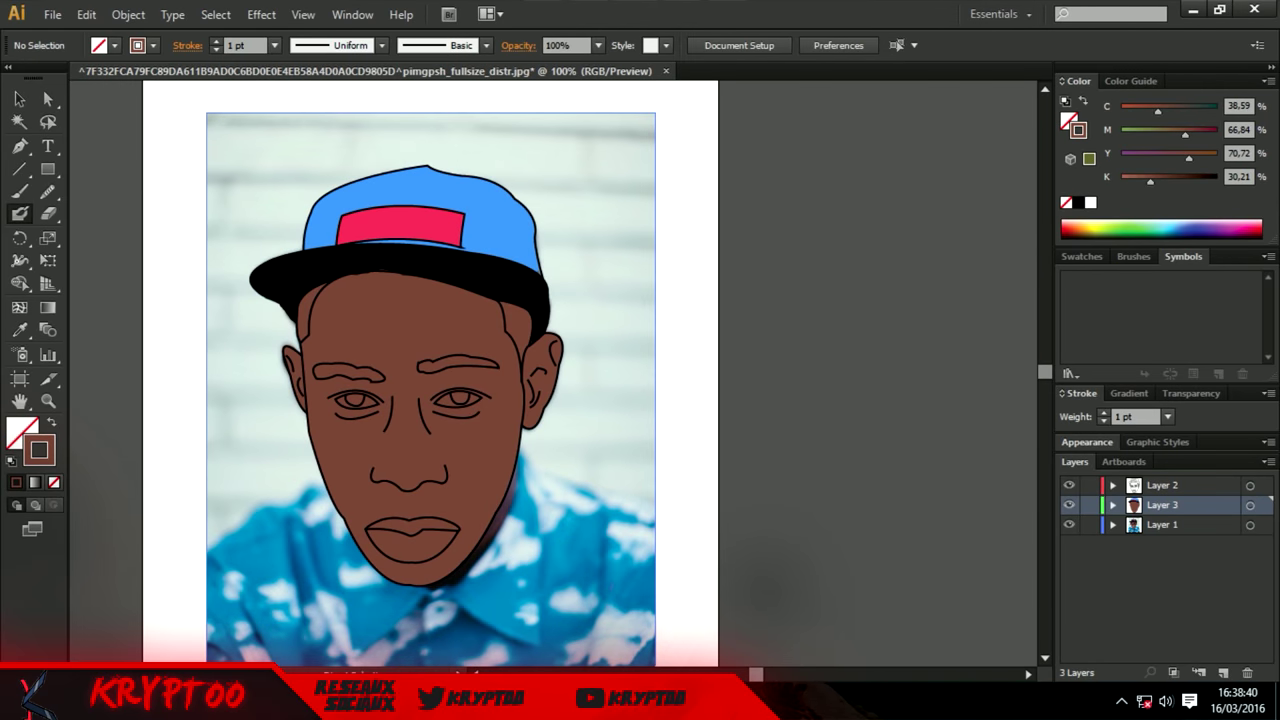
pyautogui.hotkey('ctrl', '=')
pyautogui.hotkey('ctrl', '=')
pyautogui.doubleClick(39, 450)
pyautogui.click(446, 457)
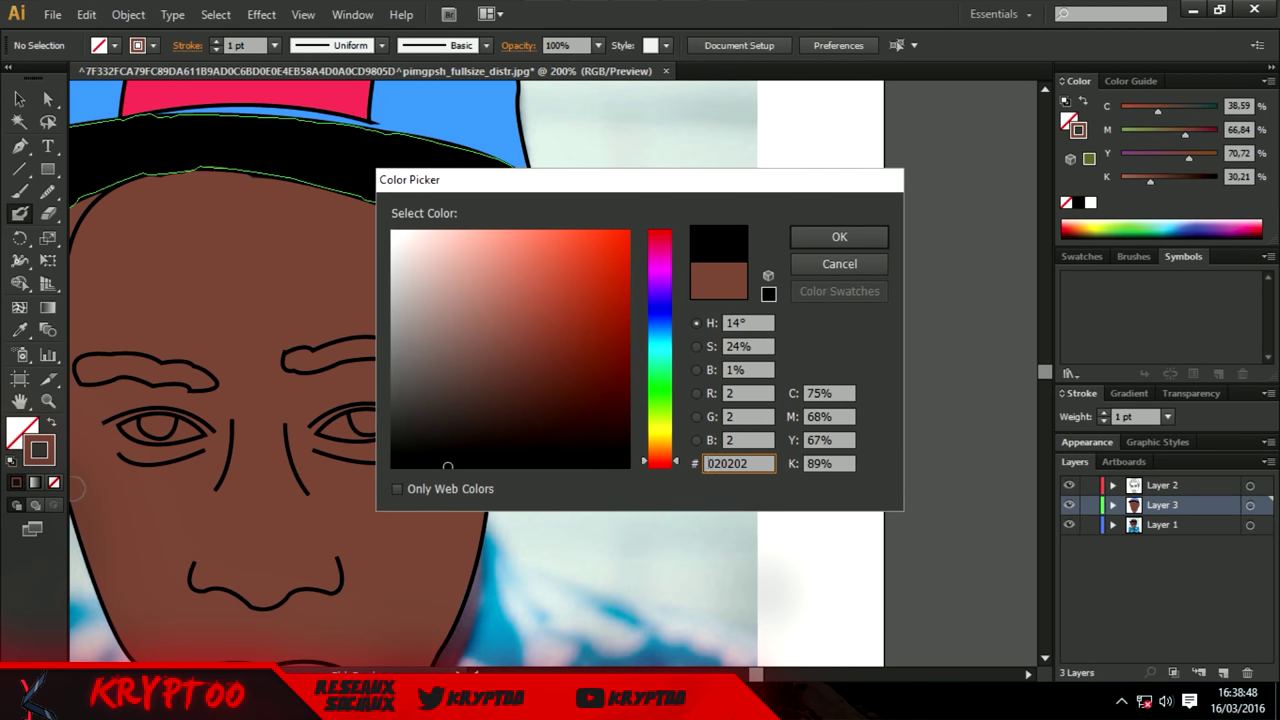
pyautogui.click(843, 237)
pyautogui.hotkey('ctrl', '=')
pyautogui.hotkey('ctrl', '=')
pyautogui.scroll(5, 1029, 380)
pyautogui.hscroll(-5, 681, 267)
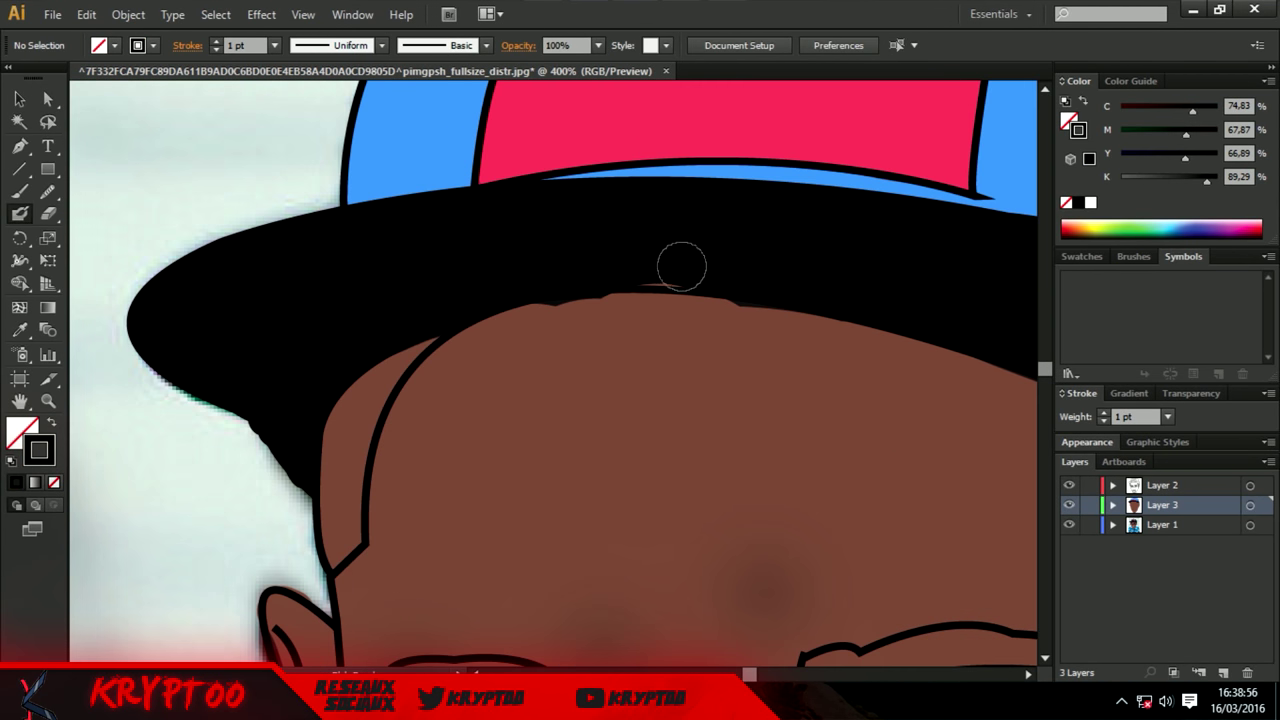
pyautogui.doubleClick(39, 450)
pyautogui.write('7b4335')
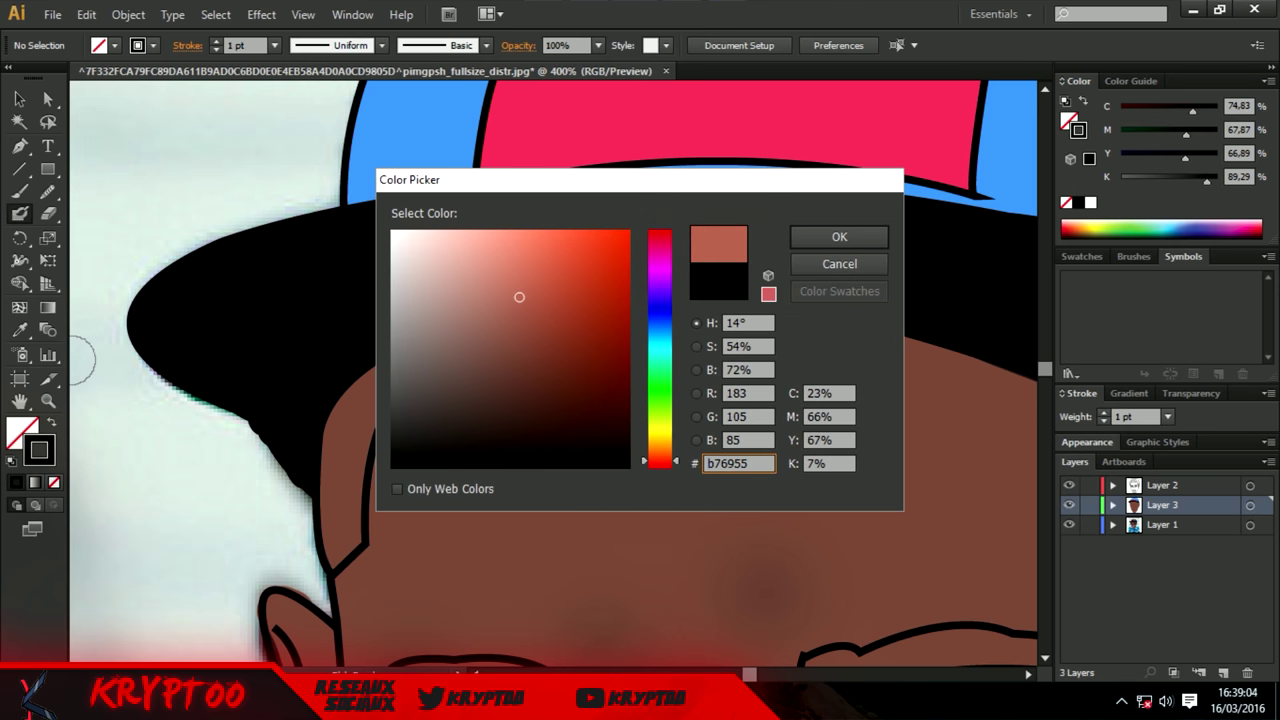
pyautogui.press('Escape')
pyautogui.press('i')
pyautogui.click(526, 325)
pyautogui.hotkey('shift', 'b')
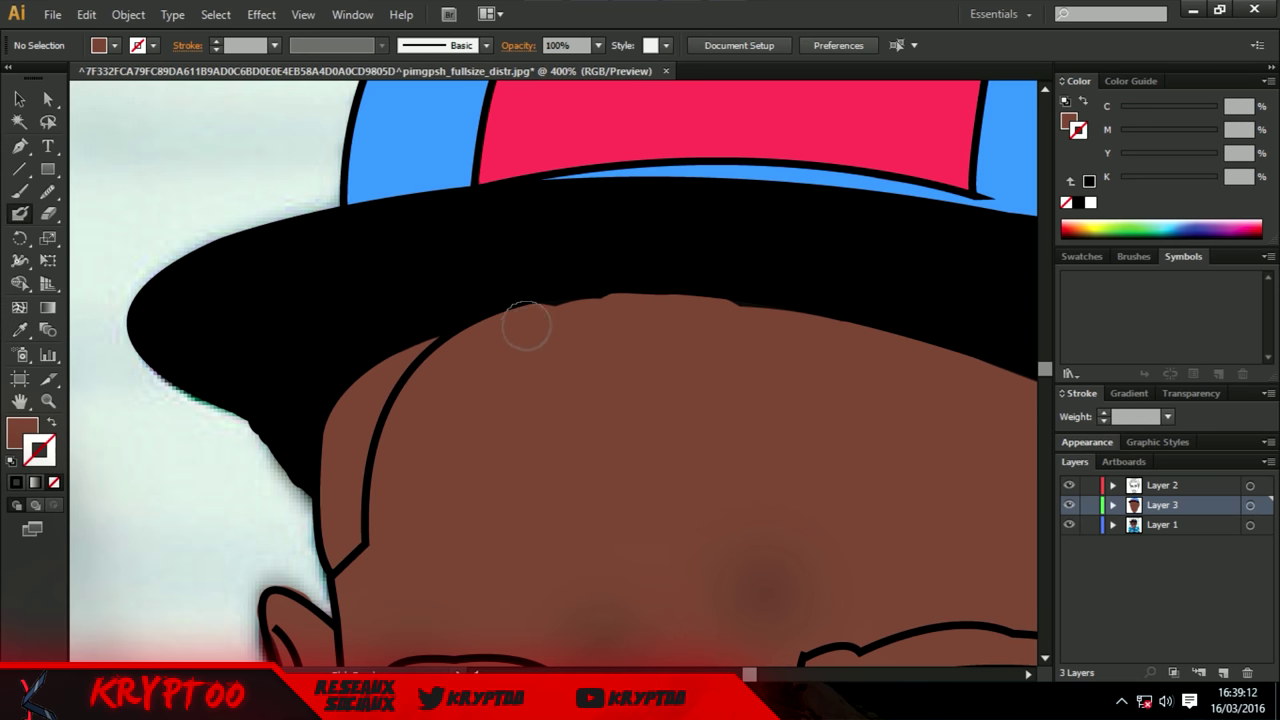
pyautogui.hotkey('shift', 'x')
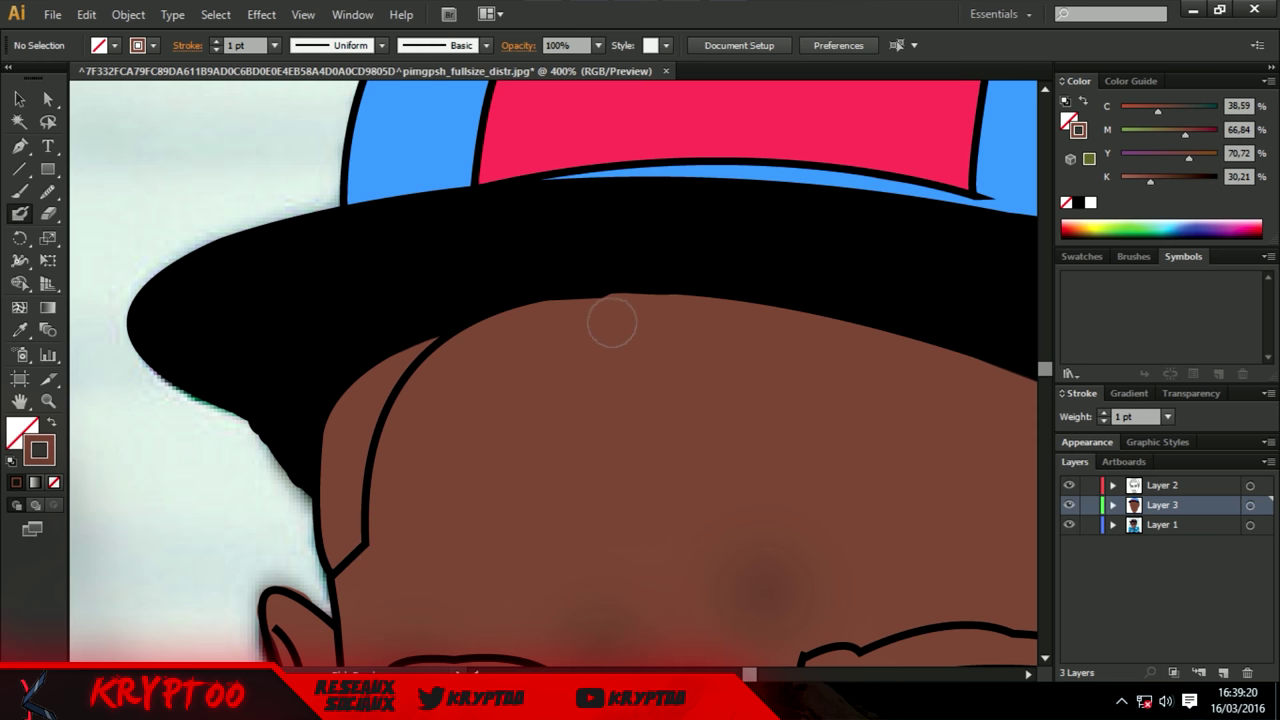
pyautogui.hotkey('ctrl', '-')
pyautogui.hotkey('ctrl', '-')
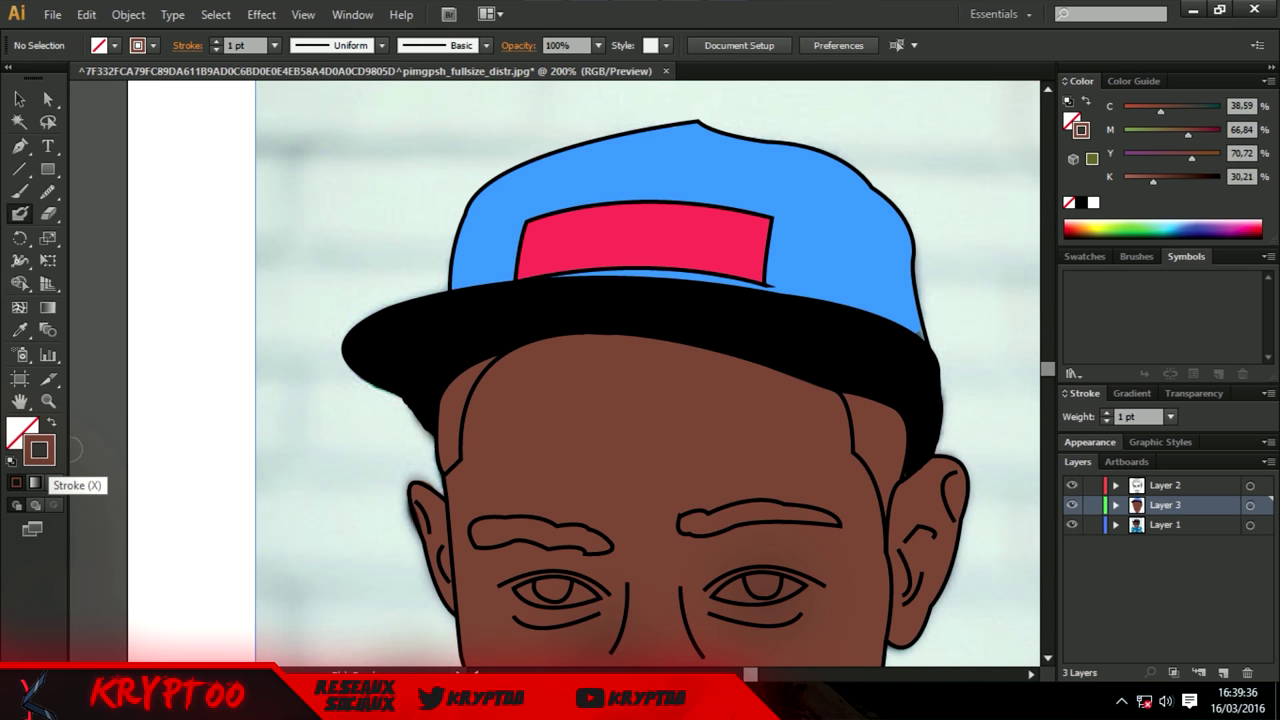
# Hide the reference photo layer and zoom out to view the whole head and cap.
pyautogui.moveTo(1031, 447); pyautogui.dragTo(1032, 122)
pyautogui.click(1071, 524)
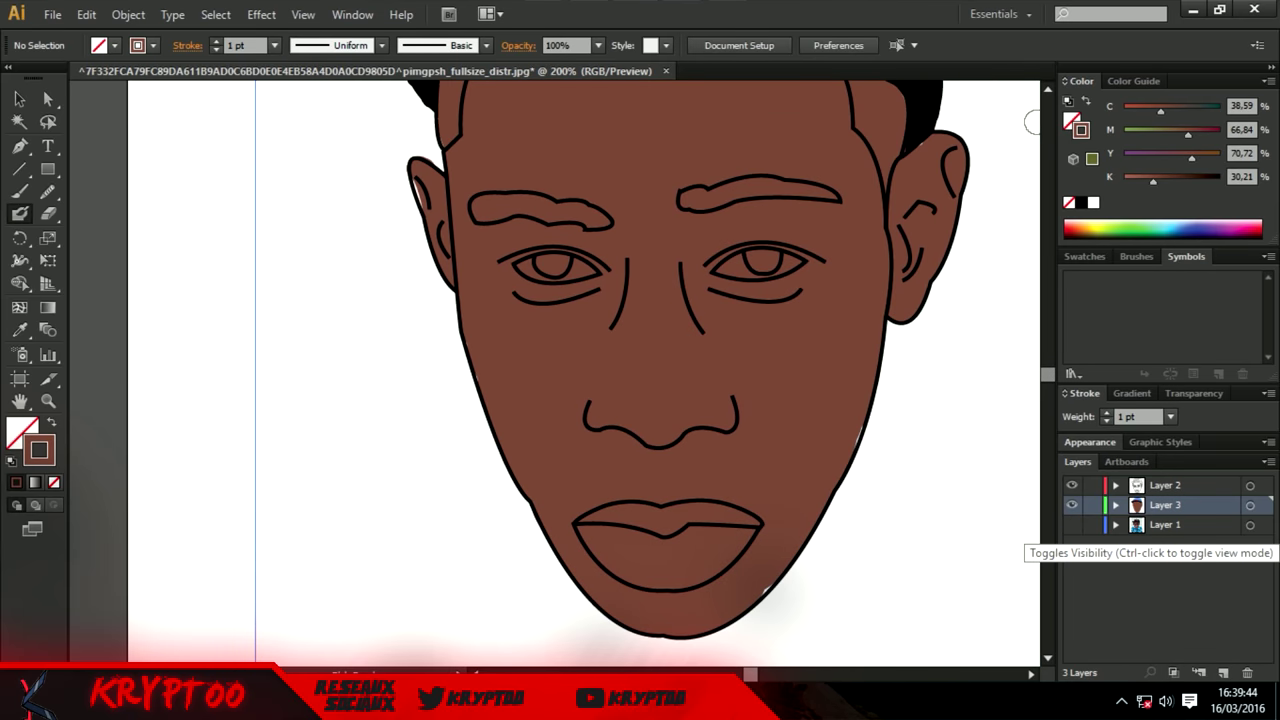
pyautogui.scroll(3, 1034, 523)
pyautogui.scroll(3, 1034, 523)
pyautogui.hotkey('ctrl', '+')
pyautogui.hotkey('ctrl', '-')
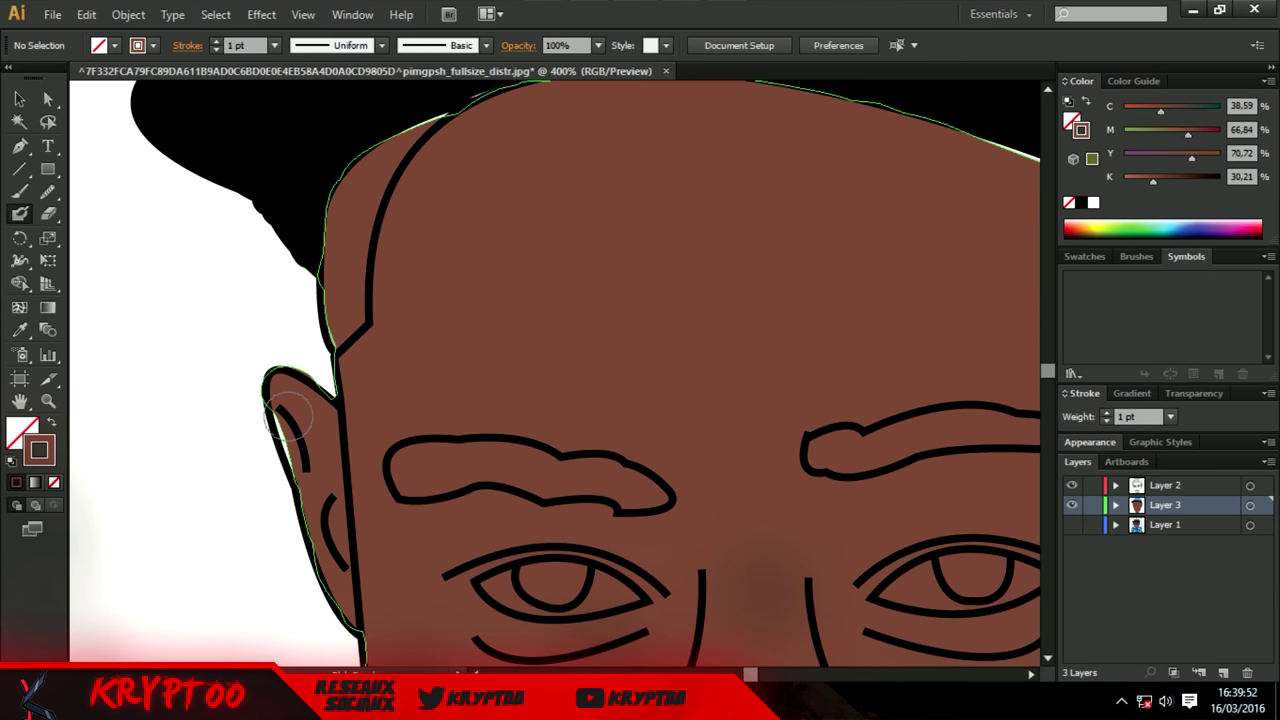
pyautogui.hotkey('ctrl', '-')
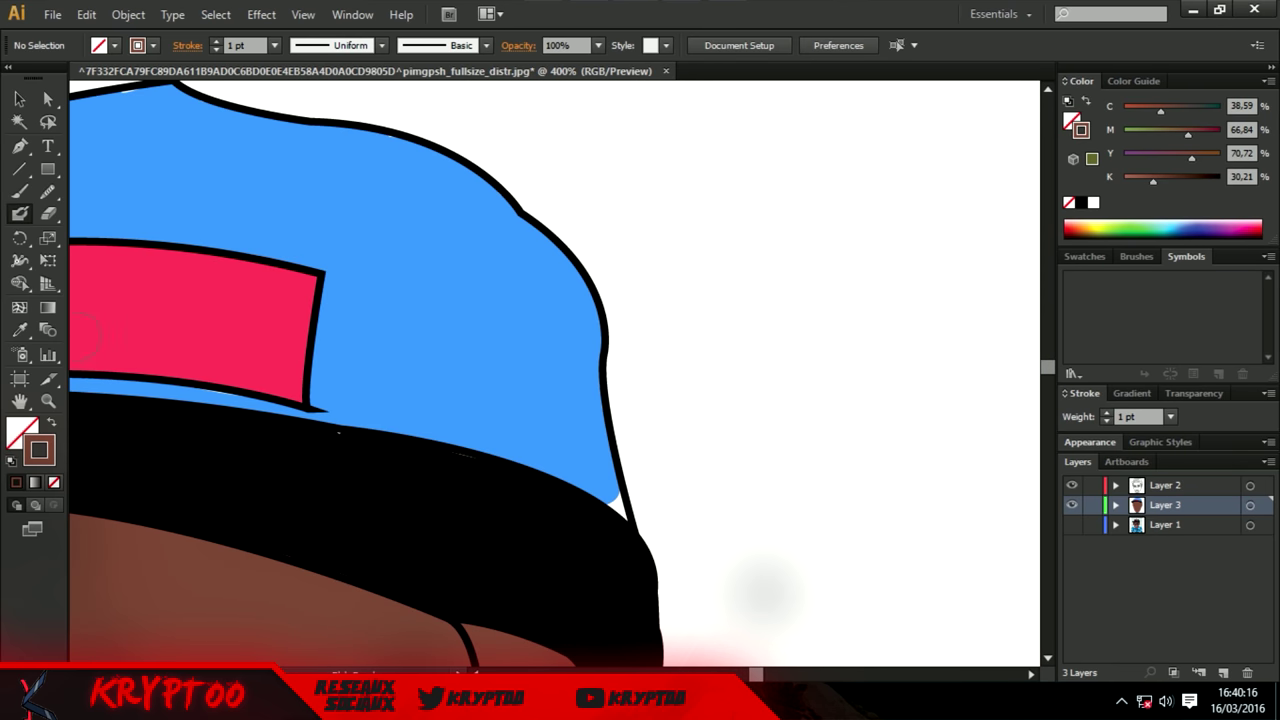
# Set the outline colour to black.
pyautogui.doubleClick(39, 450)
pyautogui.click(437, 463)
pyautogui.click(837, 234)
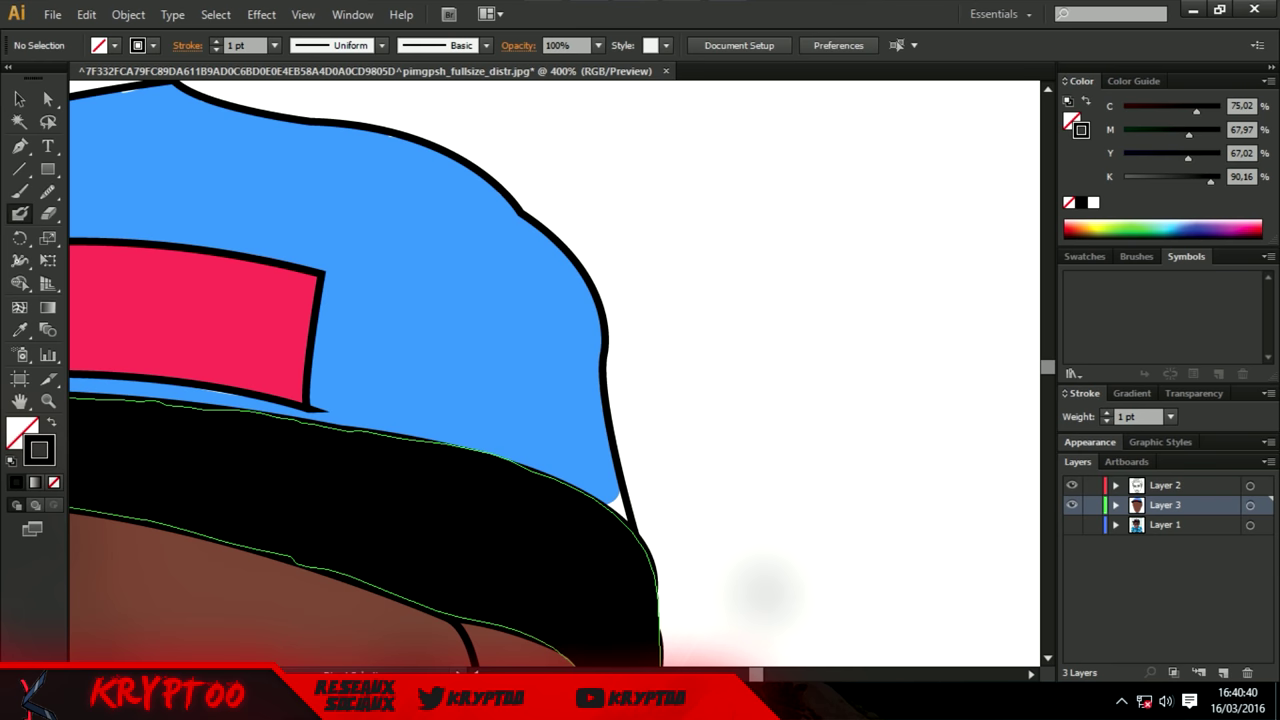
pyautogui.press('z')
pyautogui.hscroll(-5, 555, 370)
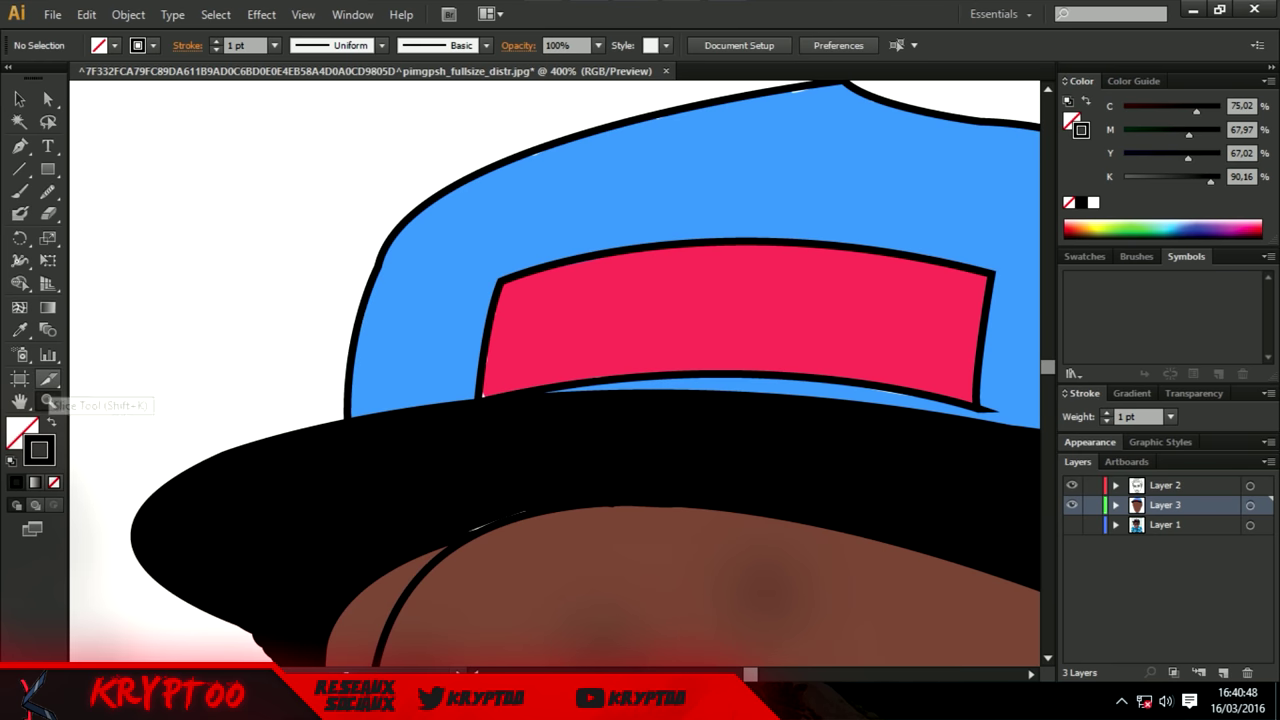
# Sample the cap band's pink and set the Blob Brush size to 4.
pyautogui.click(19, 213)
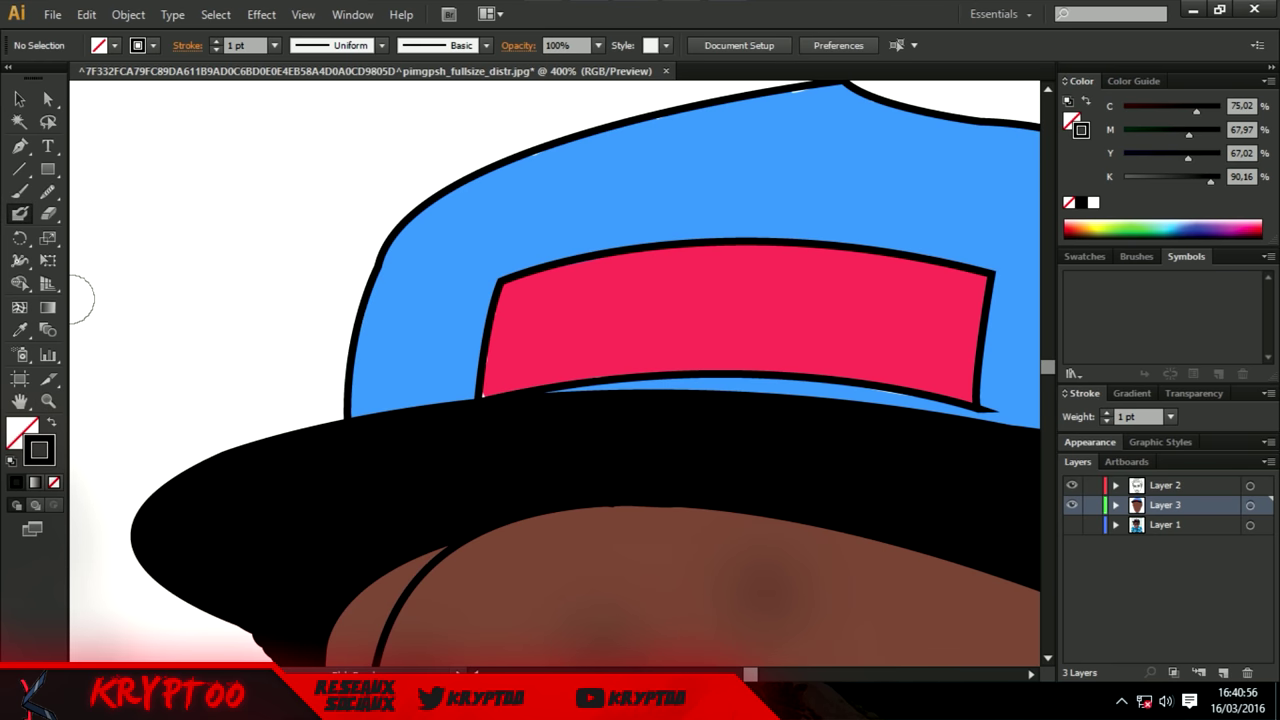
pyautogui.press('i')
pyautogui.click(900, 330)
pyautogui.hotkey('shift', 'b')
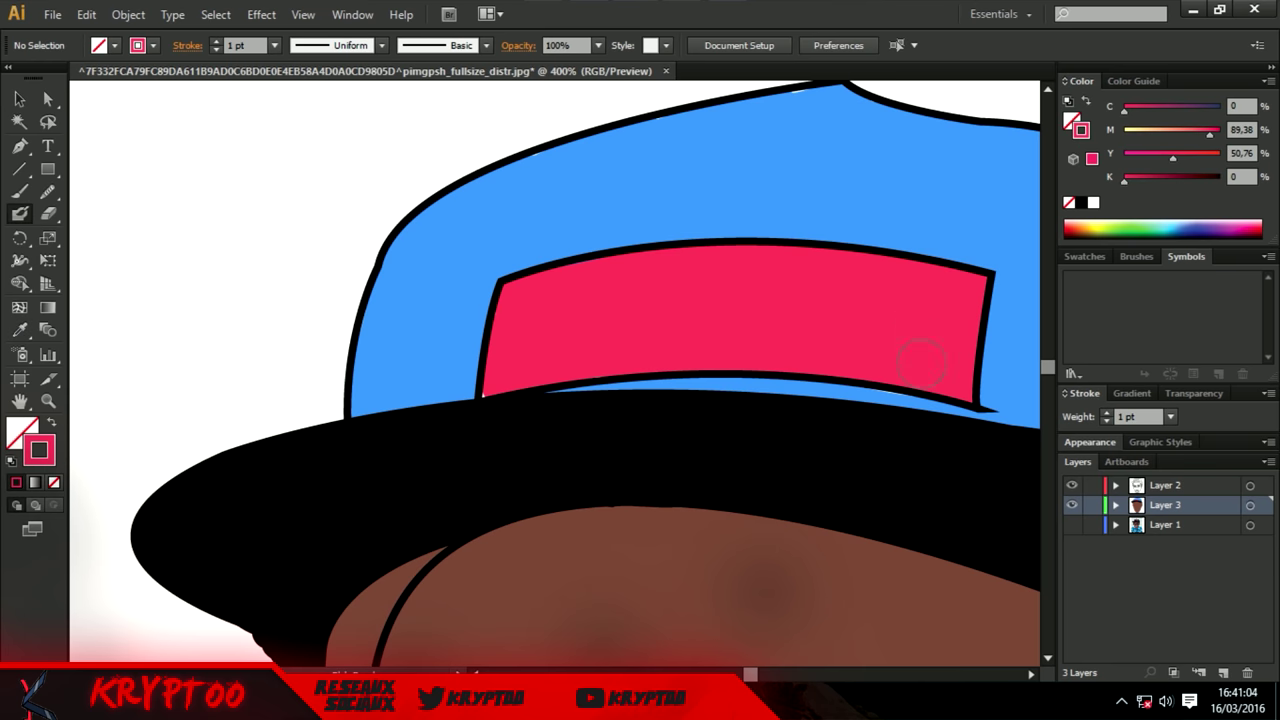
pyautogui.press('Return')
pyautogui.write('4')
pyautogui.press('Return')
# Sample the cap's blue, swap fill and stroke, and undo the stray blue blob at the cap tip.
pyautogui.hscroll(5, 665, 660)
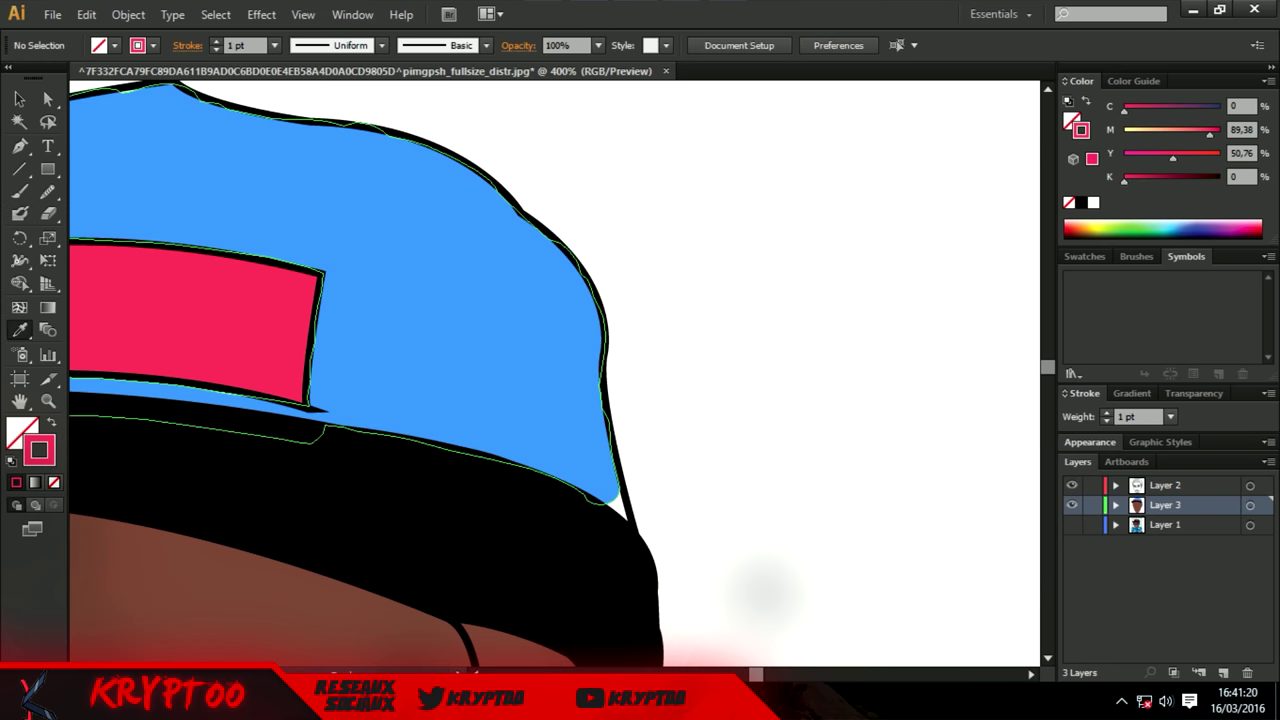
pyautogui.press('i')
pyautogui.click(600, 485)
pyautogui.hotkey('shift', 'b')
pyautogui.hotkey('shift', 'x')
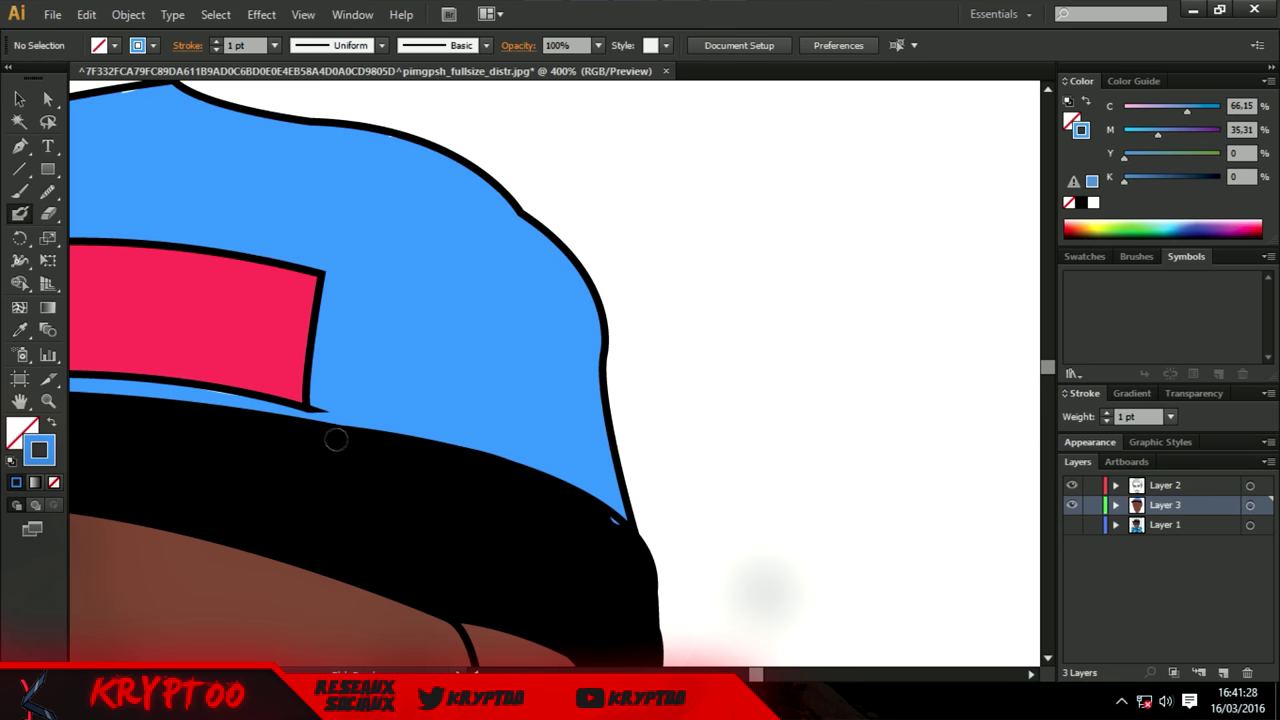
pyautogui.hotkey('ctrl', 'z')
pyautogui.scroll(-3, 463, 437)
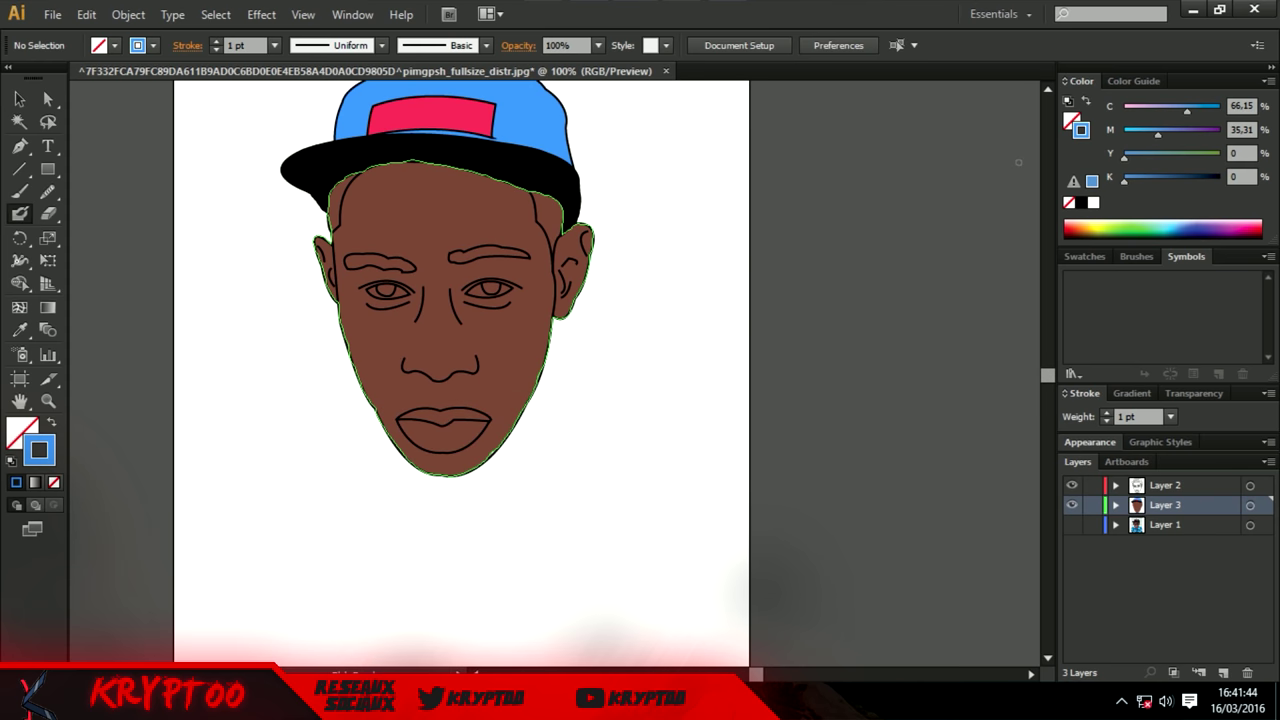
pyautogui.scroll(2, 463, 437)
# Sample the brown skin colour from the face and swap fill and stroke colours.
pyautogui.doubleClick(39, 450)
pyautogui.press('Escape')
pyautogui.press('i')
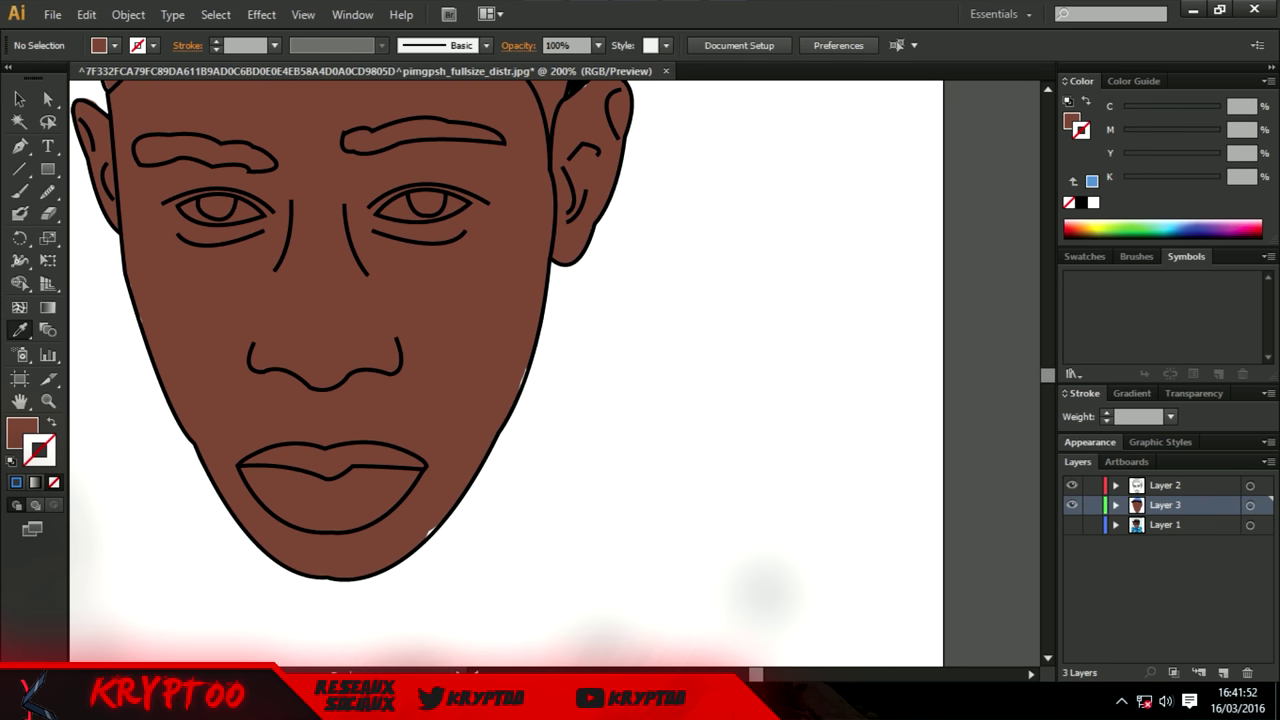
pyautogui.hotkey('shift', 'b')
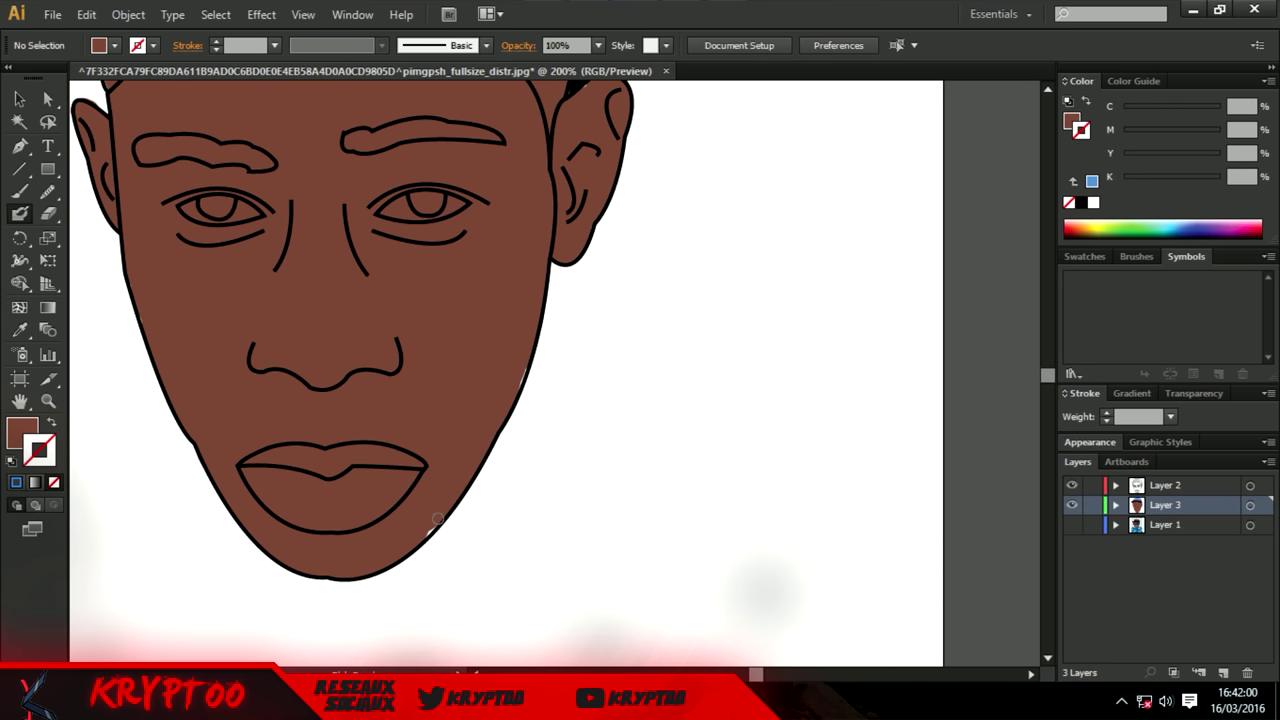
pyautogui.hotkey('shift', 'x')
pyautogui.hotkey('ctrl', '+')
pyautogui.hotkey('ctrl', '+')
pyautogui.hotkey('ctrl', '+')
pyautogui.hotkey('ctrl', '-')
pyautogui.hotkey('ctrl', '-')
pyautogui.hotkey('ctrl', '-')
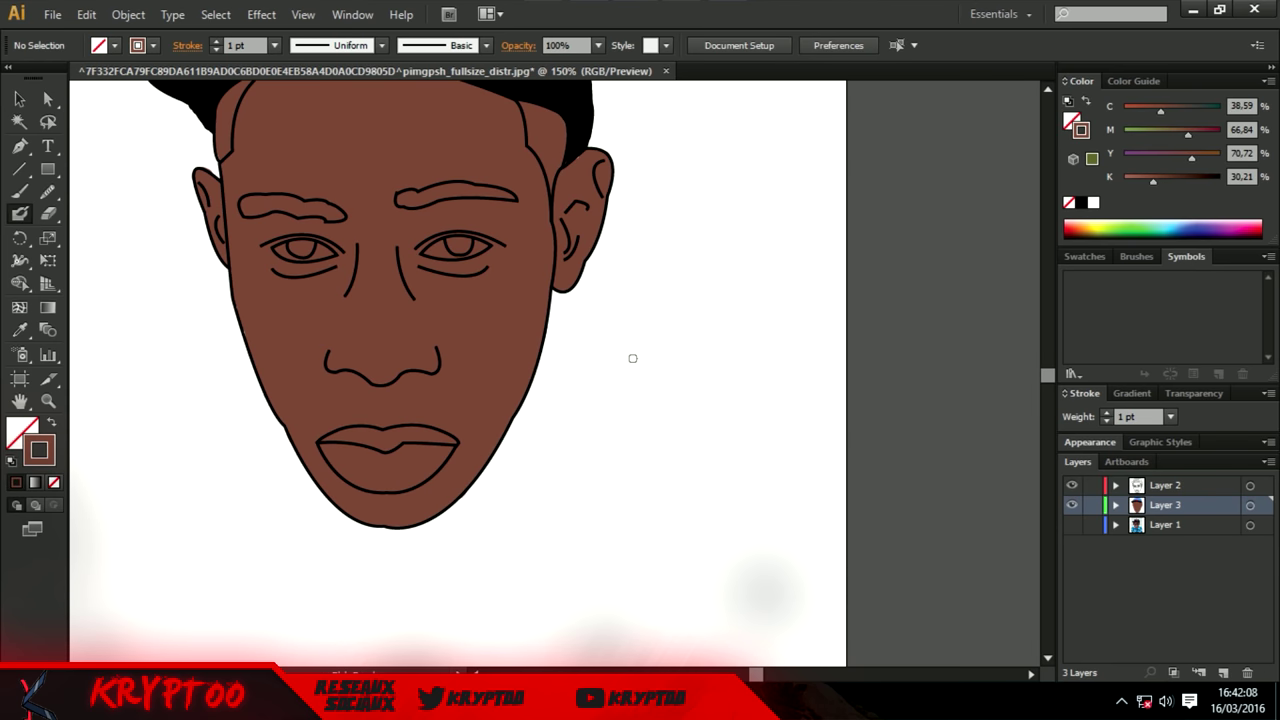
pyautogui.hotkey('ctrl', '-')
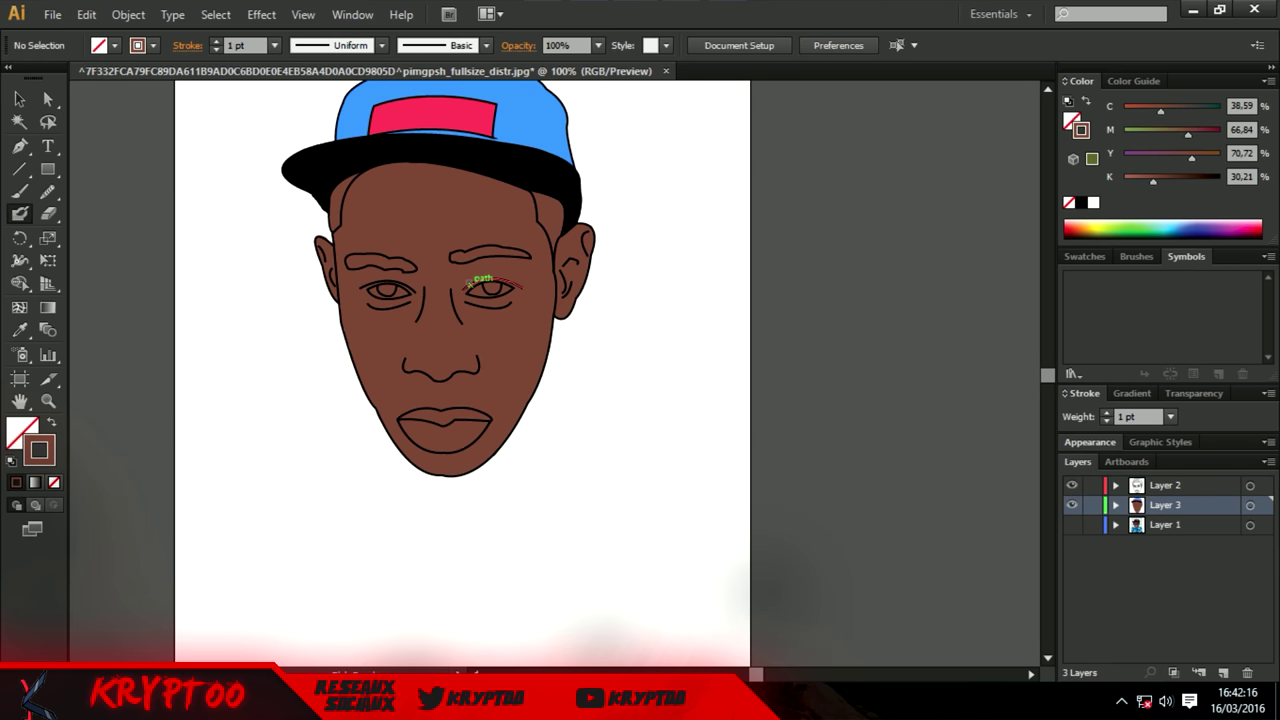
pyautogui.hotkey('ctrl', '+')
pyautogui.hotkey('ctrl', '+')
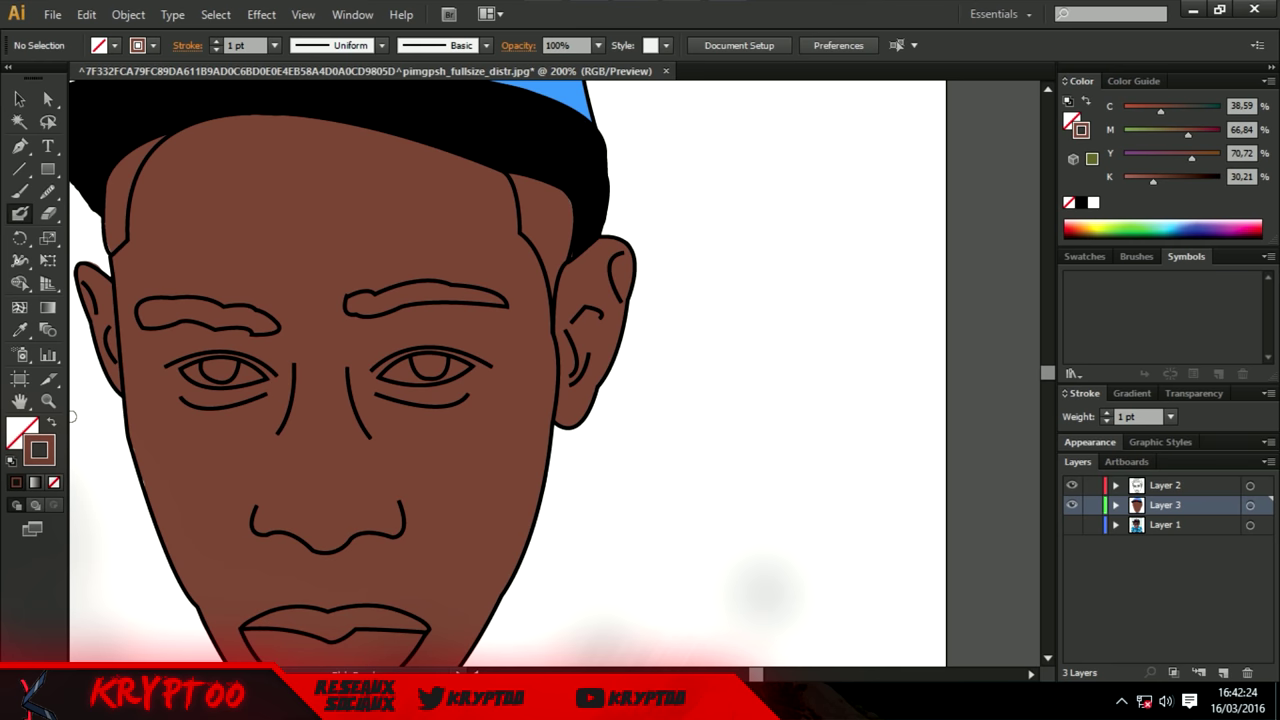
# Set the stroke colour to a darker brown (about 72% black) and zoom to 400% on the eyebrows.
pyautogui.doubleClick(39, 450)
pyautogui.click(460, 426)
pyautogui.click(837, 234)
pyautogui.hotkey('ctrl', '+')
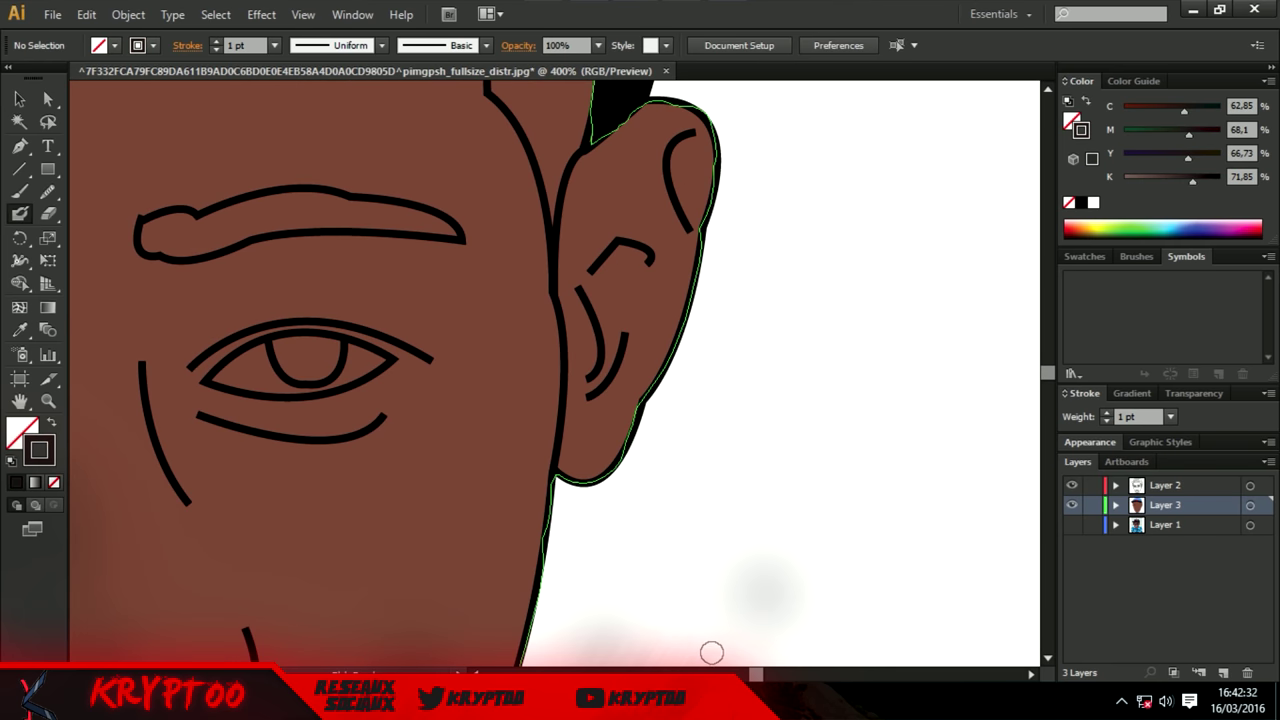
pyautogui.hscroll(-5, 683, 648)
# Paint the left eyebrow, then the right eyebrow, solid dark brown with the Blob Brush.
pyautogui.moveTo(332, 268)
pyautogui.mouseDown()
pyautogui.moveTo(218, 264)
pyautogui.moveTo(323, 263)
pyautogui.moveTo(430, 286)
pyautogui.moveTo(383, 245)
pyautogui.mouseUp()
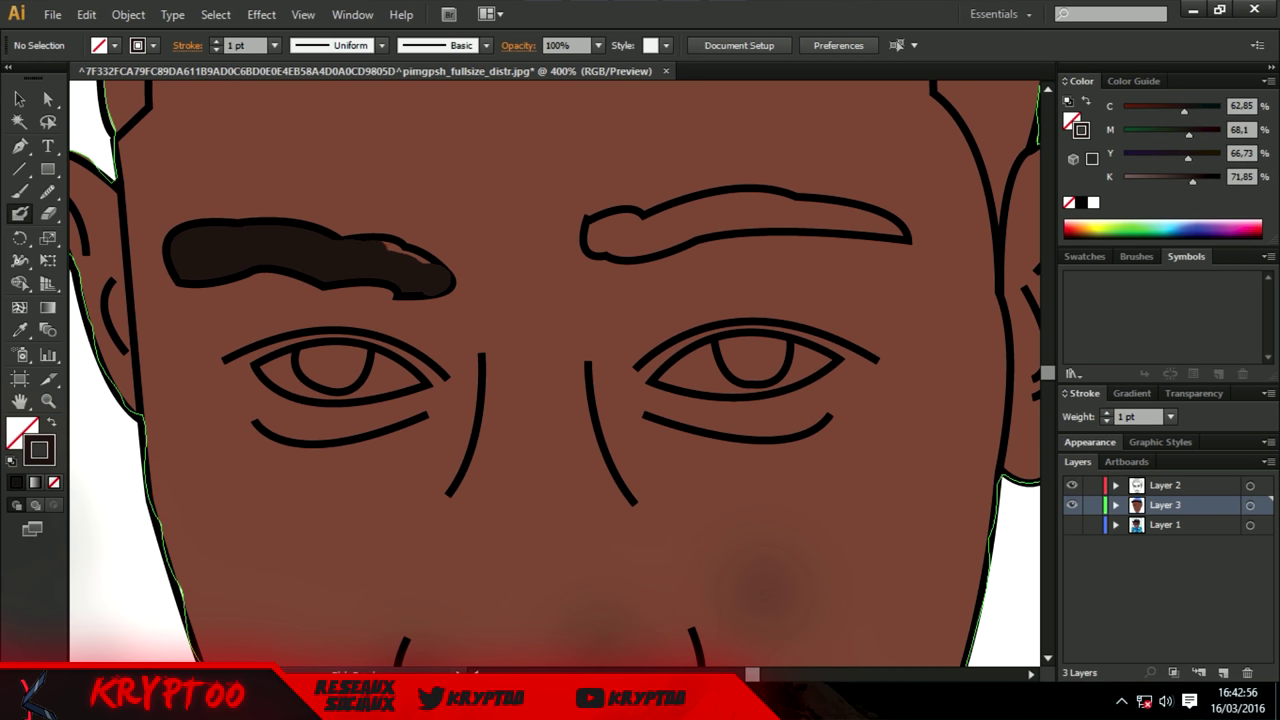
pyautogui.moveTo(455, 262); pyautogui.dragTo(411, 251)
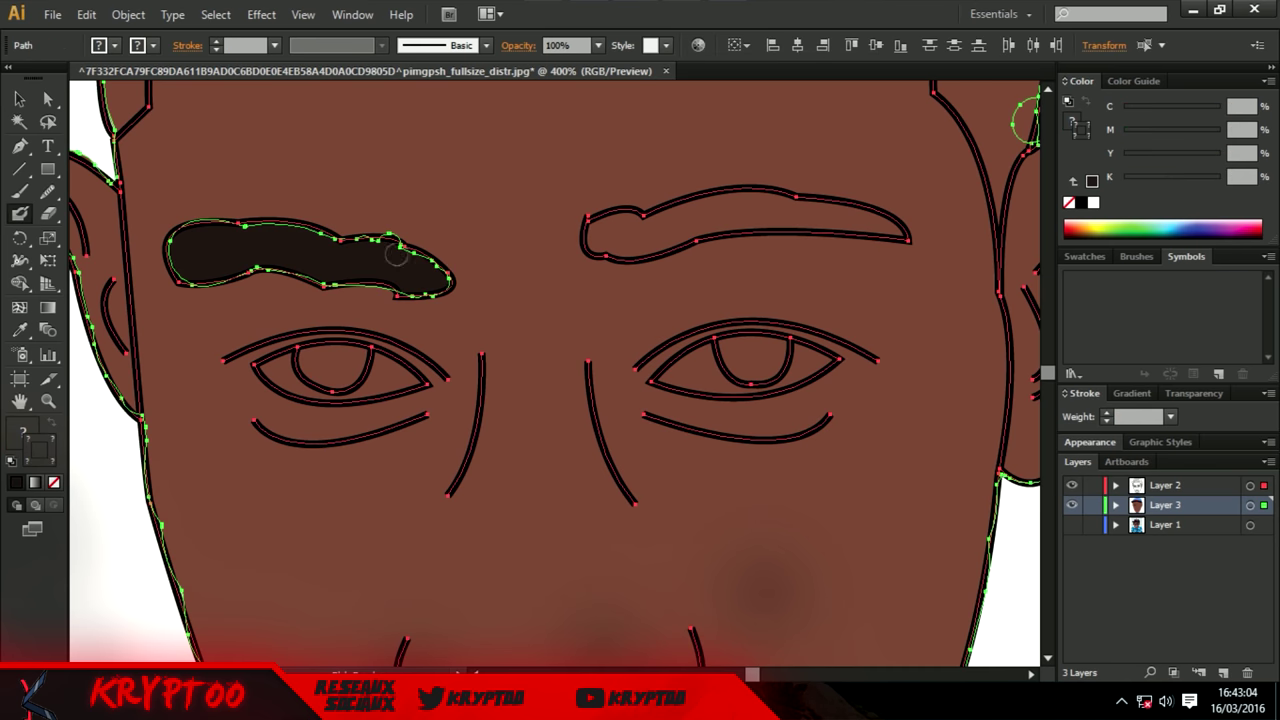
pyautogui.moveTo(592, 232)
pyautogui.mouseDown()
pyautogui.moveTo(700, 215)
pyautogui.moveTo(850, 224)
pyautogui.mouseUp()
pyautogui.moveTo(780, 196)
pyautogui.mouseDown()
pyautogui.moveTo(601, 232)
pyautogui.moveTo(760, 225)
pyautogui.moveTo(663, 241)
pyautogui.mouseUp()
# Set painting opacity to 60% and zoom to 600% on the temple, discarding trial strokes.
pyautogui.hotkey('ctrl', '-')
pyautogui.hotkey('ctrl', '-')
pyautogui.hotkey('ctrl', '+')
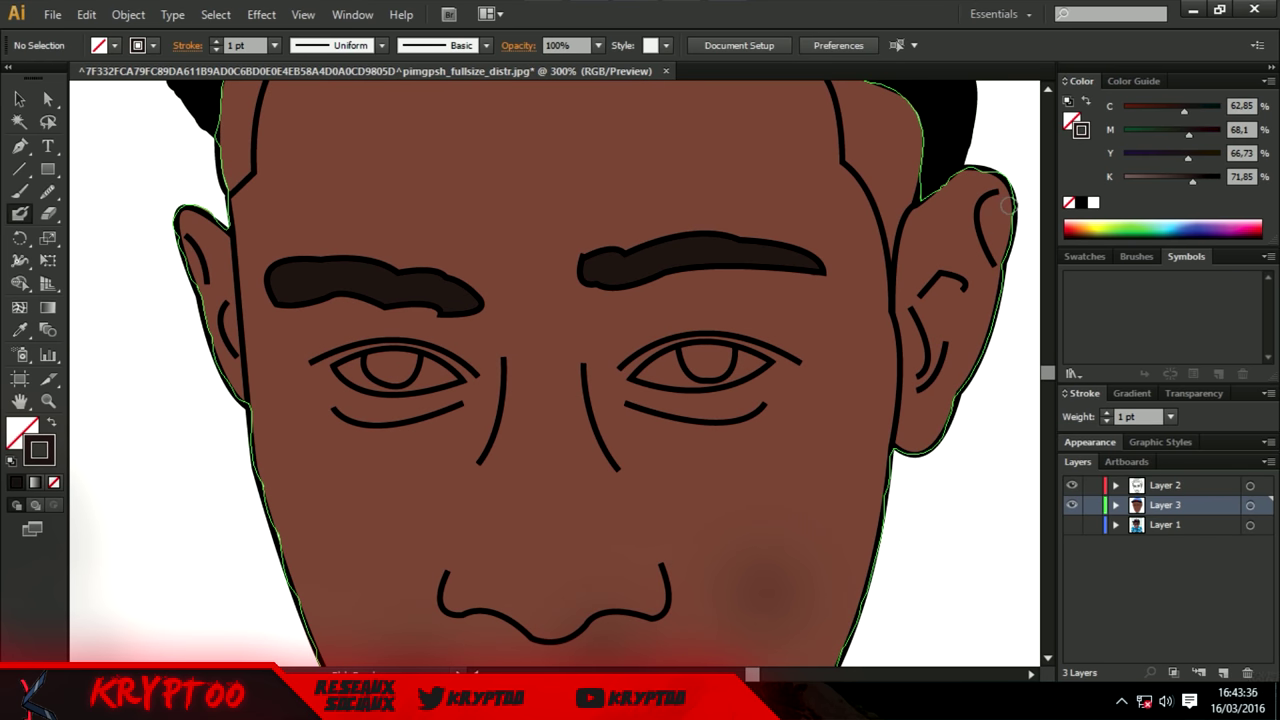
pyautogui.press('6')
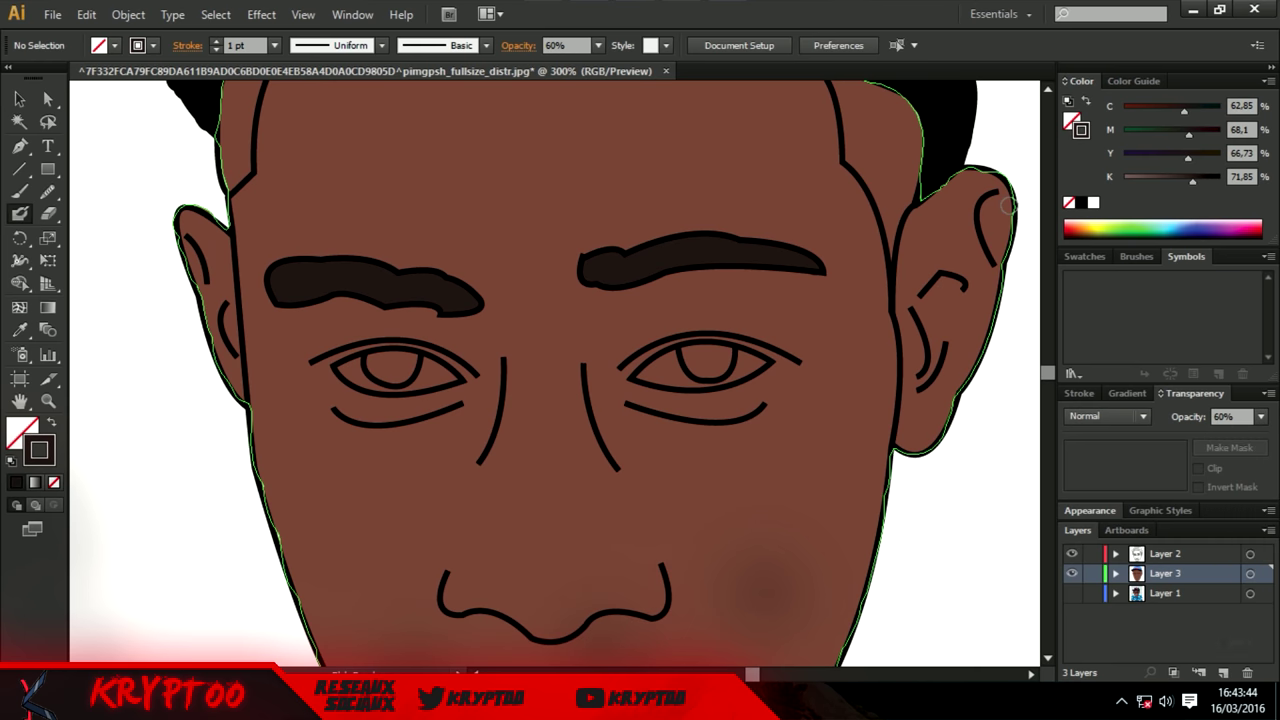
pyautogui.moveTo(905, 210)
pyautogui.mouseDown()
pyautogui.moveTo(906, 135)
pyautogui.moveTo(880, 140)
pyautogui.mouseUp()
pyautogui.hotkey('ctrl', 'z')
pyautogui.hotkey('ctrl', '+')
pyautogui.hotkey('ctrl', '+')
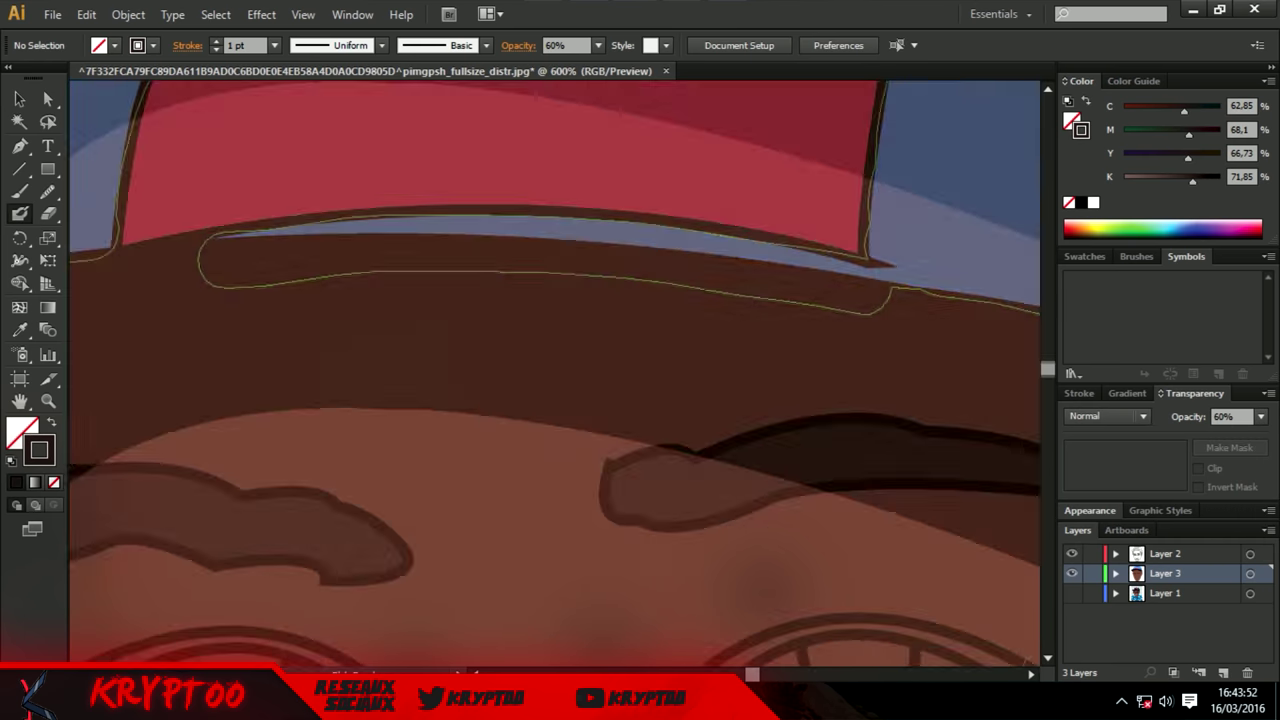
pyautogui.scroll(10, 555, 370)
pyautogui.moveTo(570, 650); pyautogui.dragTo(660, 380)
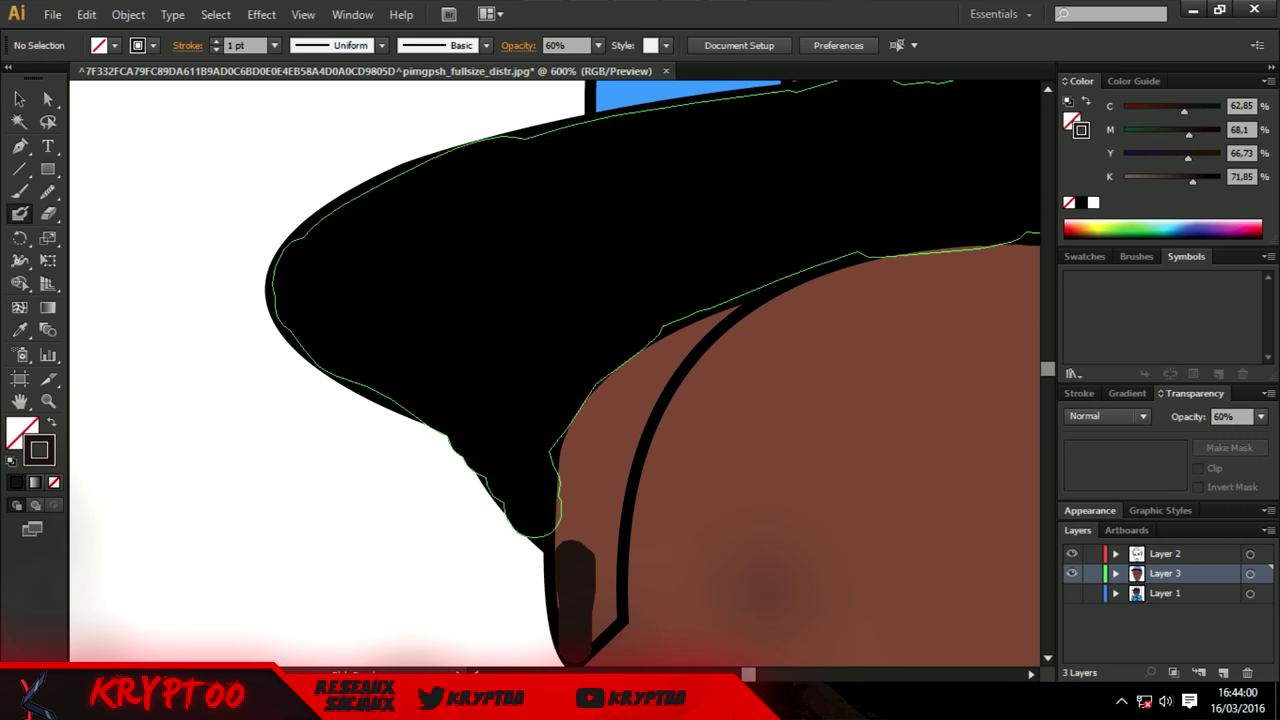
pyautogui.hotkey('ctrl', 'z')
# Paint translucent dark shading across the temple down toward the right ear.
pyautogui.moveTo(575, 650); pyautogui.dragTo(580, 530)
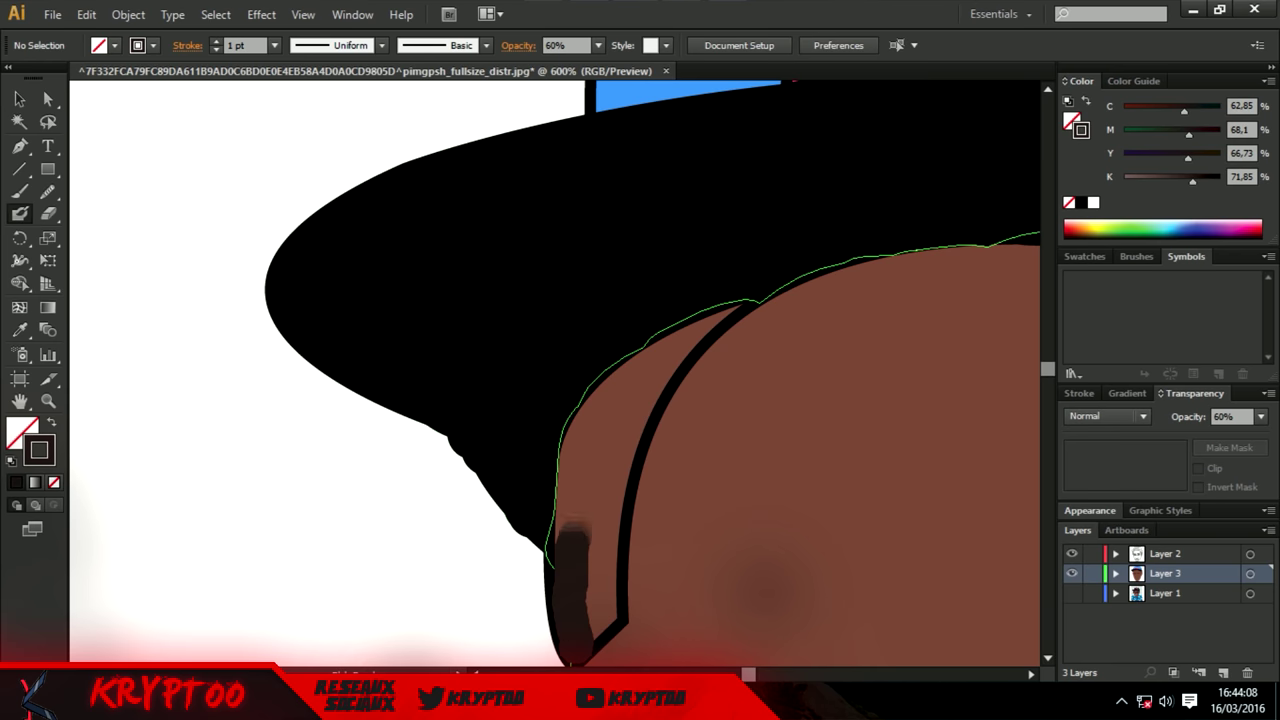
pyautogui.moveTo(612, 410)
pyautogui.mouseDown()
pyautogui.moveTo(597, 625)
pyautogui.moveTo(625, 550)
pyautogui.mouseUp()
pyautogui.hotkey('ctrl', 'z')
pyautogui.moveTo(640, 380)
pyautogui.mouseDown()
pyautogui.moveTo(610, 410)
pyautogui.moveTo(565, 560)
pyautogui.mouseUp()
pyautogui.hotkey('ctrl', 'z')
pyautogui.moveTo(635, 410)
pyautogui.mouseDown()
pyautogui.moveTo(700, 330)
pyautogui.moveTo(565, 465)
pyautogui.mouseUp()
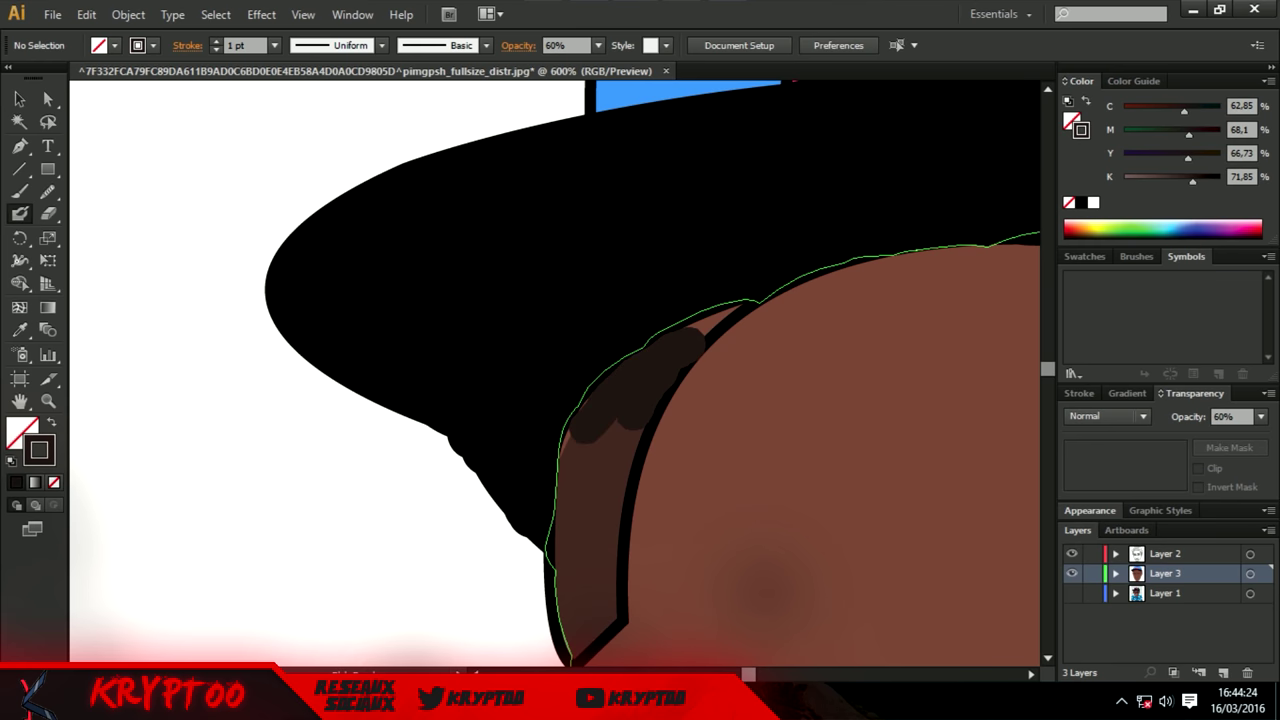
pyautogui.hotkey('ctrl', 'z')
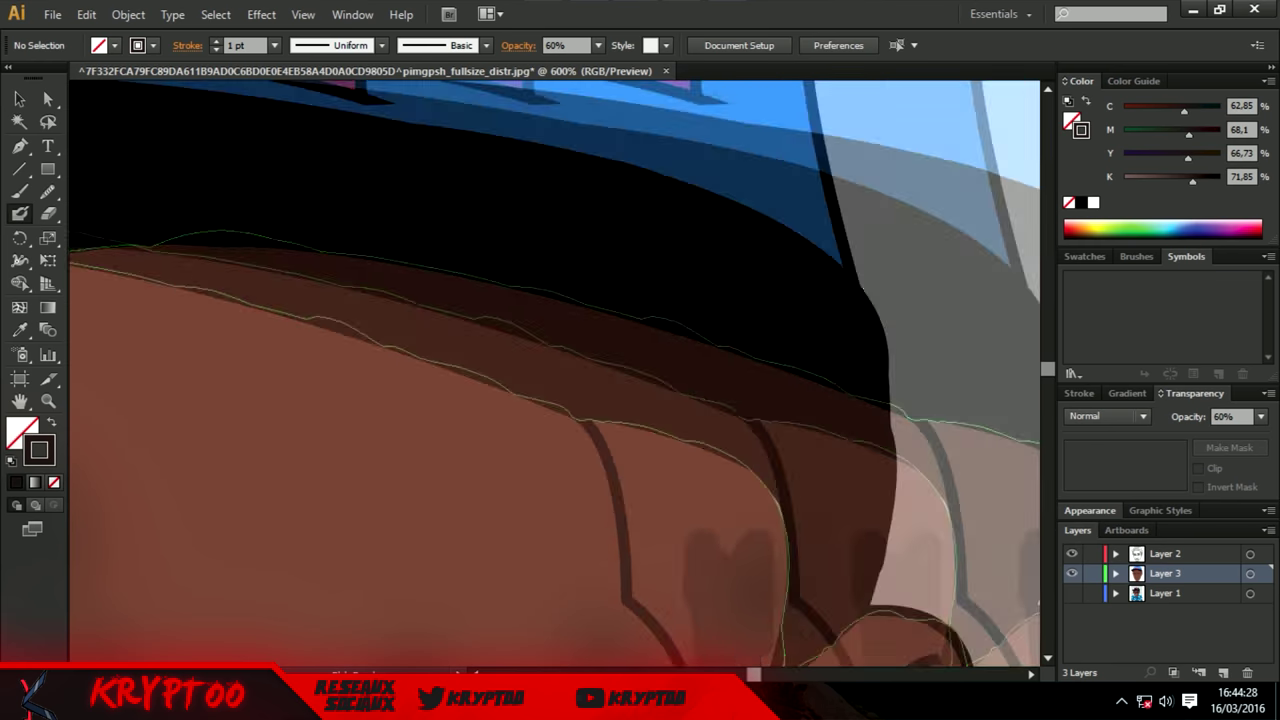
pyautogui.moveTo(700, 540); pyautogui.dragTo(640, 660)
pyautogui.hotkey('ctrl', 'z')
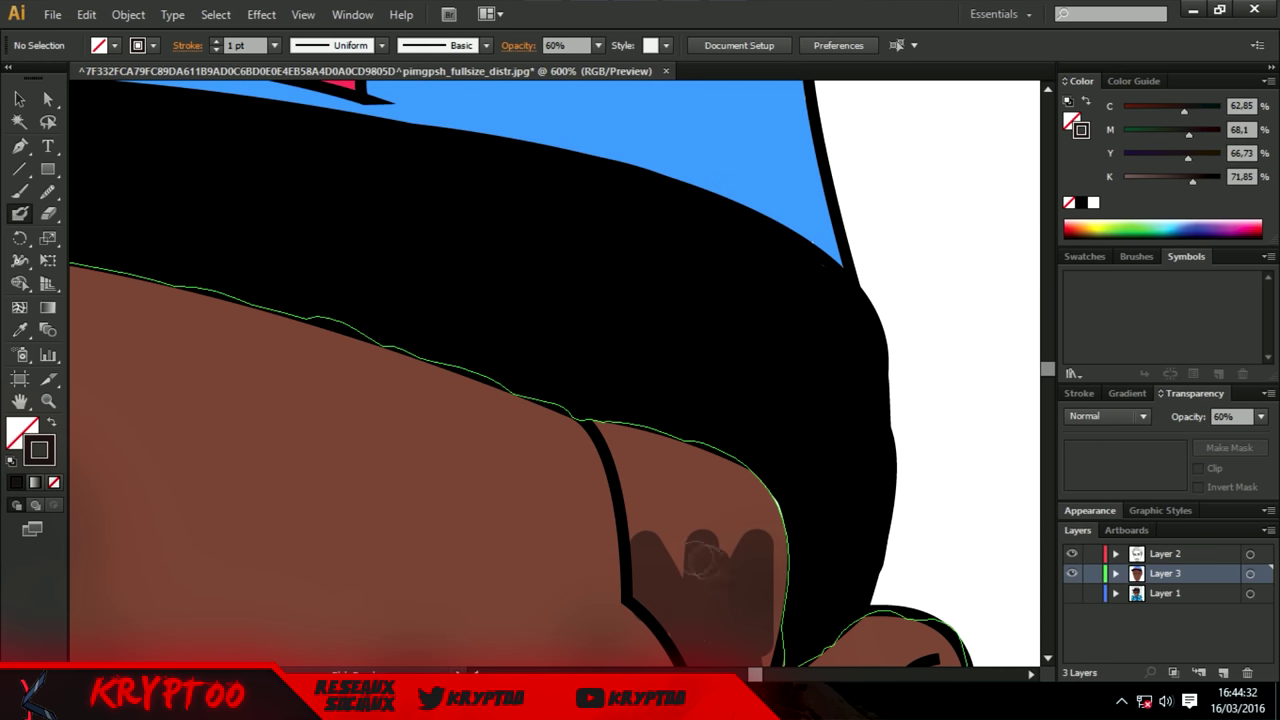
pyautogui.moveTo(610, 430); pyautogui.dragTo(690, 610)
pyautogui.moveTo(630, 470)
pyautogui.mouseDown()
pyautogui.moveTo(690, 455)
pyautogui.moveTo(745, 540)
pyautogui.moveTo(700, 450)
pyautogui.moveTo(767, 548)
pyautogui.mouseUp()
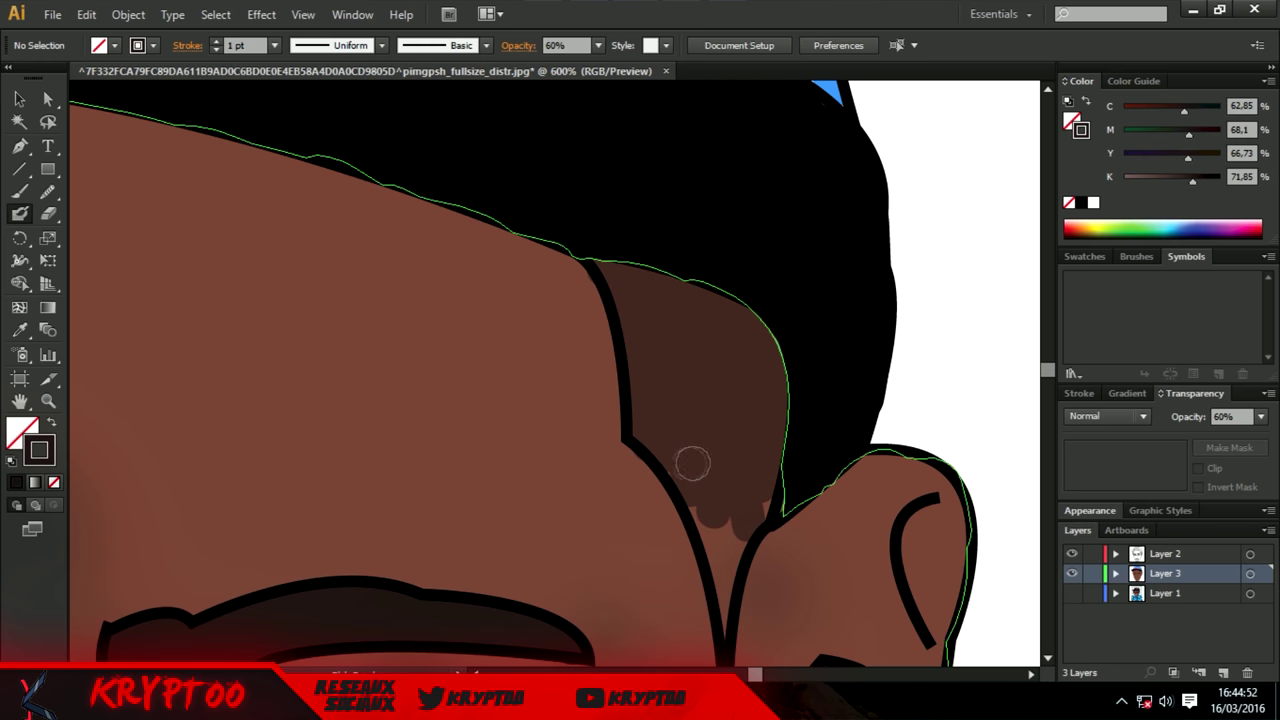
pyautogui.moveTo(689, 460)
pyautogui.mouseDown()
pyautogui.moveTo(720, 585)
pyautogui.moveTo(762, 503)
pyautogui.mouseUp()
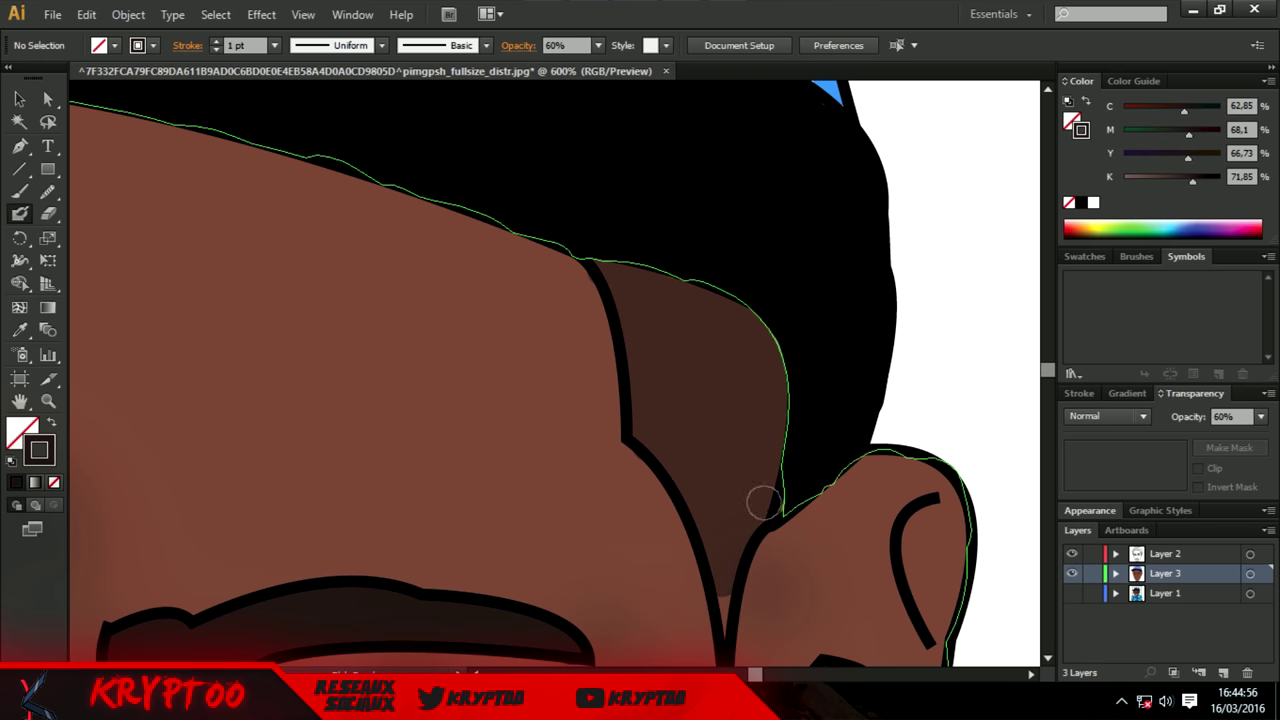
# Undo the stray smudge over the temple outline and set the fill to pink #db4589.
pyautogui.press('Return')
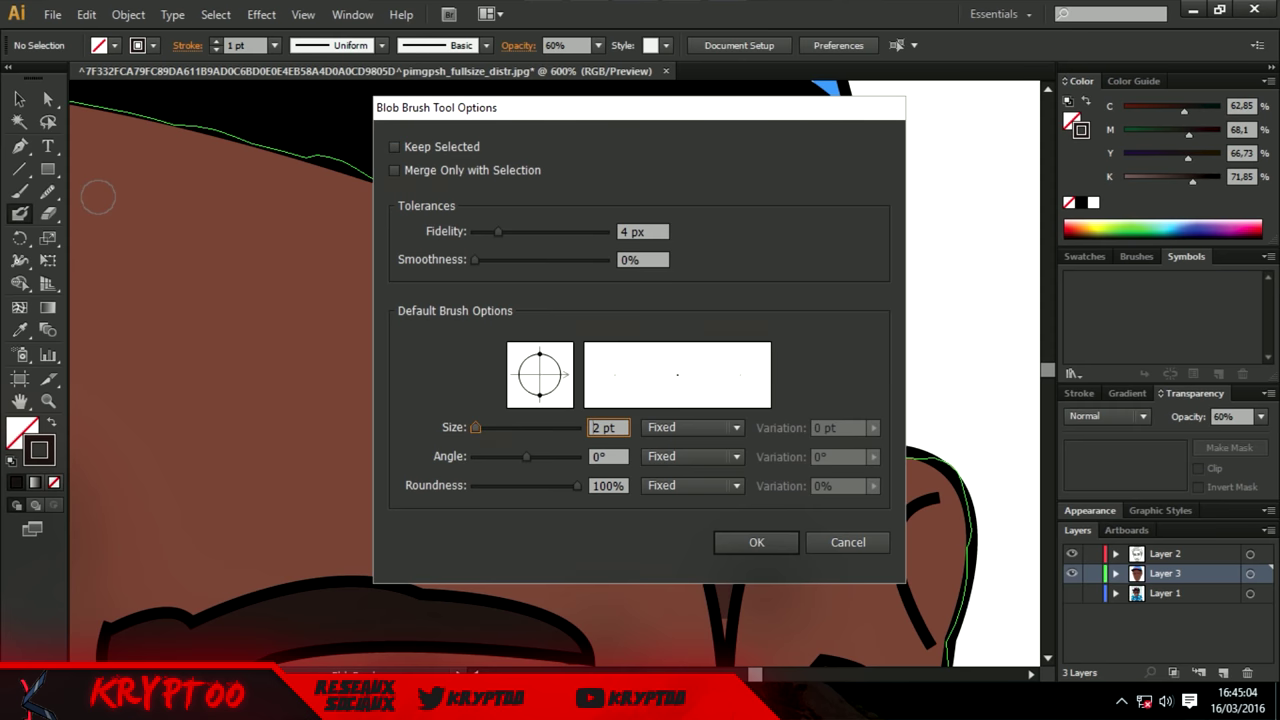
pyautogui.press('Escape')
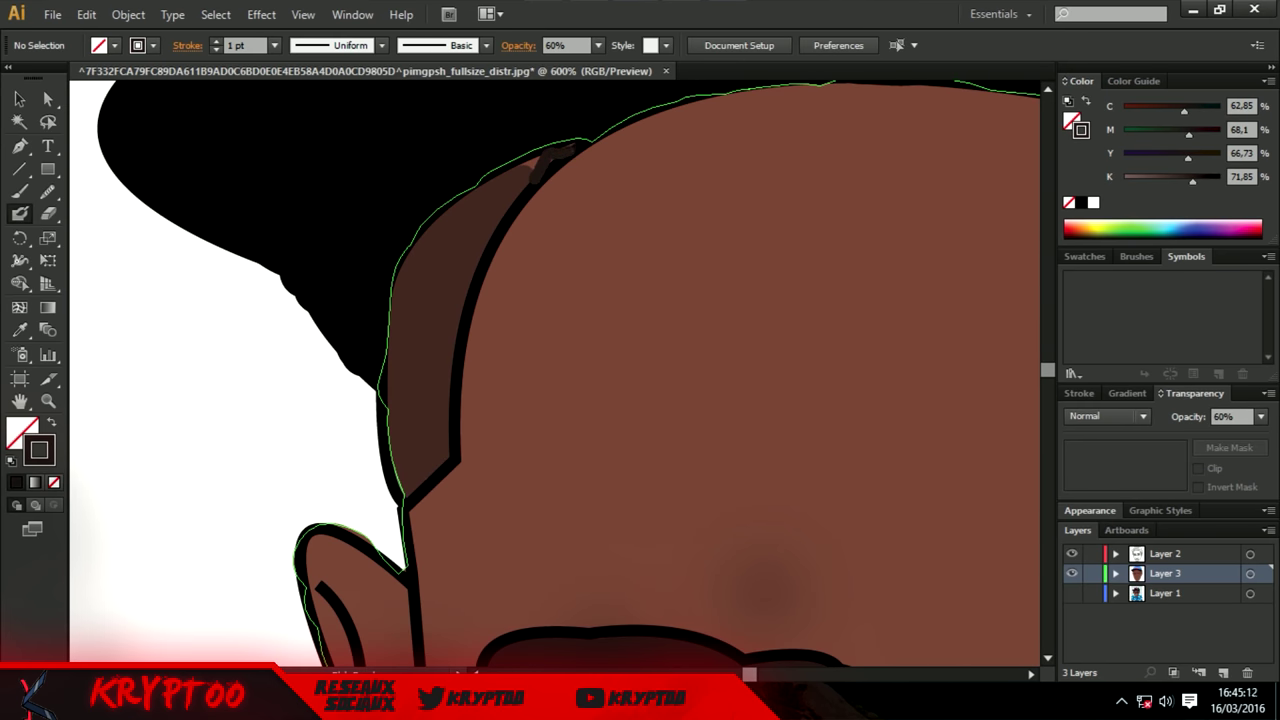
pyautogui.hotkey('ctrl', 'z')
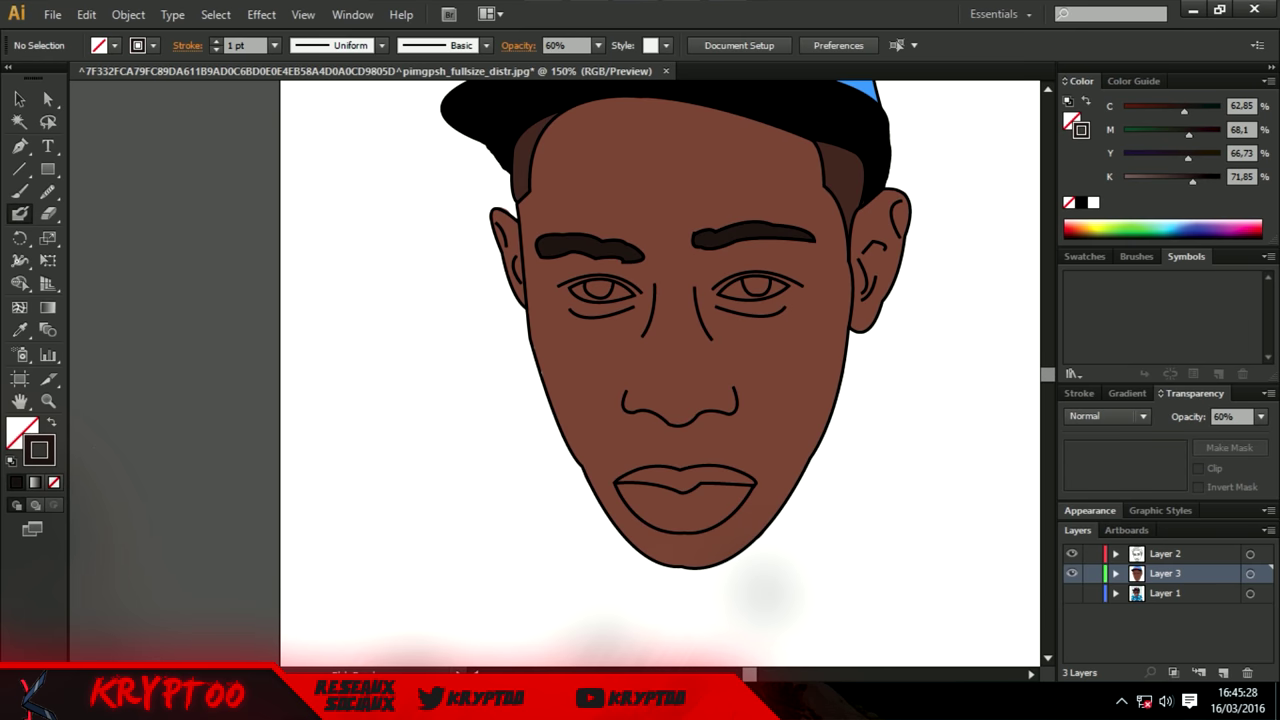
pyautogui.doubleClick(38, 450)
pyautogui.write('db4589')
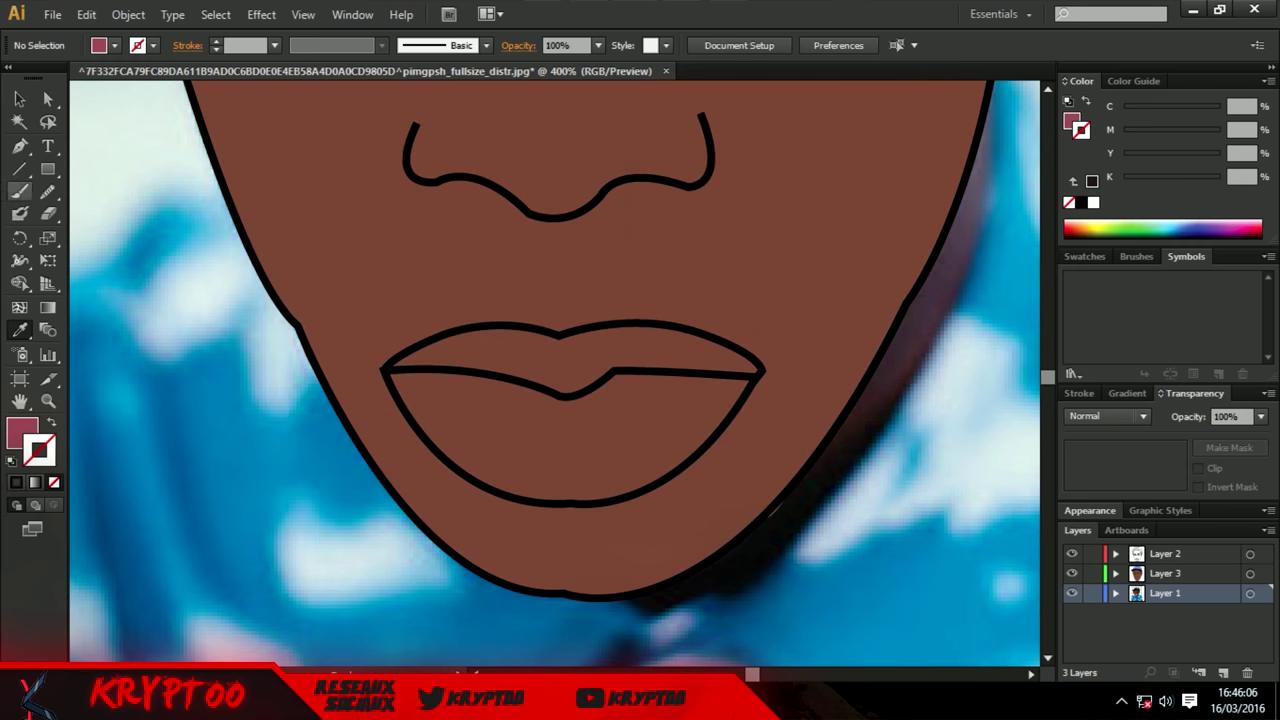
# Make Layer 3 active and paint the upper and lower lips pink.
pyautogui.doubleClick(19, 213)
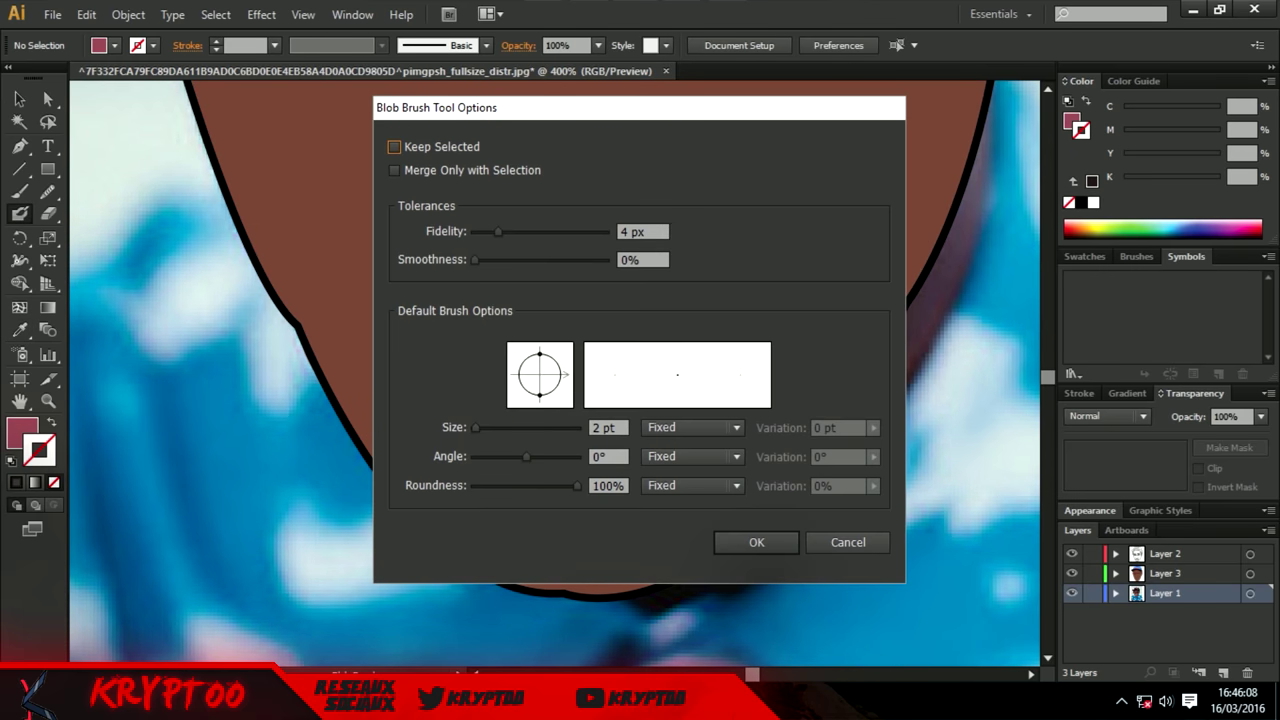
pyautogui.press('Return')
pyautogui.moveTo(651, 423)
pyautogui.mouseDown()
pyautogui.moveTo(440, 370)
pyautogui.moveTo(430, 420)
pyautogui.mouseUp()
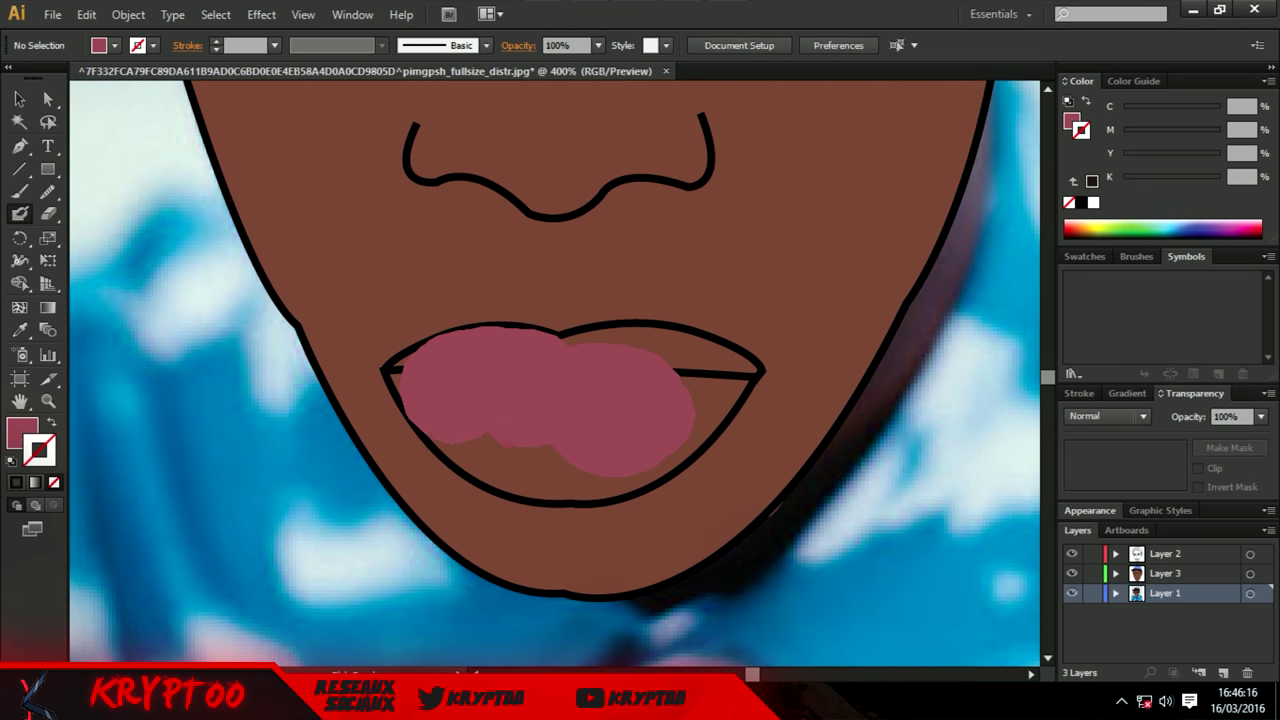
pyautogui.hotkey('ctrl', 'z')
pyautogui.click(1165, 573)
pyautogui.moveTo(530, 400); pyautogui.dragTo(628, 430)
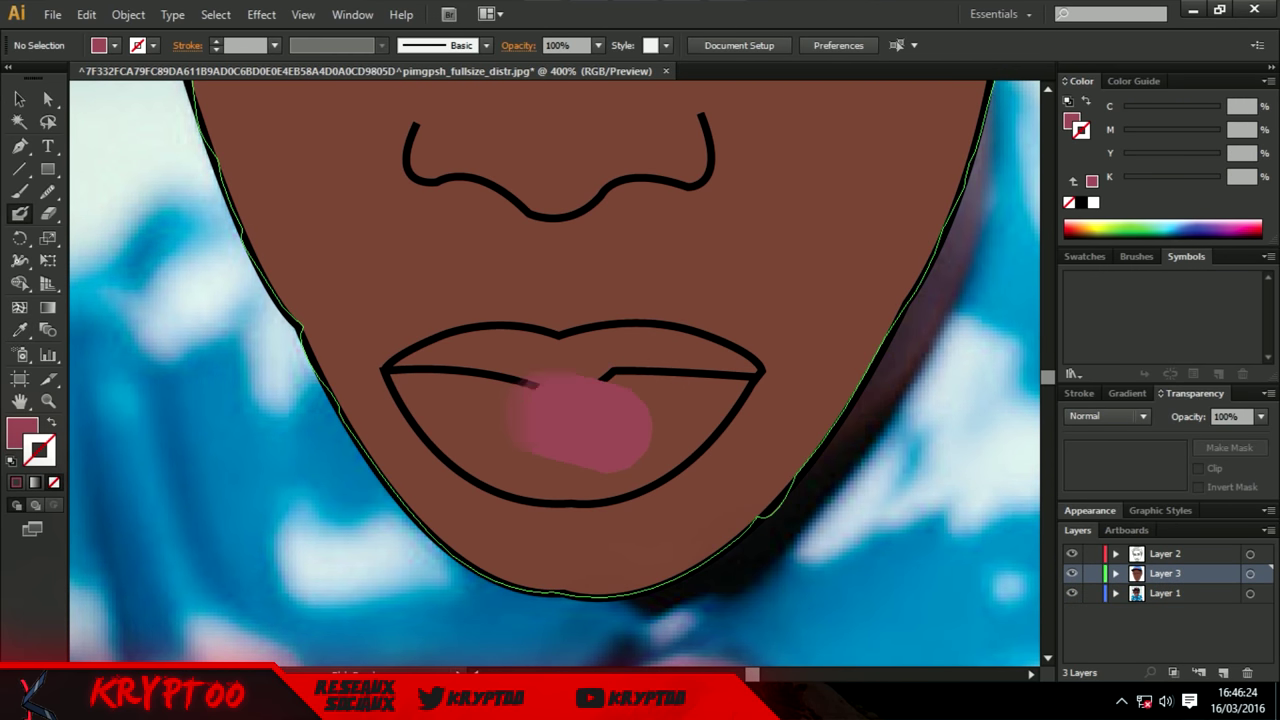
pyautogui.hotkey('ctrl', 'z')
pyautogui.moveTo(740, 380)
pyautogui.mouseDown()
pyautogui.moveTo(500, 400)
pyautogui.moveTo(420, 390)
pyautogui.moveTo(730, 360)
pyautogui.mouseUp()
pyautogui.moveTo(430, 400)
pyautogui.mouseDown()
pyautogui.moveTo(500, 460)
pyautogui.moveTo(700, 440)
pyautogui.moveTo(600, 490)
pyautogui.moveTo(470, 478)
pyautogui.mouseUp()
pyautogui.moveTo(420, 445); pyautogui.dragTo(490, 372)
pyautogui.moveTo(700, 335); pyautogui.dragTo(540, 395)
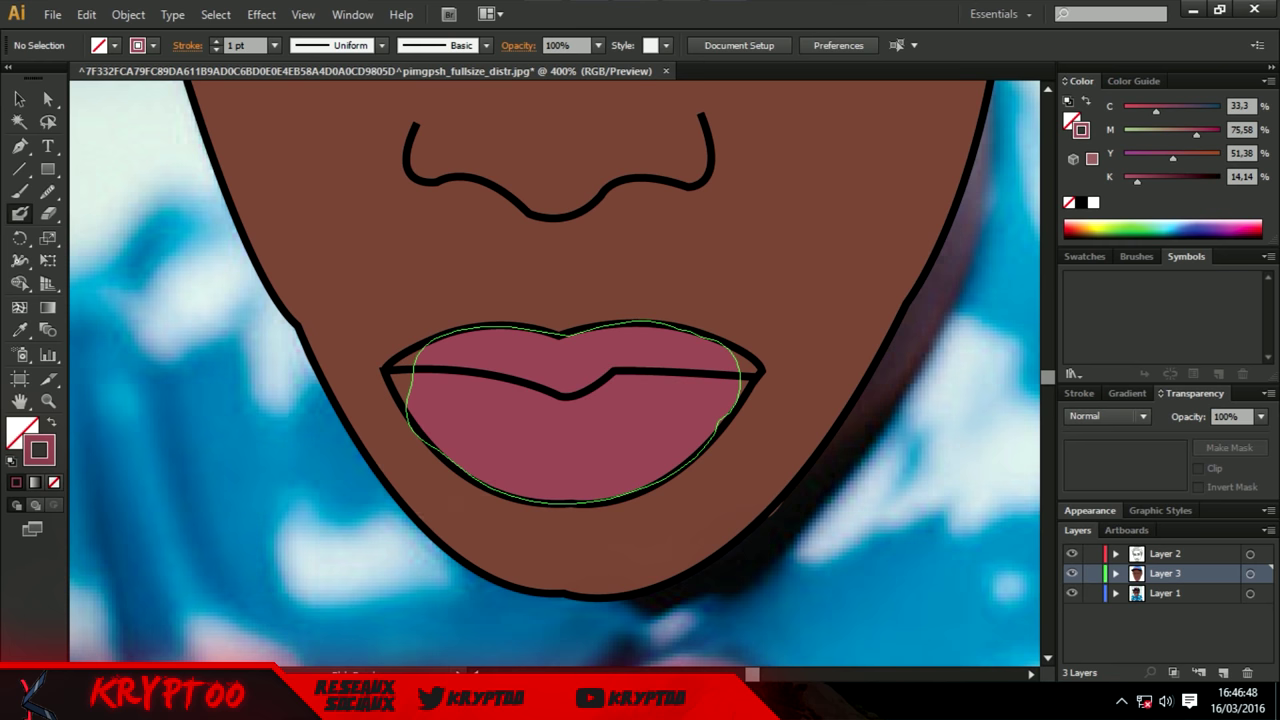
# Set the brush size to 5, finish the lip edges, and zoom to 150%.
pyautogui.press('Return')
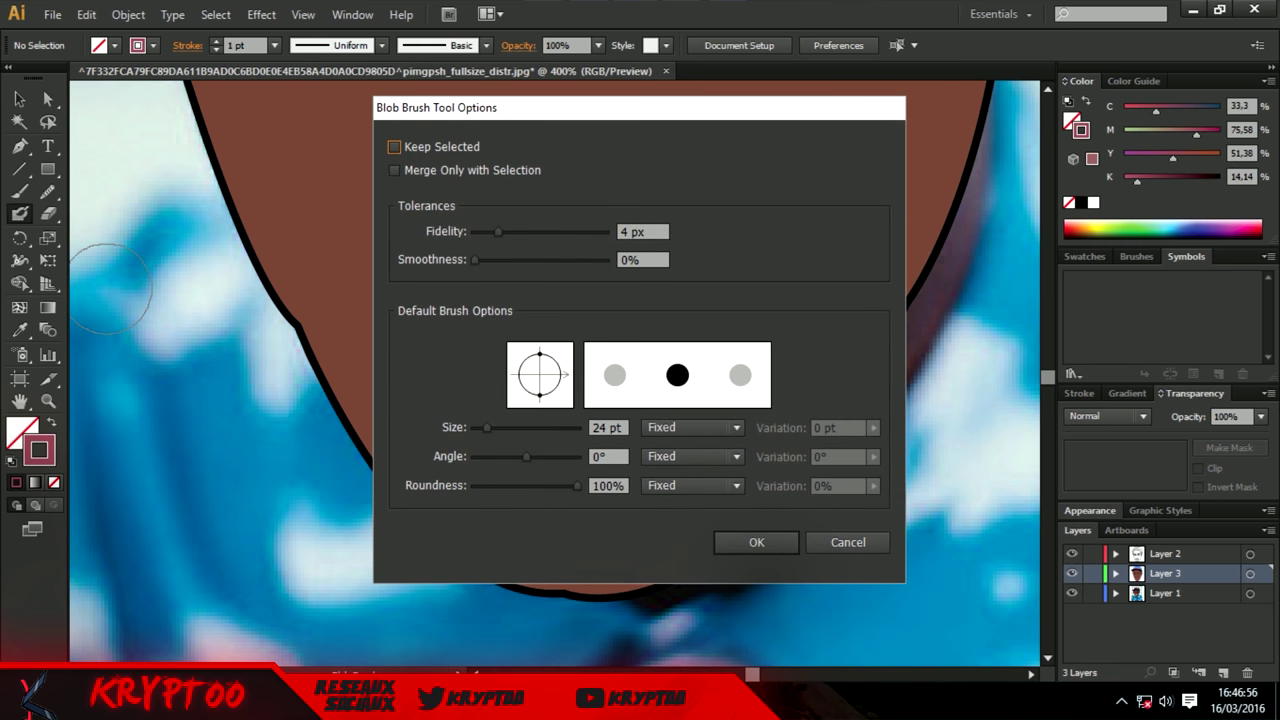
pyautogui.write('5')
pyautogui.press('Return')
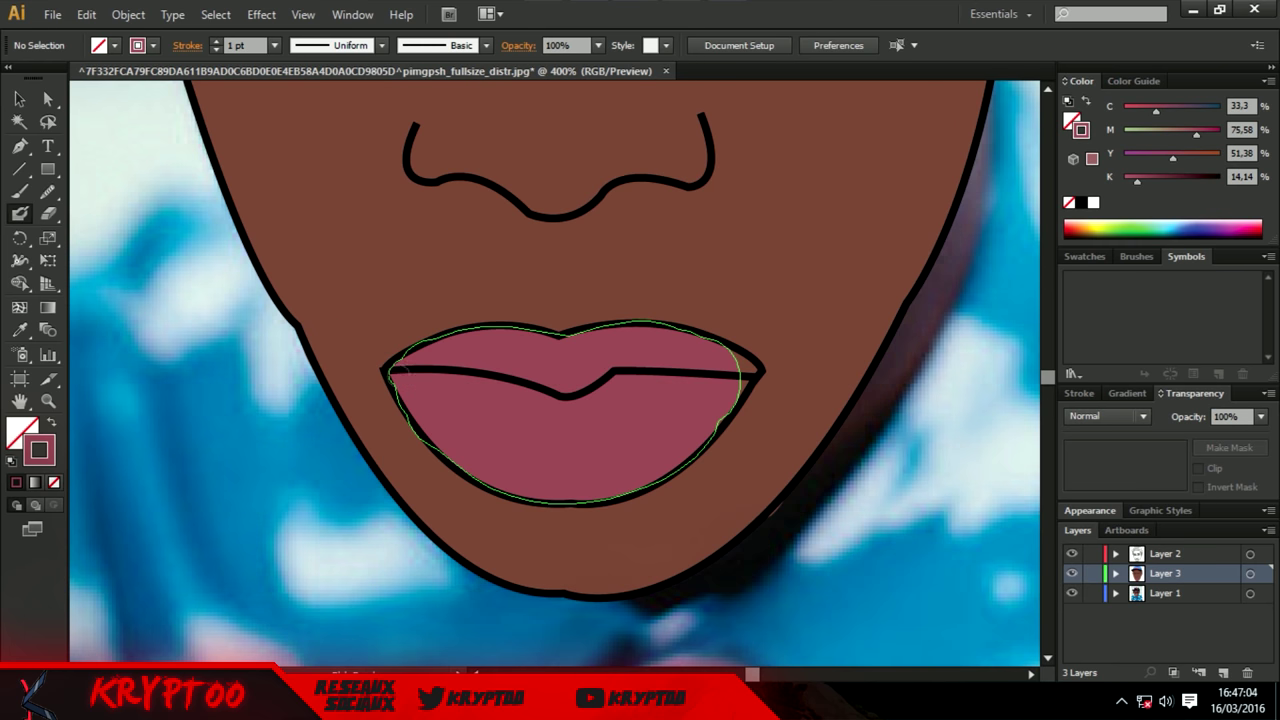
pyautogui.moveTo(745, 355)
pyautogui.mouseDown()
pyautogui.moveTo(748, 415)
pyautogui.moveTo(685, 456)
pyautogui.mouseUp()
pyautogui.press('z')
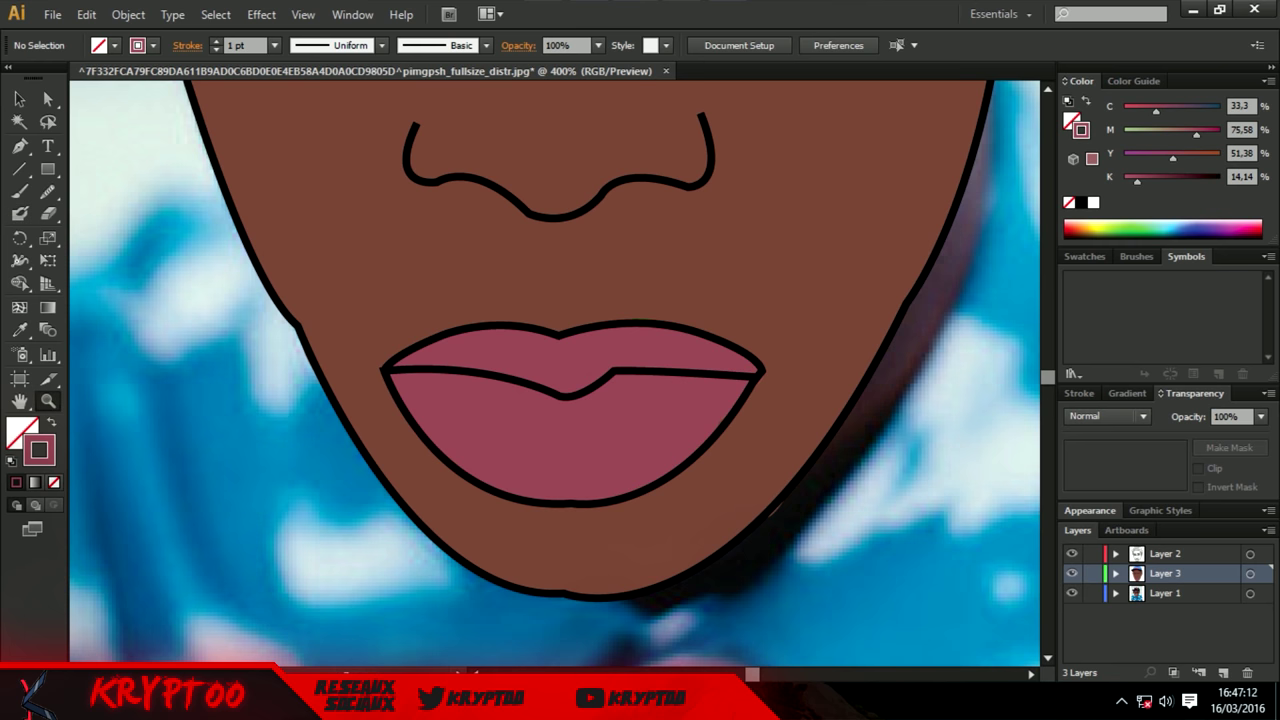
pyautogui.hotkey('ctrl', '-')
pyautogui.hotkey('ctrl', '-')
pyautogui.hotkey('ctrl', '-')
pyautogui.hotkey('ctrl', '+')
pyautogui.hotkey('ctrl', '+')
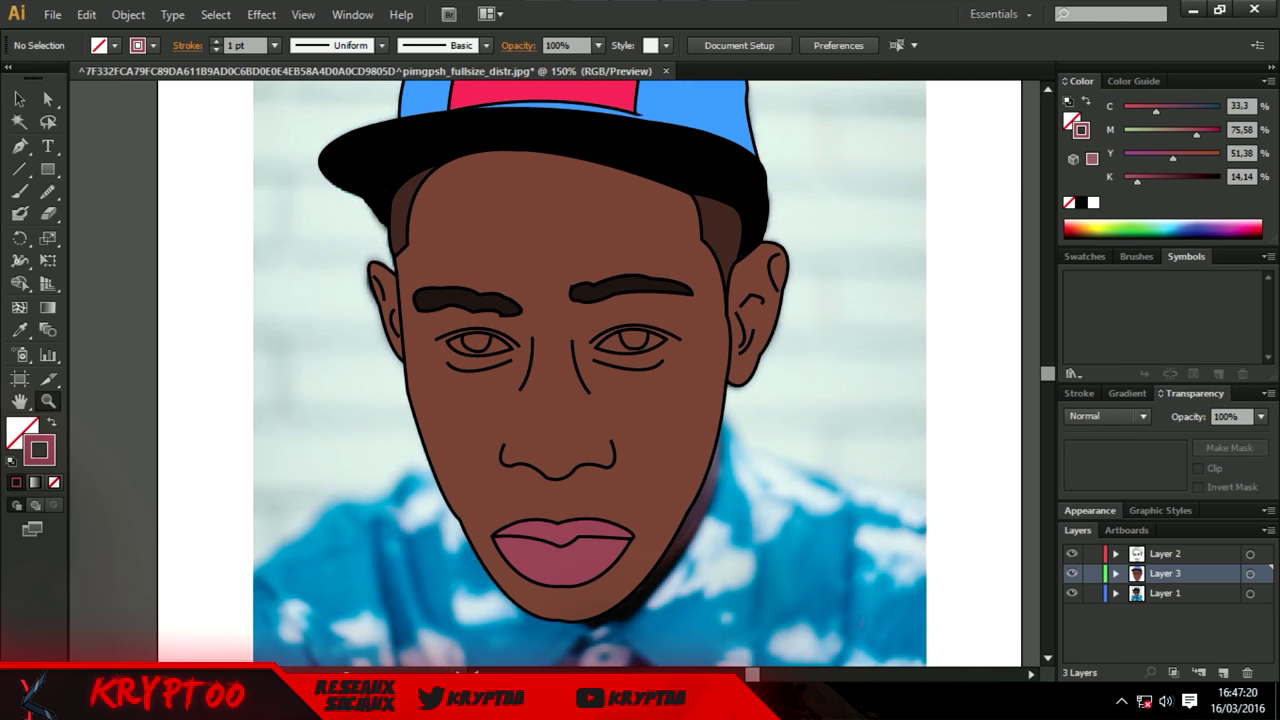
pyautogui.hotkey('ctrl', '+')
pyautogui.hotkey('ctrl', '+')
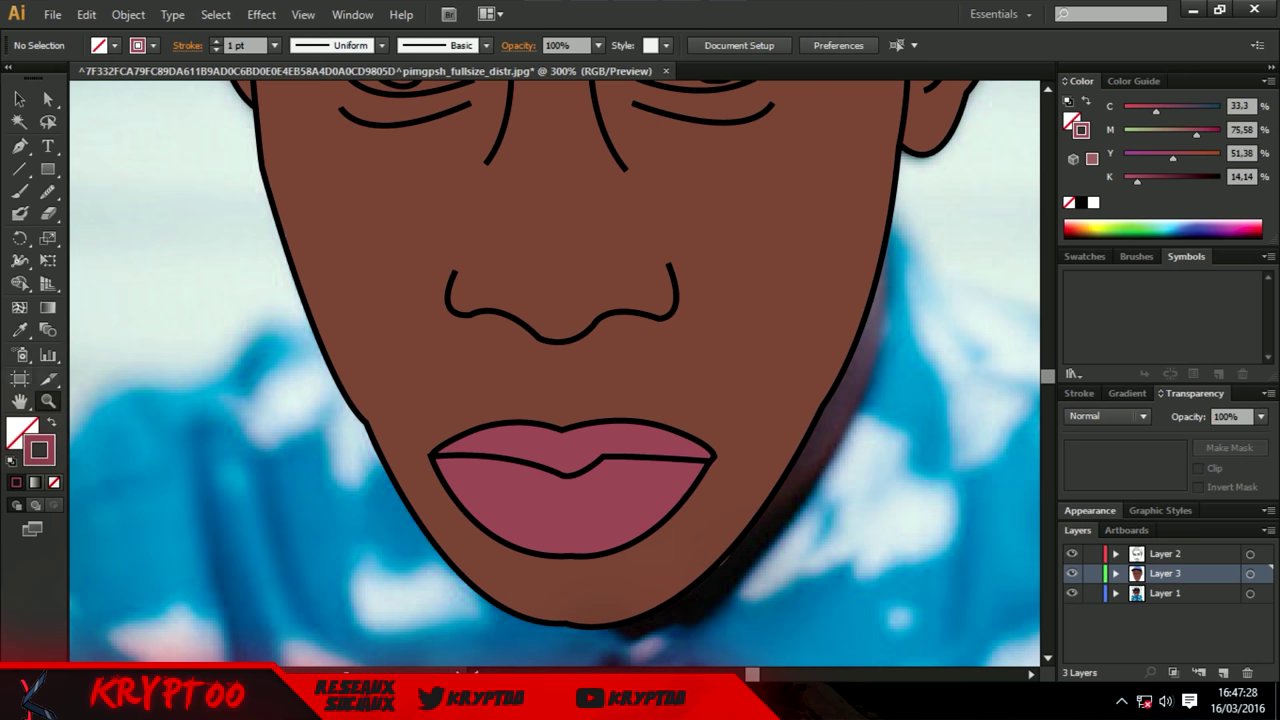
# Hide Layer 3, sample the photo's dark eyebrow brown, then show Layer 3 again.
pyautogui.scroll(3, 554, 374)
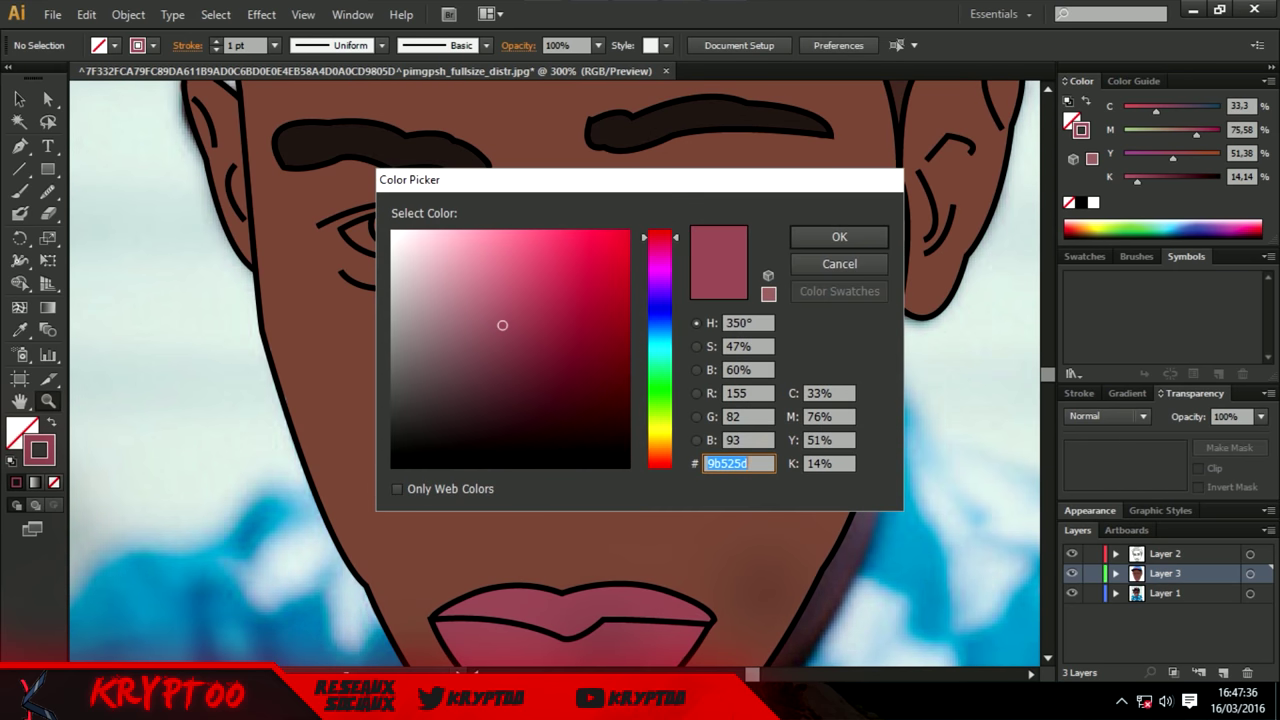
pyautogui.click(1071, 573)
pyautogui.click(19, 330)
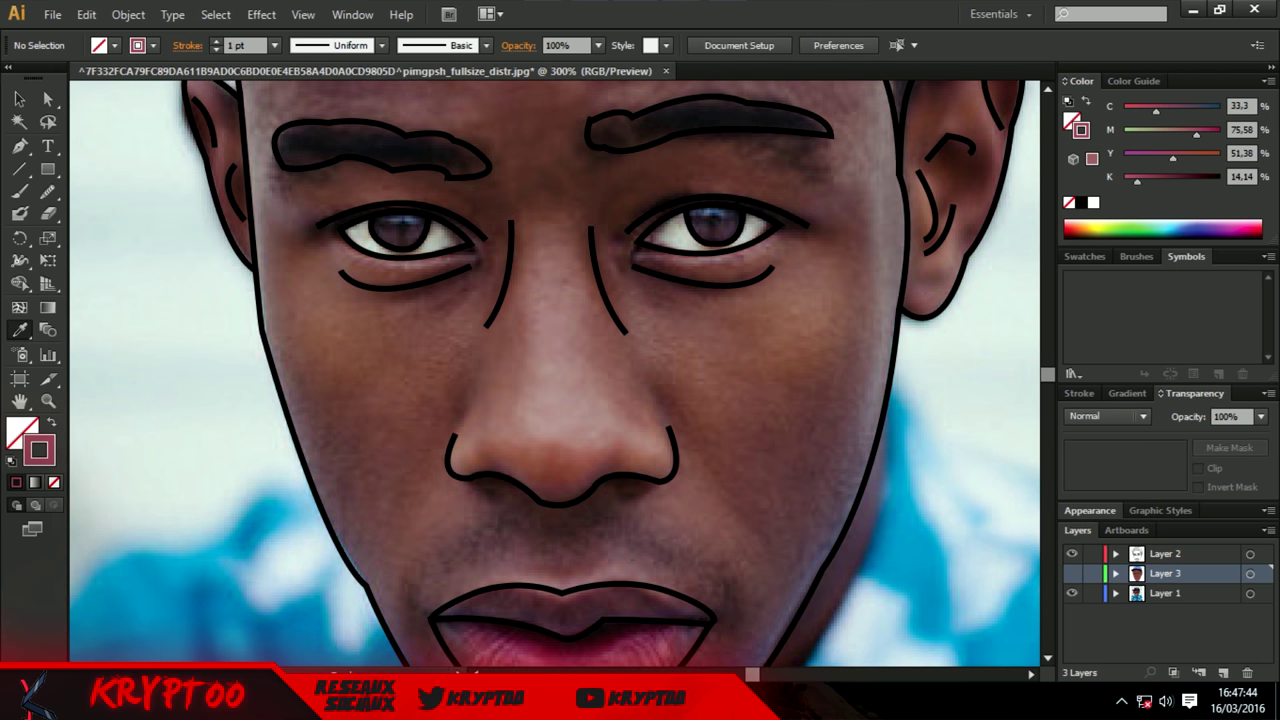
pyautogui.click(400, 238)
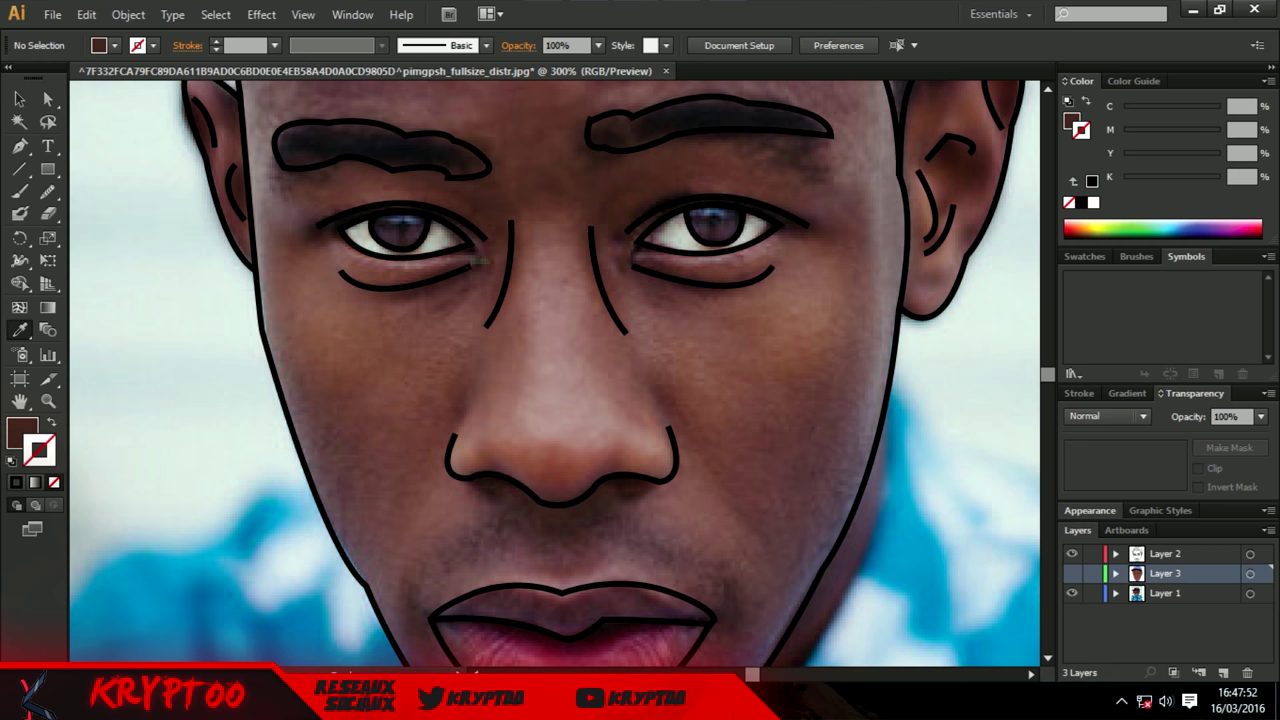
pyautogui.click(1071, 573)
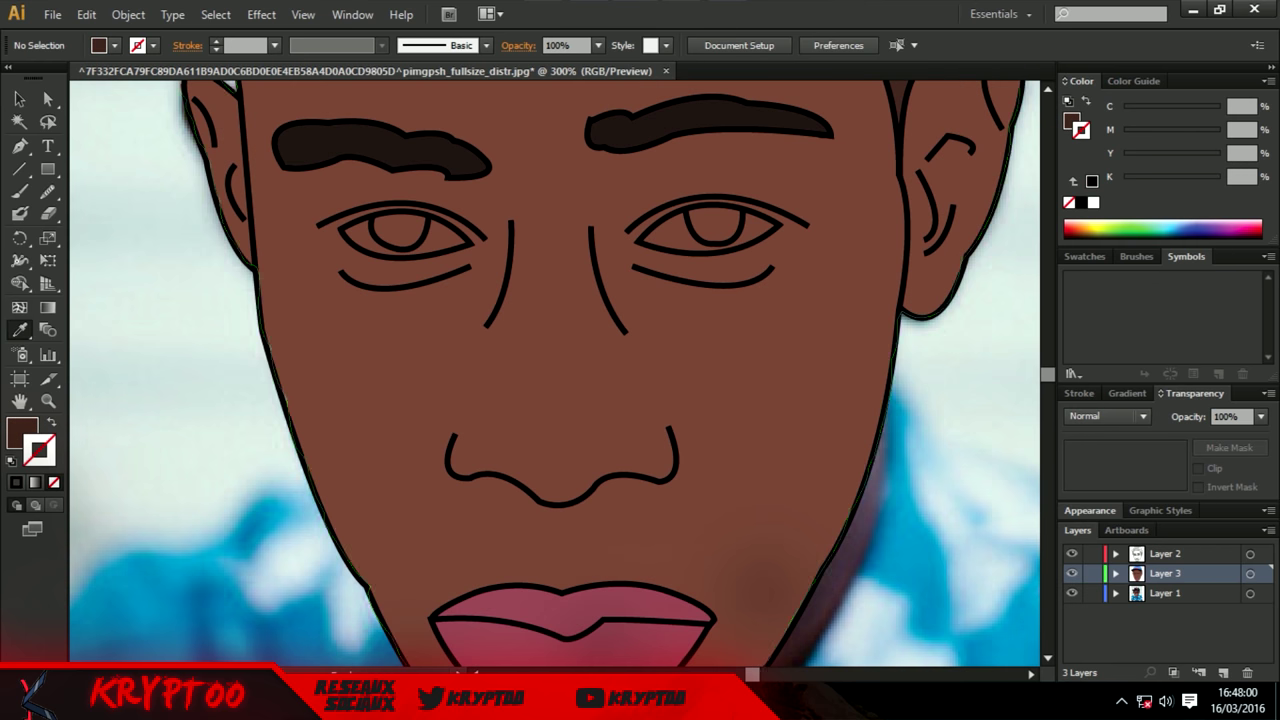
pyautogui.hotkey('shift', 'b')
pyautogui.hotkey('shift', 'x')
pyautogui.hotkey('ctrl', '=')
pyautogui.hotkey('ctrl', '=')
pyautogui.hotkey('ctrl', '=')
# Paint a dark brown iris in the eye.
pyautogui.scroll(-5, 555, 370)
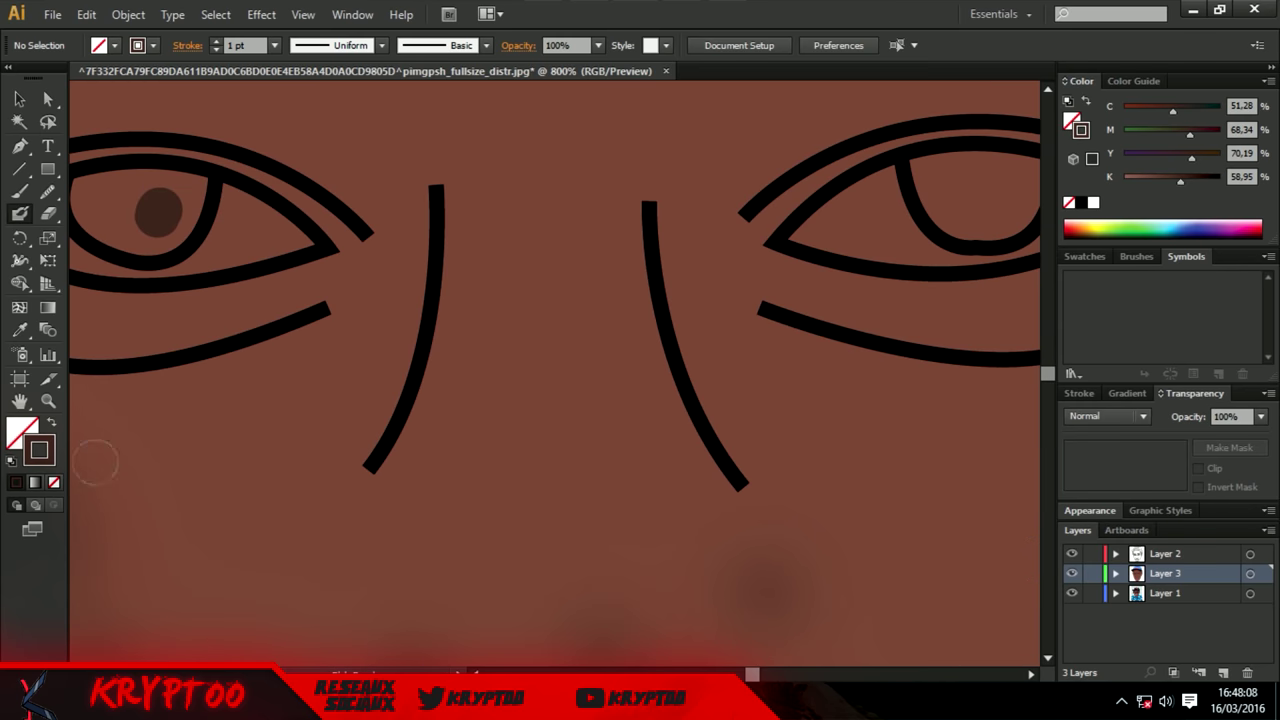
pyautogui.hscroll(-5, 555, 370)
pyautogui.moveTo(655, 190)
pyautogui.mouseDown()
pyautogui.moveTo(555, 190)
pyautogui.moveTo(540, 225)
pyautogui.moveTo(650, 230)
pyautogui.mouseUp()
pyautogui.hotkey('ctrl', 'z')
pyautogui.hotkey('ctrl', 'z')
pyautogui.hscroll(2, 555, 370)
pyautogui.moveTo(525, 175)
pyautogui.mouseDown()
pyautogui.moveTo(555, 235)
pyautogui.moveTo(475, 160)
pyautogui.moveTo(580, 235)
pyautogui.moveTo(595, 160)
pyautogui.mouseUp()
pyautogui.hscroll(-10, 82, 345)
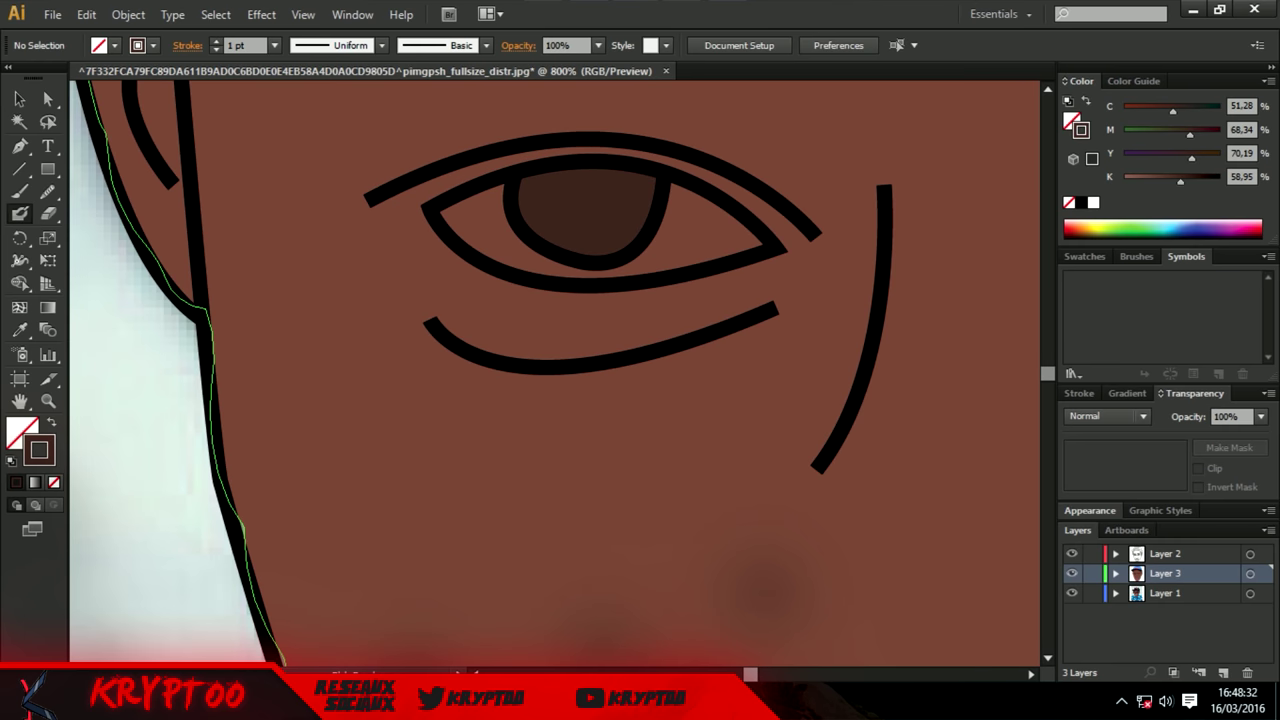
# Switch the fill to white and paint the eye whites on both sides of and below the iris.
pyautogui.doubleClick(39, 450)
pyautogui.click(837, 237)
pyautogui.moveTo(690, 233)
pyautogui.mouseDown()
pyautogui.moveTo(760, 245)
pyautogui.moveTo(648, 262)
pyautogui.moveTo(730, 250)
pyautogui.moveTo(680, 188)
pyautogui.moveTo(645, 265)
pyautogui.mouseUp()
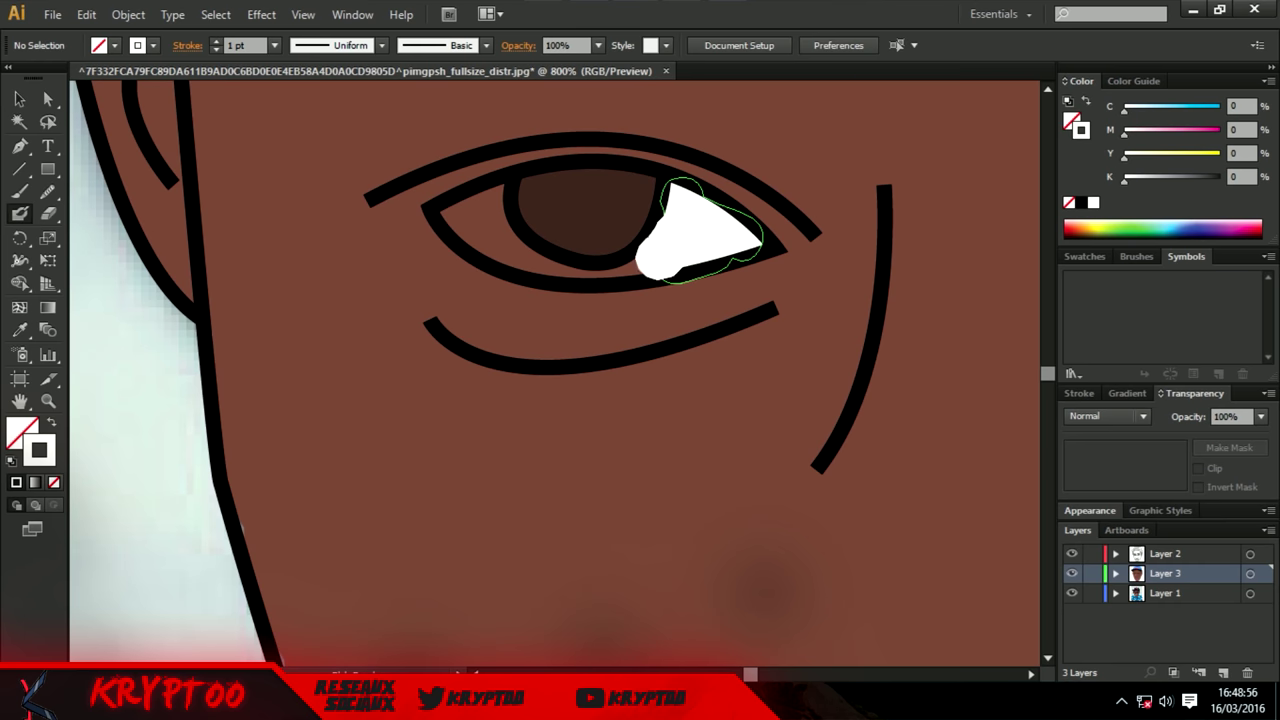
pyautogui.moveTo(500, 190)
pyautogui.mouseDown()
pyautogui.moveTo(460, 215)
pyautogui.moveTo(497, 195)
pyautogui.moveTo(560, 280)
pyautogui.mouseUp()
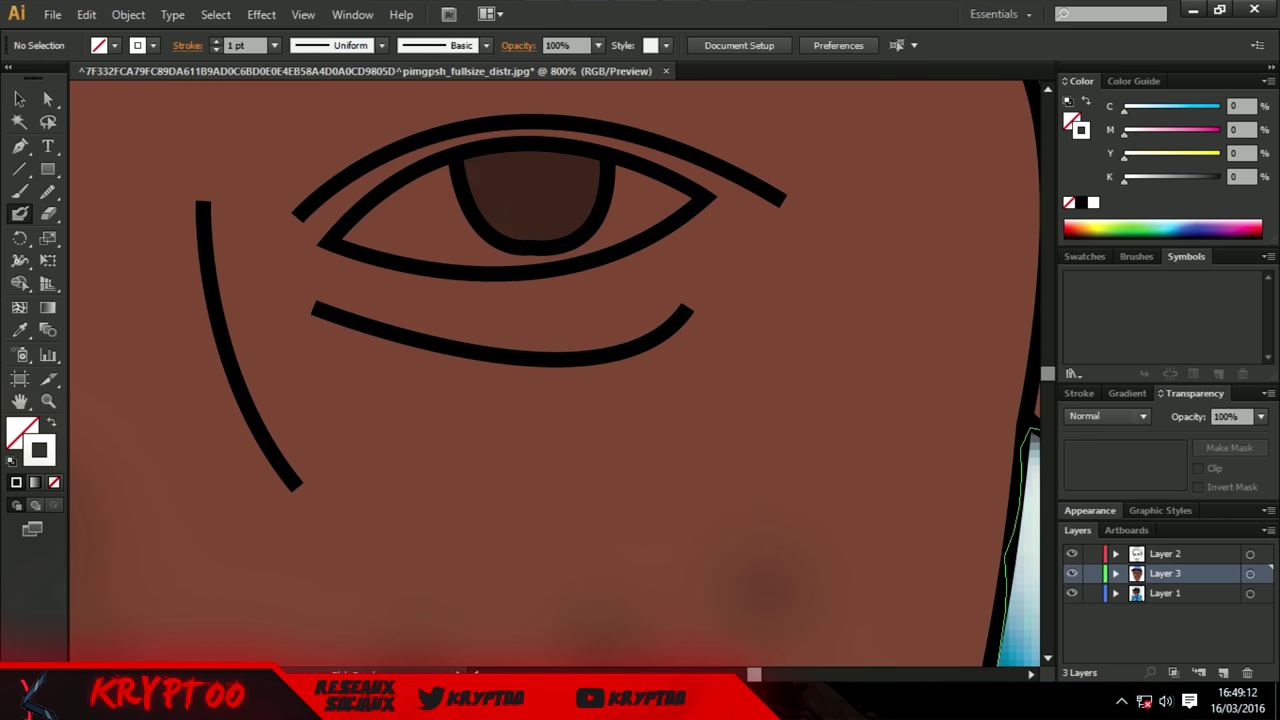
pyautogui.moveTo(440, 180)
pyautogui.mouseDown()
pyautogui.moveTo(470, 250)
pyautogui.moveTo(400, 190)
pyautogui.moveTo(345, 240)
pyautogui.moveTo(450, 265)
pyautogui.mouseUp()
pyautogui.moveTo(680, 200)
pyautogui.mouseDown()
pyautogui.moveTo(630, 185)
pyautogui.moveTo(615, 235)
pyautogui.mouseUp()
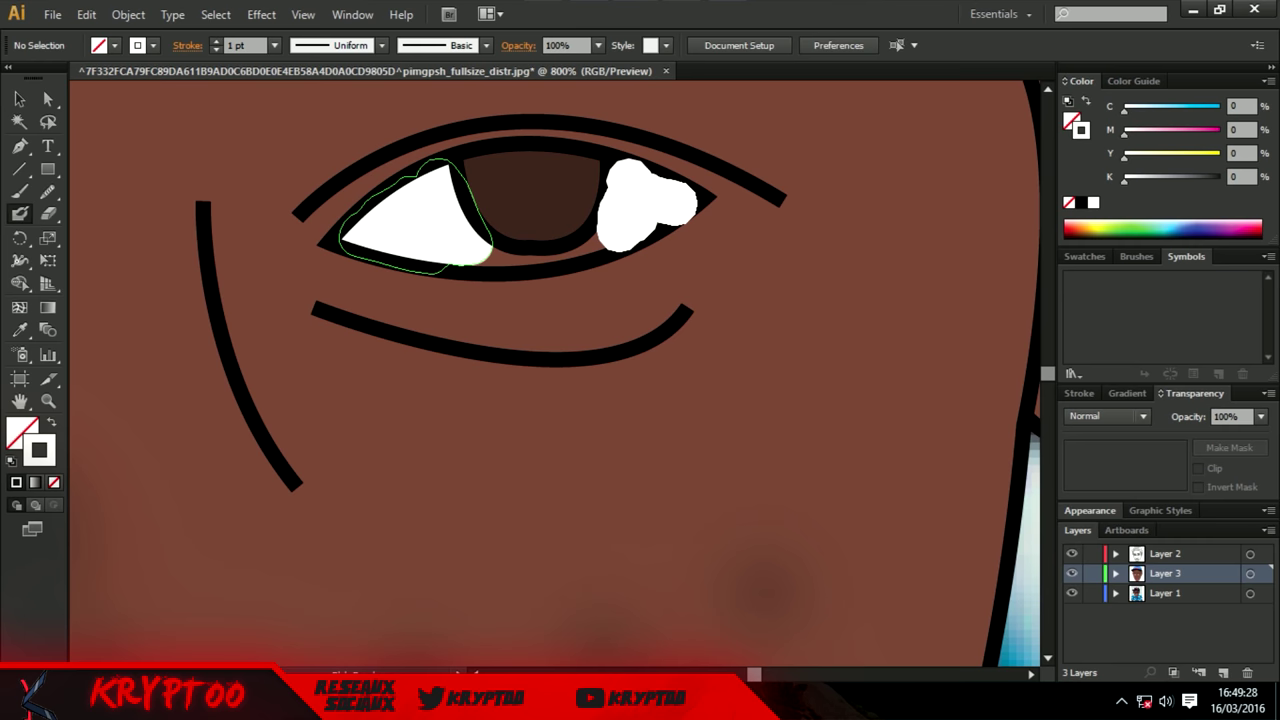
pyautogui.hotkey('ctrl', '+')
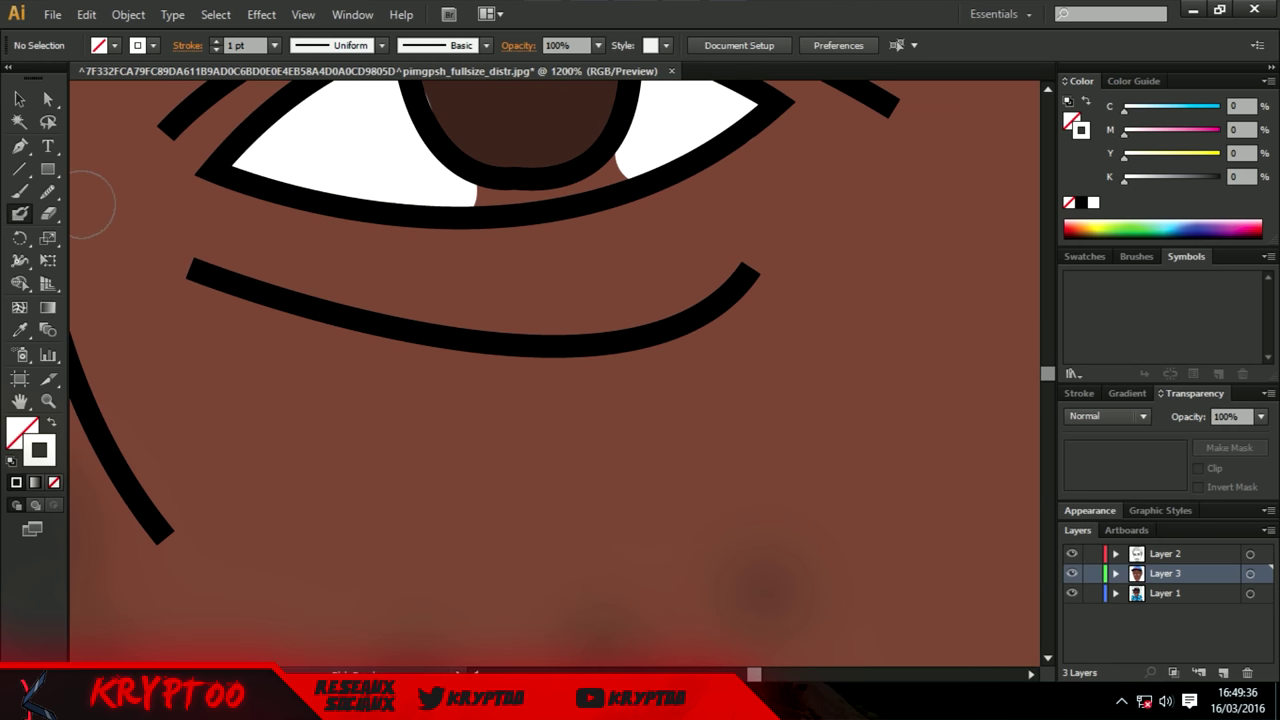
pyautogui.doubleClick(19, 213)
pyautogui.click(754, 540)
pyautogui.moveTo(470, 195); pyautogui.dragTo(615, 180)
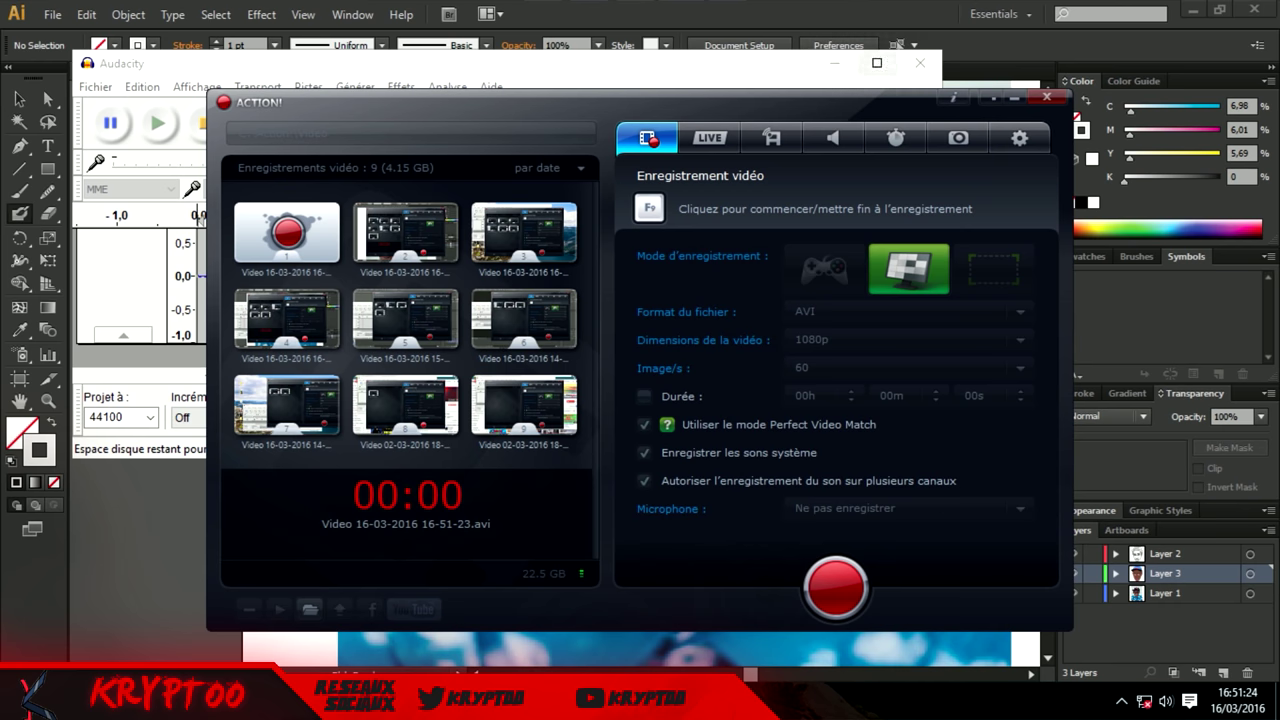
# Resume recording in Mirillis Action! and minimize the recorder window.
pyautogui.click(834, 63)
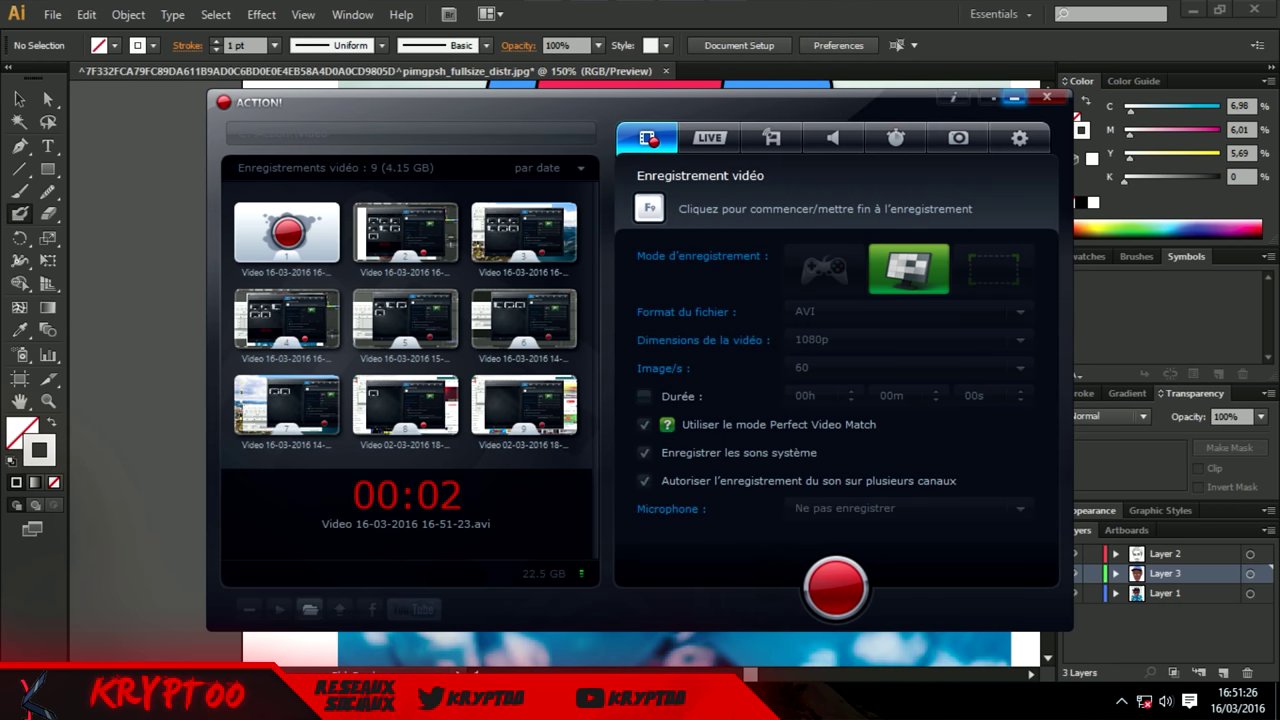
pyautogui.click(990, 98)
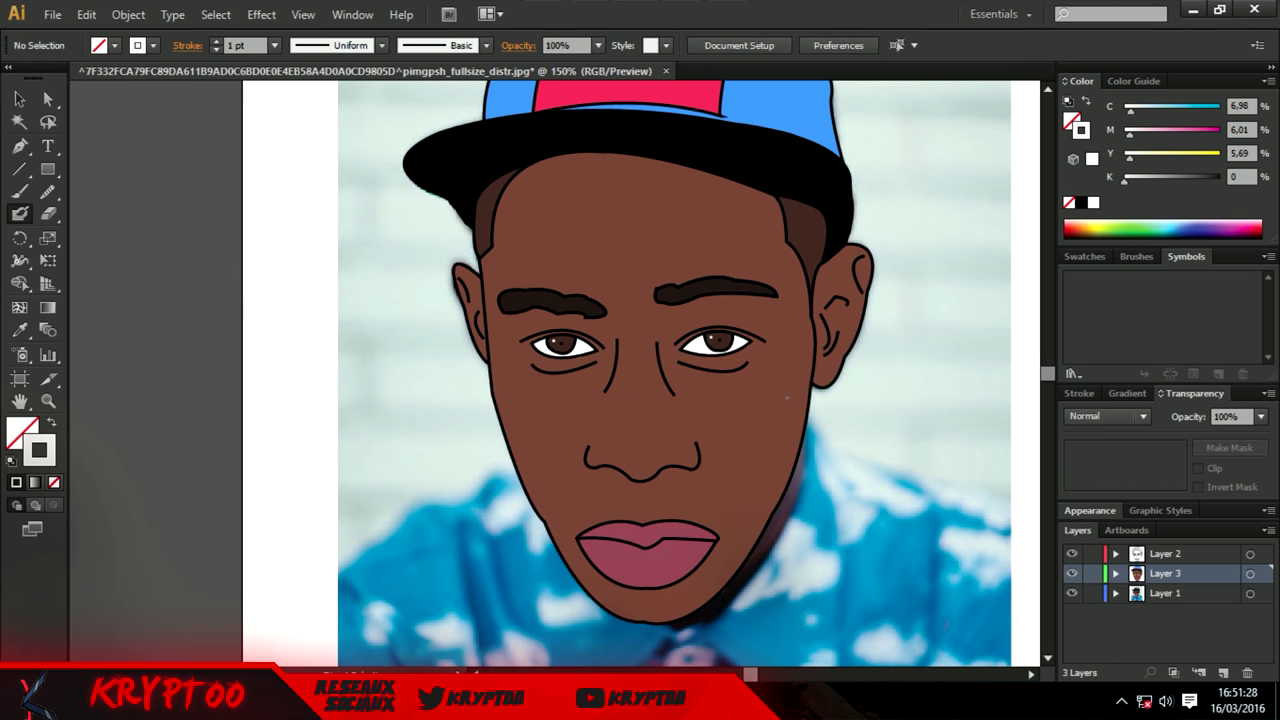
# Pick black 000000 as the fill colour and set Transparency opacity to 20%.
pyautogui.hotkey('ctrl', '-')
pyautogui.hotkey('ctrl', '+')
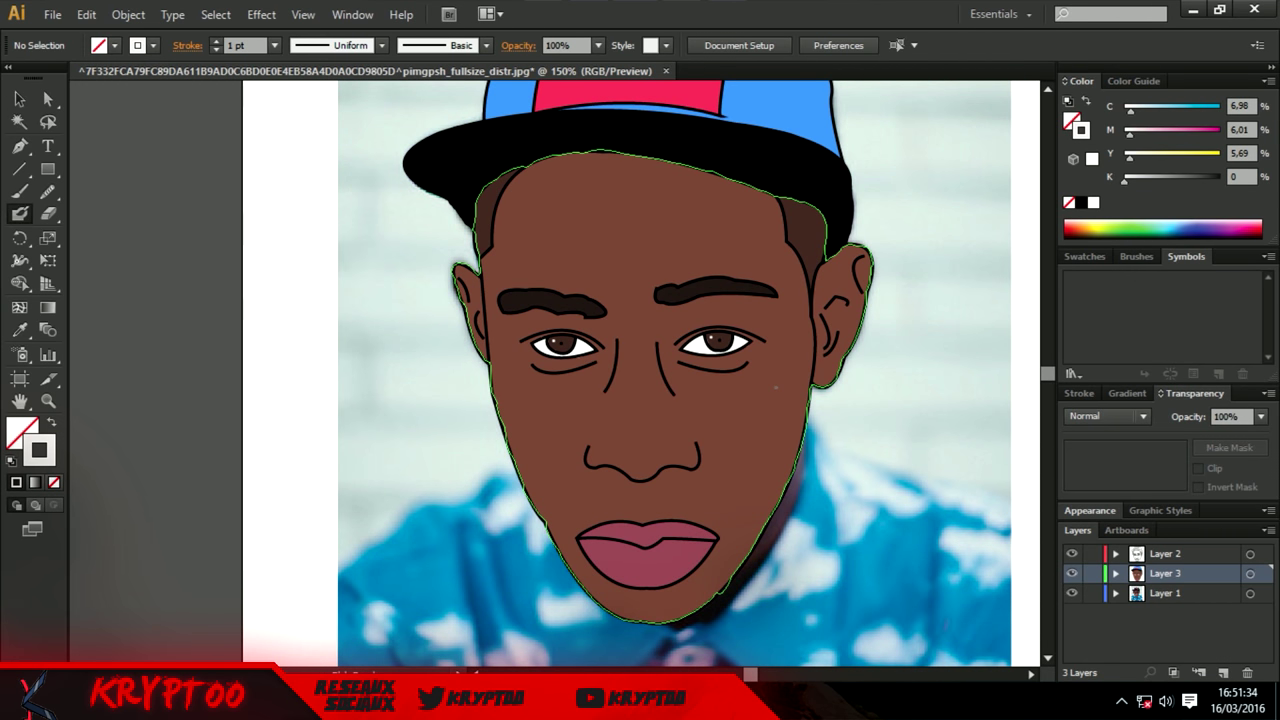
pyautogui.hotkey('ctrl', '-')
pyautogui.hotkey('ctrl', '+')
pyautogui.hotkey('ctrl', '-')
pyautogui.hotkey('ctrl', '+')
pyautogui.hotkey('ctrl', '+')
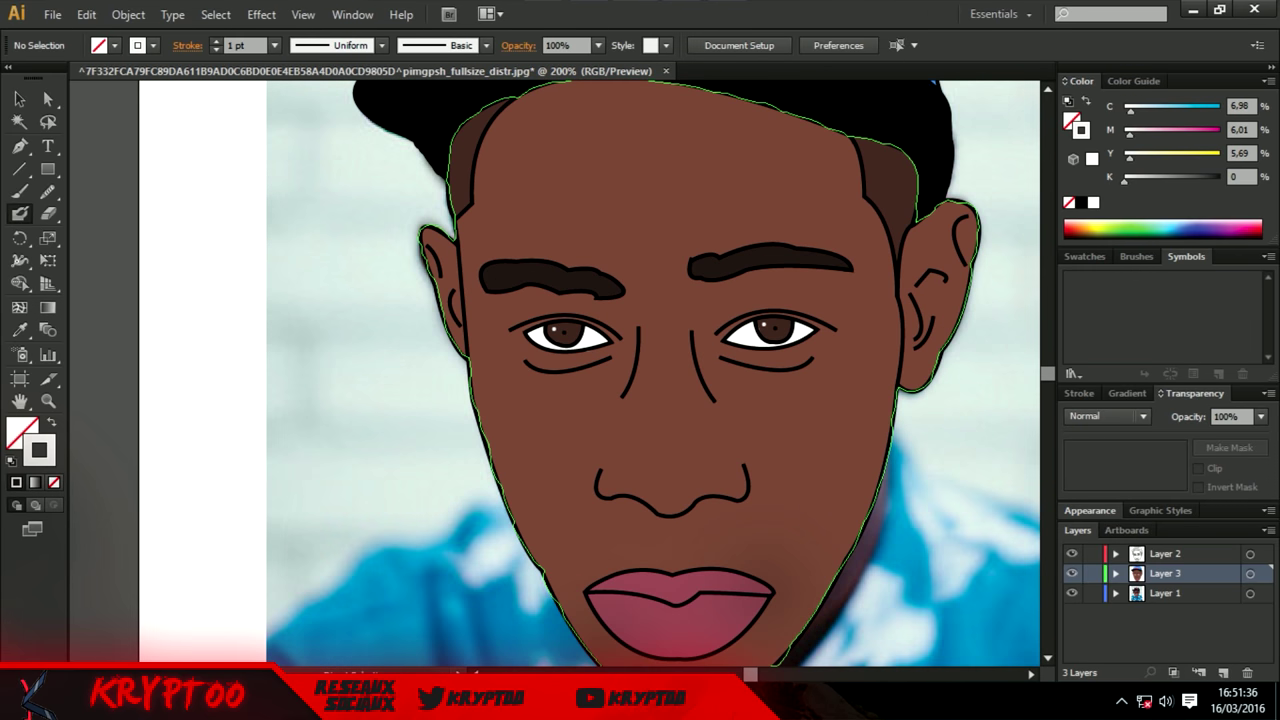
pyautogui.hotkey('ctrl', '-')
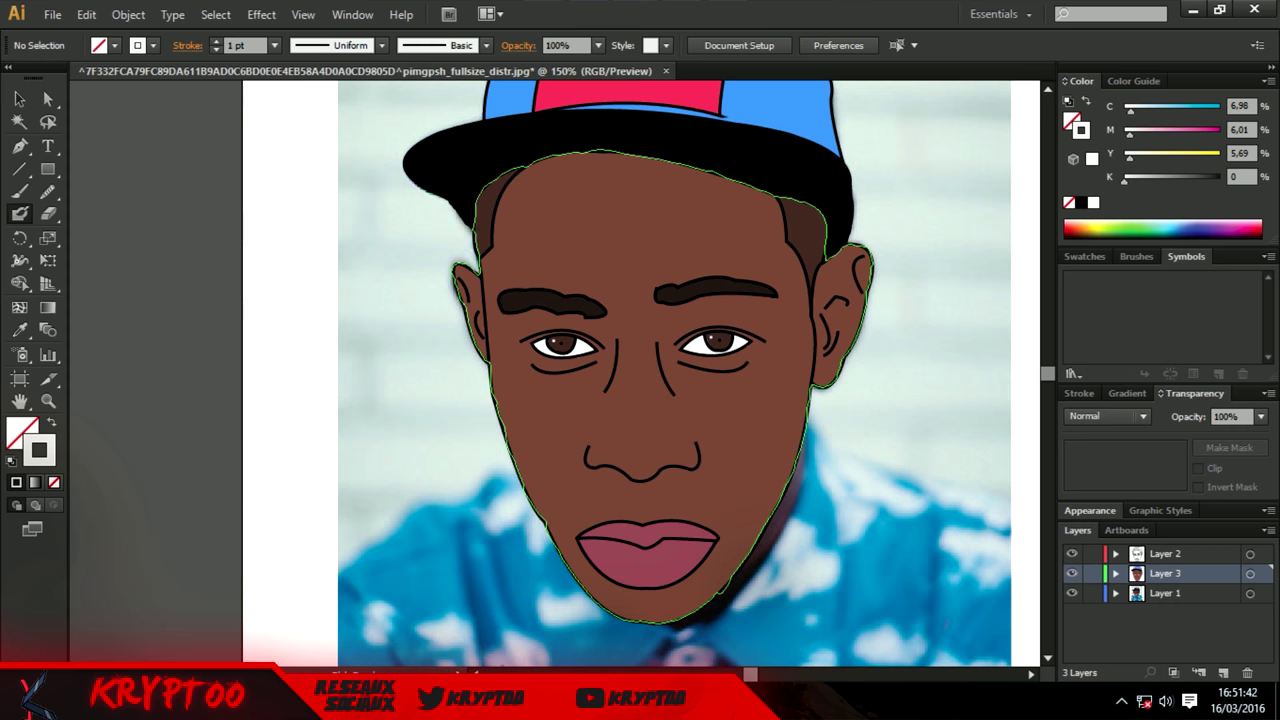
pyautogui.doubleClick(39, 450)
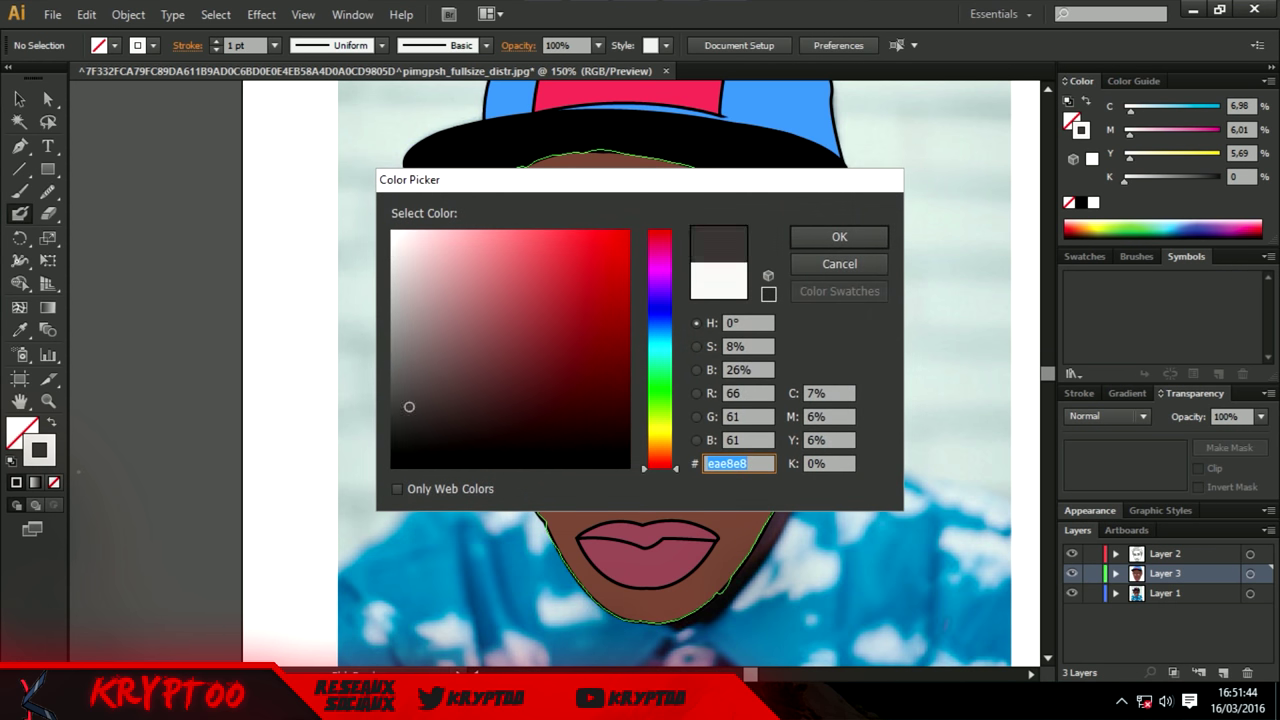
pyautogui.moveTo(408, 406)
pyautogui.mouseDown()
pyautogui.moveTo(392, 465)
pyautogui.moveTo(518, 466)
pyautogui.moveTo(394, 251)
pyautogui.moveTo(629, 467)
pyautogui.mouseUp()
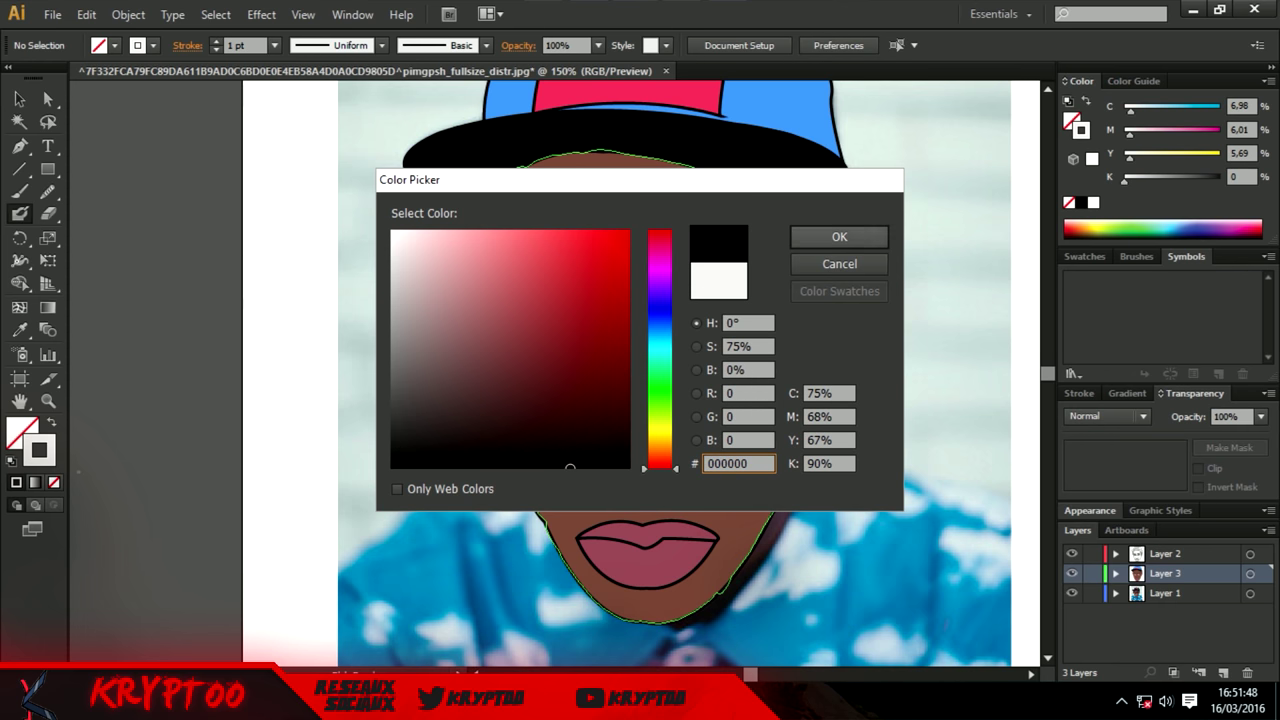
pyautogui.click(839, 237)
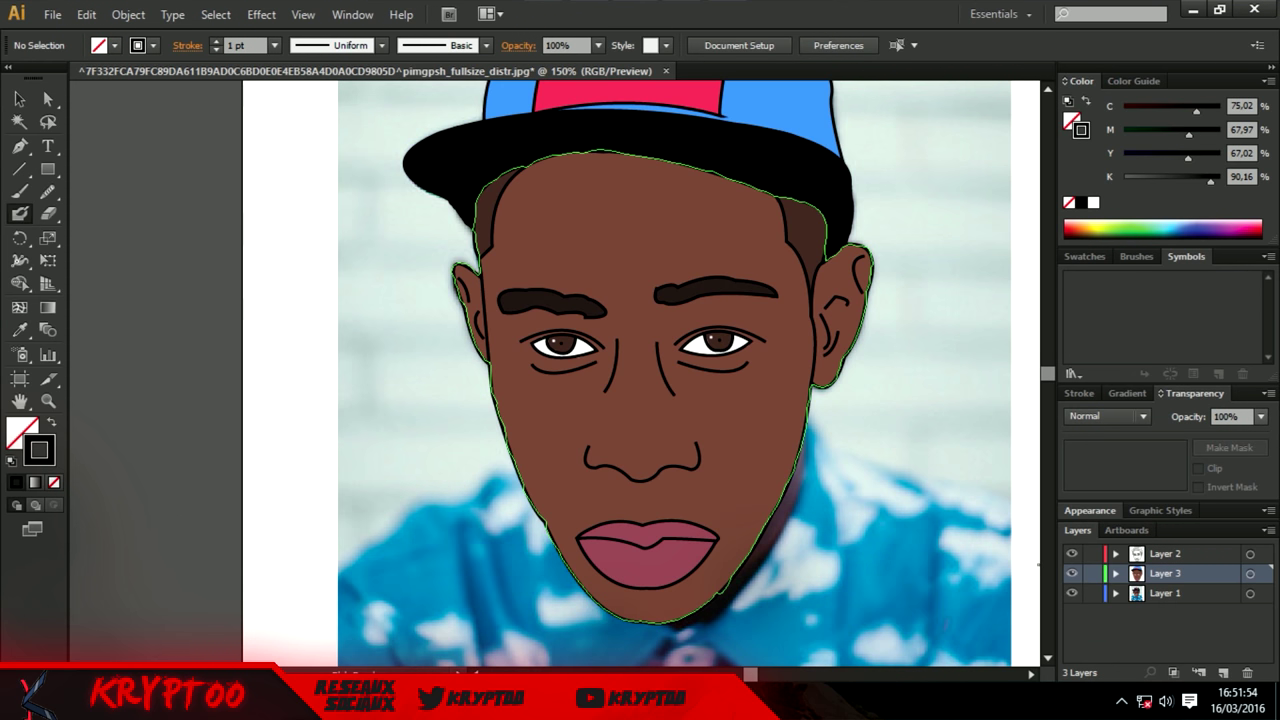
pyautogui.click(1261, 416)
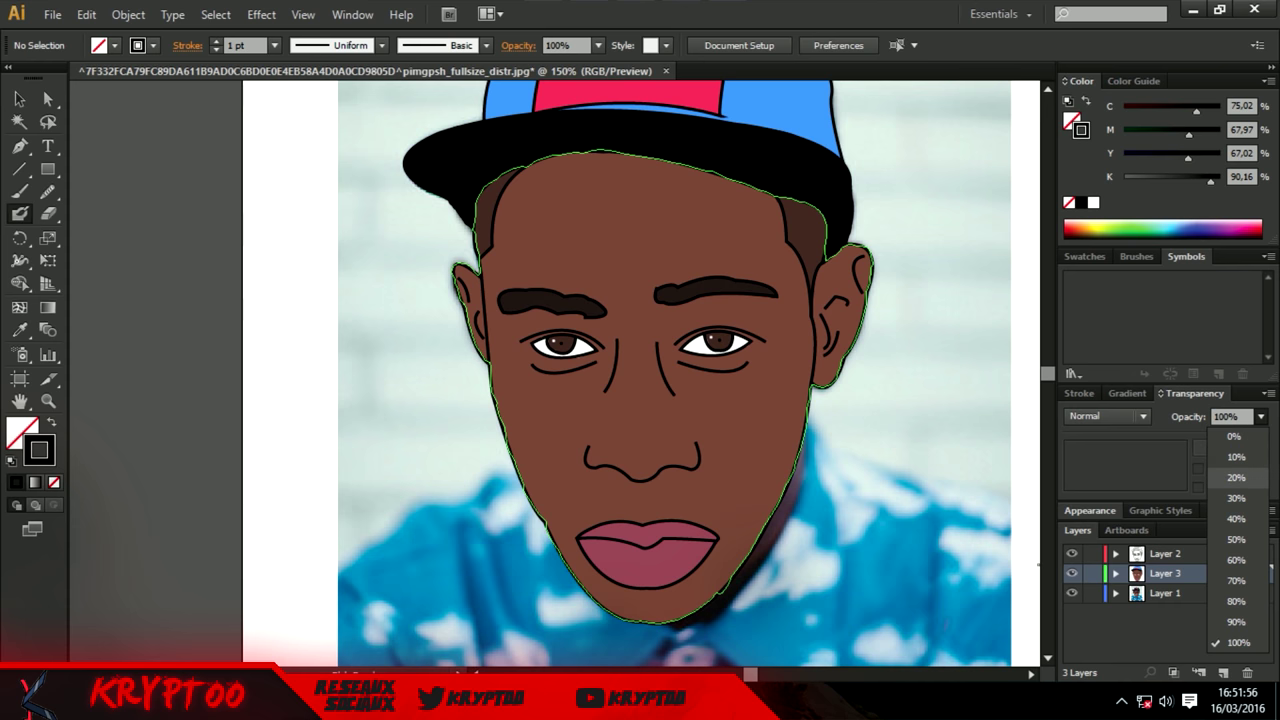
pyautogui.click(1236, 477)
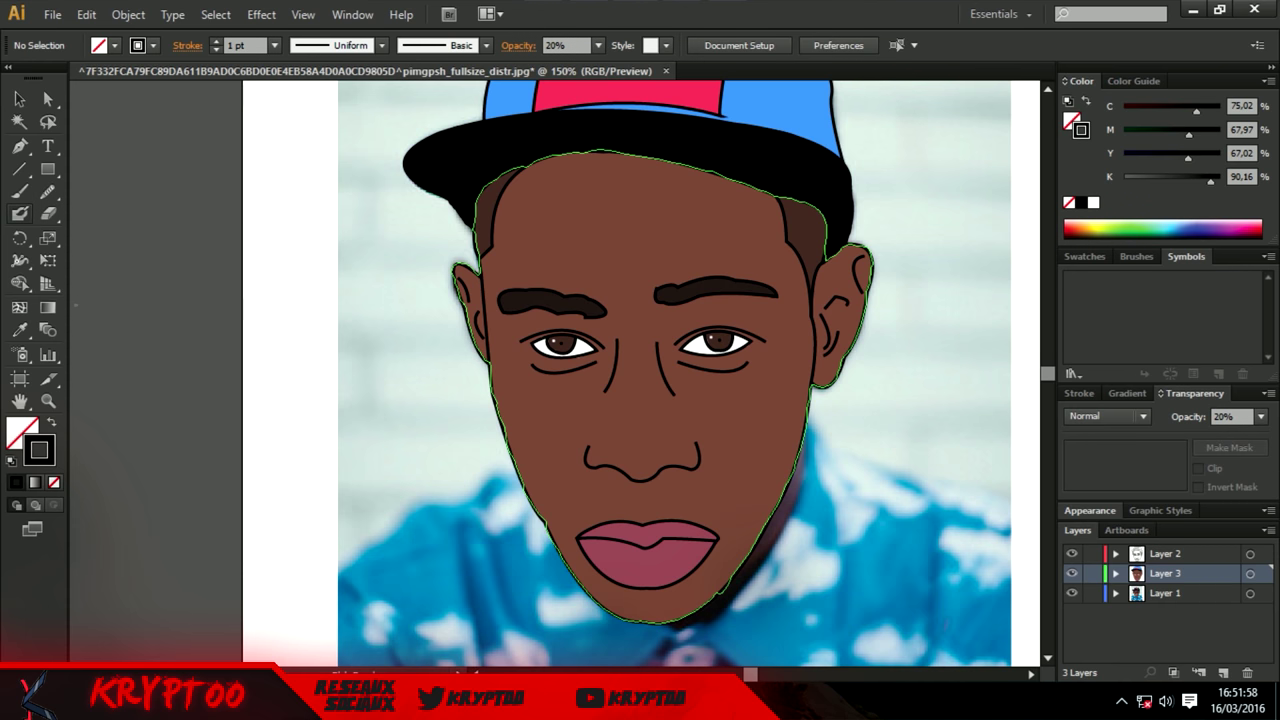
pyautogui.doubleClick(20, 213)
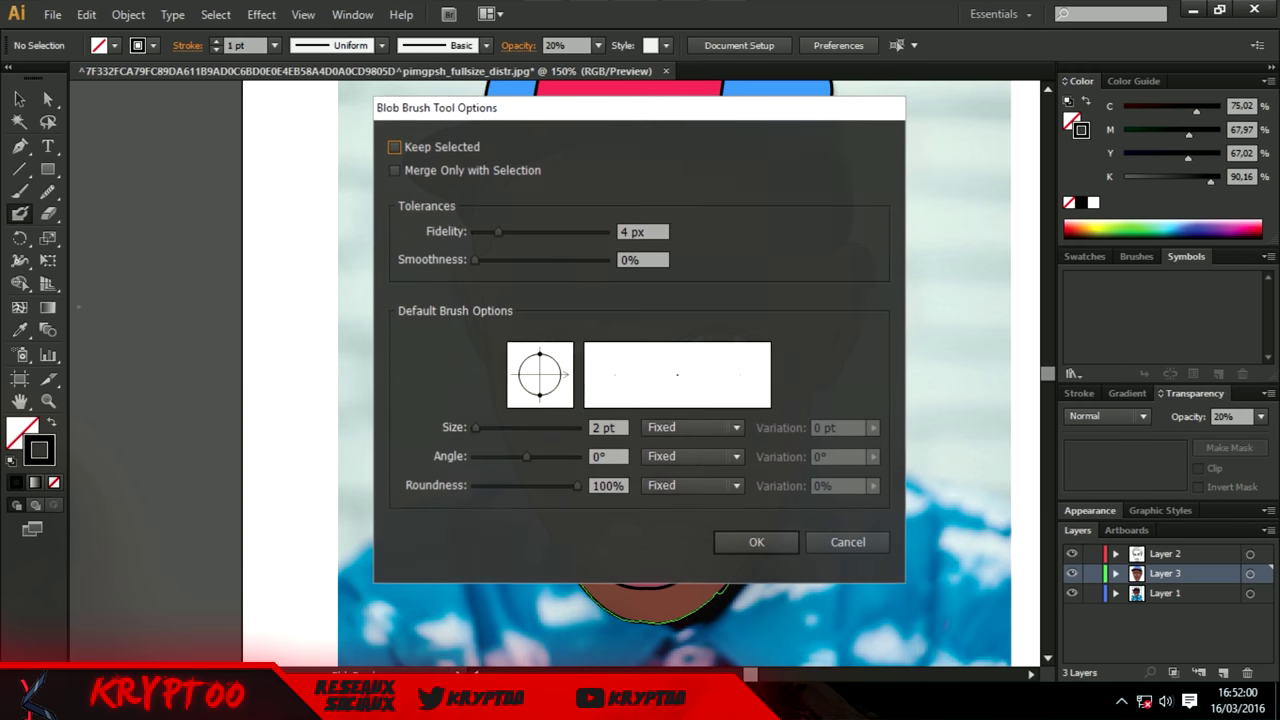
# Set the Blob Brush size to 40 pt and shade the right cheek down to the chin.
pyautogui.moveTo(476, 427); pyautogui.dragTo(494, 427)
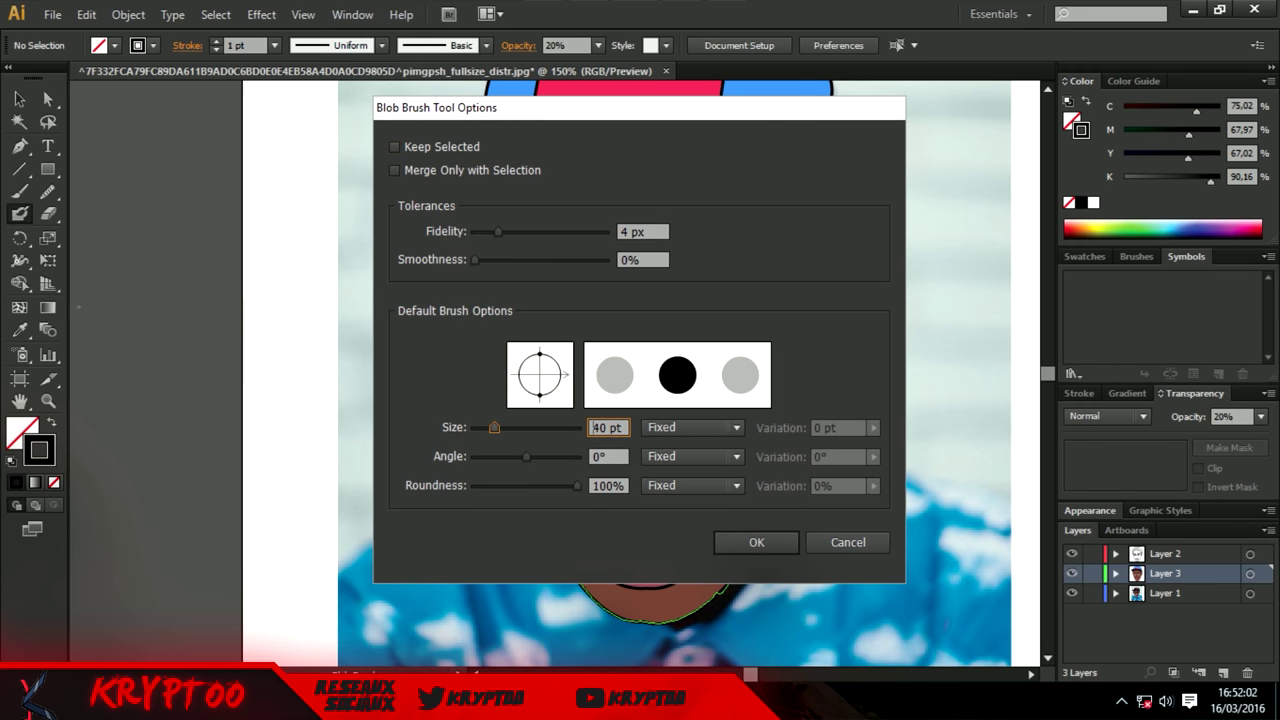
pyautogui.click(756, 542)
pyautogui.moveTo(775, 380); pyautogui.dragTo(752, 490)
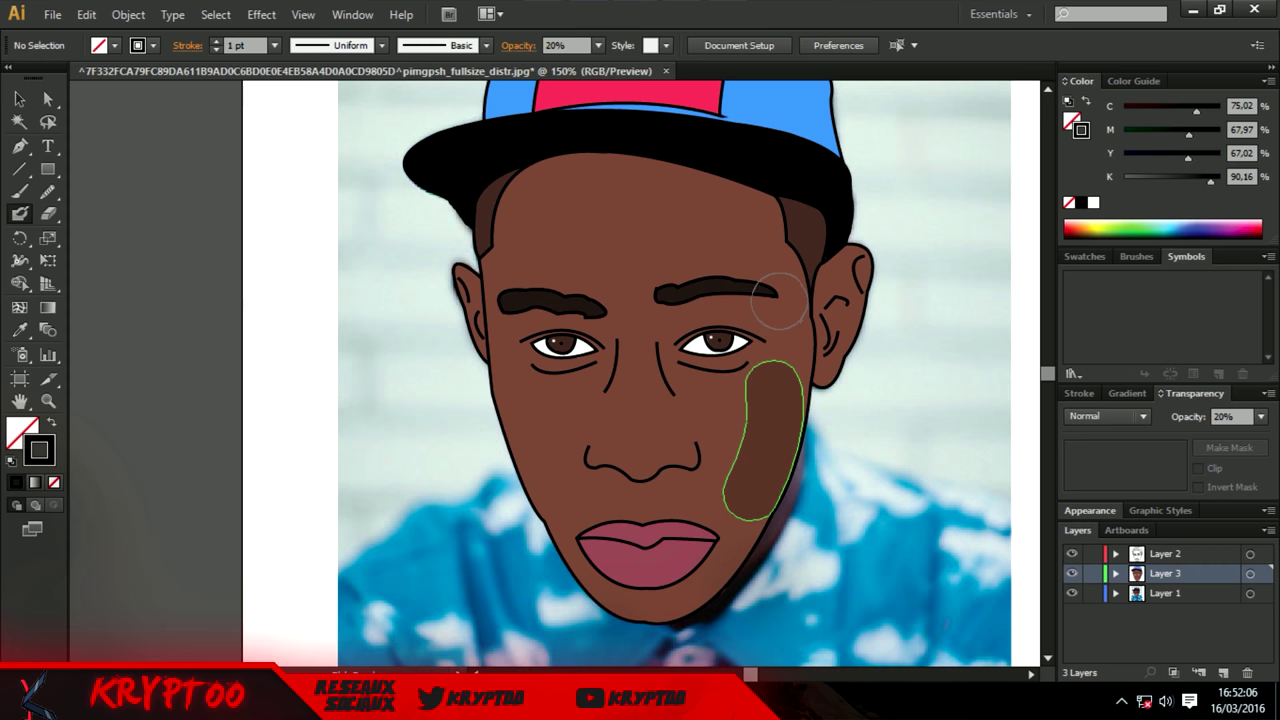
pyautogui.moveTo(780, 285)
pyautogui.mouseDown()
pyautogui.moveTo(780, 425)
pyautogui.moveTo(720, 585)
pyautogui.mouseUp()
pyautogui.moveTo(770, 465); pyautogui.dragTo(635, 650)
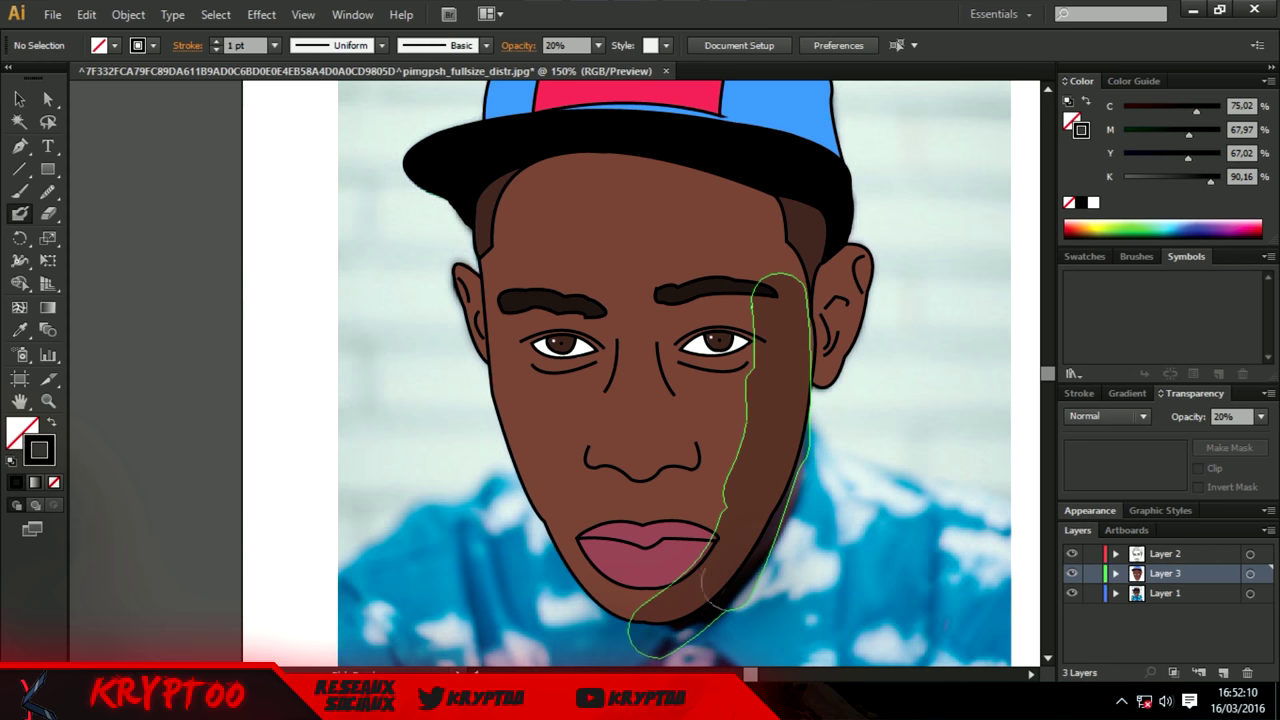
pyautogui.moveTo(778, 485)
pyautogui.mouseDown()
pyautogui.moveTo(690, 545)
pyautogui.moveTo(605, 650)
pyautogui.mouseUp()
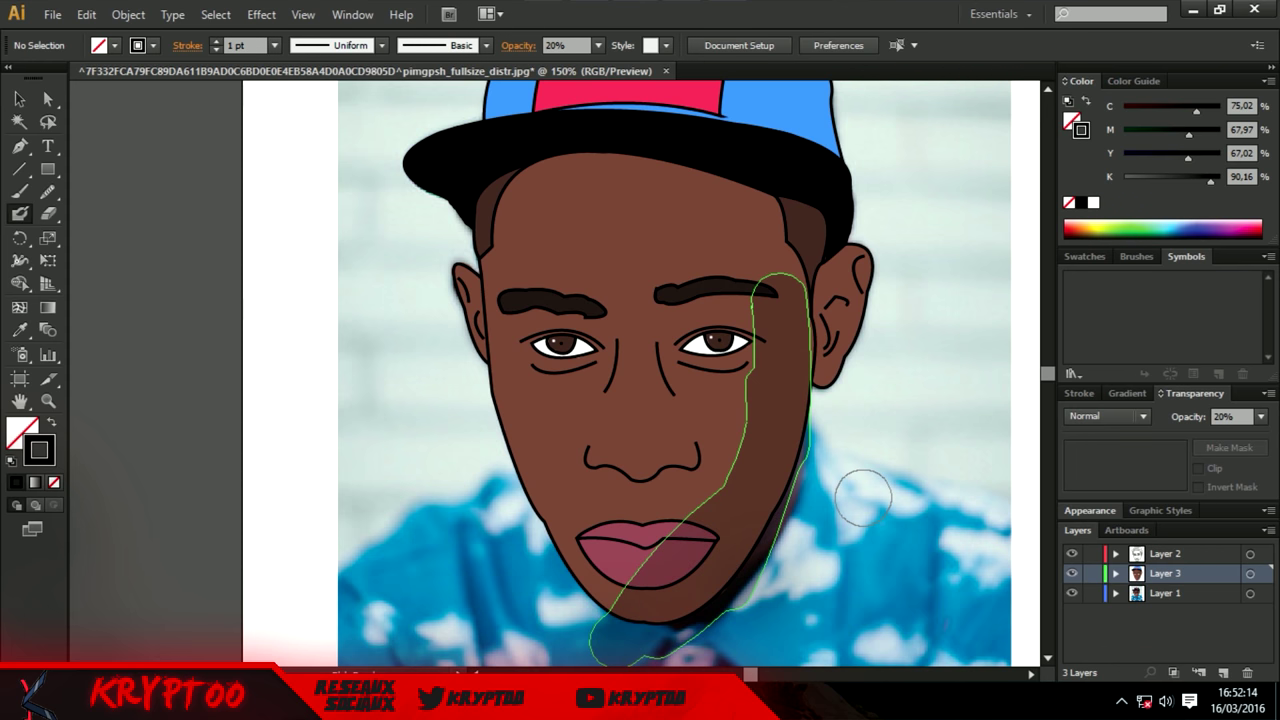
# Shade the hairline under the cap, the right sideburn and ear, and add a cap-to-chin shadow.
pyautogui.press('z')
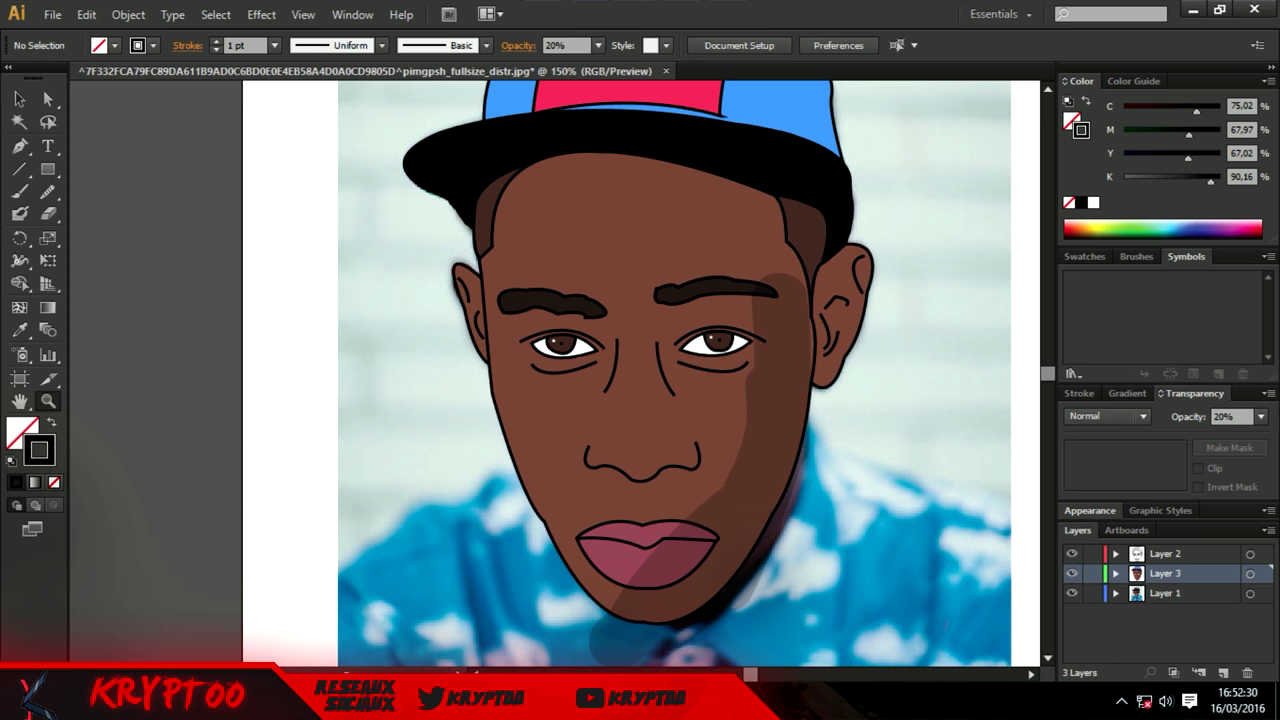
pyautogui.hotkey('shift', 'b')
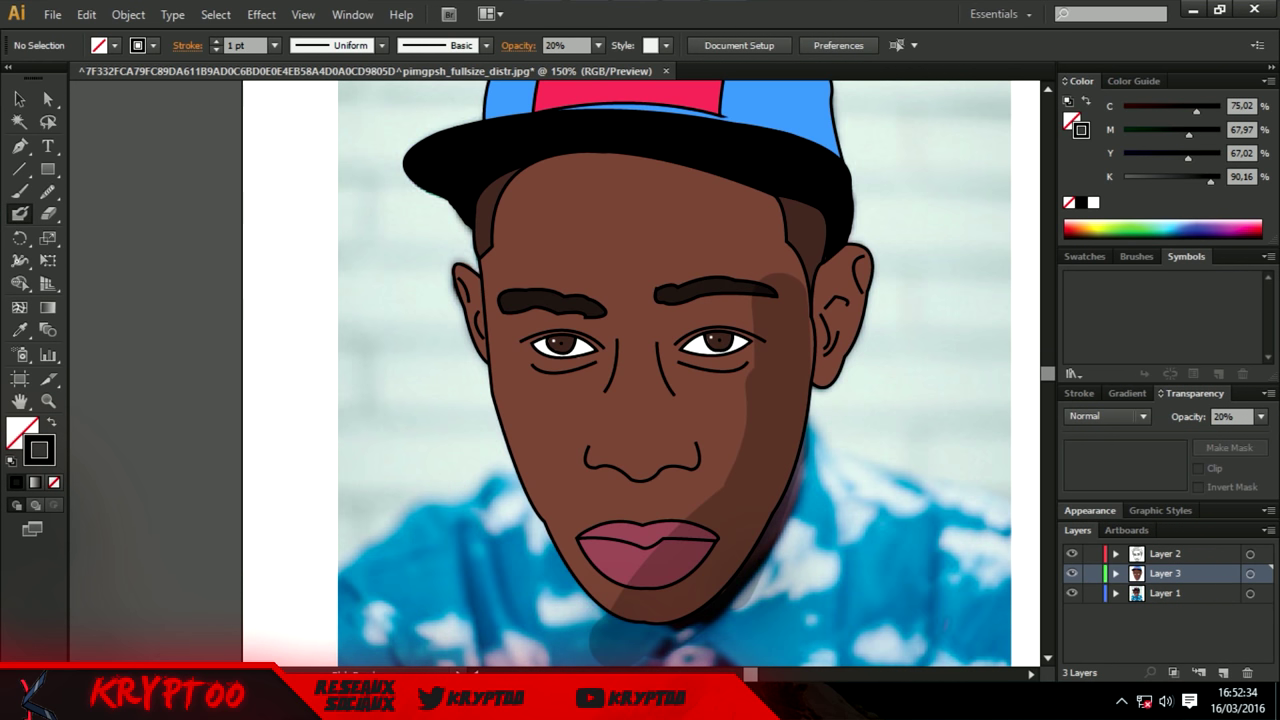
pyautogui.moveTo(770, 212)
pyautogui.mouseDown()
pyautogui.moveTo(615, 180)
pyautogui.moveTo(535, 182)
pyautogui.moveTo(482, 224)
pyautogui.mouseUp()
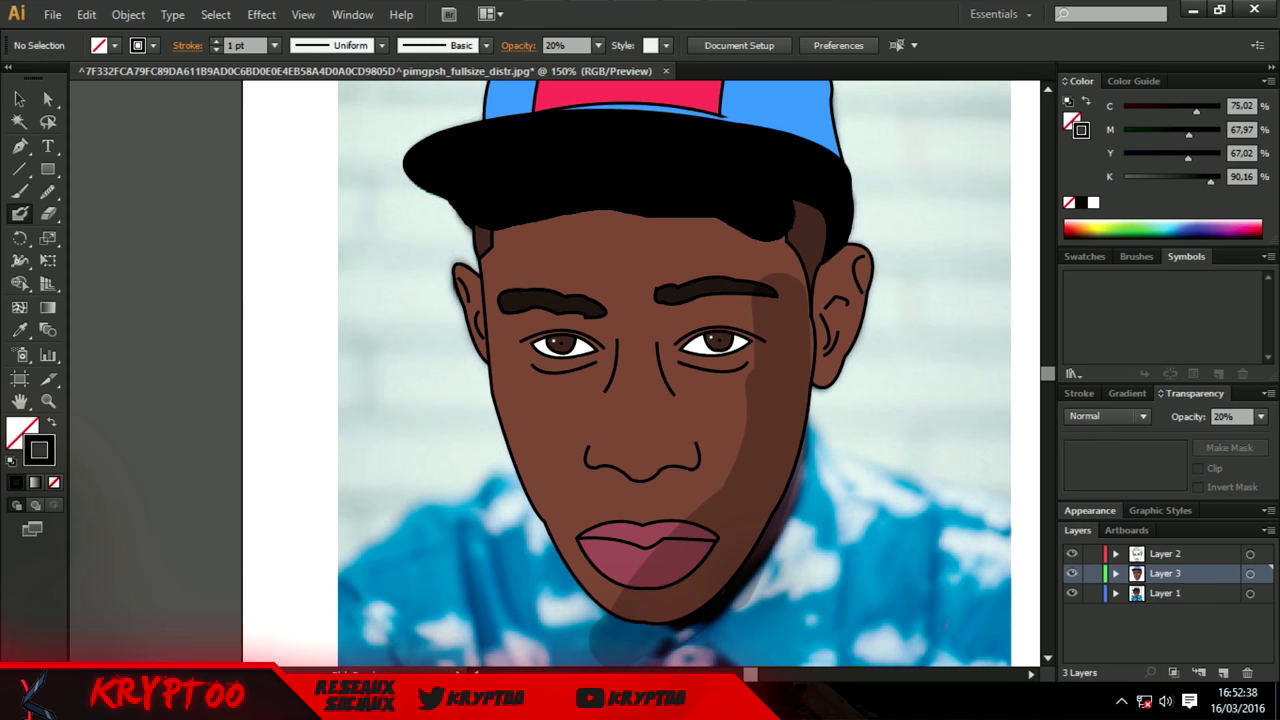
pyautogui.moveTo(560, 160); pyautogui.dragTo(640, 160)
pyautogui.moveTo(818, 235)
pyautogui.mouseDown()
pyautogui.moveTo(800, 330)
pyautogui.moveTo(780, 210)
pyautogui.moveTo(795, 435)
pyautogui.mouseUp()
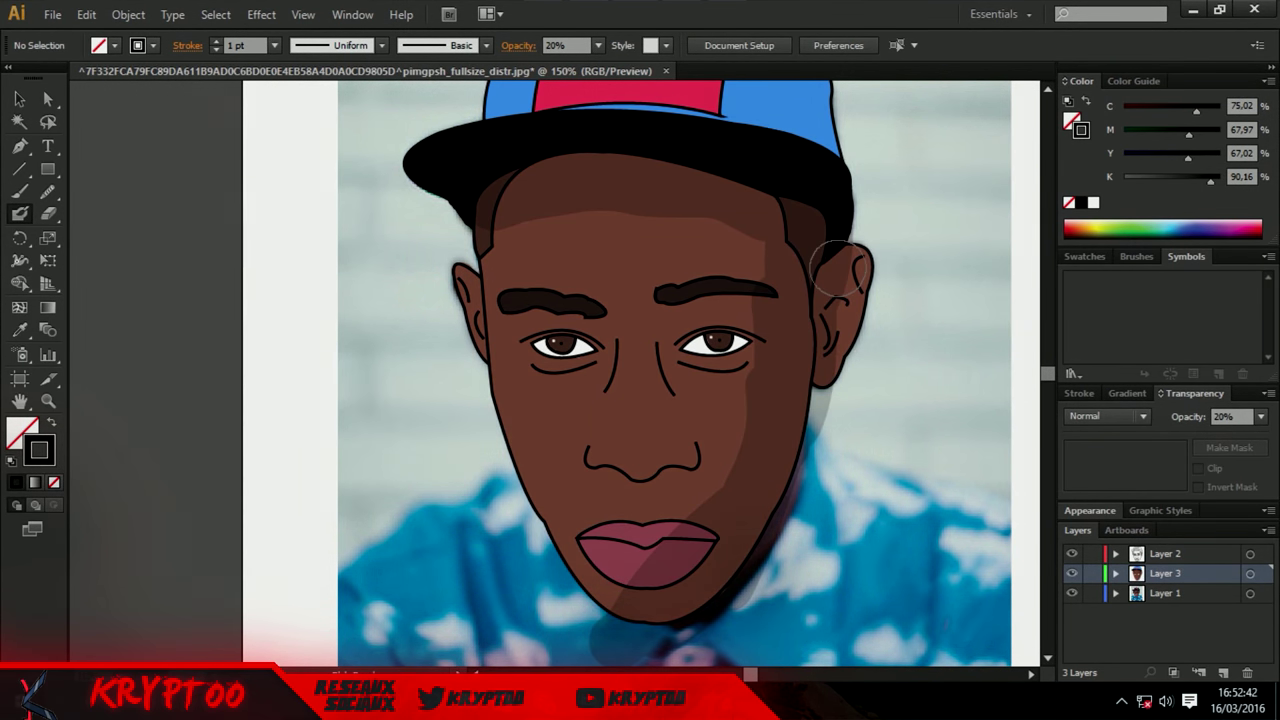
pyautogui.moveTo(840, 245)
pyautogui.mouseDown()
pyautogui.moveTo(832, 410)
pyautogui.moveTo(878, 265)
pyautogui.moveTo(765, 435)
pyautogui.mouseUp()
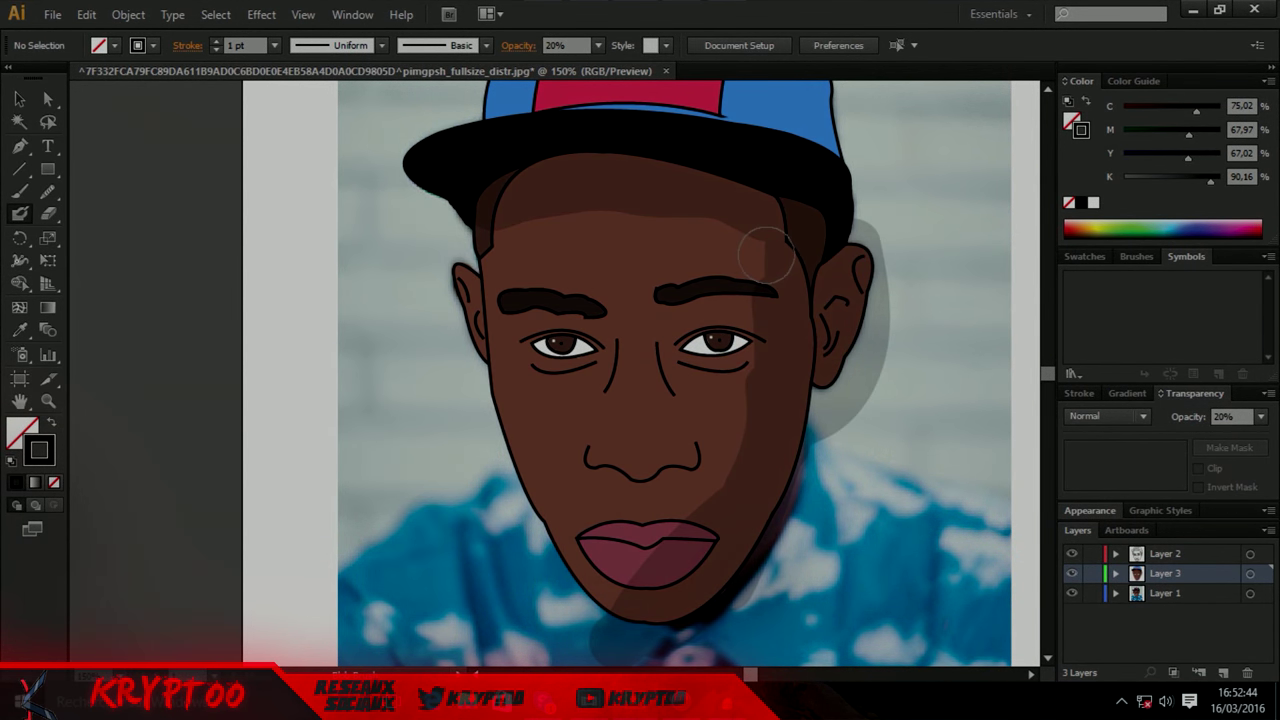
pyautogui.moveTo(700, 170)
pyautogui.mouseDown()
pyautogui.moveTo(690, 205)
pyautogui.moveTo(735, 545)
pyautogui.moveTo(660, 662)
pyautogui.mouseUp()
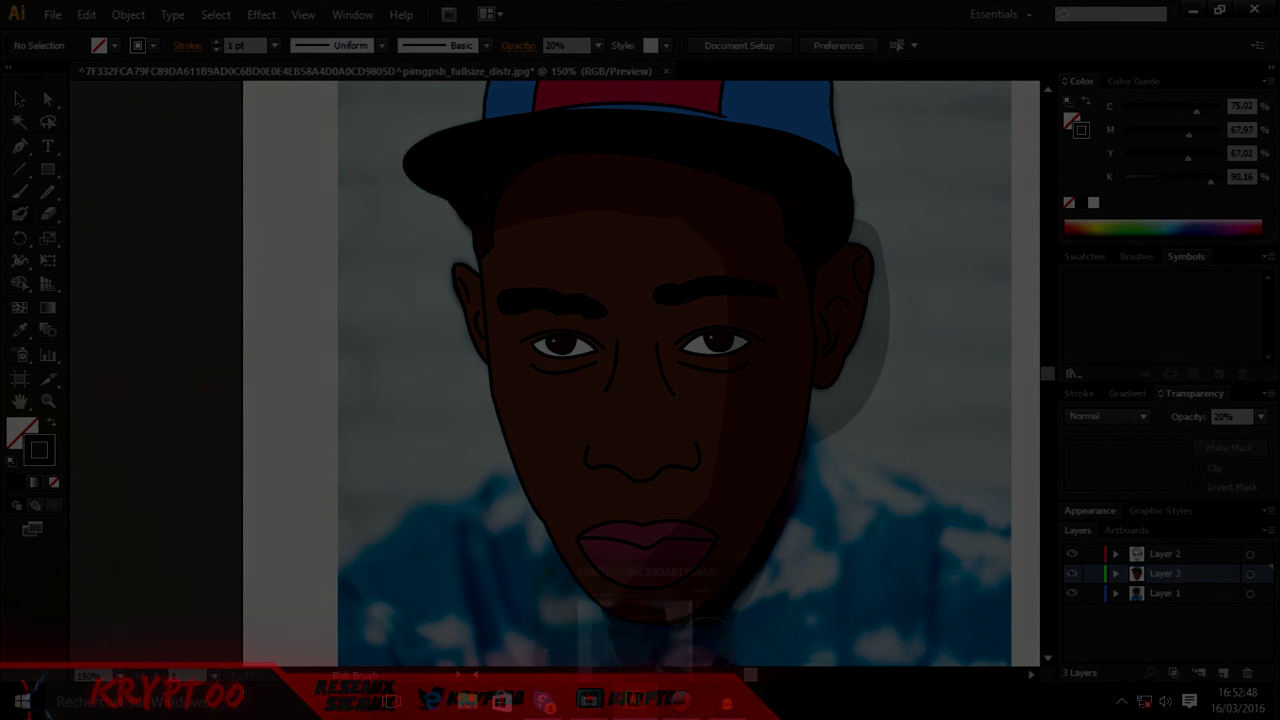